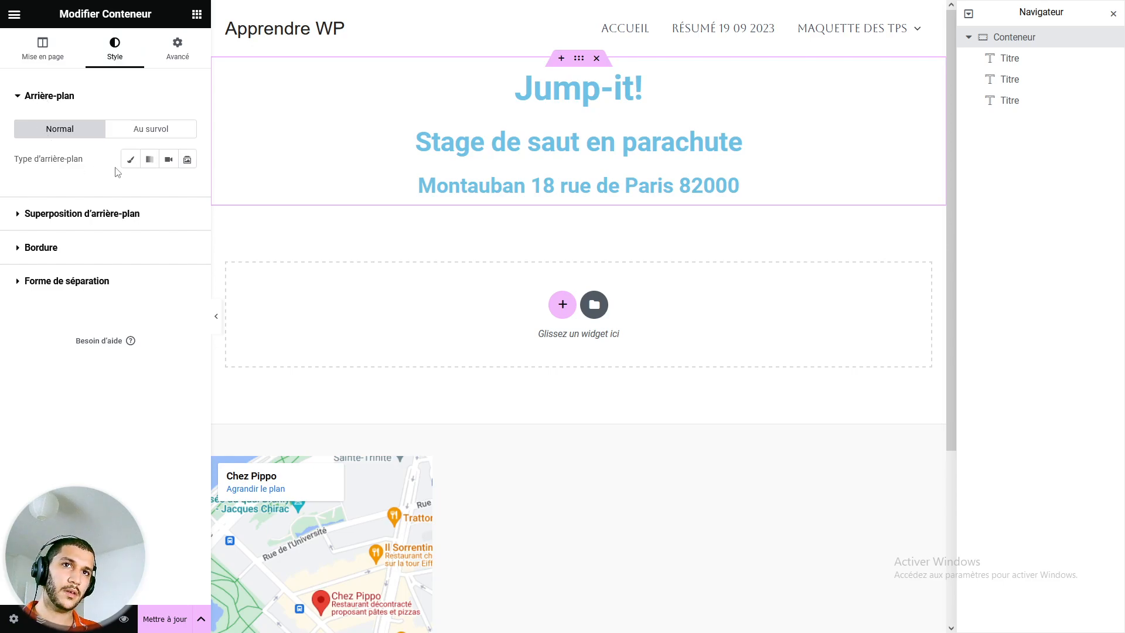
Give the container a classic background using the sky image with the small orange paraglider, fikri-rasyid-Uqd5qnPYjR4-unsplash-scaled.jpg, from the media library.
{"action": "left_click", "coordinate": [131, 163]}
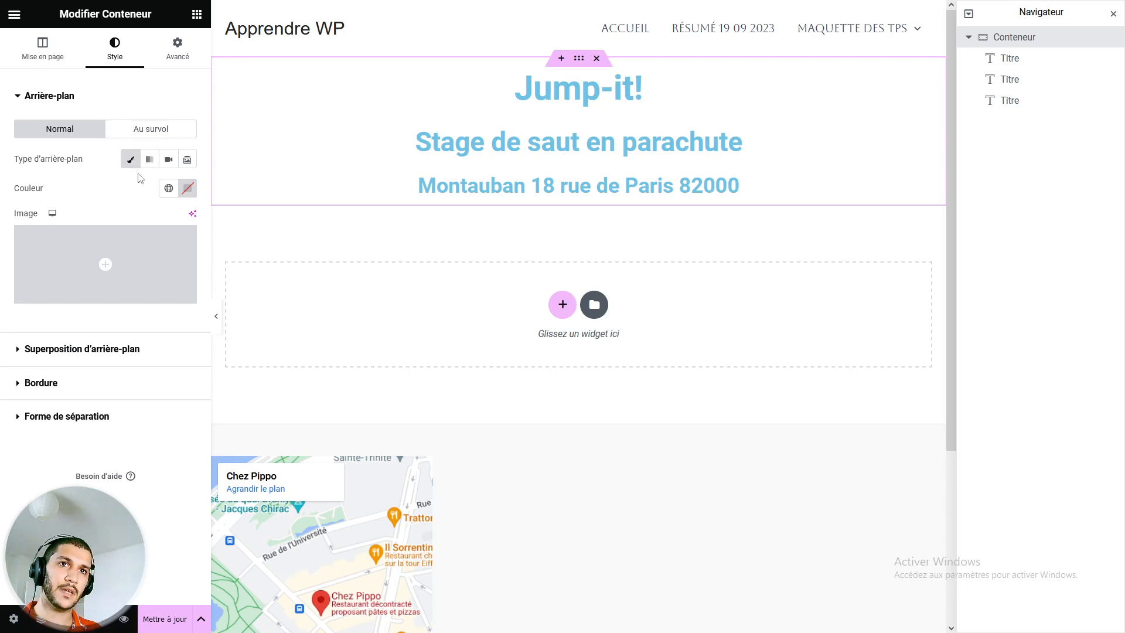
{"action": "mouse_move", "coordinate": [92, 268]}
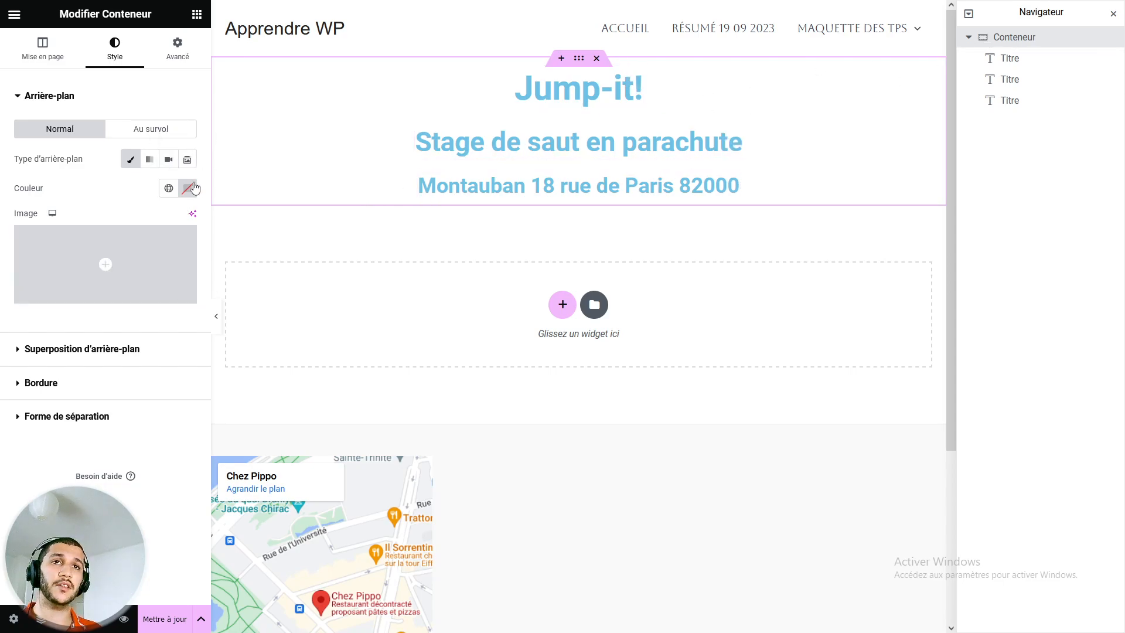
{"action": "left_click", "coordinate": [105, 267]}
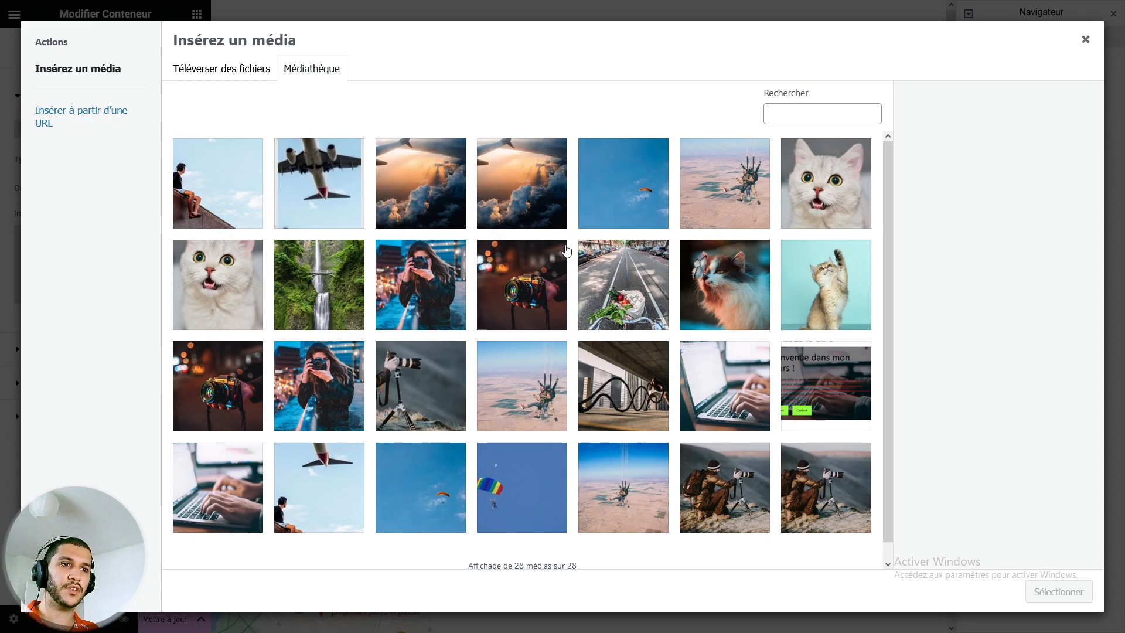
{"action": "scroll", "coordinate": [566, 251], "scroll_direction": "down", "scroll_amount": 1}
{"action": "left_click", "coordinate": [448, 468]}
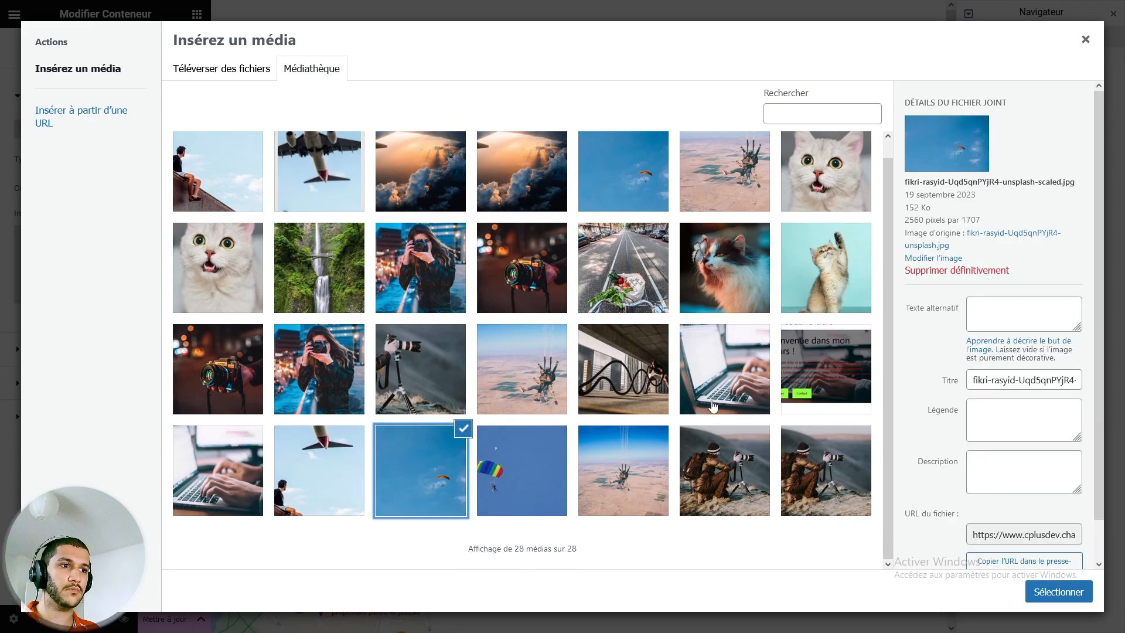
{"action": "left_click", "coordinate": [510, 475]}
{"action": "left_click", "coordinate": [469, 475]}
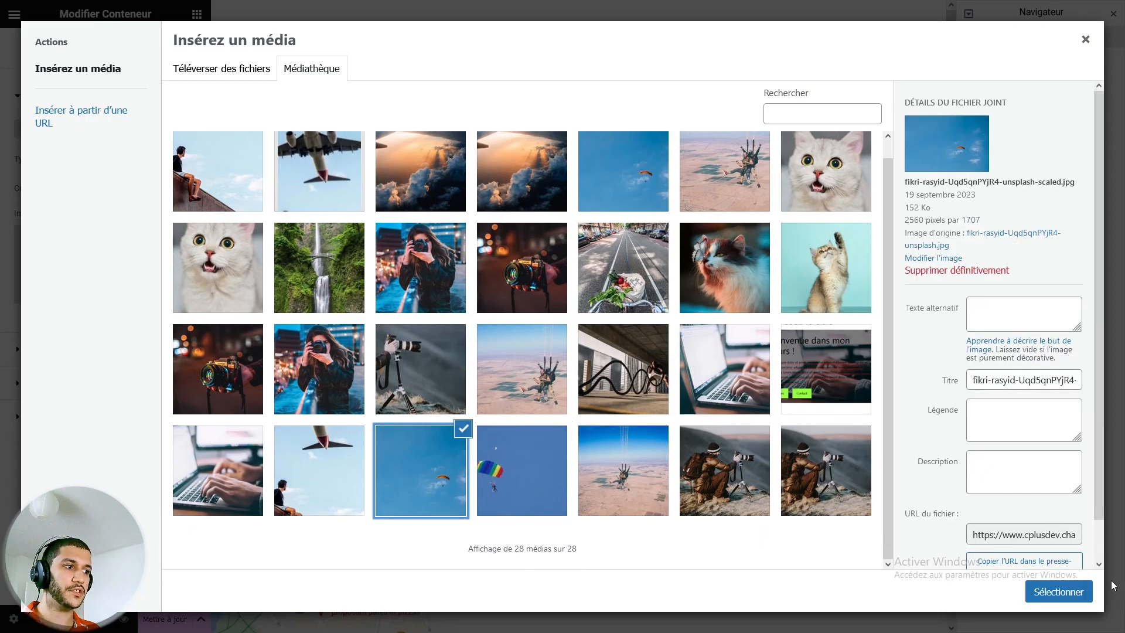
{"action": "left_click", "coordinate": [1055, 591]}
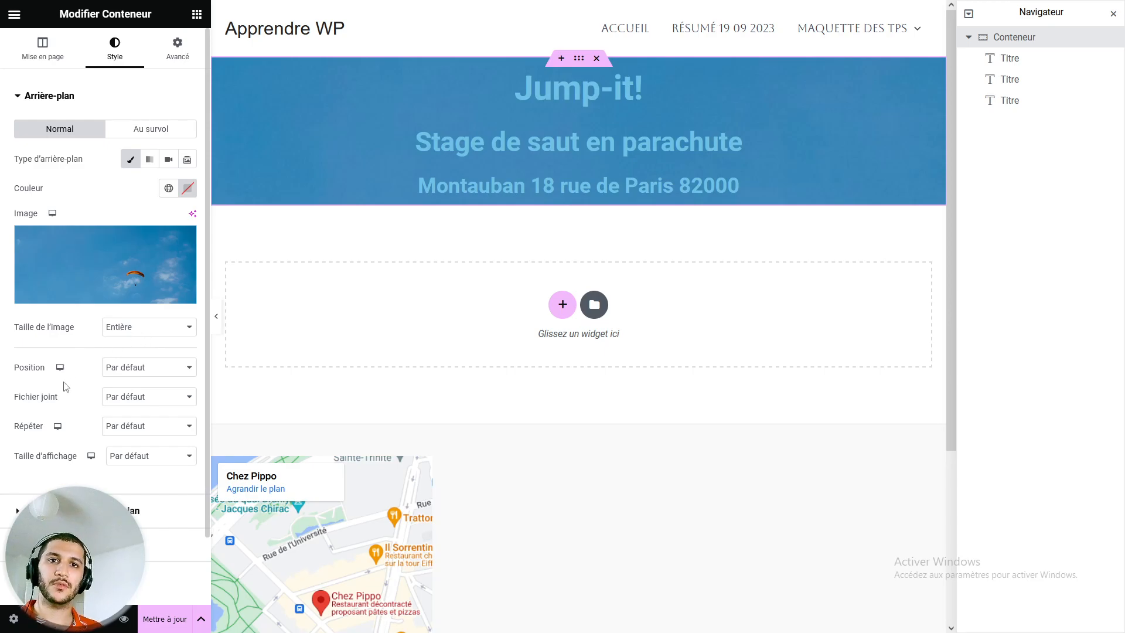
Set the background image's attachment (Fichier joint) to Fixe and check how it behaves while the page scrolls.
{"action": "left_click", "coordinate": [122, 369]}
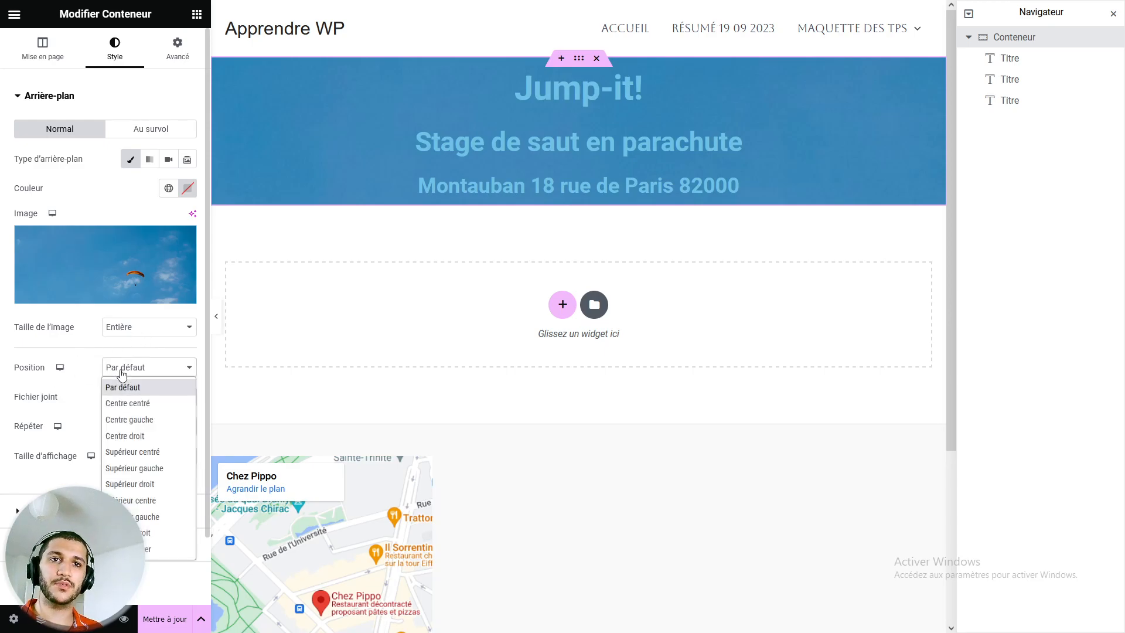
{"action": "left_click", "coordinate": [123, 372]}
{"action": "left_click", "coordinate": [122, 397]}
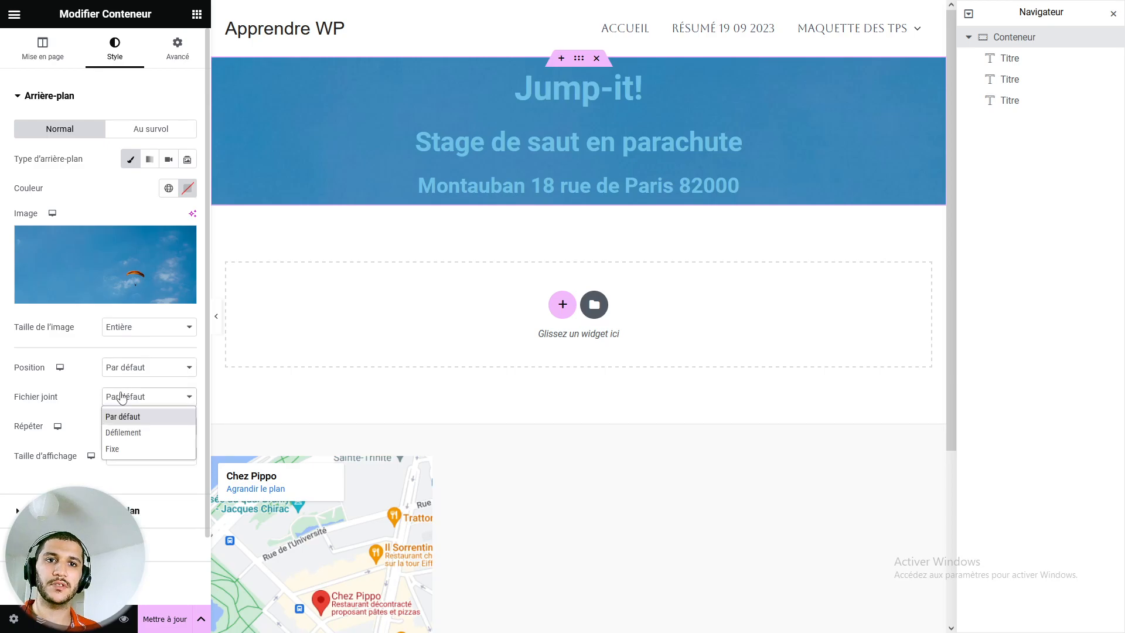
{"action": "left_click", "coordinate": [122, 398]}
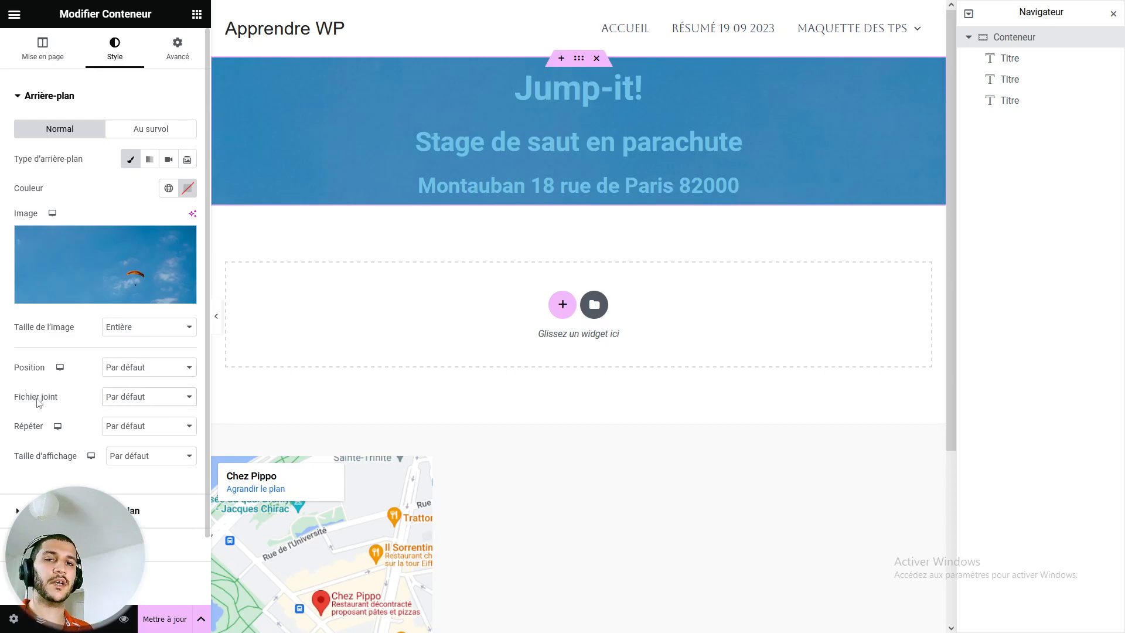
{"action": "left_click", "coordinate": [121, 396]}
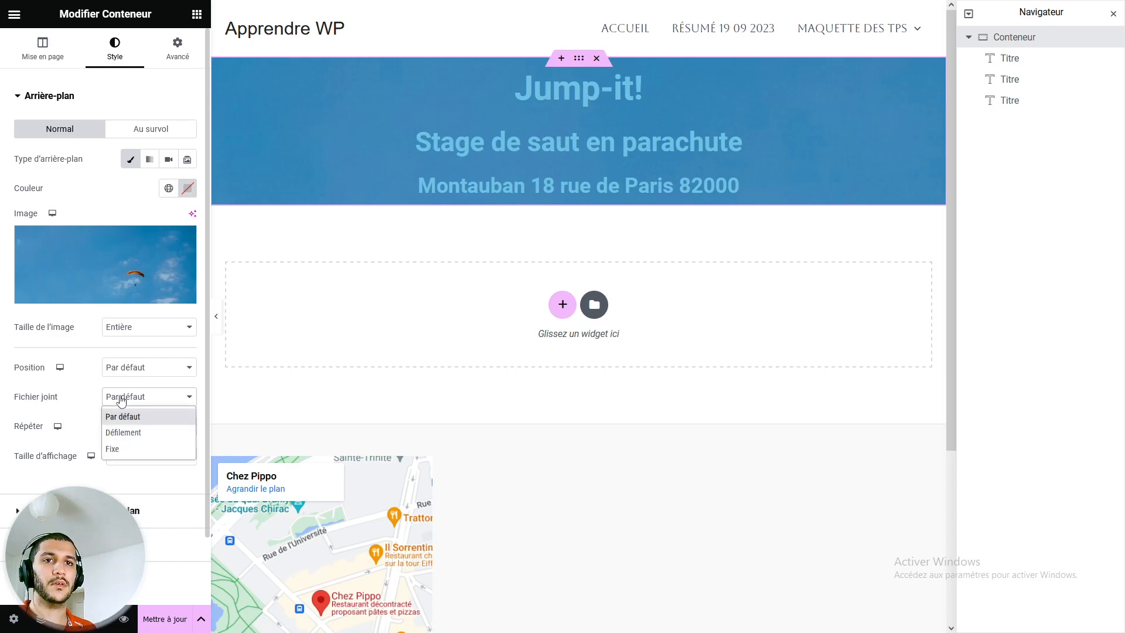
{"action": "left_click", "coordinate": [139, 448]}
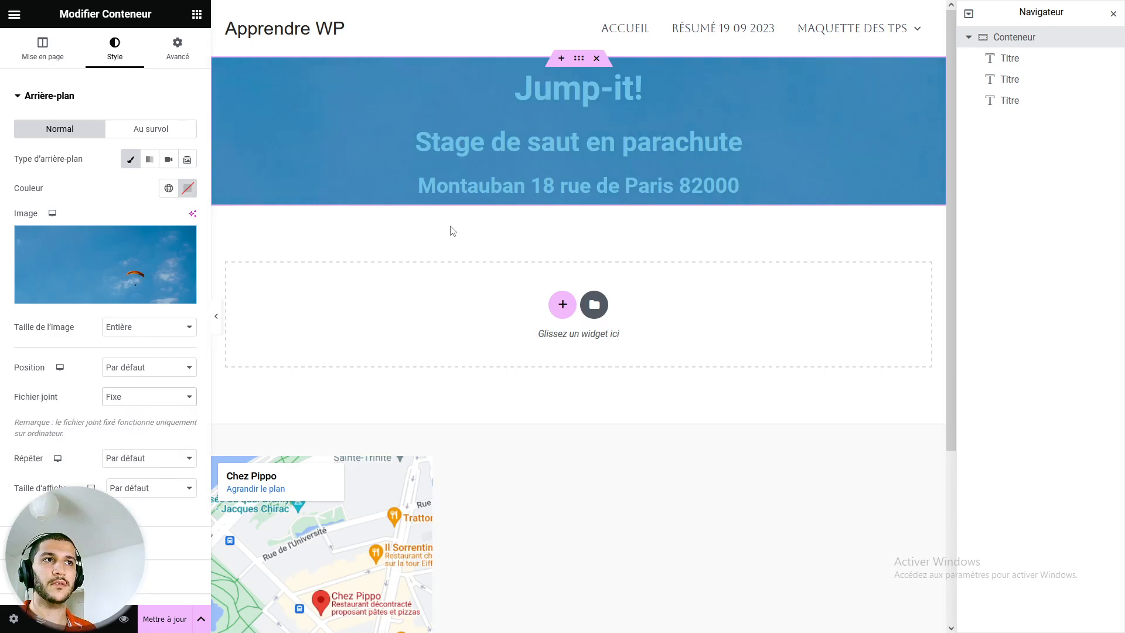
{"action": "scroll", "coordinate": [452, 231], "scroll_direction": "down", "scroll_amount": 2}
{"action": "scroll", "coordinate": [454, 231], "scroll_direction": "up", "scroll_amount": 1}
{"action": "scroll", "coordinate": [455, 230], "scroll_direction": "down", "scroll_amount": 3}
{"action": "scroll", "coordinate": [454, 230], "scroll_direction": "up", "scroll_amount": 4}
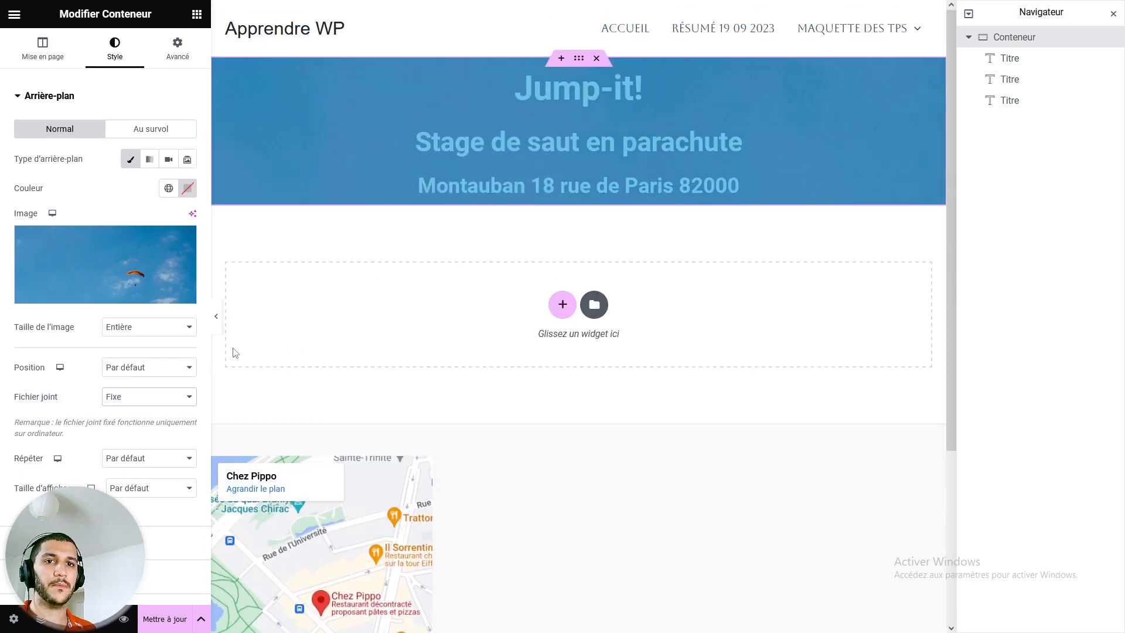
Set the container's minimum height to about 536 px and preview the page at full width.
{"action": "left_click", "coordinate": [56, 59]}
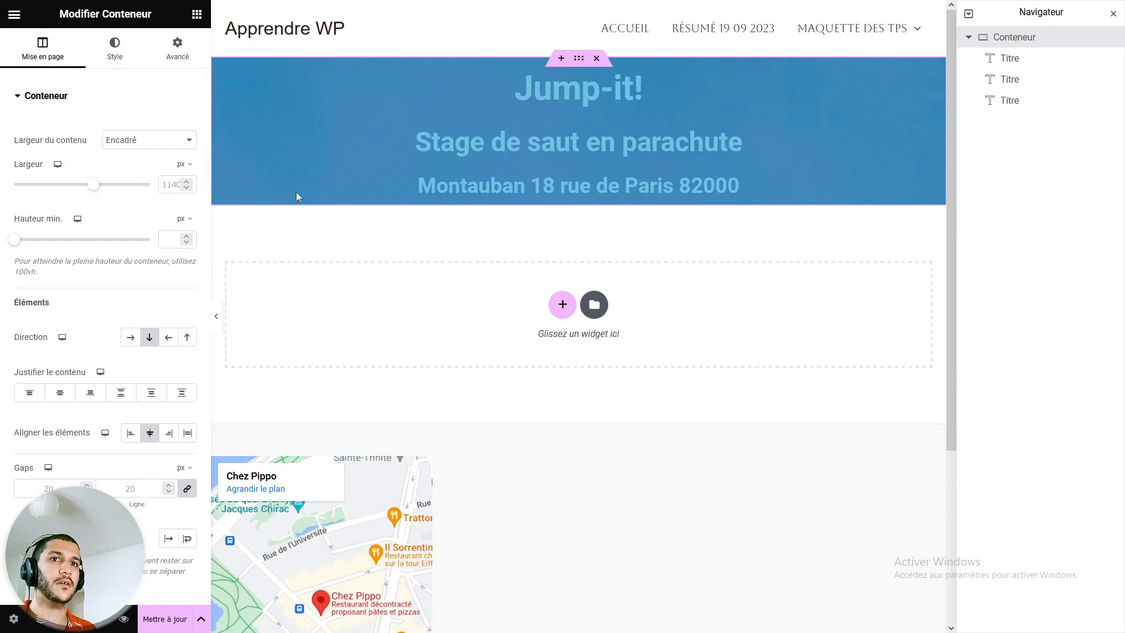
{"action": "left_click_drag", "start_coordinate": [17, 246], "coordinate": [68, 249]}
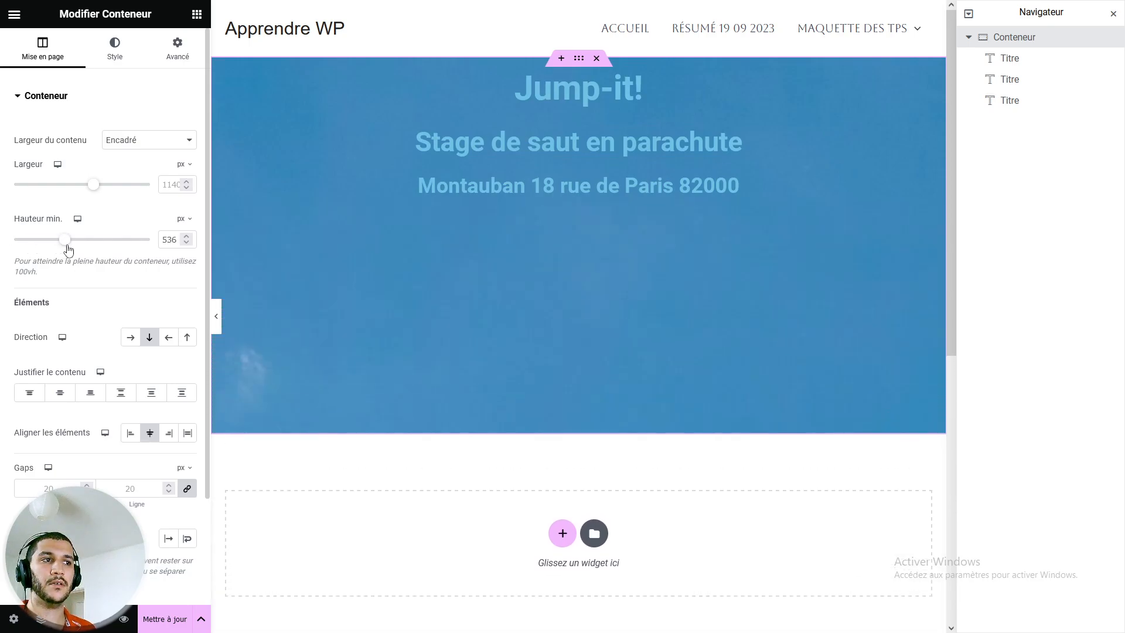
{"action": "scroll", "coordinate": [487, 271], "scroll_direction": "down", "scroll_amount": 5}
{"action": "scroll", "coordinate": [369, 364], "scroll_direction": "up", "scroll_amount": 5}
{"action": "left_click", "coordinate": [217, 316]}
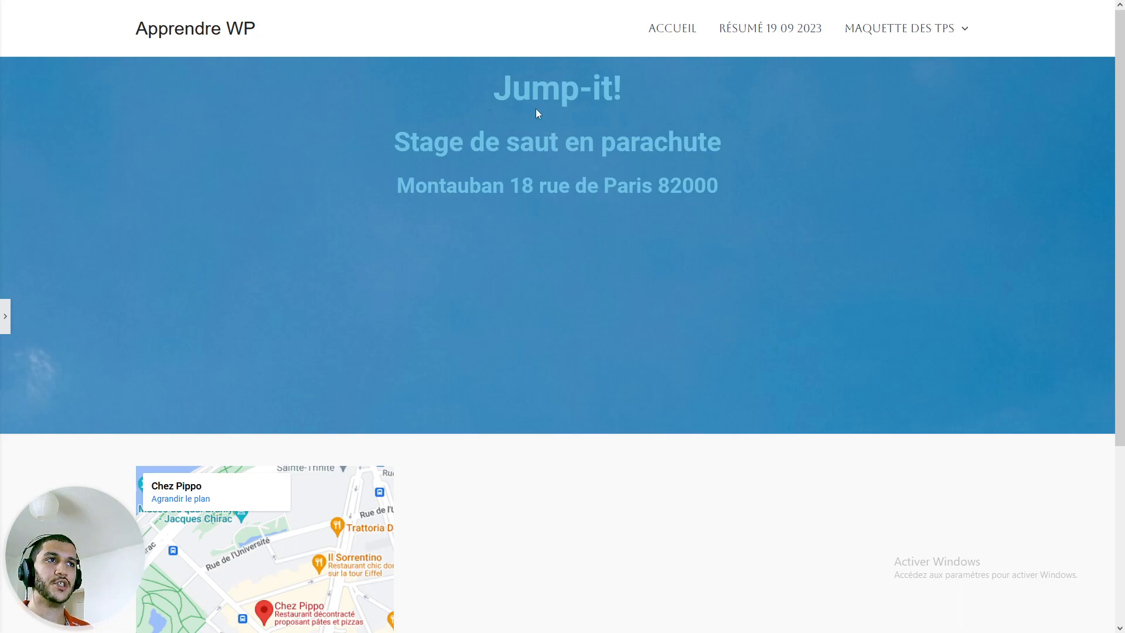
{"action": "left_click", "coordinate": [6, 317]}
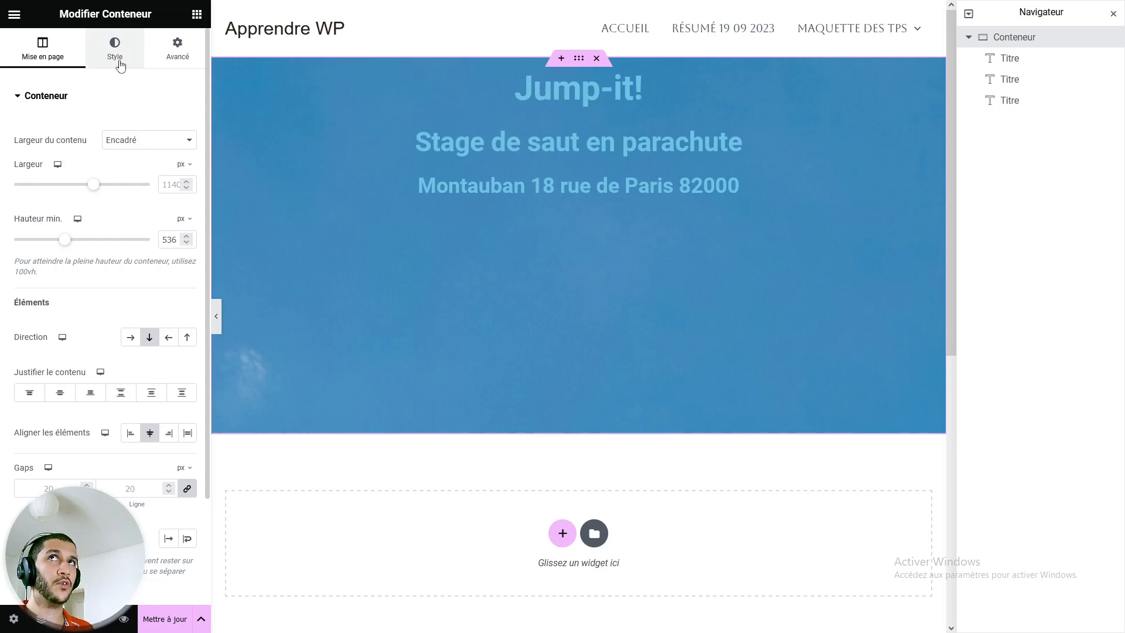
Set the container background image's display size (Taille d'affichage) to Couvrir.
{"action": "left_click", "coordinate": [120, 63]}
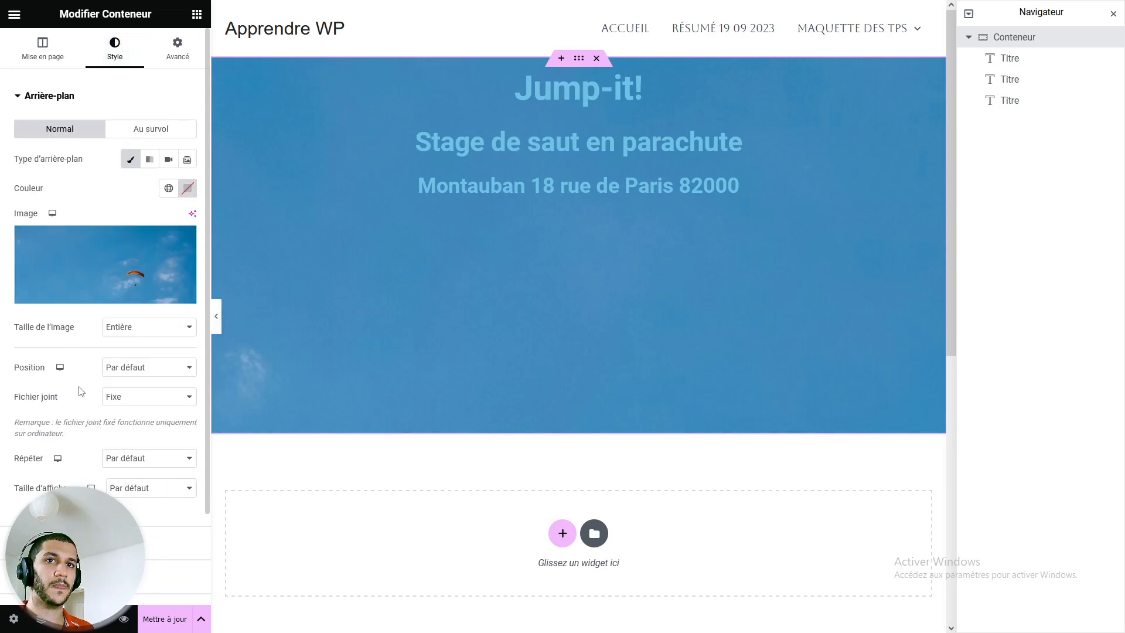
{"action": "scroll", "coordinate": [82, 391], "scroll_direction": "down", "scroll_amount": 2}
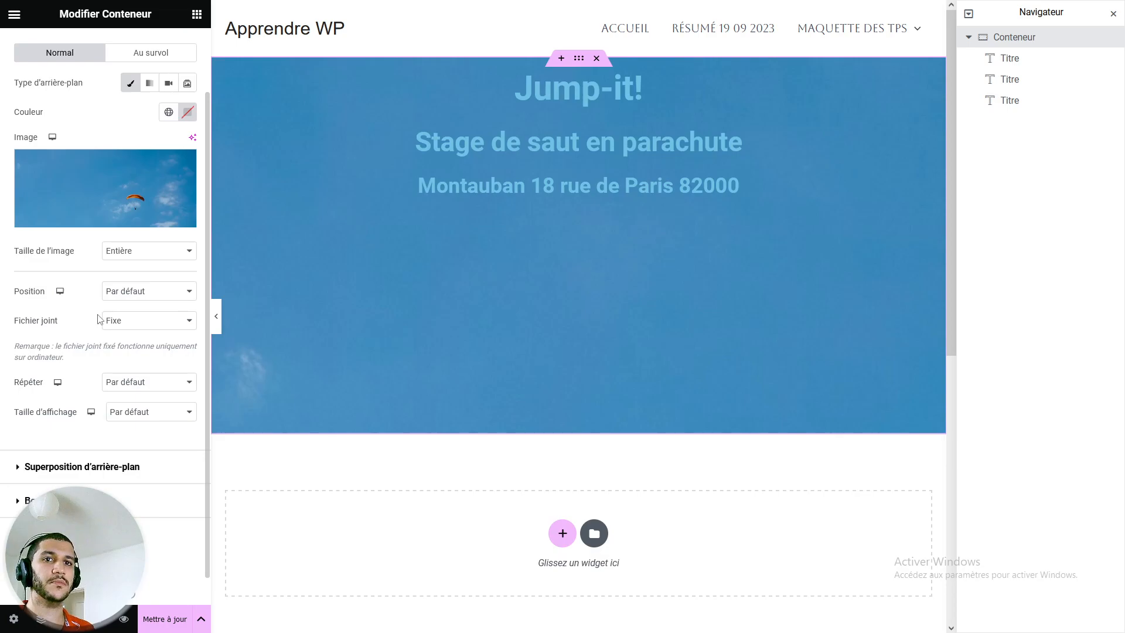
{"action": "scroll", "coordinate": [99, 320], "scroll_direction": "up", "scroll_amount": 2}
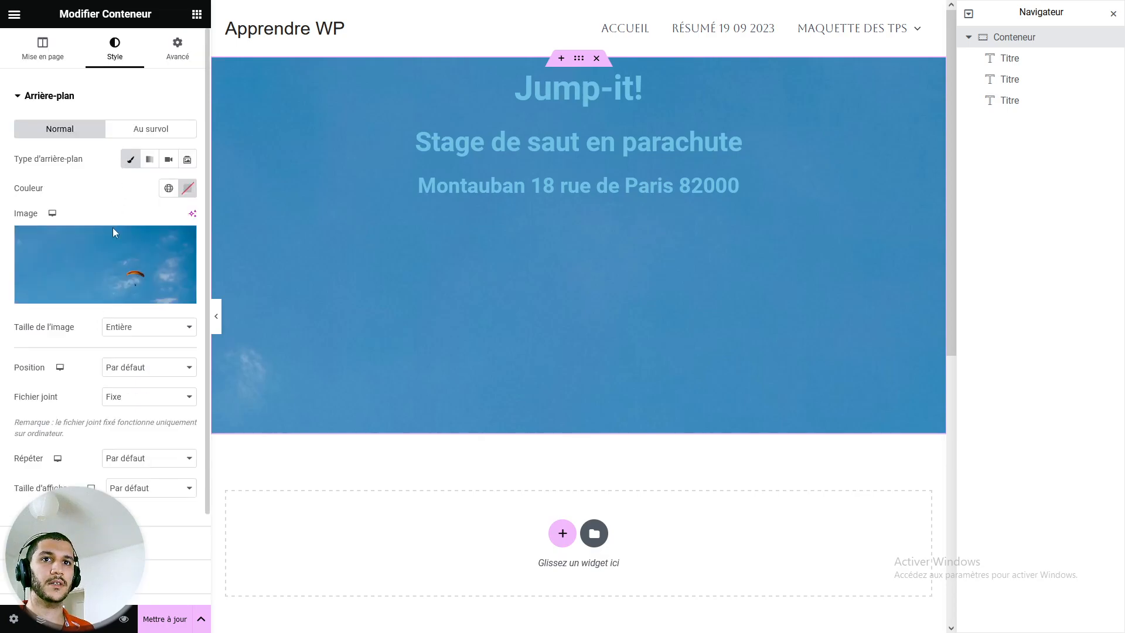
{"action": "left_click", "coordinate": [117, 329]}
{"action": "left_click", "coordinate": [70, 332]}
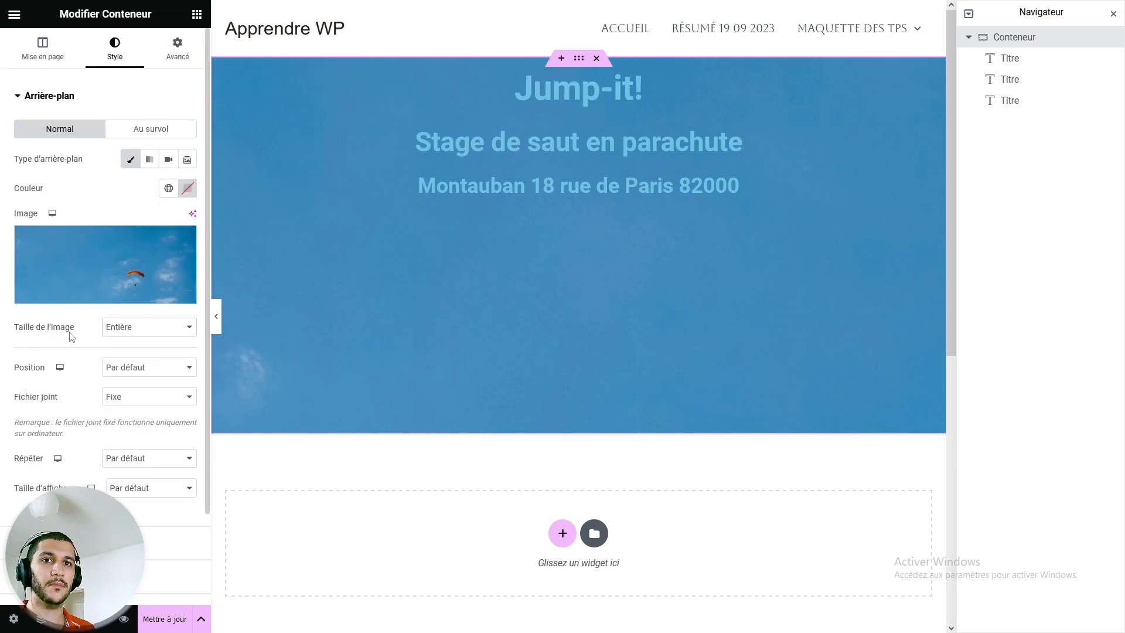
{"action": "scroll", "coordinate": [95, 370], "scroll_direction": "down", "scroll_amount": 2}
{"action": "left_click", "coordinate": [127, 413]}
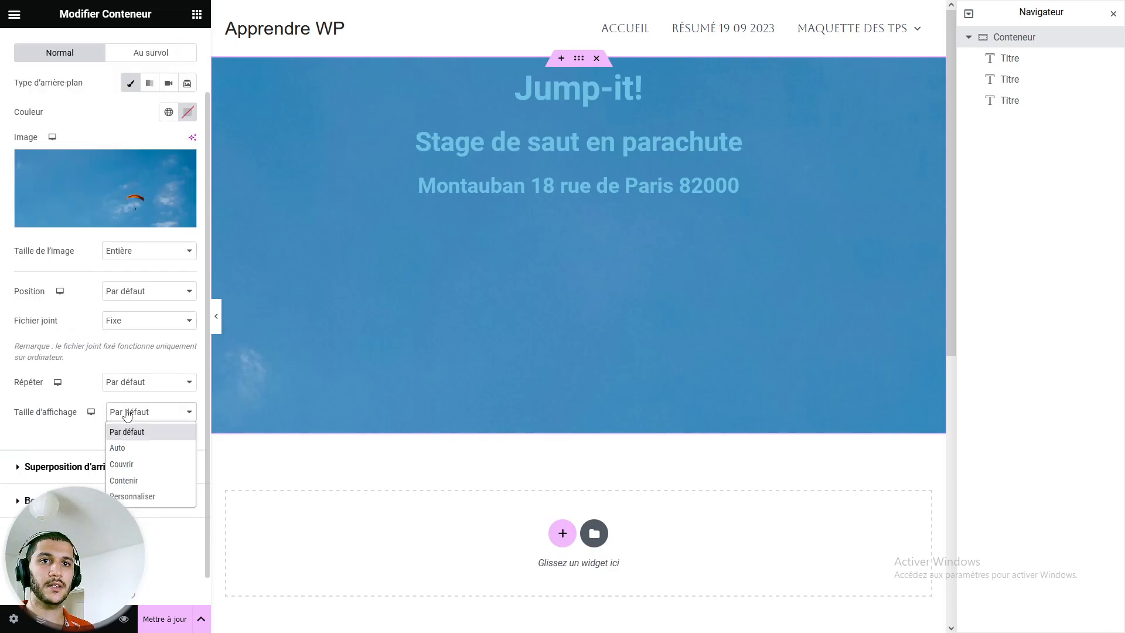
{"action": "left_click", "coordinate": [135, 468]}
Try the Contenir and Auto display sizes on the background image.
{"action": "left_click", "coordinate": [155, 414]}
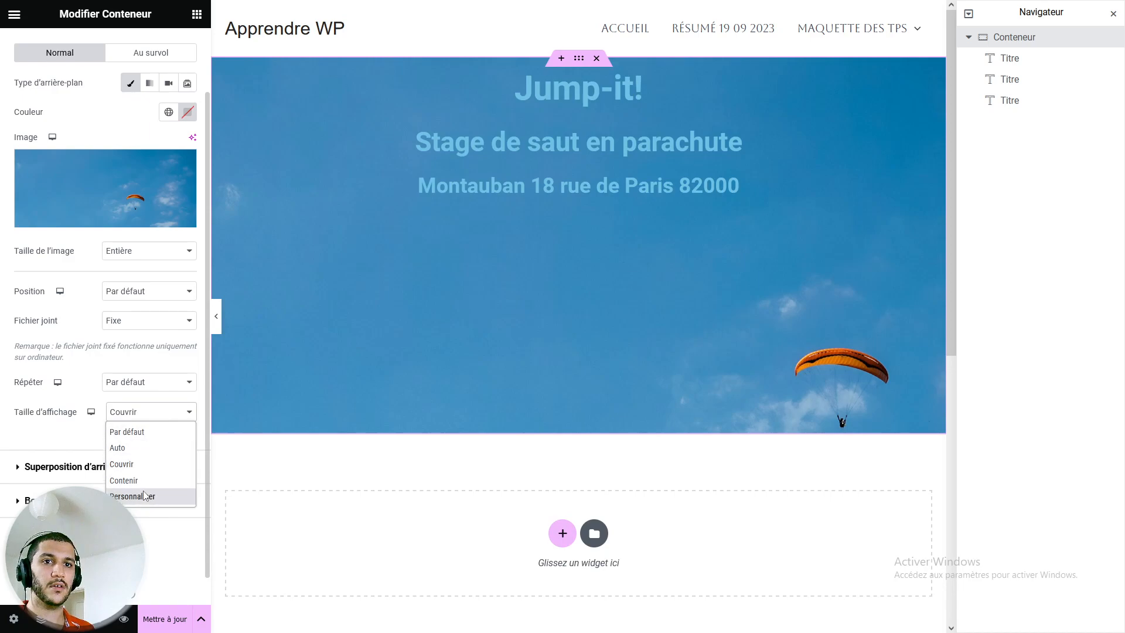
{"action": "left_click", "coordinate": [141, 477]}
{"action": "left_click", "coordinate": [151, 418]}
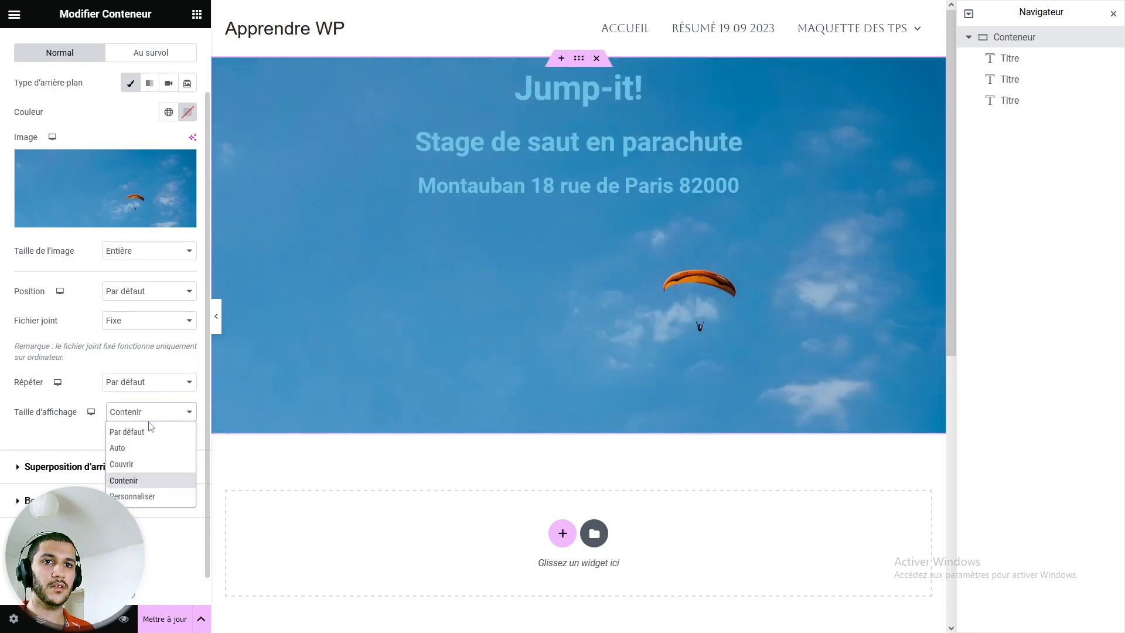
{"action": "left_click", "coordinate": [146, 449]}
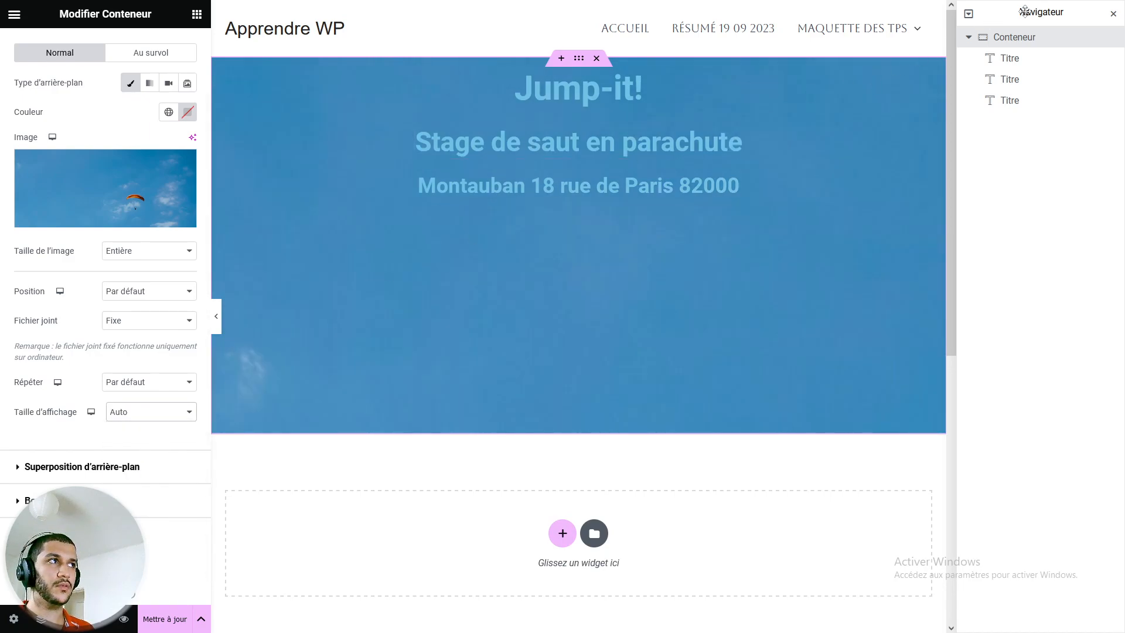
Close the Navigator, then return the background's display size to Couvrir and check it in the full-width preview.
{"action": "left_click", "coordinate": [1117, 16]}
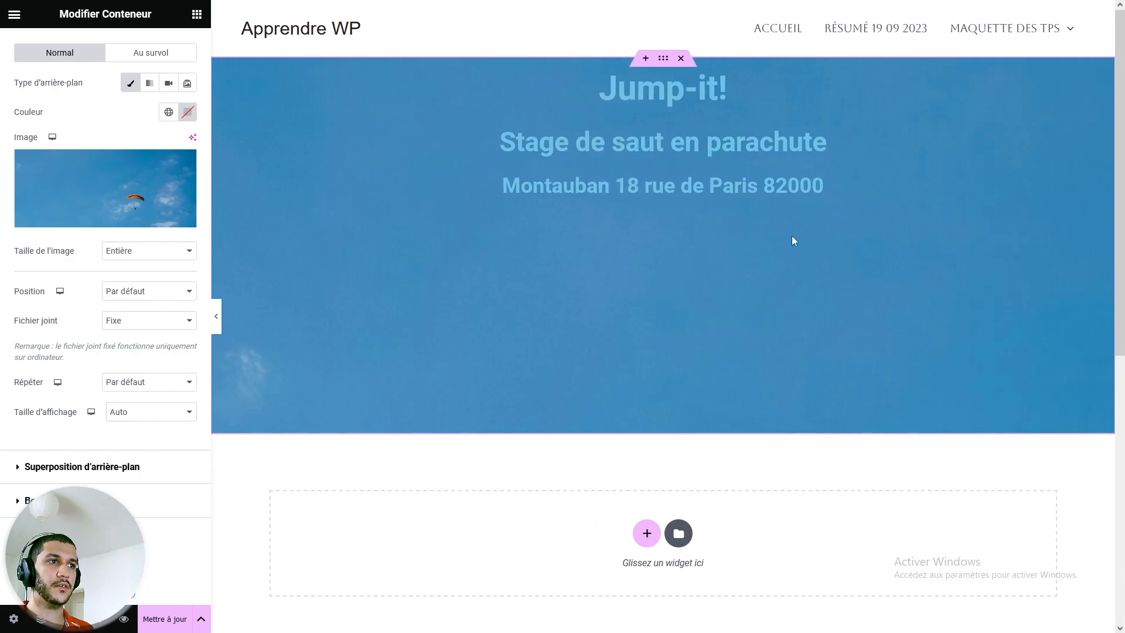
{"action": "left_click", "coordinate": [155, 414]}
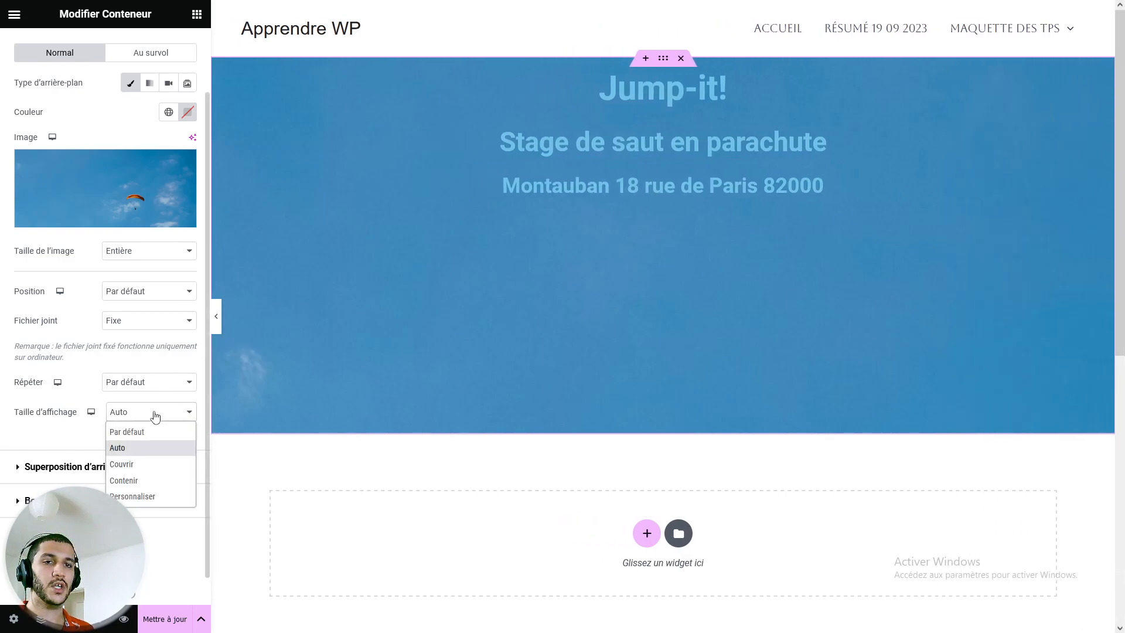
{"action": "left_click", "coordinate": [153, 472]}
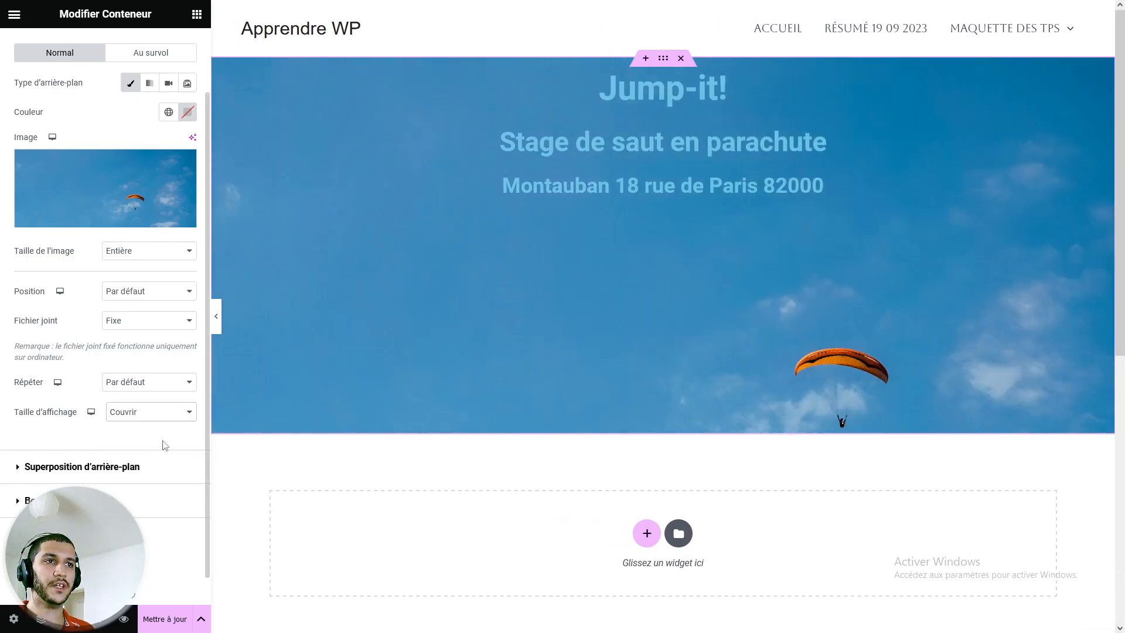
{"action": "left_click", "coordinate": [216, 316]}
{"action": "scroll", "coordinate": [448, 293], "scroll_direction": "down", "scroll_amount": 3}
{"action": "scroll", "coordinate": [442, 298], "scroll_direction": "up", "scroll_amount": 3}
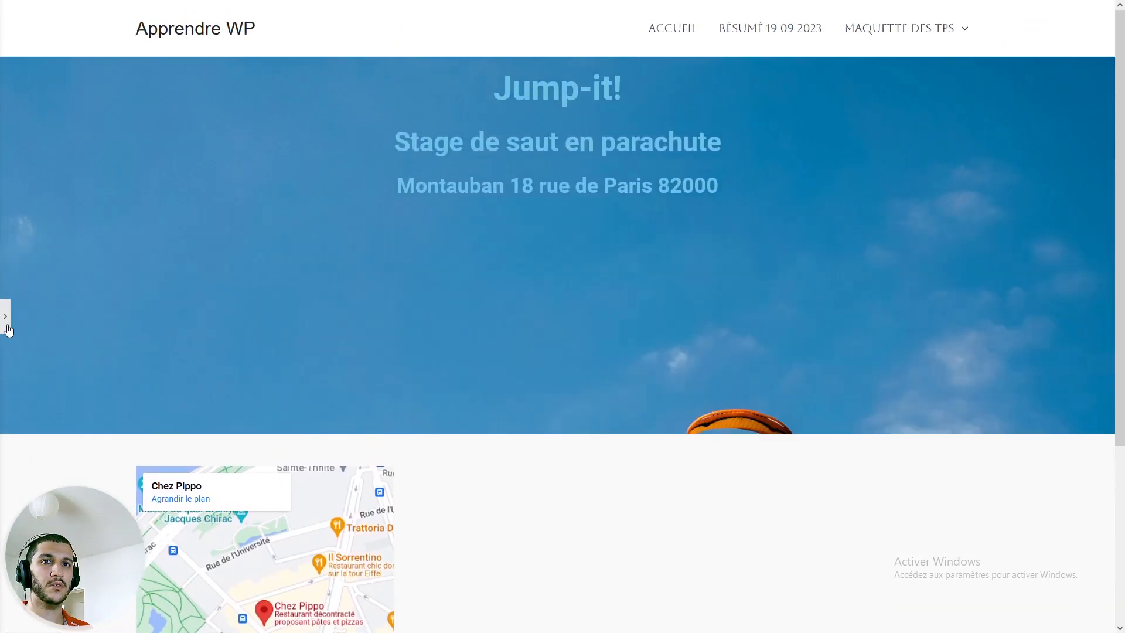
{"action": "left_click", "coordinate": [5, 319]}
Try the Contenir display size on the background image and inspect it in the full-width preview.
{"action": "left_click", "coordinate": [142, 415]}
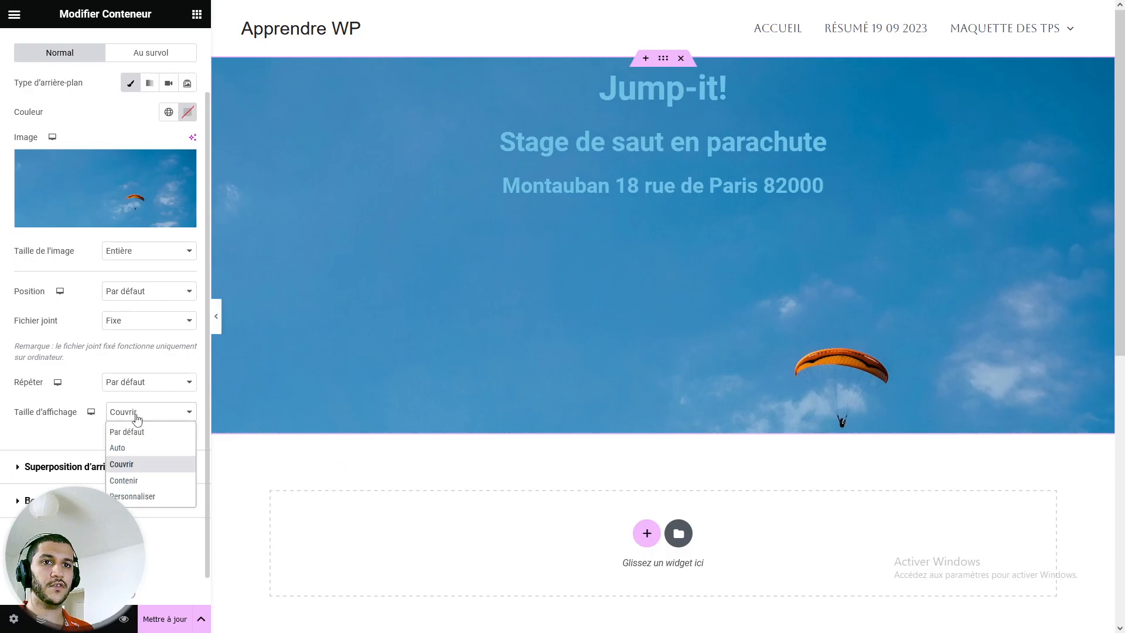
{"action": "left_click", "coordinate": [141, 480]}
{"action": "left_click", "coordinate": [216, 317]}
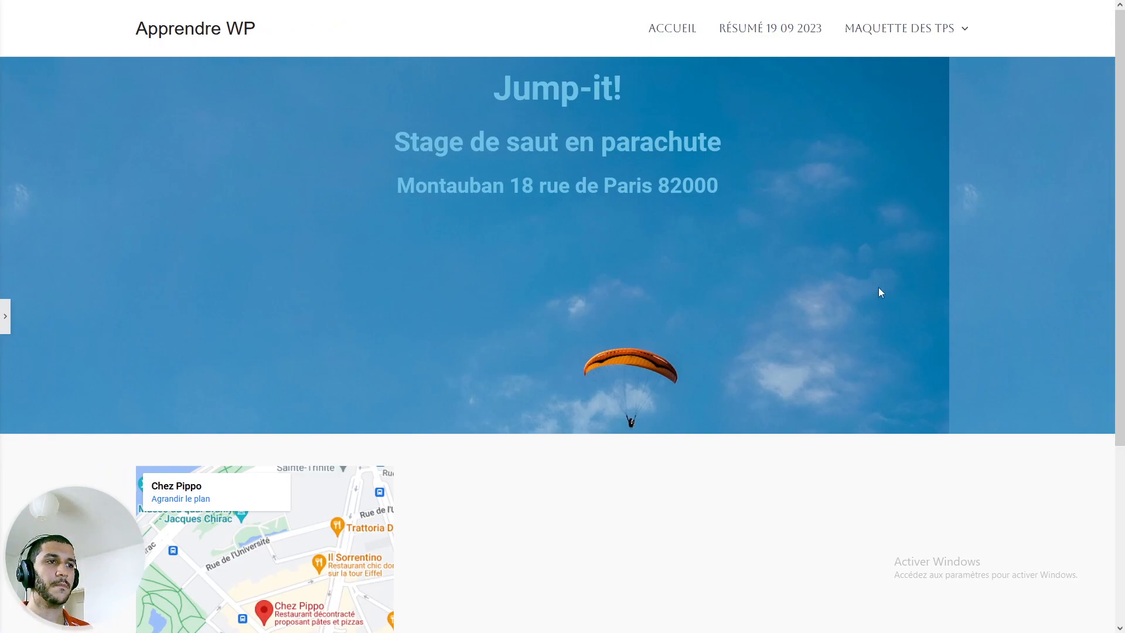
{"action": "left_click", "coordinate": [4, 319]}
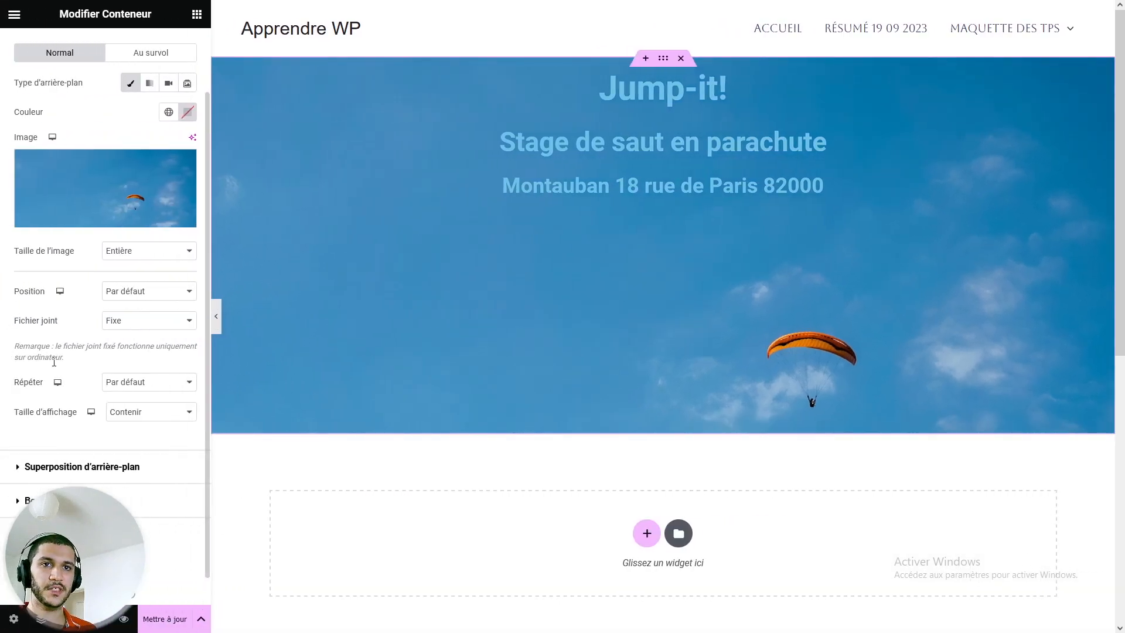
Reapply Couvrir as the background image's display size and keep its attachment on Fixe.
{"action": "left_click", "coordinate": [145, 414]}
{"action": "left_click", "coordinate": [143, 464]}
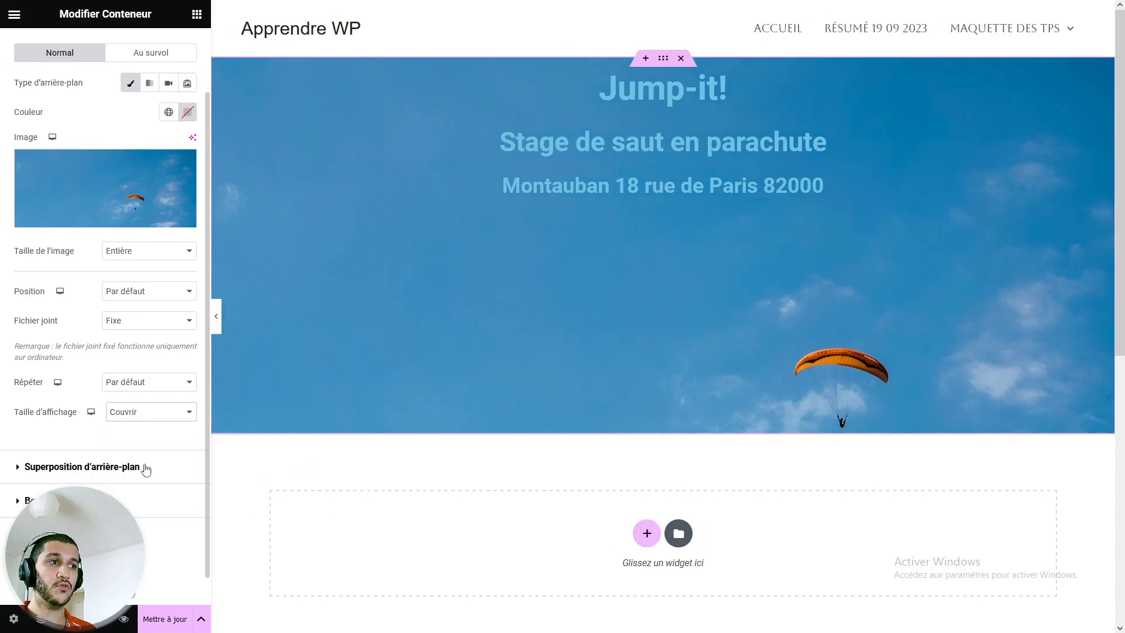
{"action": "mouse_move", "coordinate": [81, 190]}
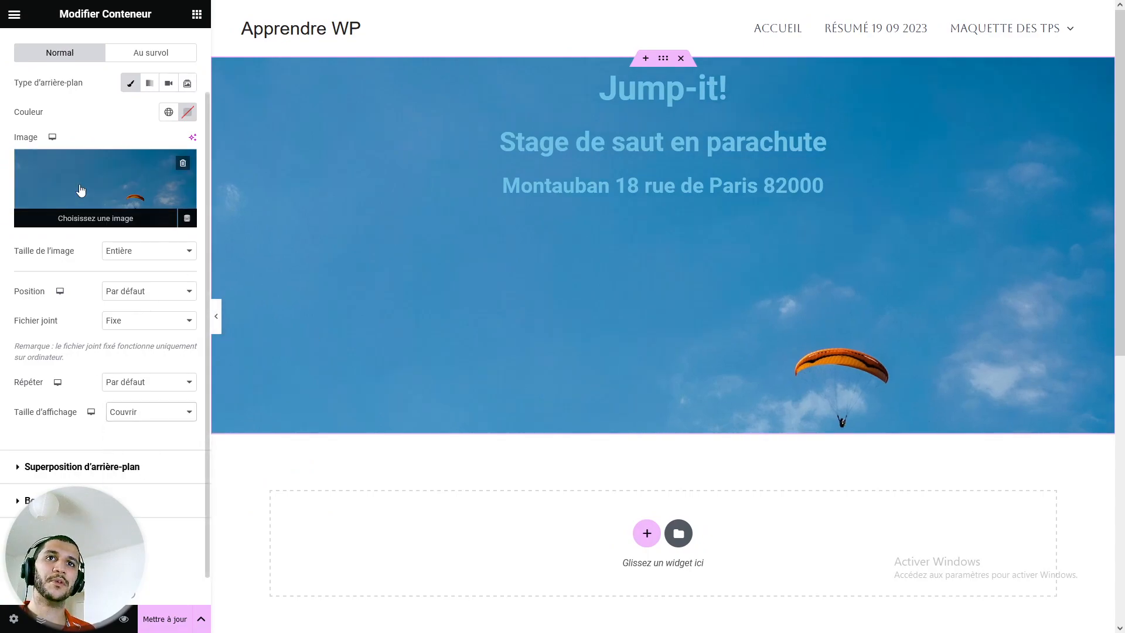
{"action": "left_click", "coordinate": [120, 414]}
{"action": "left_click", "coordinate": [130, 464]}
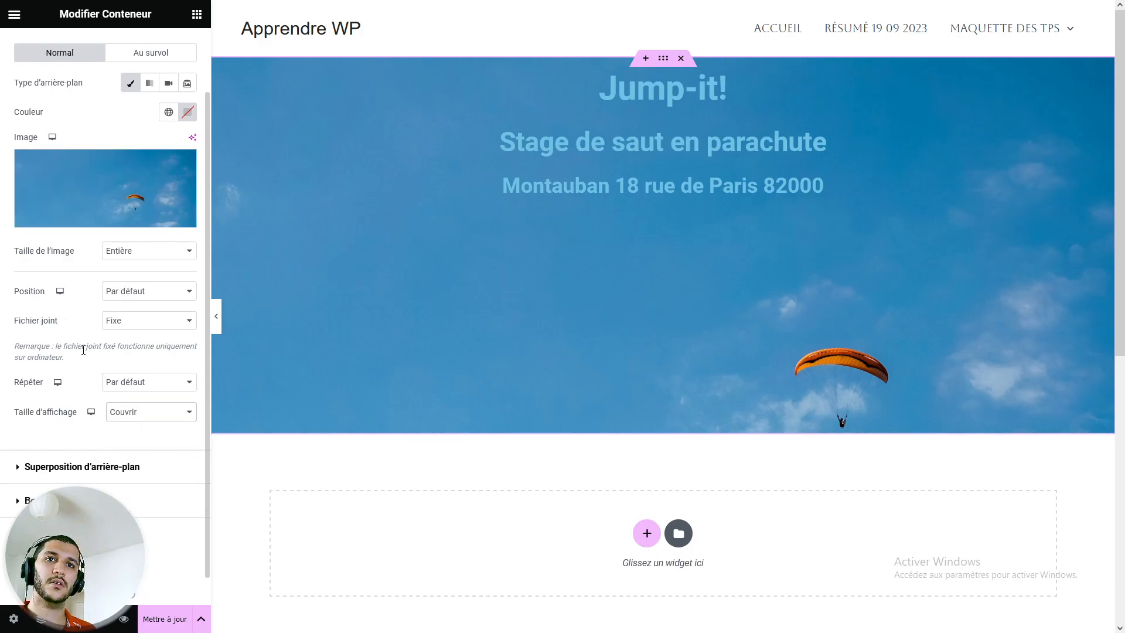
{"action": "left_click", "coordinate": [119, 321]}
{"action": "left_click", "coordinate": [121, 374]}
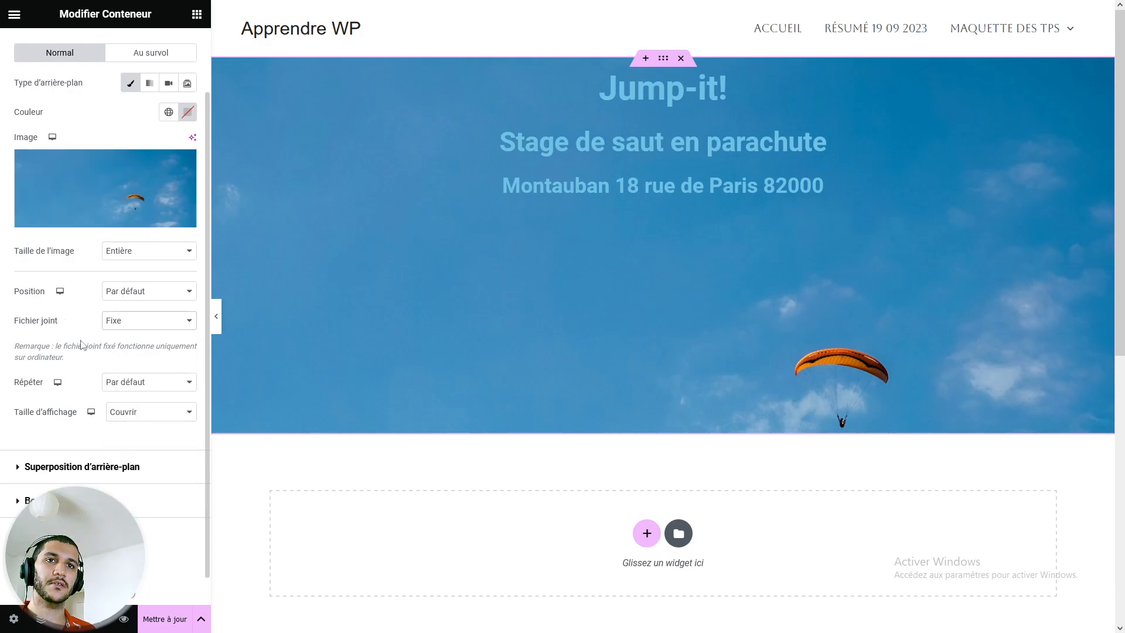
Raise the header container's minimum height to 625 px and check the fixed background while scrolling the page.
{"action": "scroll", "coordinate": [82, 345], "scroll_direction": "up", "scroll_amount": 2}
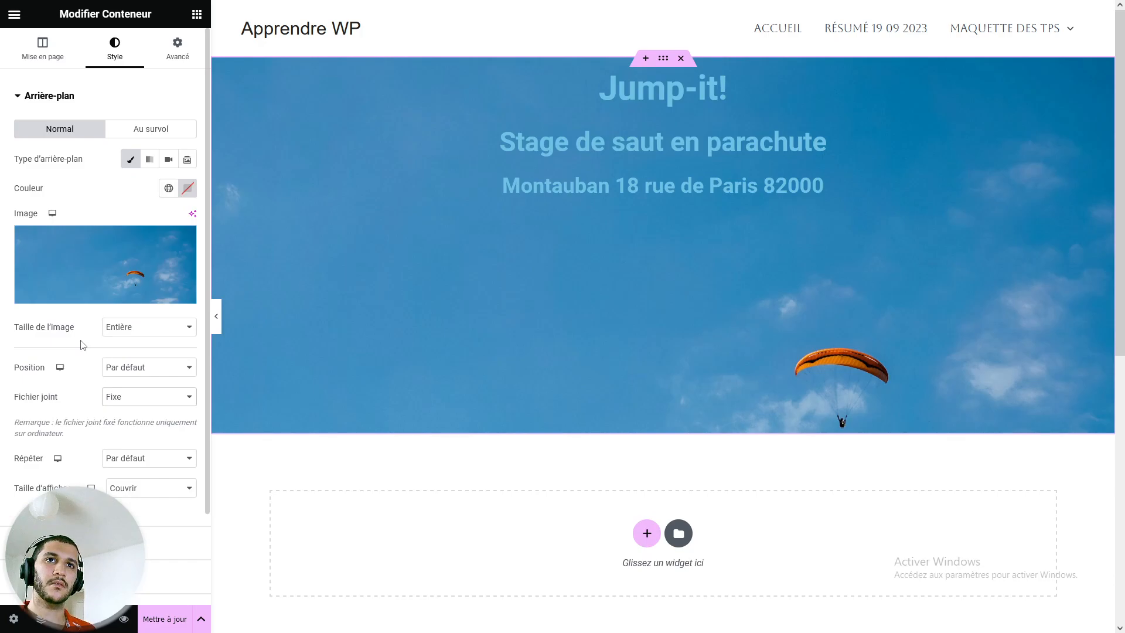
{"action": "left_click", "coordinate": [49, 65]}
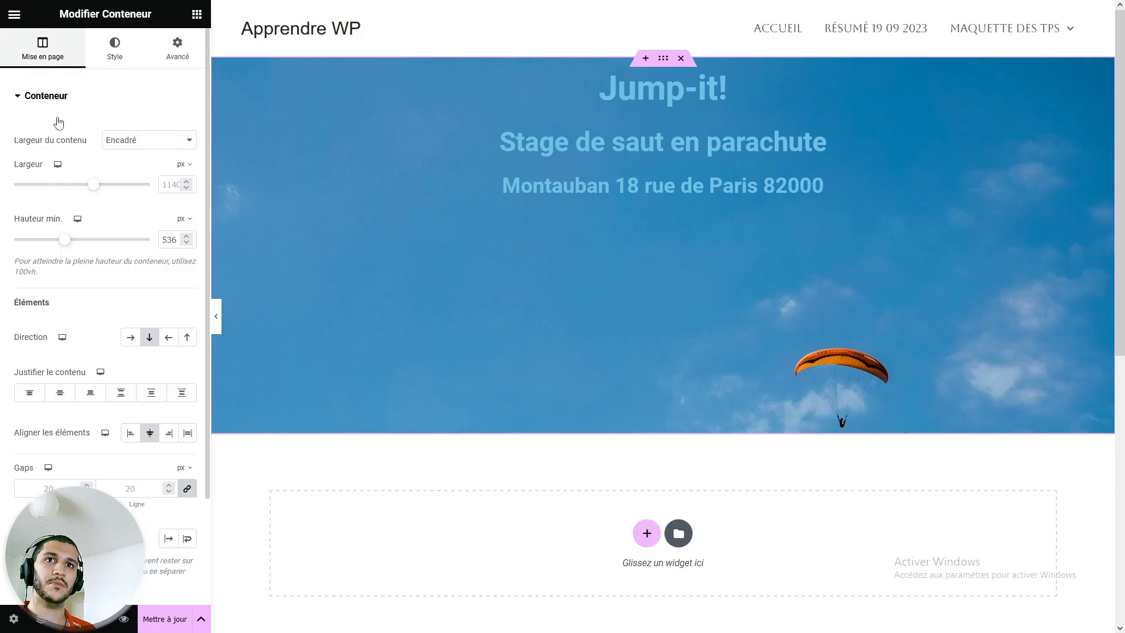
{"action": "left_click", "coordinate": [73, 242]}
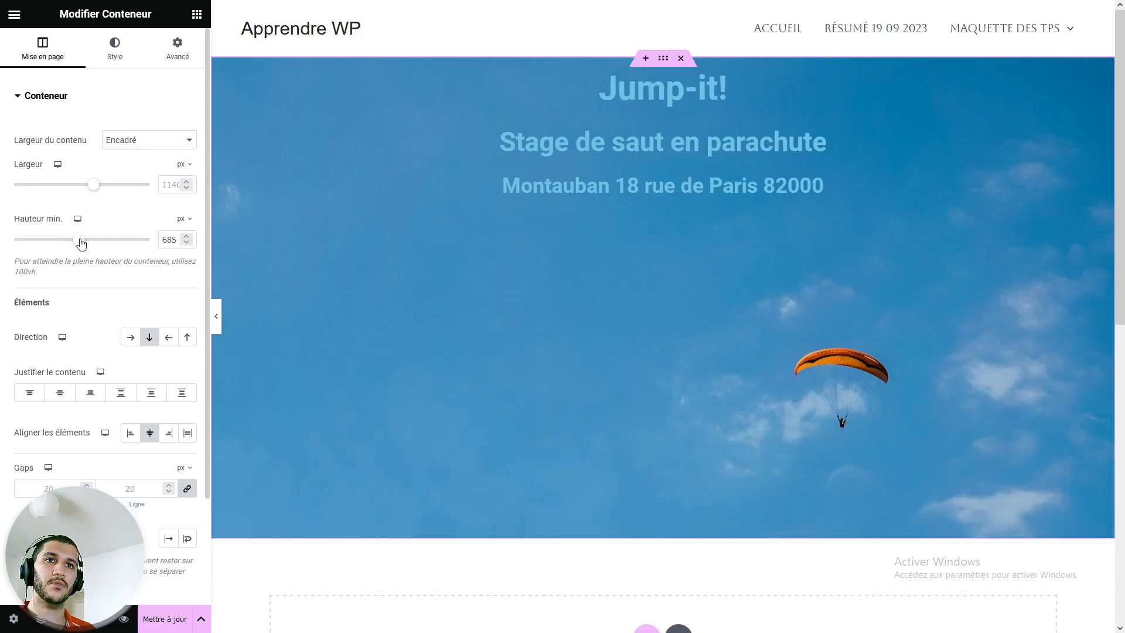
{"action": "scroll", "coordinate": [484, 322], "scroll_direction": "down", "scroll_amount": 2}
{"action": "scroll", "coordinate": [484, 322], "scroll_direction": "up", "scroll_amount": 2}
{"action": "scroll", "coordinate": [484, 321], "scroll_direction": "down", "scroll_amount": 1}
{"action": "scroll", "coordinate": [484, 319], "scroll_direction": "down", "scroll_amount": 2}
{"action": "scroll", "coordinate": [484, 320], "scroll_direction": "up", "scroll_amount": 3}
{"action": "scroll", "coordinate": [485, 320], "scroll_direction": "down", "scroll_amount": 2}
{"action": "scroll", "coordinate": [484, 319], "scroll_direction": "up", "scroll_amount": 1}
{"action": "scroll", "coordinate": [484, 322], "scroll_direction": "up", "scroll_amount": 1}
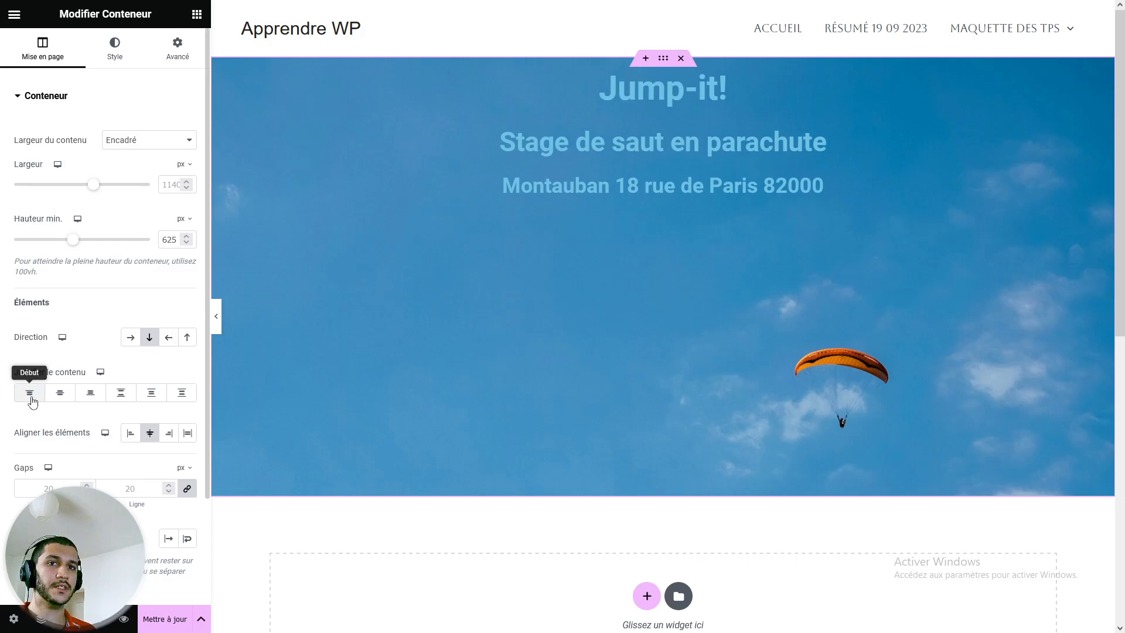
Justify the container's content to Fin and try start, centre and end alignment for its elements.
{"action": "left_click", "coordinate": [90, 396]}
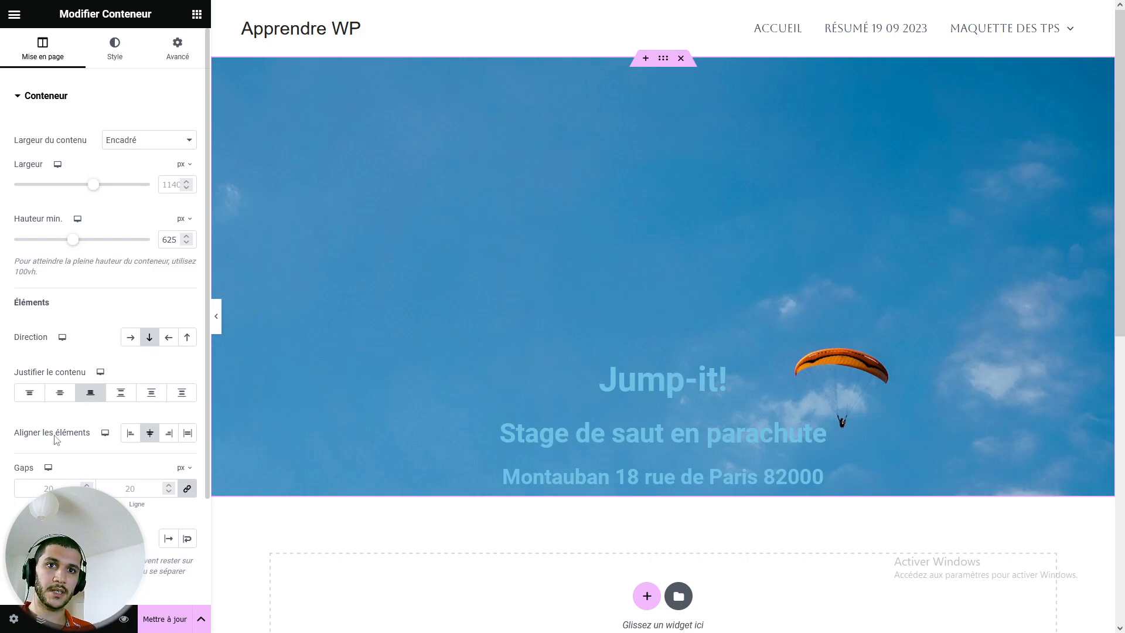
{"action": "left_click", "coordinate": [137, 439]}
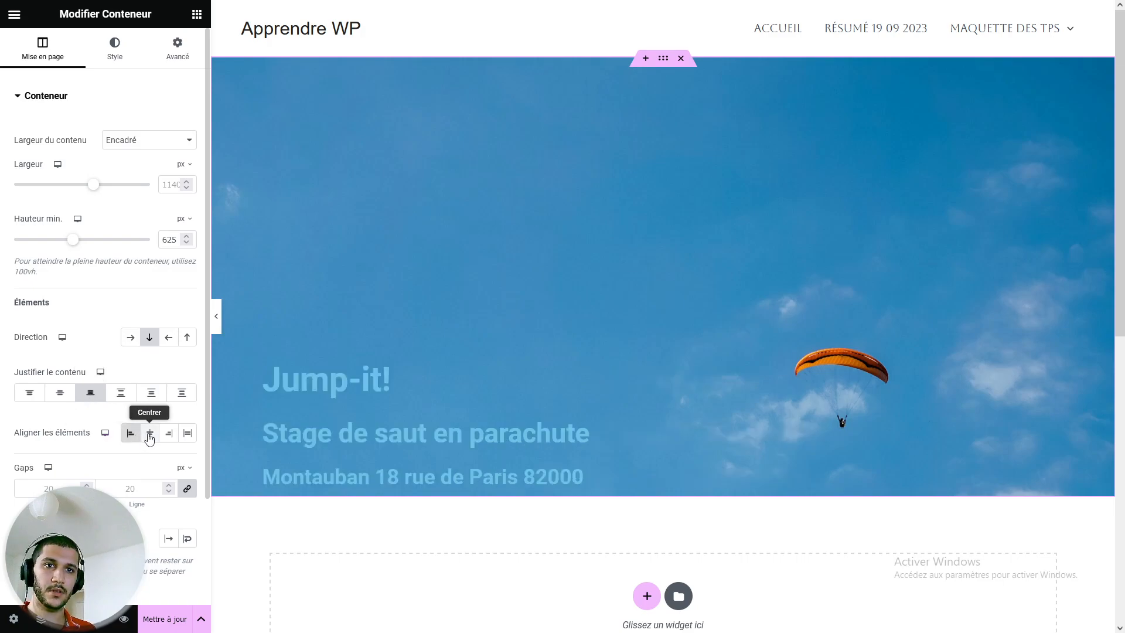
{"action": "left_click", "coordinate": [150, 433]}
{"action": "left_click", "coordinate": [172, 434]}
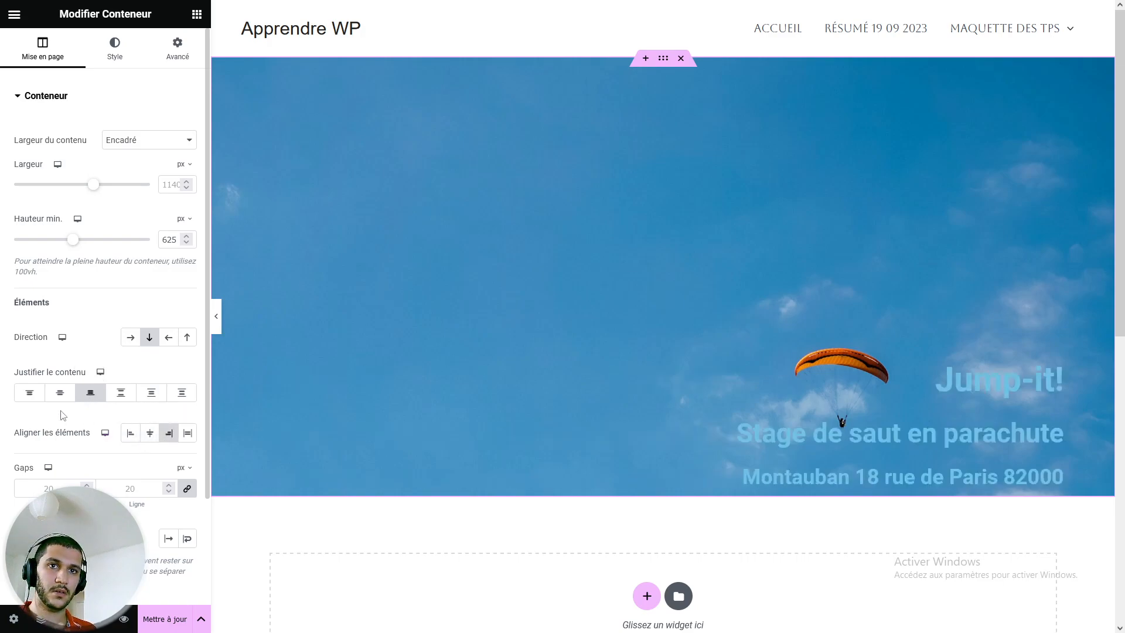
Compare the content justifications, settle on Fin with elements aligned to Centrer, and check the full-width preview.
{"action": "left_click", "coordinate": [30, 392]}
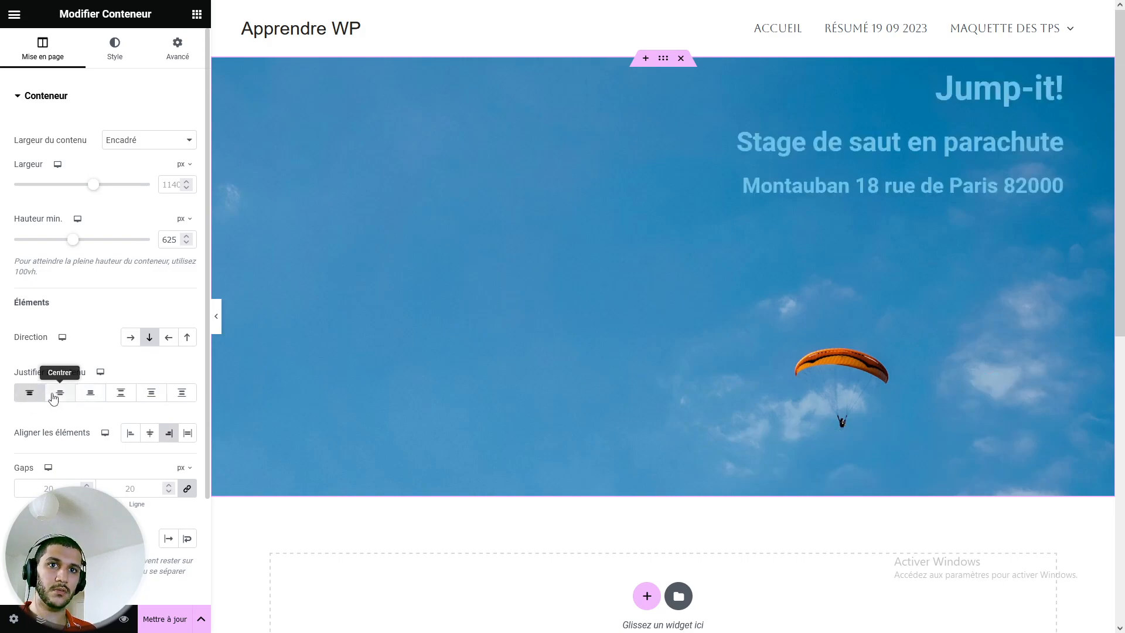
{"action": "left_click", "coordinate": [59, 398]}
{"action": "left_click", "coordinate": [89, 397]}
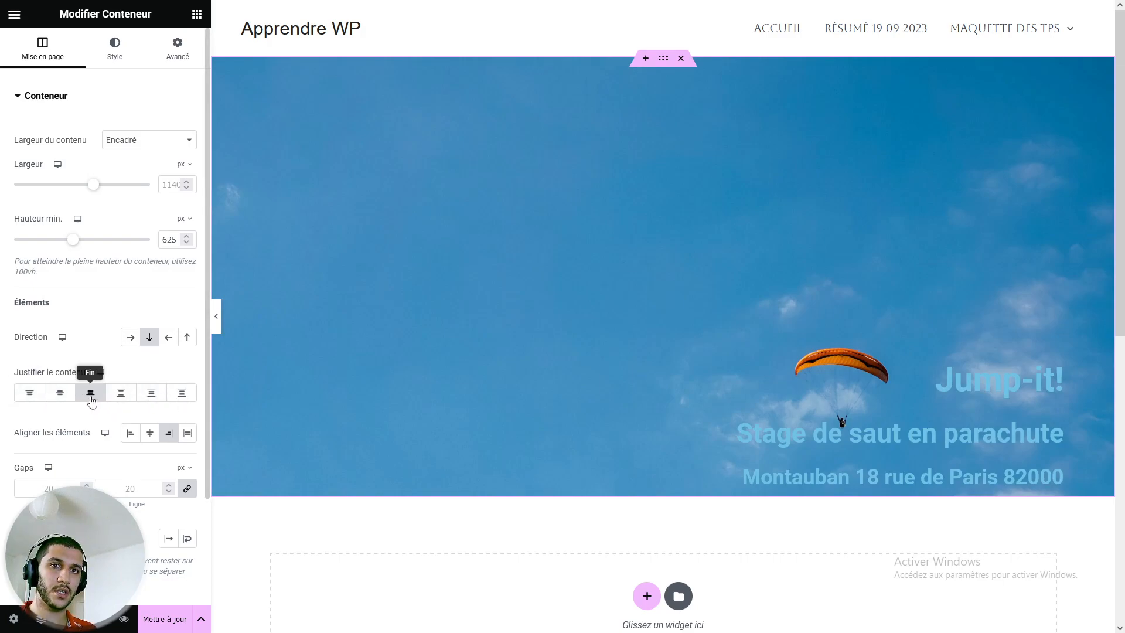
{"action": "left_click", "coordinate": [154, 437]}
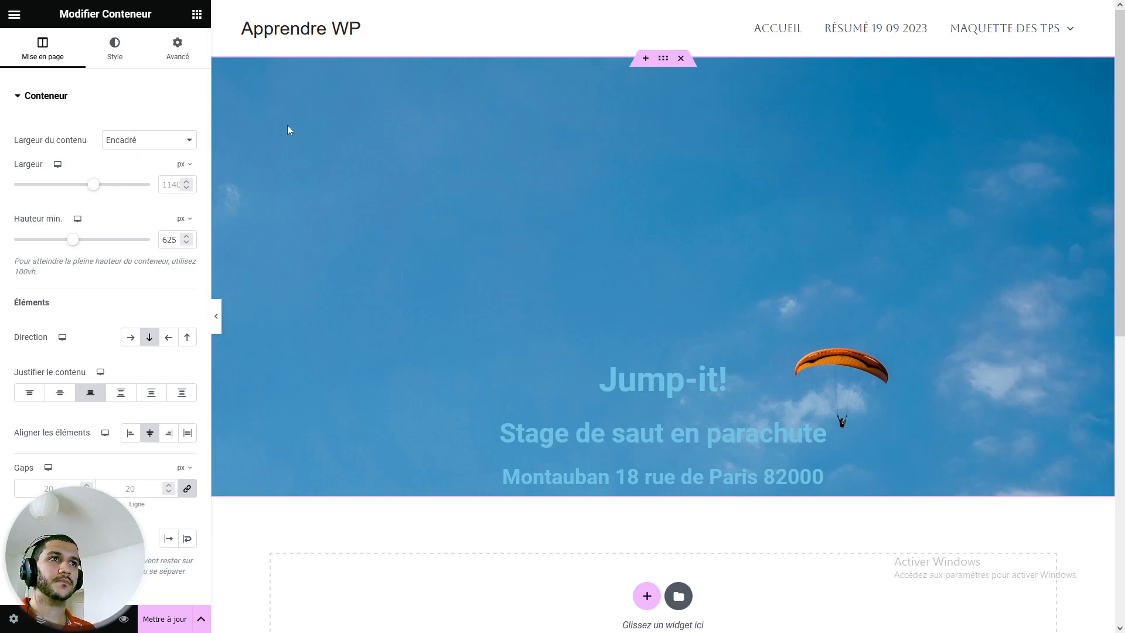
{"action": "left_click", "coordinate": [214, 316]}
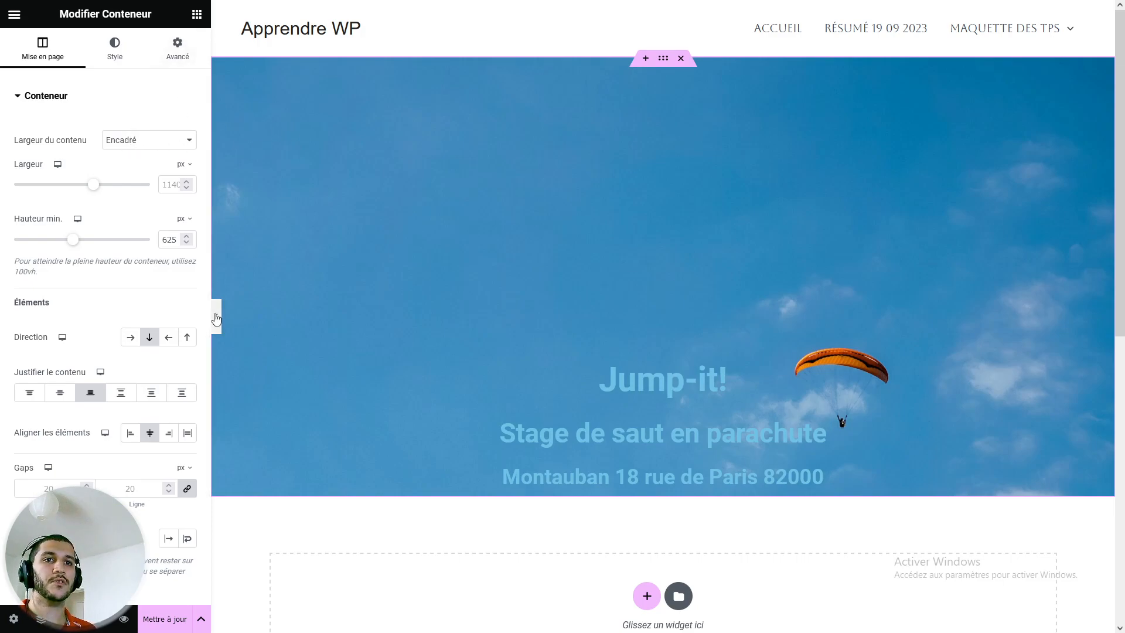
{"action": "left_click", "coordinate": [3, 316]}
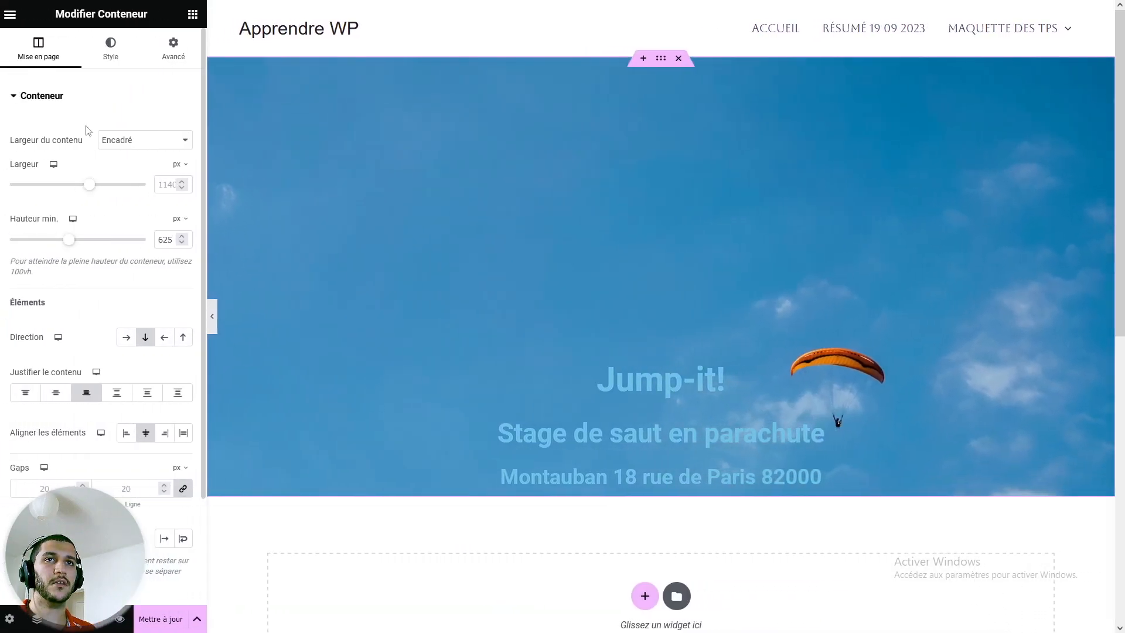
Add a Bouton widget beneath the address heading in the header container and show the Navigator.
{"action": "left_click", "coordinate": [197, 14]}
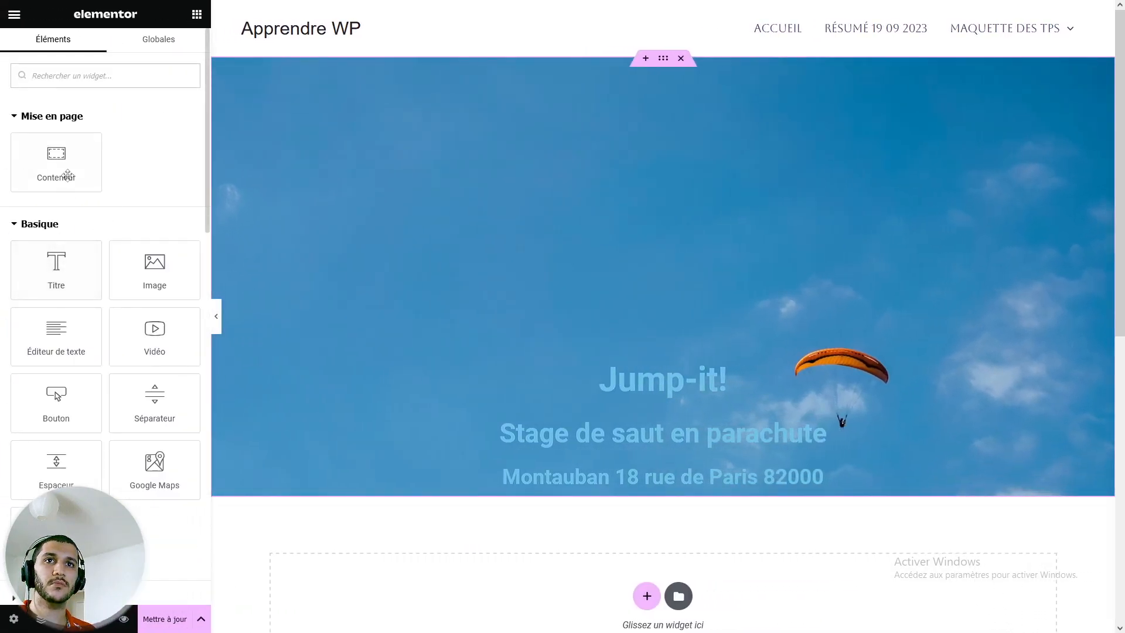
{"action": "left_click_drag", "start_coordinate": [81, 399], "coordinate": [704, 489]}
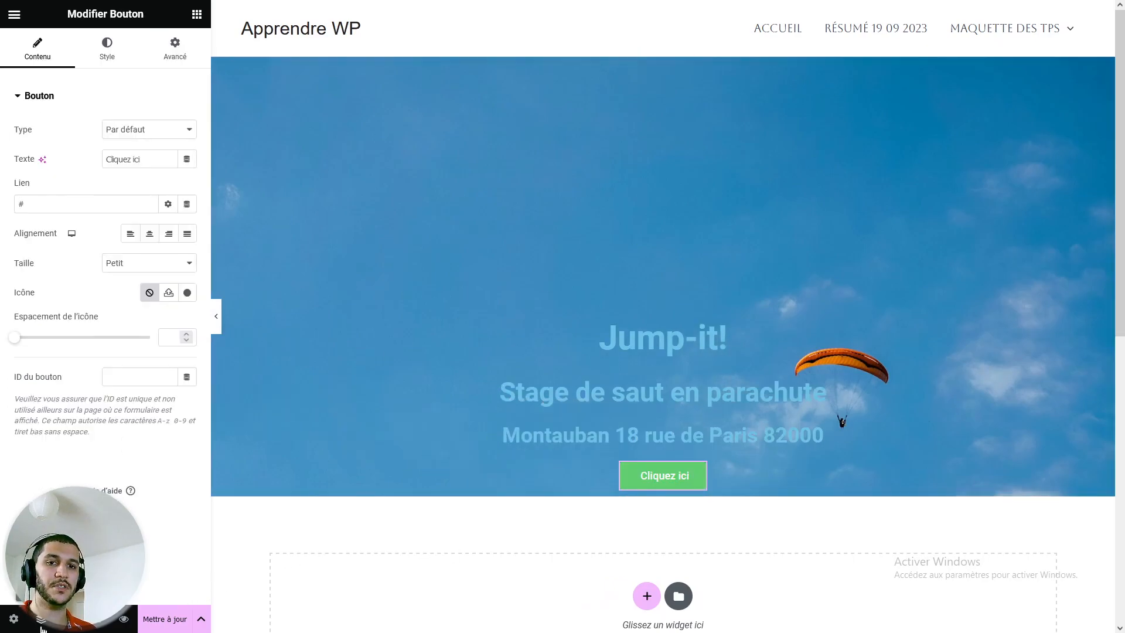
{"action": "left_click", "coordinate": [45, 623]}
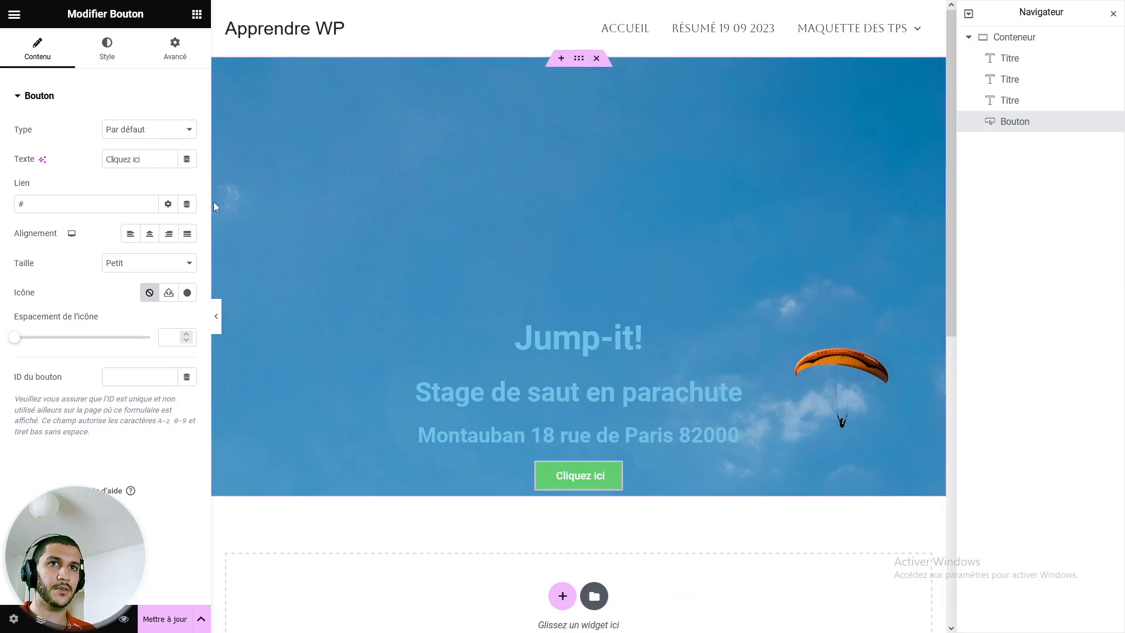
Switch to OBS, move the webcam source to the lower-right corner of the scene, and return to the Elementor page in Firefox.
{"action": "key", "text": "alt+Tab"}
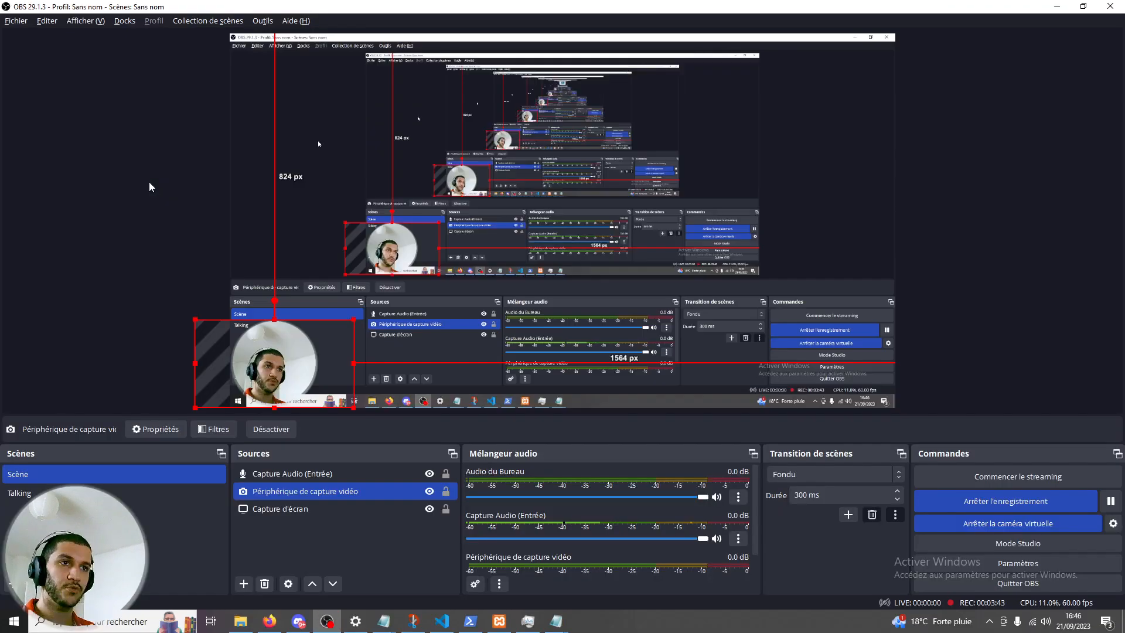
{"action": "left_click_drag", "start_coordinate": [262, 356], "coordinate": [264, 319]}
{"action": "key", "text": "alt+Tab"}
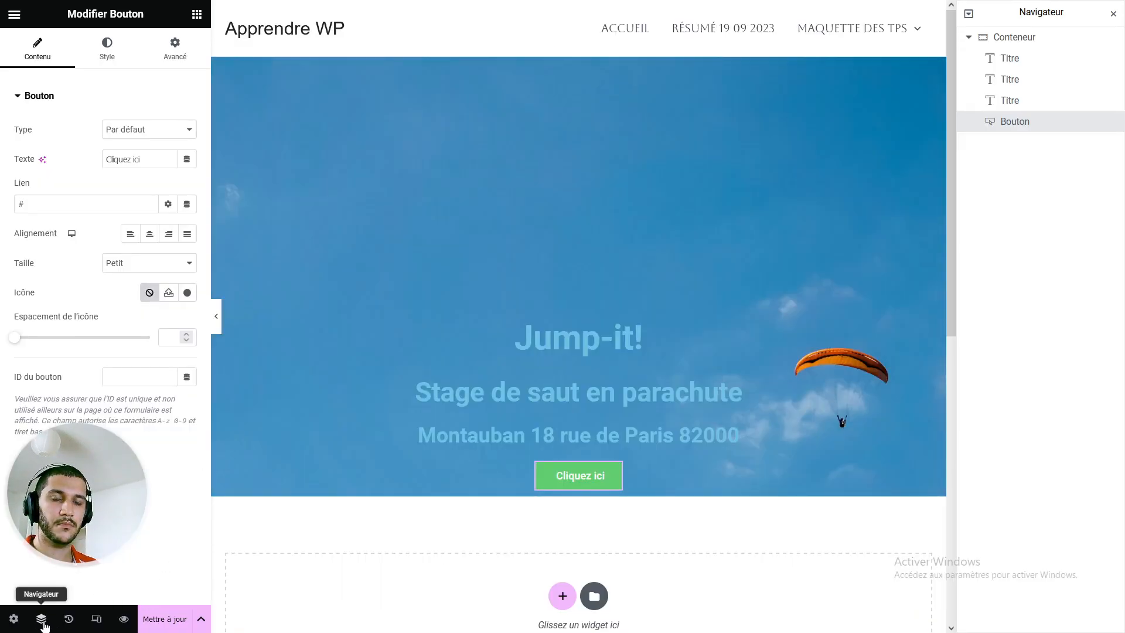
{"action": "key", "text": "alt+Tab"}
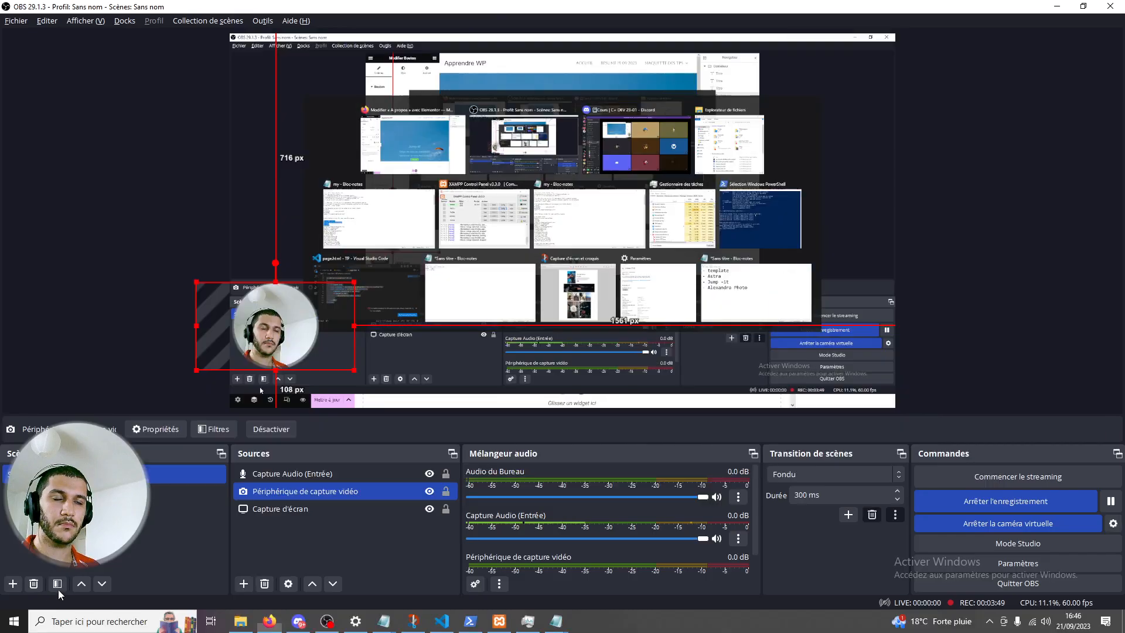
{"action": "left_click_drag", "start_coordinate": [309, 335], "coordinate": [884, 377]}
{"action": "key", "text": "alt+Tab"}
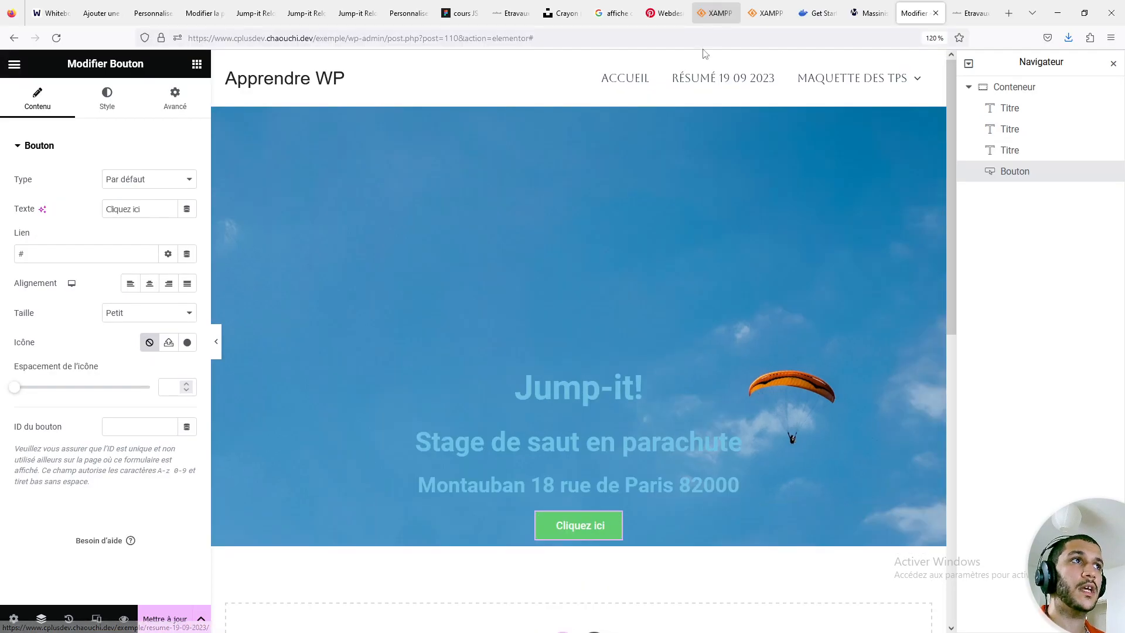
Examine the header's title, subtitles and buttons on the existing Jump-it Reloaded reference page.
{"action": "mouse_move", "coordinate": [911, 4]}
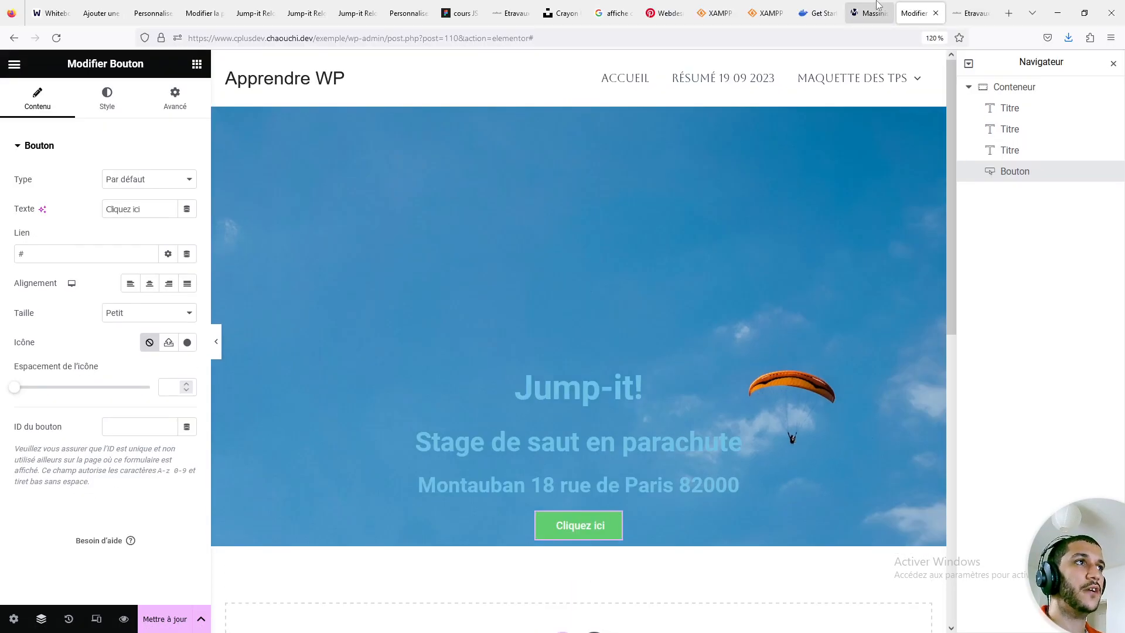
{"action": "left_click", "coordinate": [306, 13]}
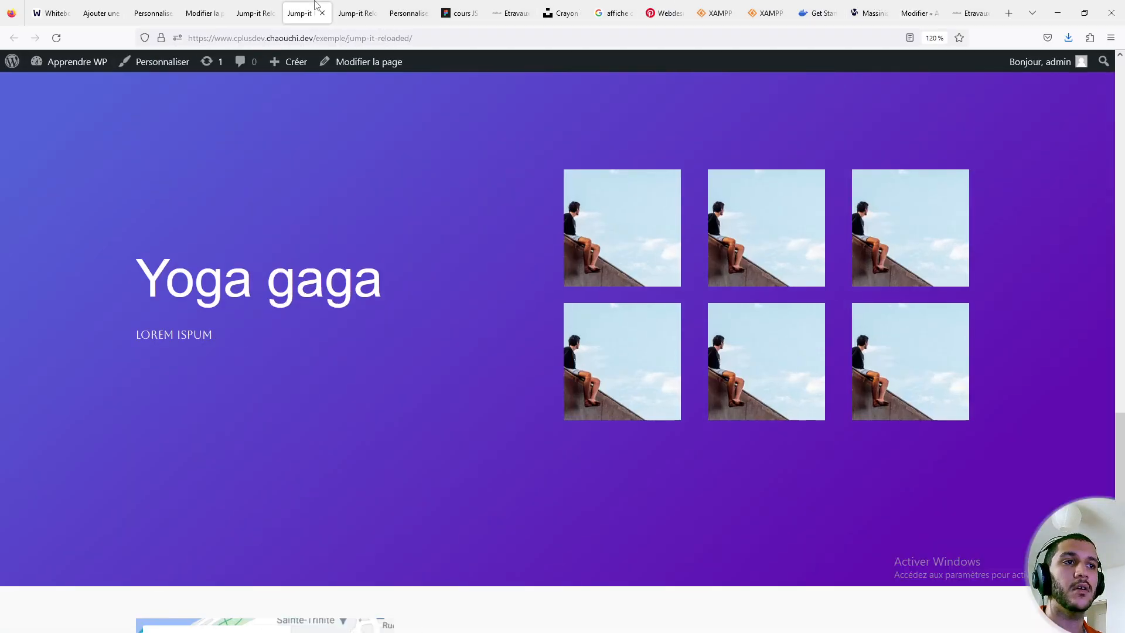
{"action": "left_click", "coordinate": [247, 6]}
{"action": "scroll", "coordinate": [419, 351], "scroll_direction": "down", "scroll_amount": 2}
{"action": "left_click", "coordinate": [468, 343]}
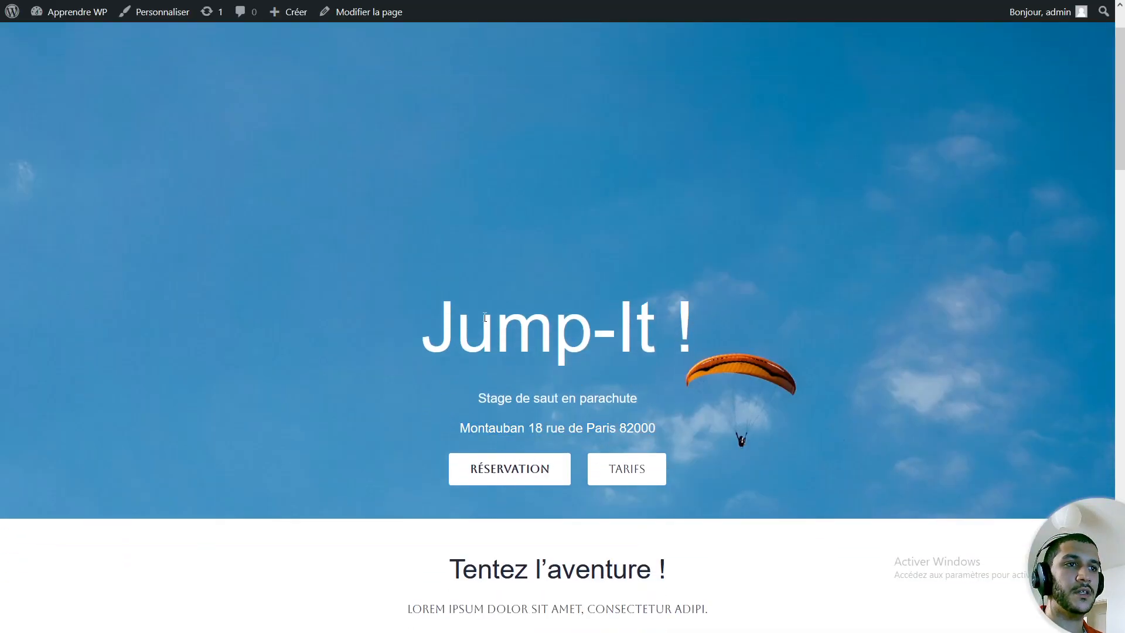
{"action": "left_click_drag", "start_coordinate": [467, 325], "coordinate": [696, 330]}
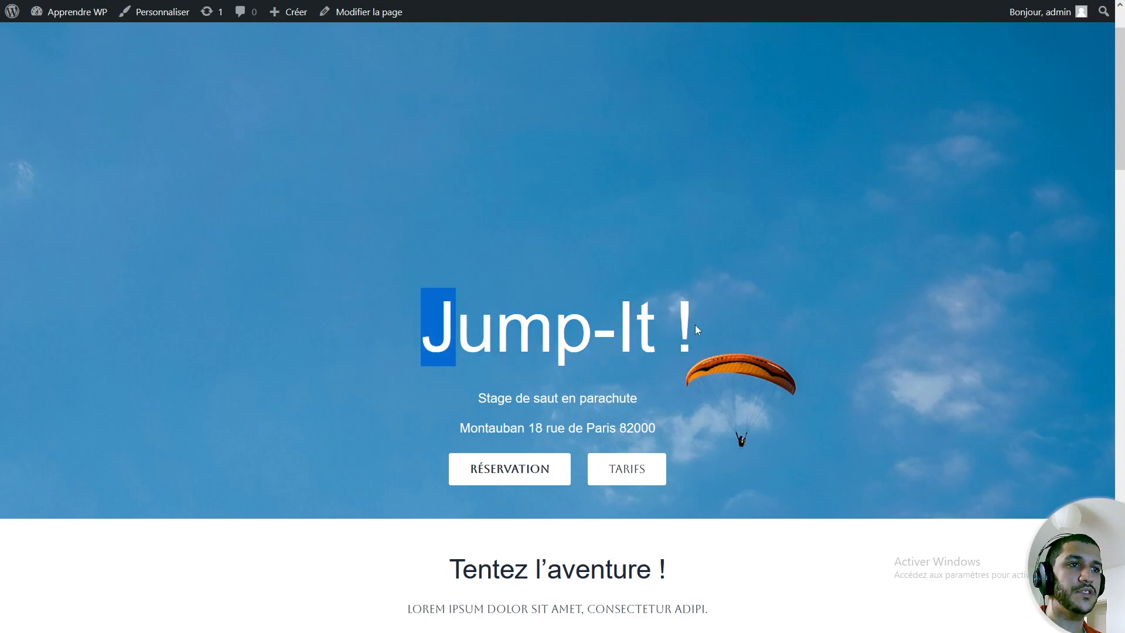
{"action": "left_click", "coordinate": [644, 333]}
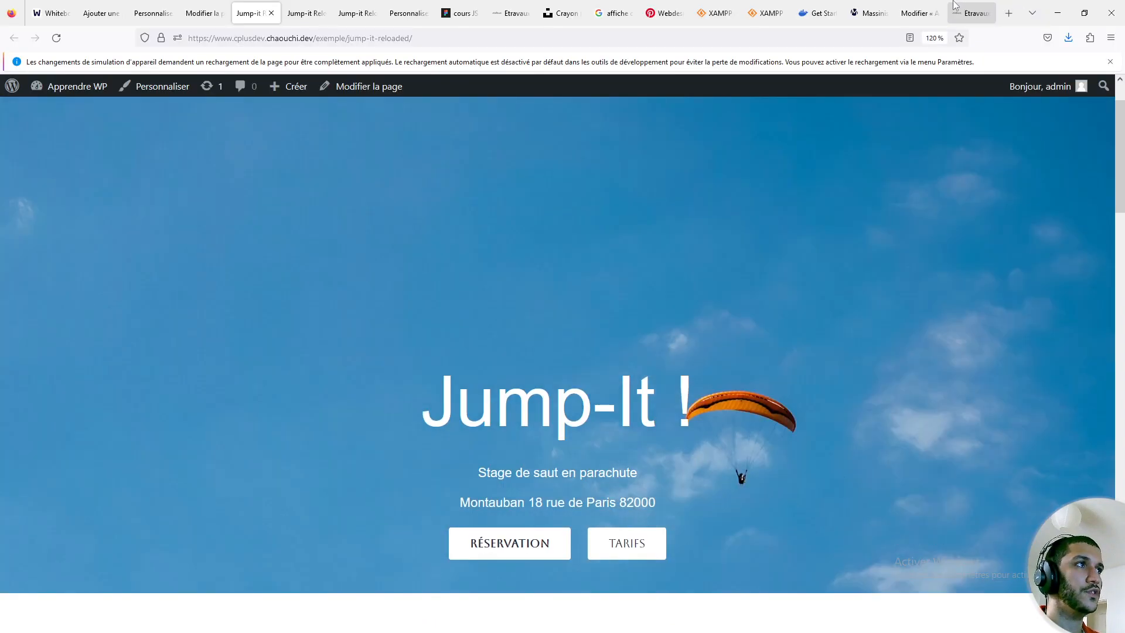
Back in the Elementor page, set the "Jump-it!" heading's text colour to white, #FFFFFF, starting from Theme Couleur 6.
{"action": "left_click", "coordinate": [917, 13]}
{"action": "left_click", "coordinate": [580, 337]}
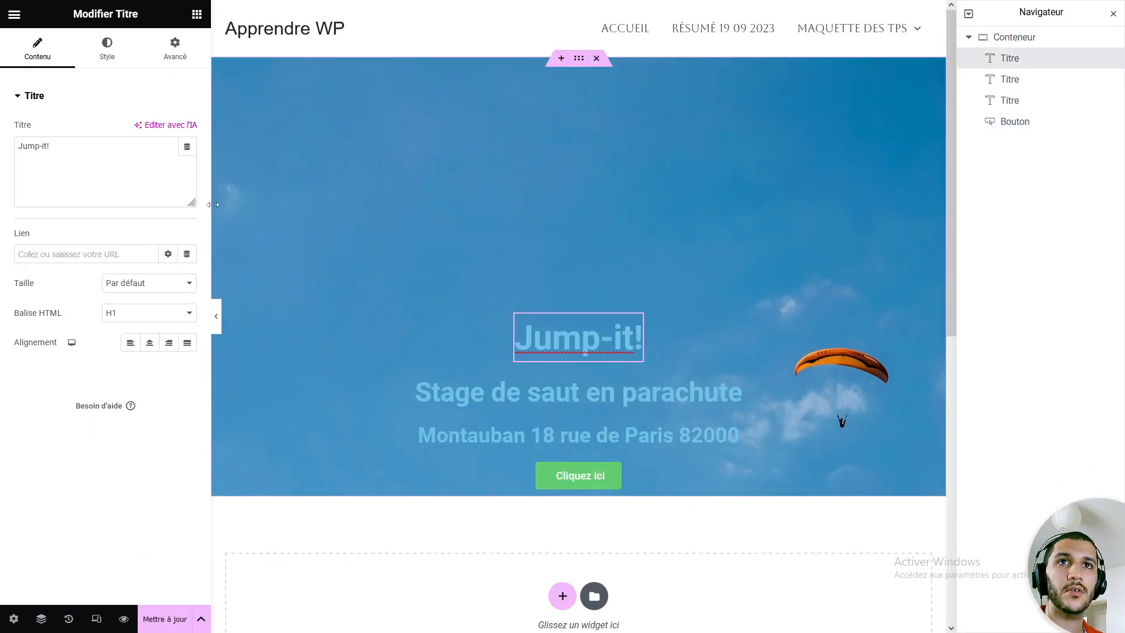
{"action": "left_click", "coordinate": [107, 49]}
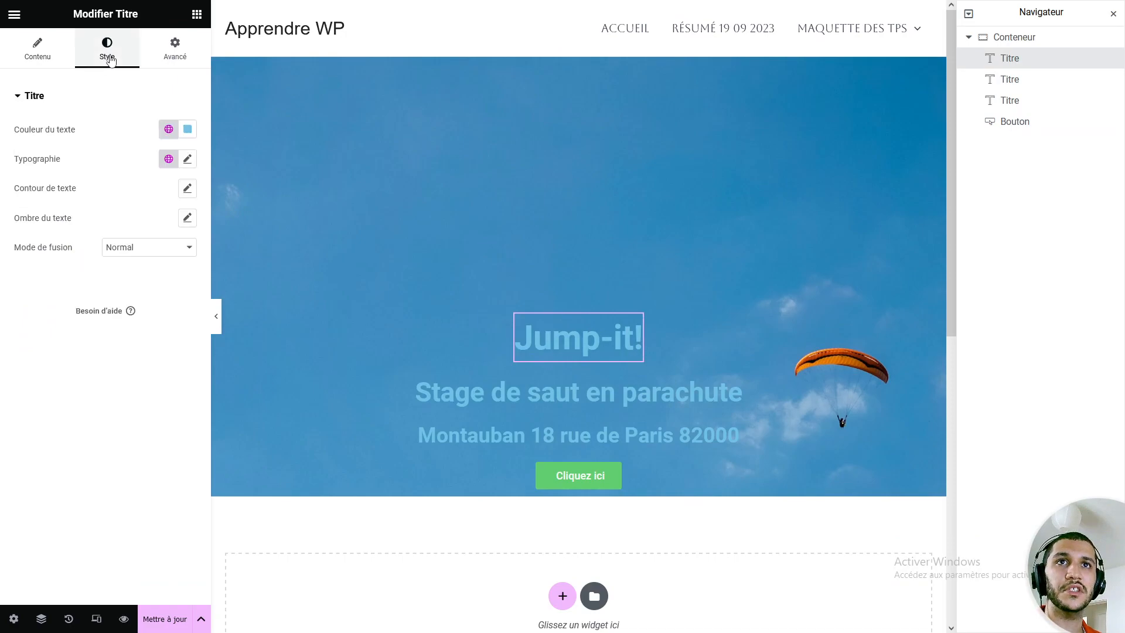
{"action": "left_click", "coordinate": [169, 129]}
{"action": "scroll", "coordinate": [89, 295], "scroll_direction": "down", "scroll_amount": 4}
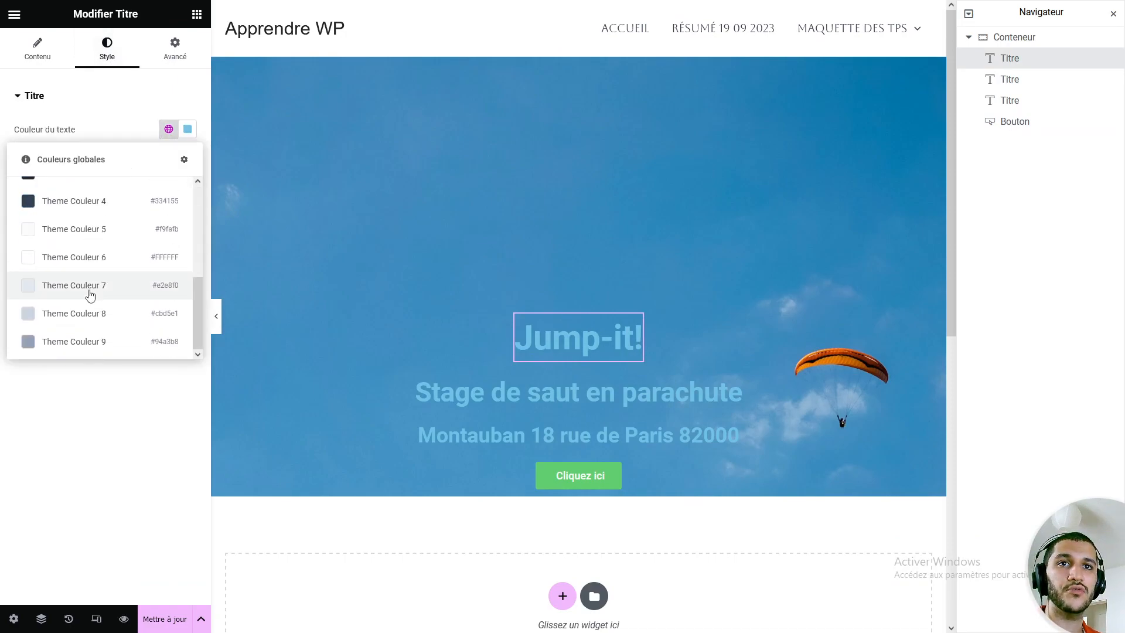
{"action": "left_click", "coordinate": [95, 257]}
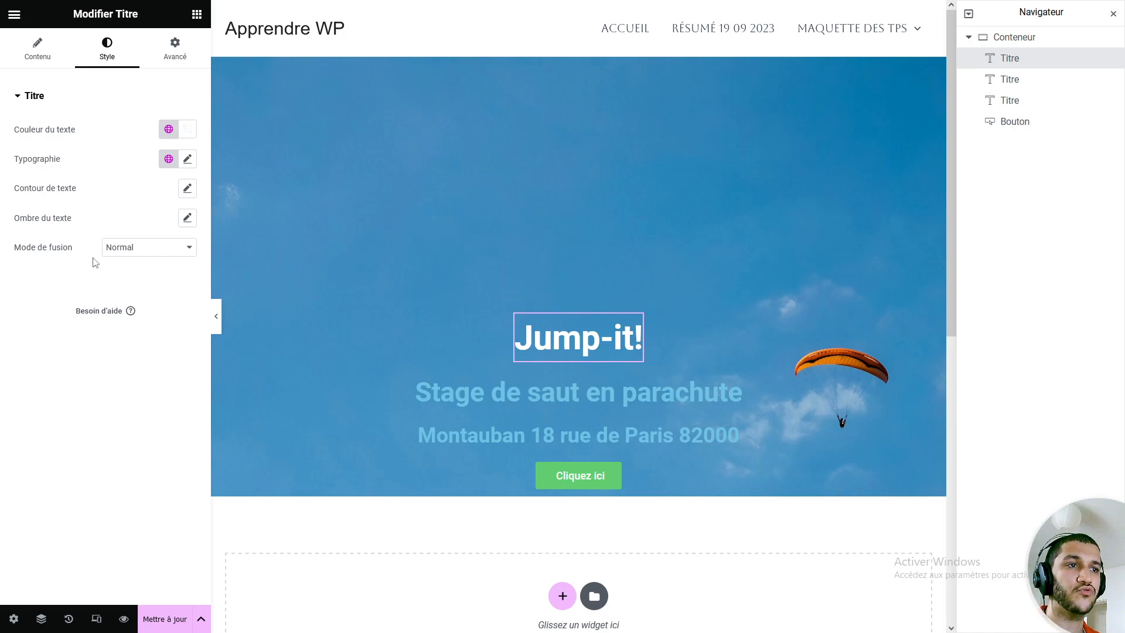
{"action": "left_click", "coordinate": [187, 129]}
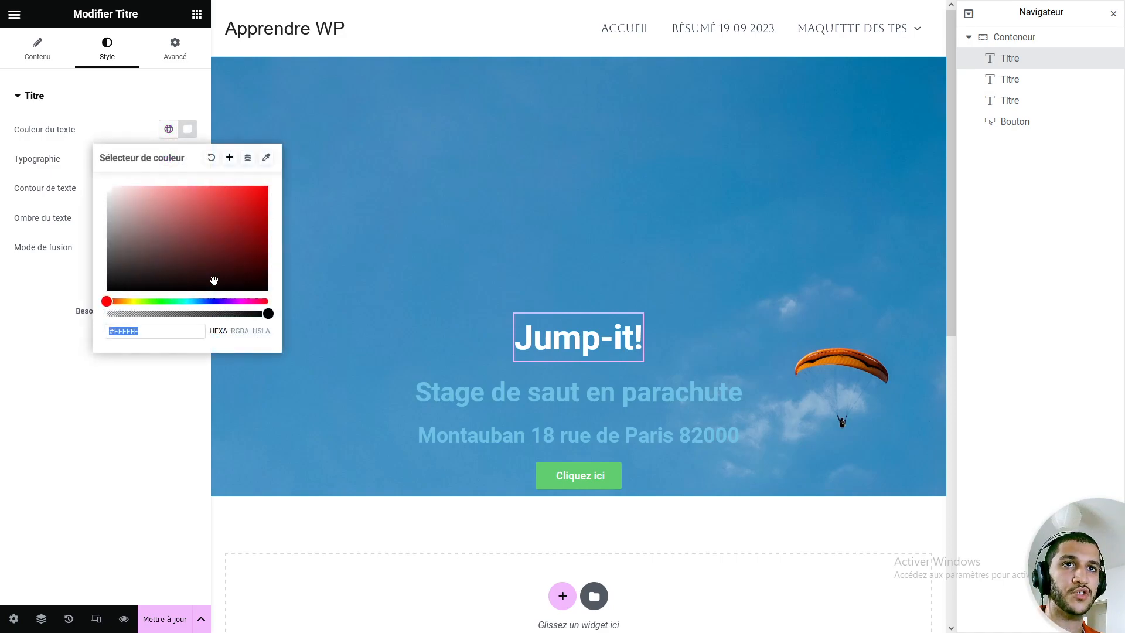
{"action": "left_click", "coordinate": [140, 123]}
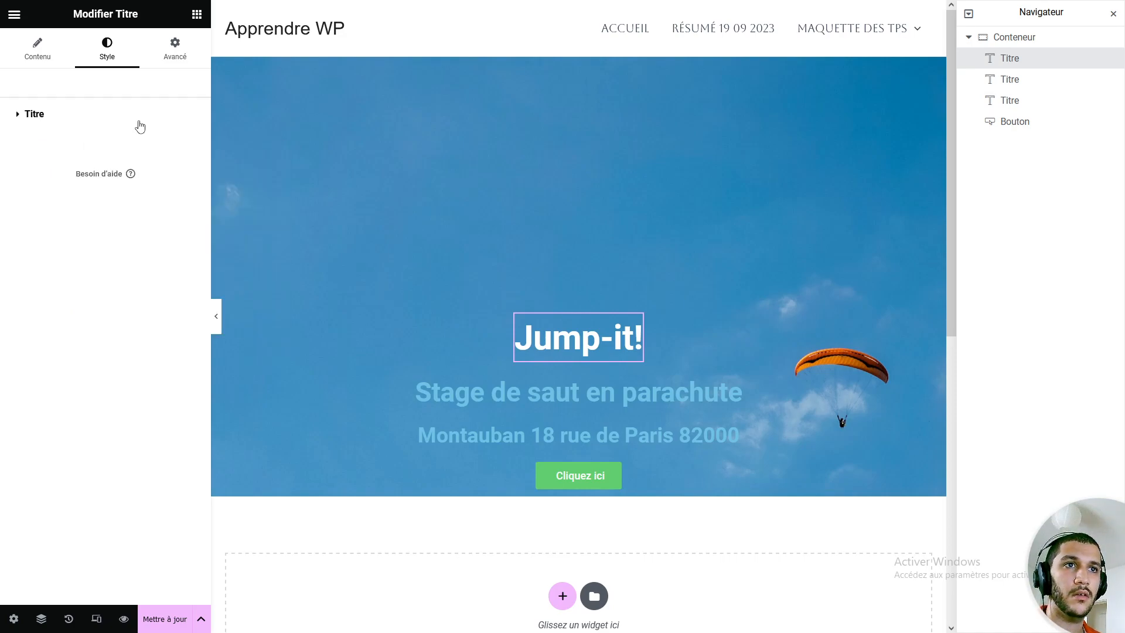
{"action": "left_click", "coordinate": [101, 120]}
Set the "Jump-it!" heading's font family to Arial in a custom typography, then reopen the font family choices.
{"action": "left_click", "coordinate": [188, 177]}
{"action": "left_click", "coordinate": [170, 178]}
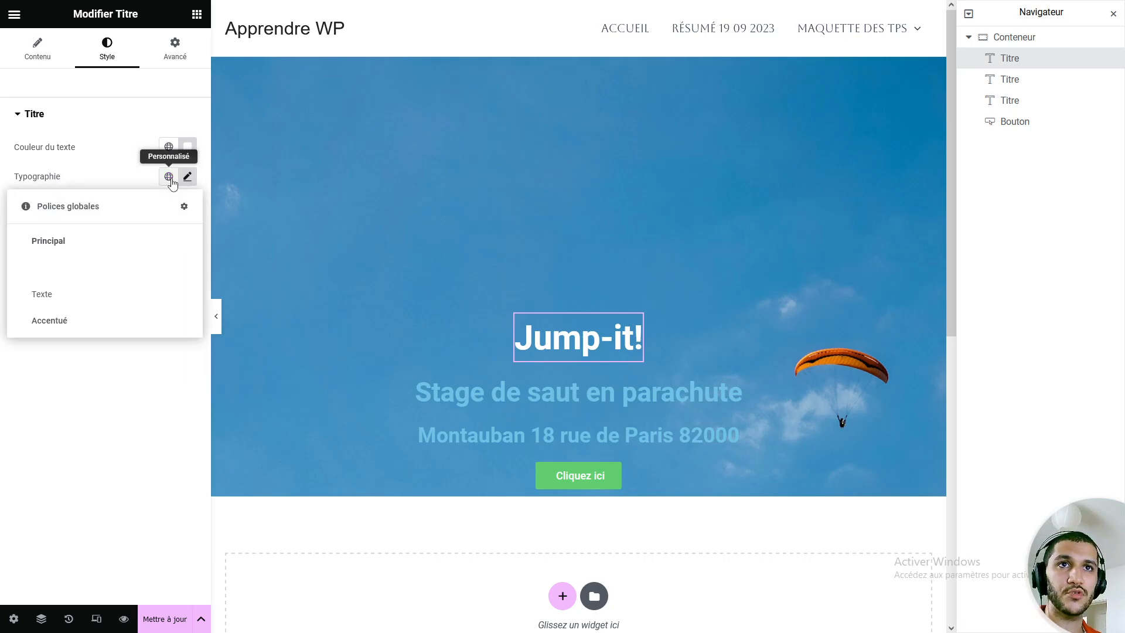
{"action": "left_click", "coordinate": [169, 176]}
{"action": "left_click", "coordinate": [188, 176]}
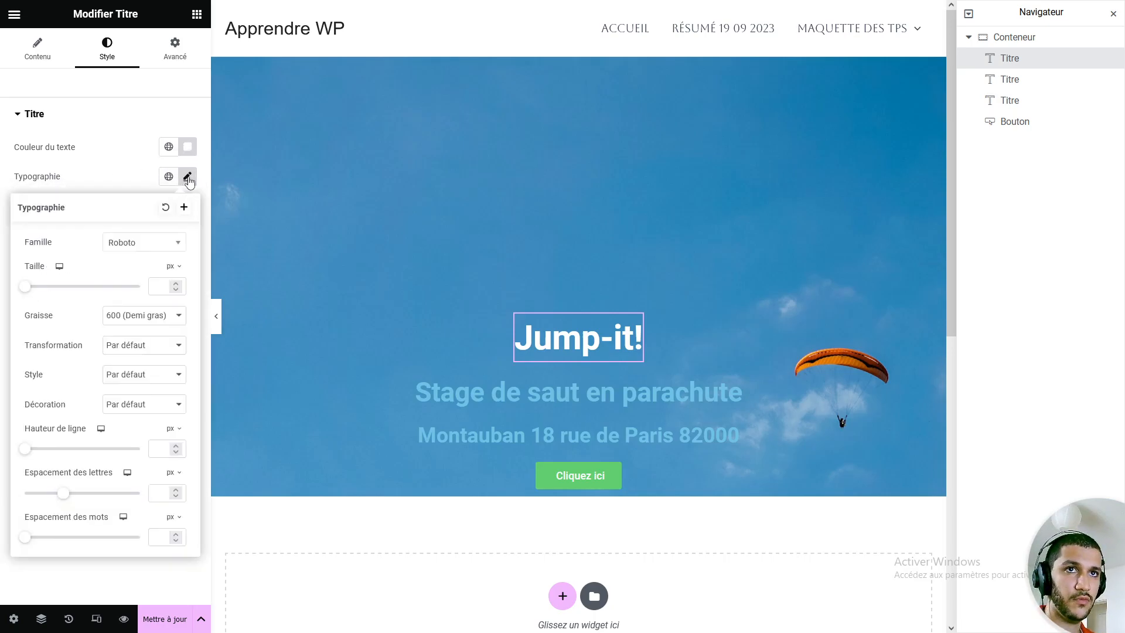
{"action": "left_click", "coordinate": [123, 242]}
{"action": "scroll", "coordinate": [145, 317], "scroll_direction": "up", "scroll_amount": 6}
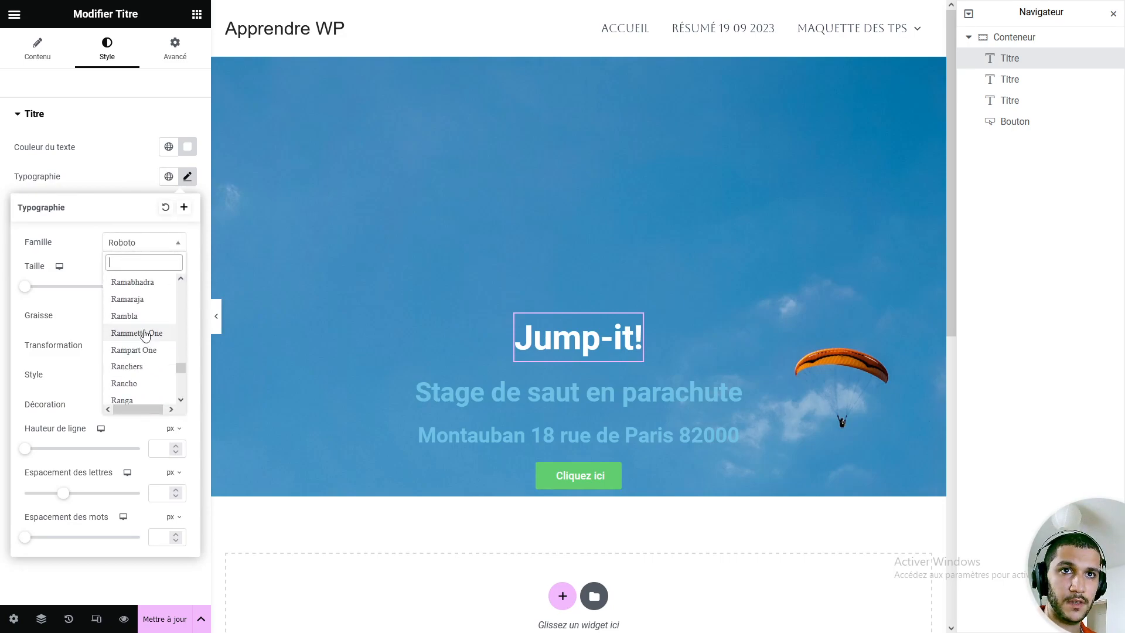
{"action": "type", "text": "Arial"}
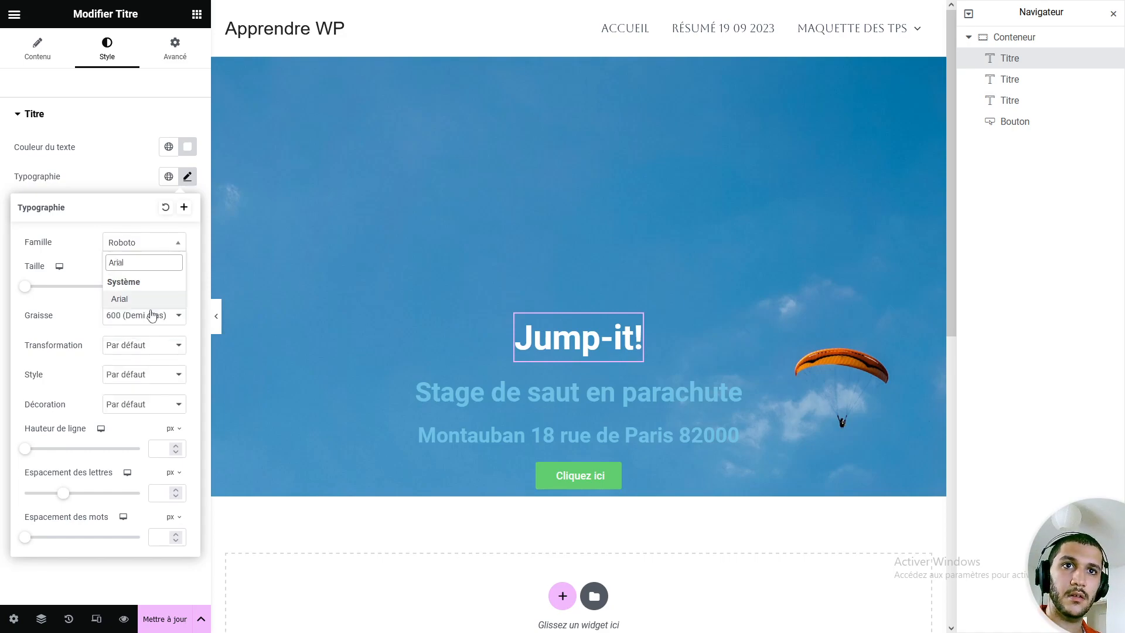
{"action": "left_click", "coordinate": [156, 304]}
{"action": "left_click", "coordinate": [166, 246]}
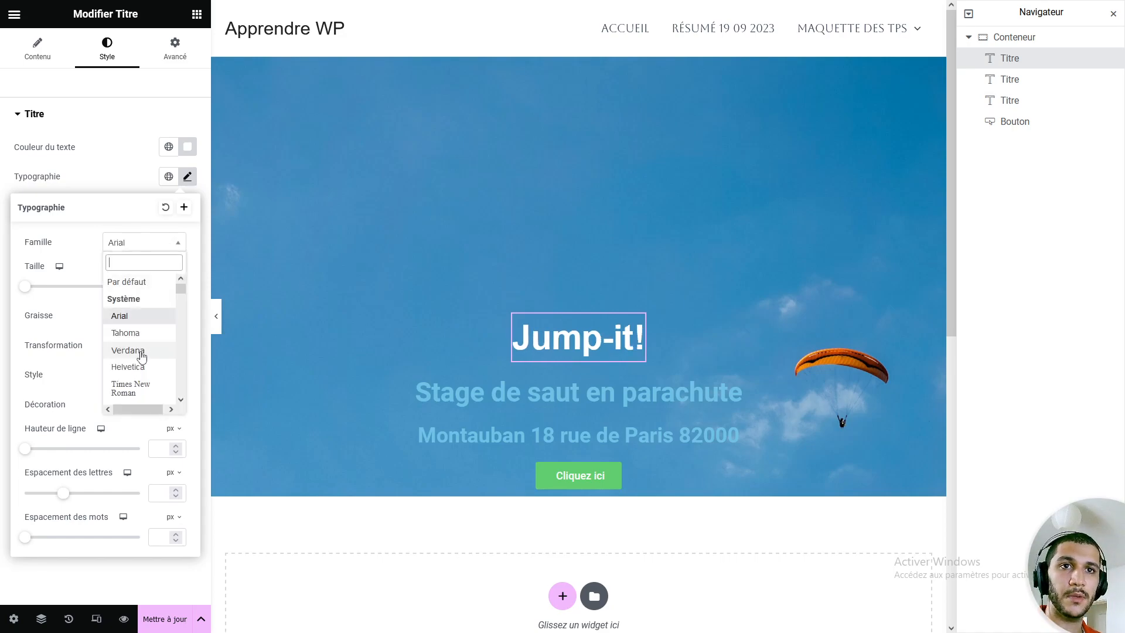
Set the "Jump-it!" heading's font family to Aclonica and its desktop font size to 150 px.
{"action": "scroll", "coordinate": [142, 356], "scroll_direction": "down", "scroll_amount": 5}
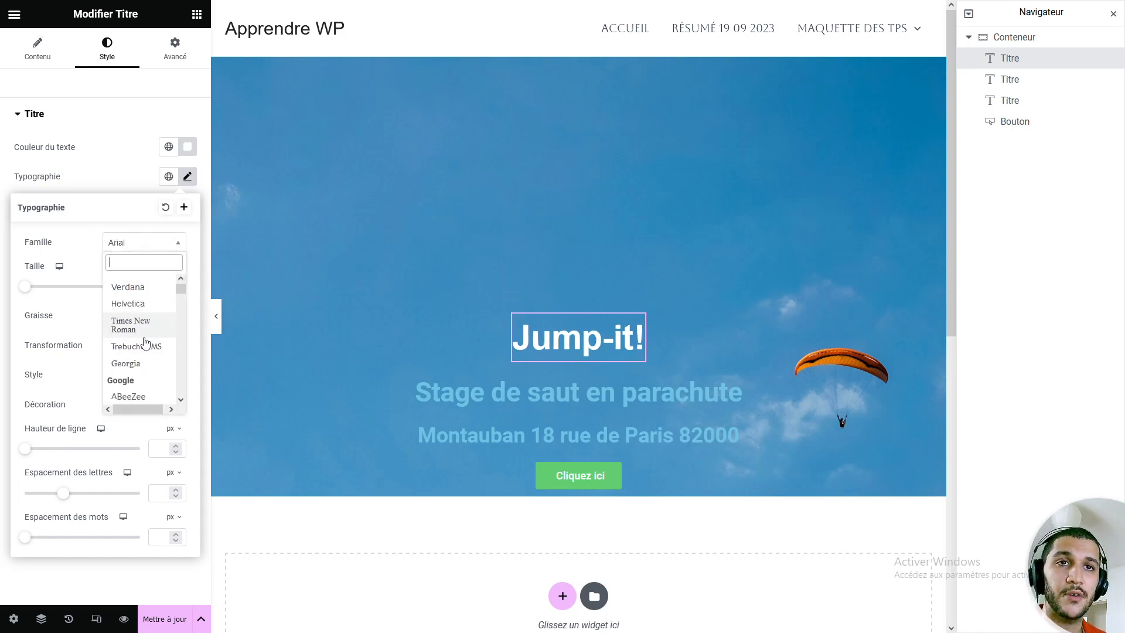
{"action": "scroll", "coordinate": [145, 360], "scroll_direction": "down", "scroll_amount": 2}
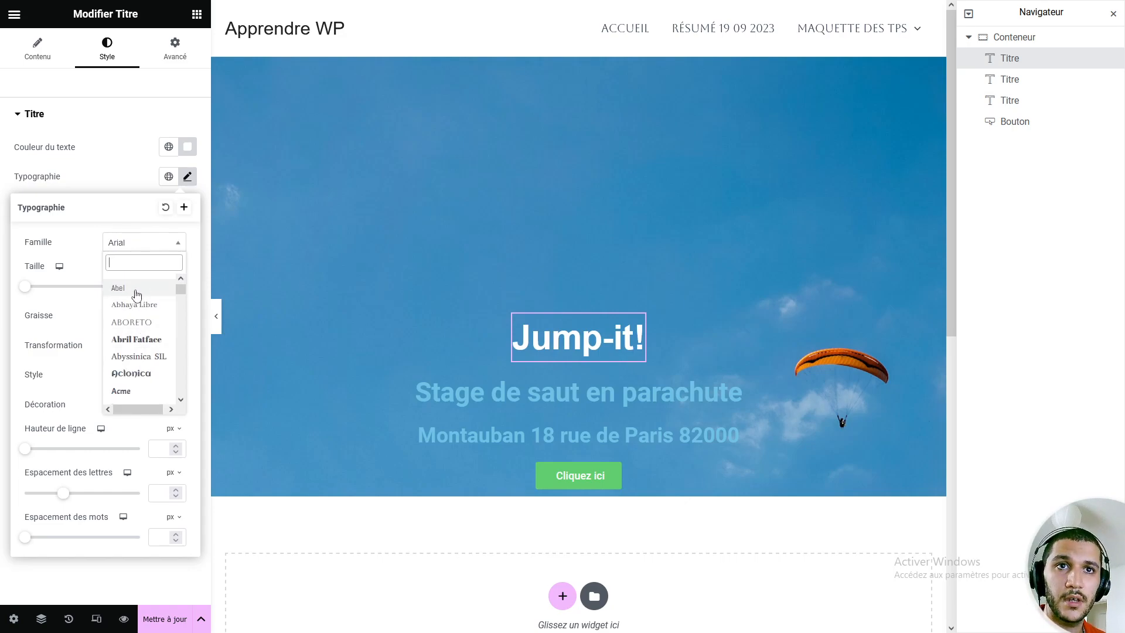
{"action": "left_click", "coordinate": [138, 373]}
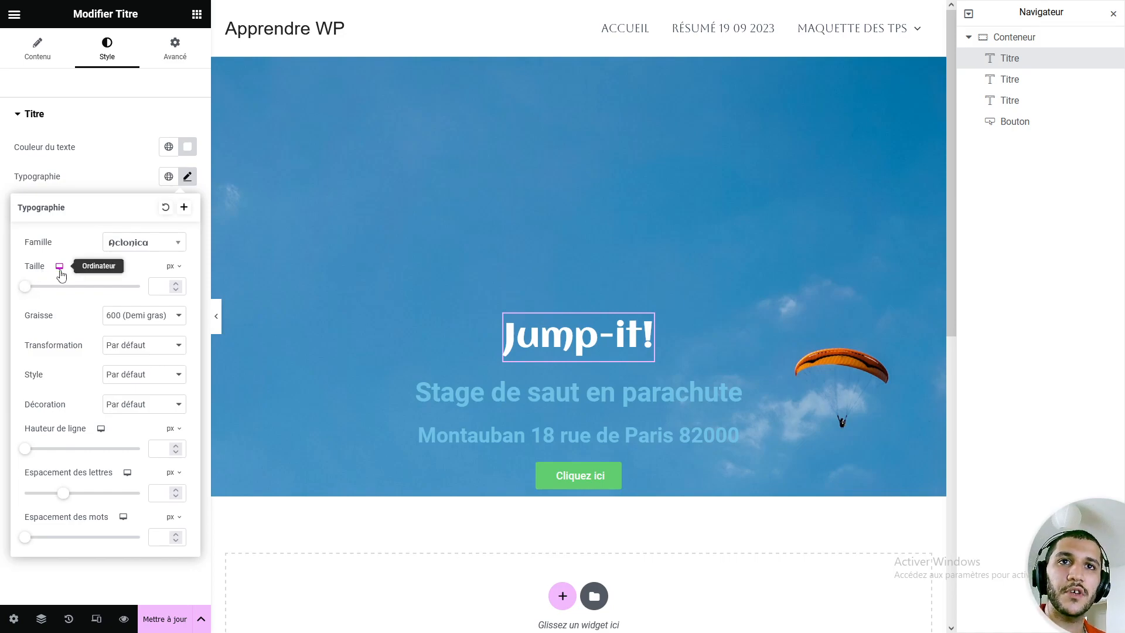
{"action": "left_click_drag", "start_coordinate": [32, 293], "coordinate": [118, 294]}
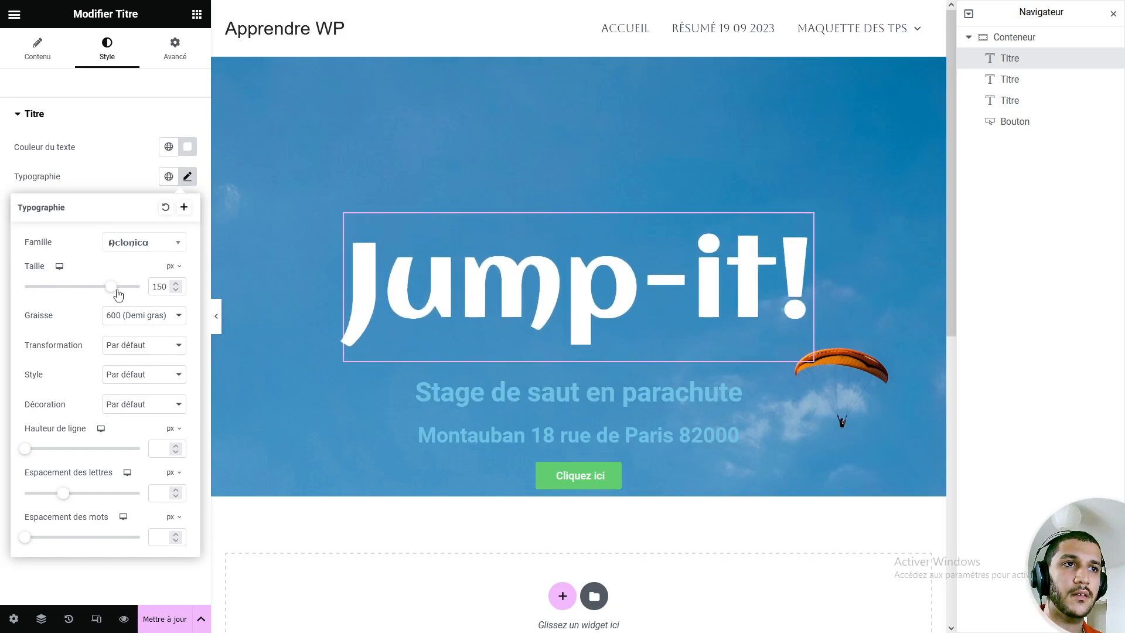
Set the "Jump-it!" heading's font size to 108 px for tablet and 63 px for mobile portrait.
{"action": "left_click", "coordinate": [60, 267]}
{"action": "left_click", "coordinate": [60, 288]}
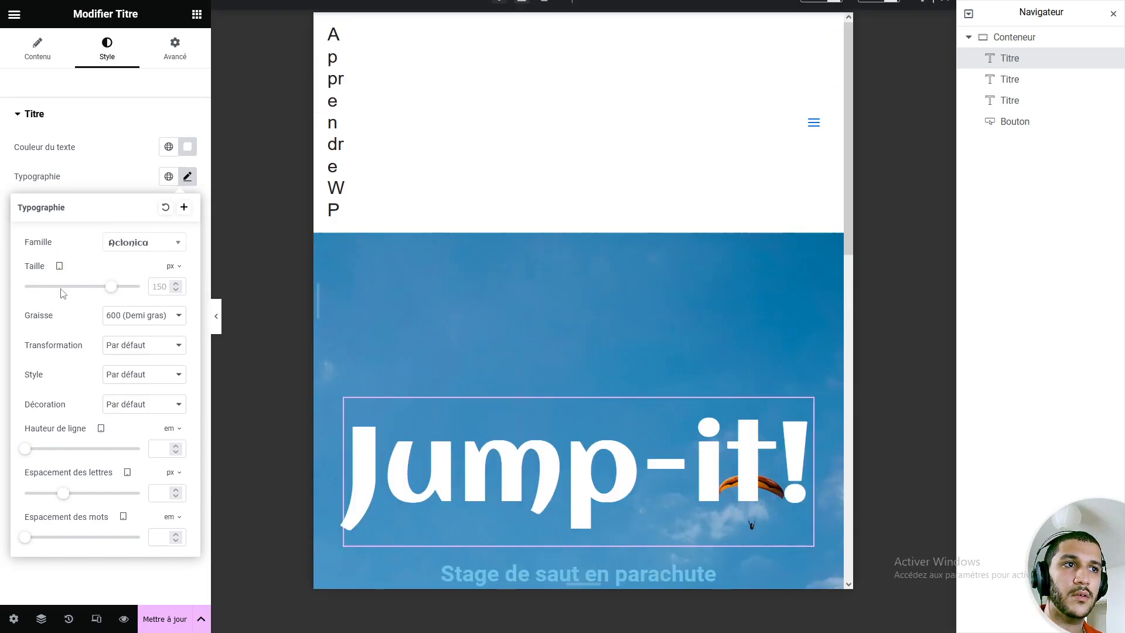
{"action": "left_click_drag", "start_coordinate": [112, 295], "coordinate": [88, 290]}
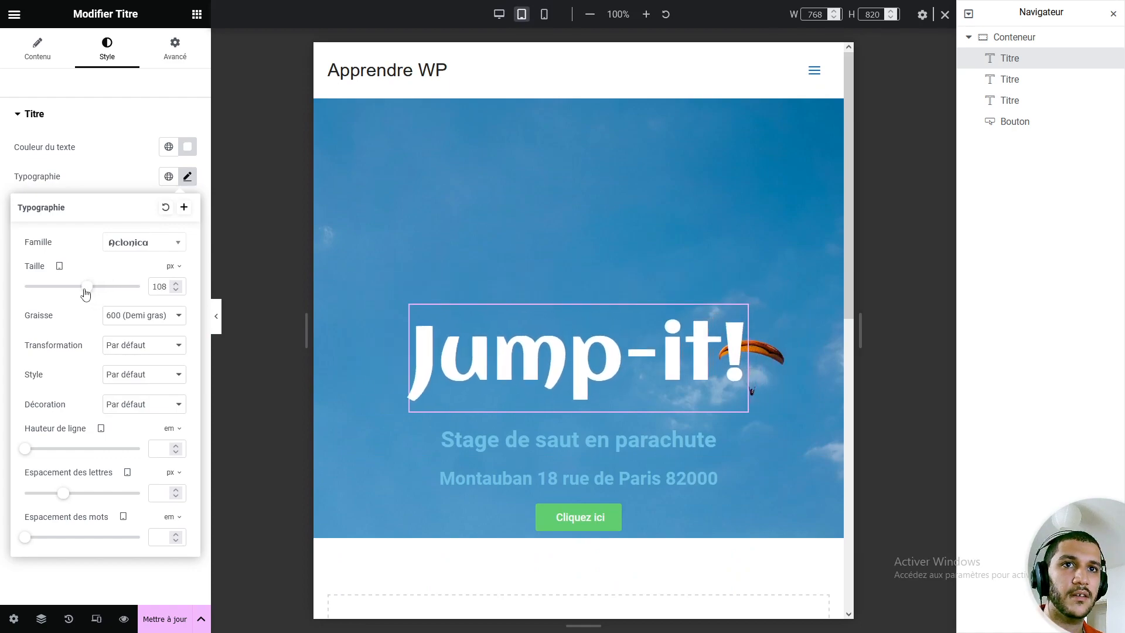
{"action": "left_click", "coordinate": [61, 266]}
{"action": "left_click", "coordinate": [59, 306]}
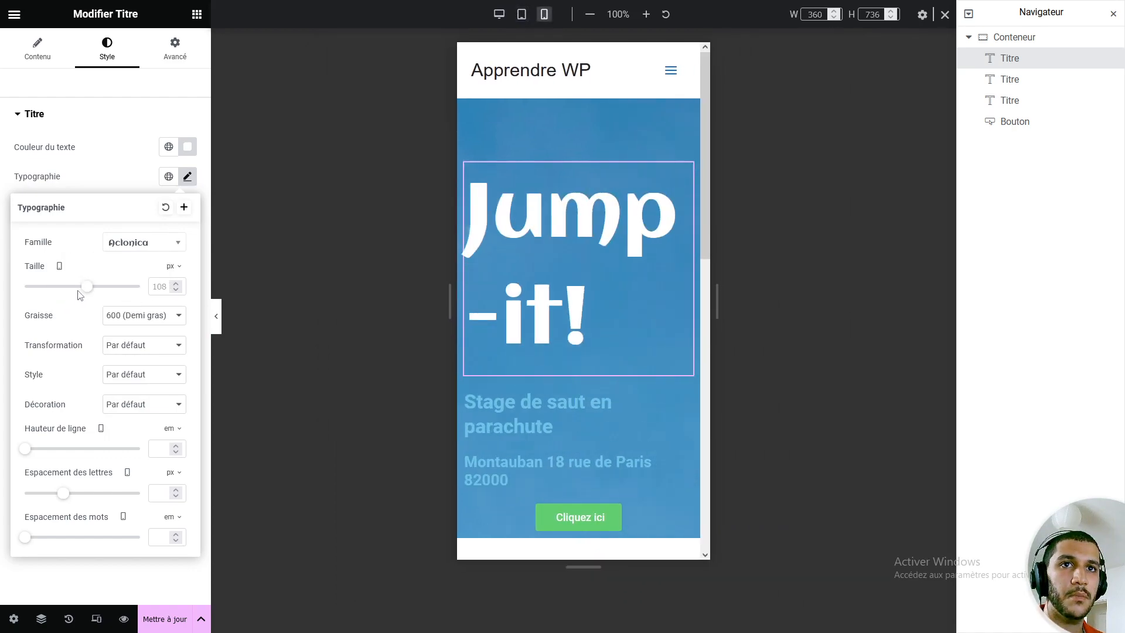
{"action": "left_click_drag", "start_coordinate": [86, 293], "coordinate": [61, 293]}
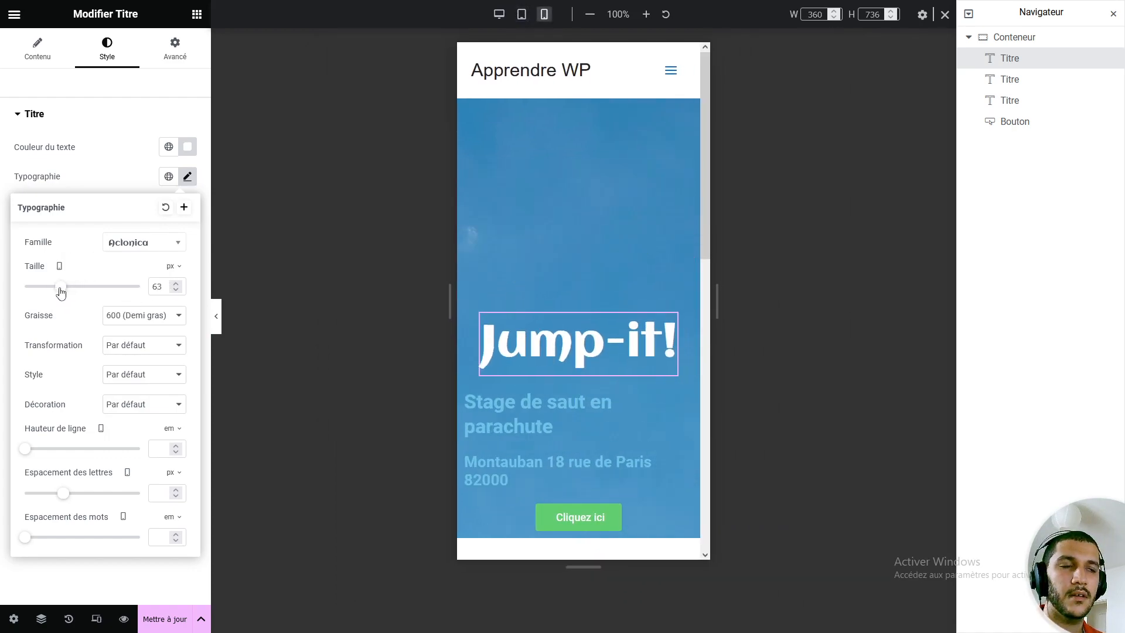
{"action": "left_click", "coordinate": [112, 180]}
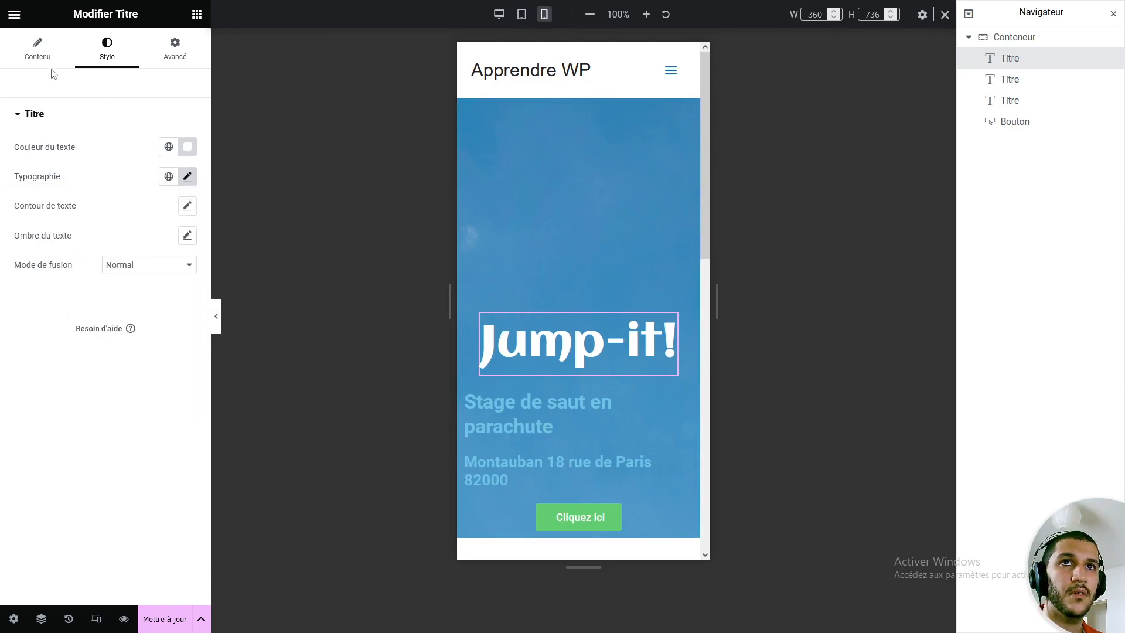
{"action": "left_click", "coordinate": [37, 59]}
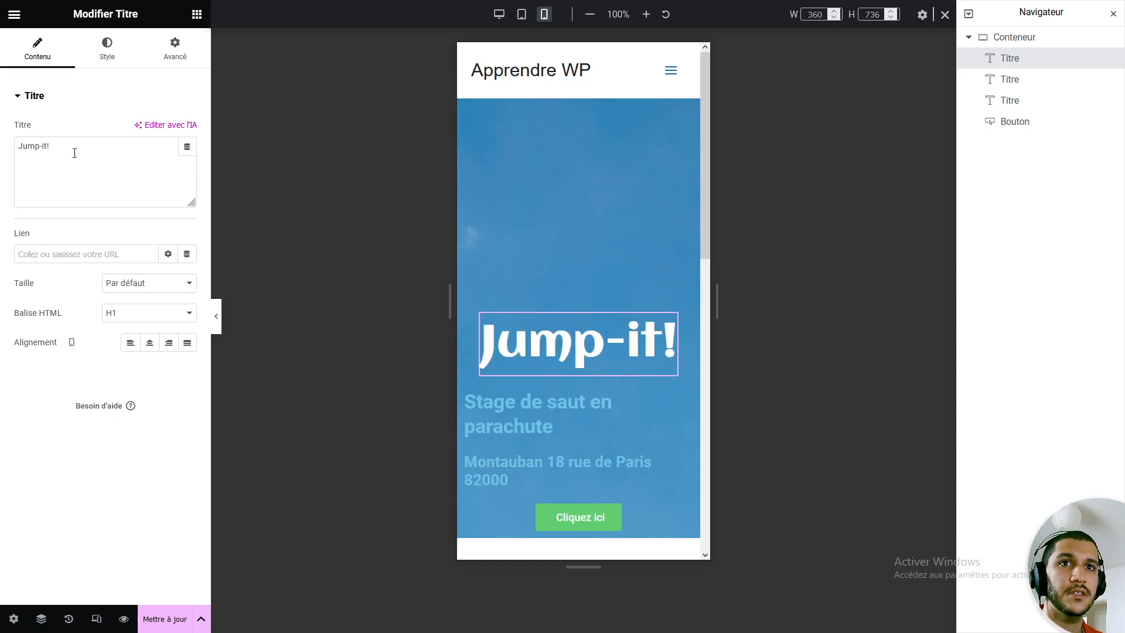
{"action": "left_click", "coordinate": [112, 52]}
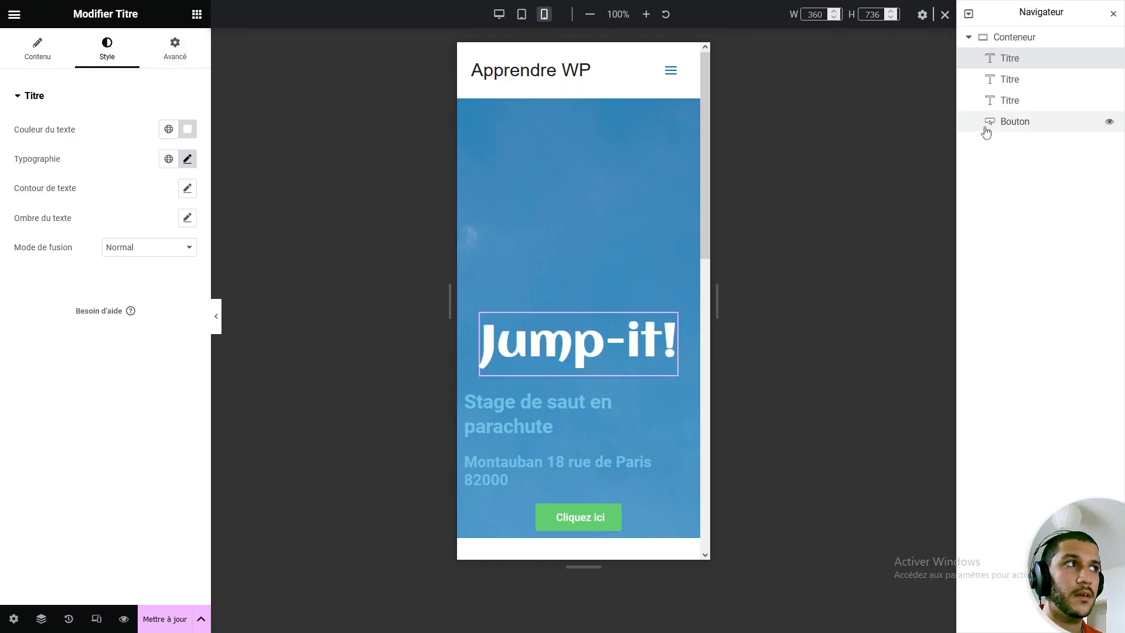
Set the container's minimum height to 439 px for mobile portrait, and compare the desktop and mobile previews.
{"action": "left_click", "coordinate": [1015, 37]}
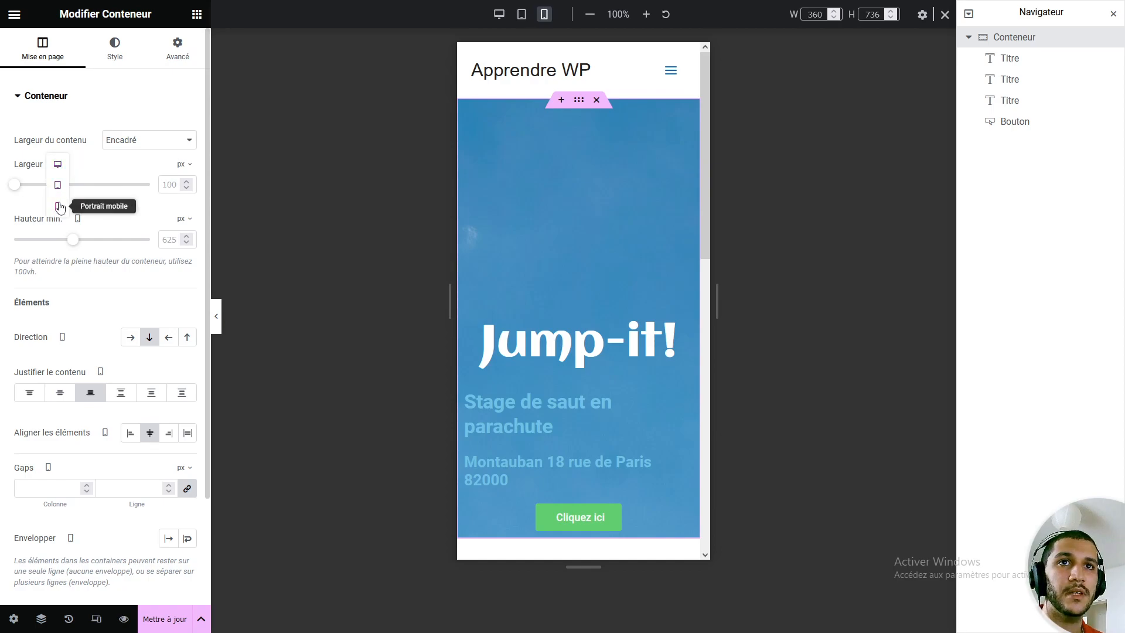
{"action": "left_click_drag", "start_coordinate": [75, 246], "coordinate": [57, 245]}
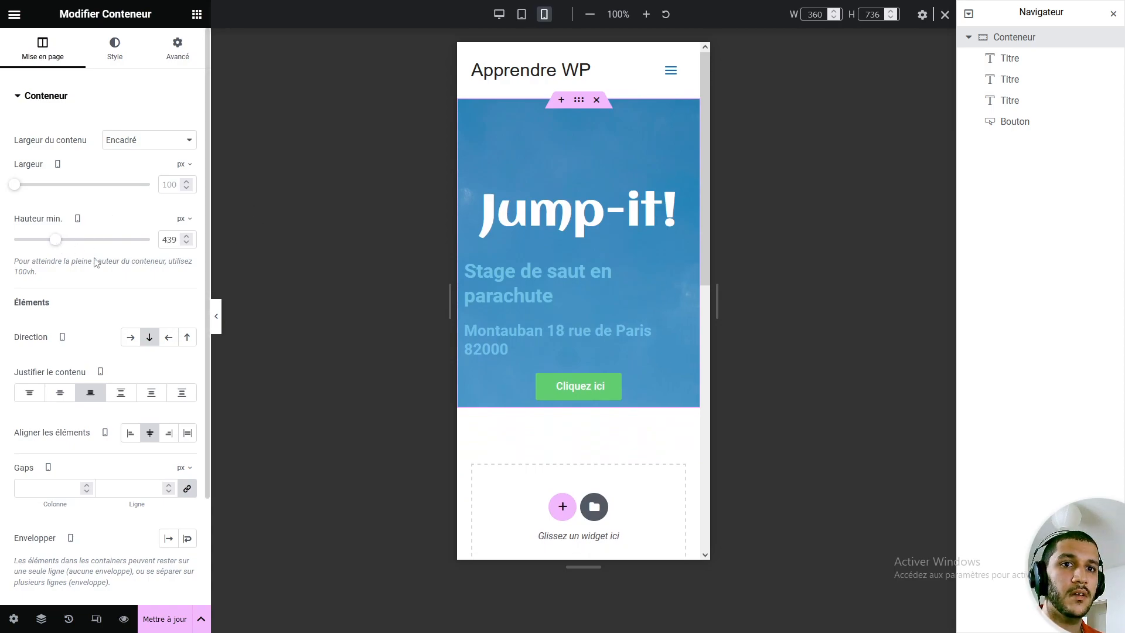
{"action": "left_click", "coordinate": [499, 14]}
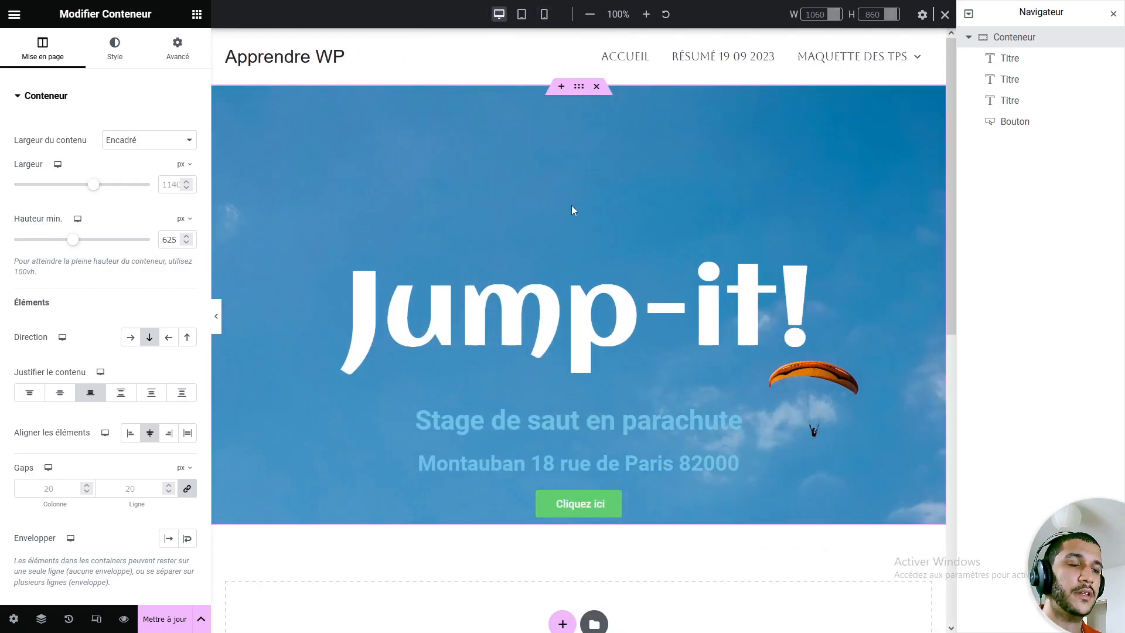
{"action": "left_click", "coordinate": [544, 14]}
{"action": "left_click", "coordinate": [499, 14]}
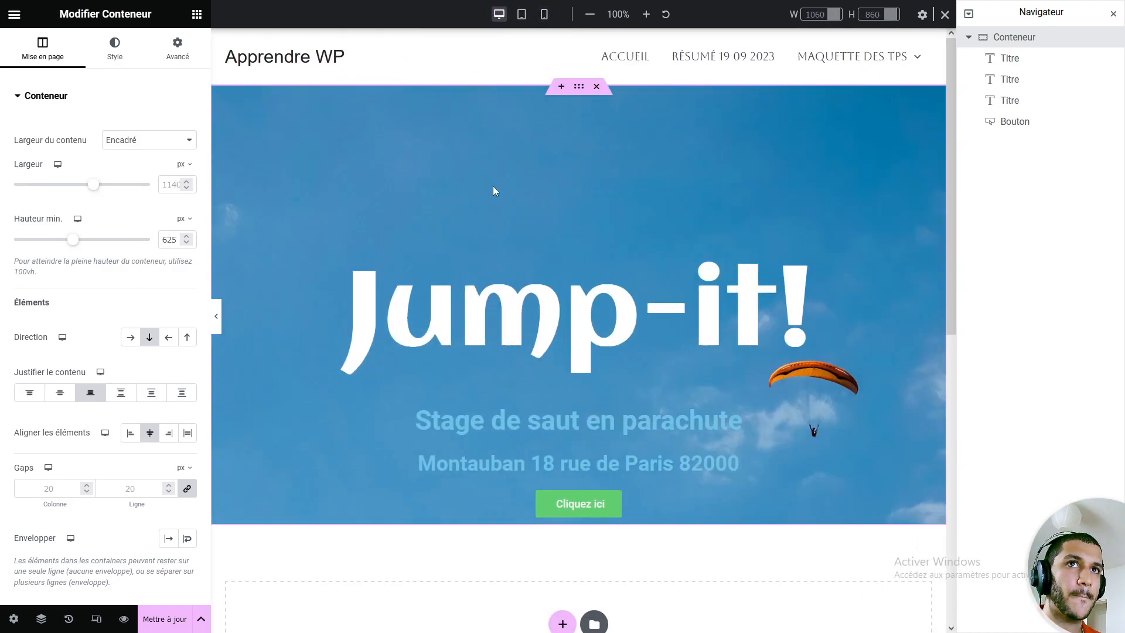
Open the custom typography settings of the "Stage de saut en parachute" heading.
{"action": "left_click", "coordinate": [1007, 79]}
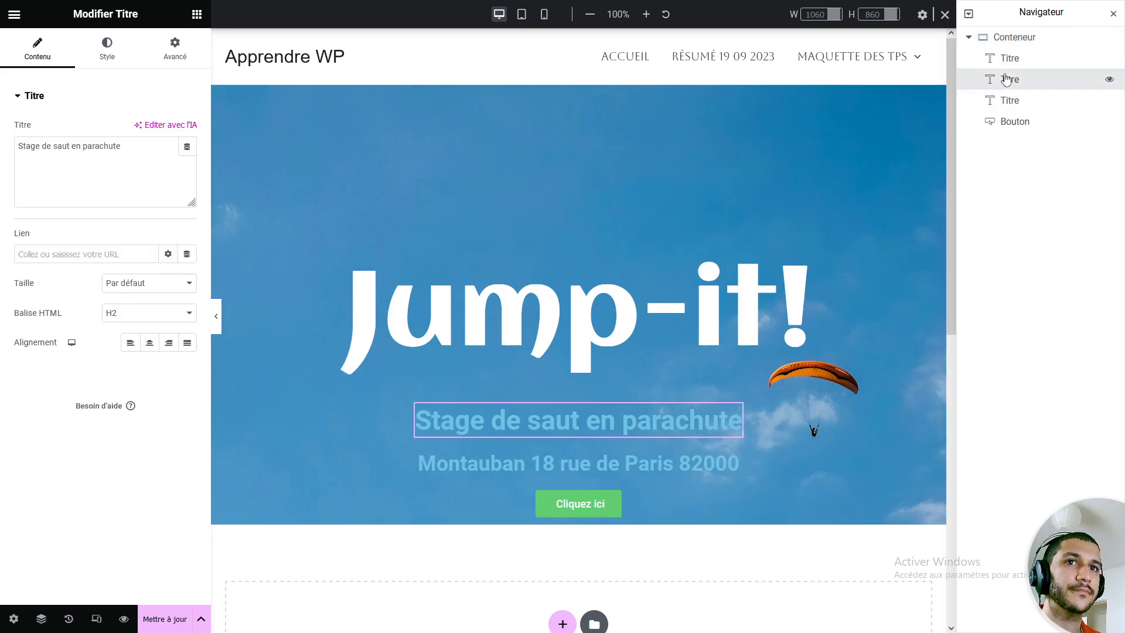
{"action": "left_click", "coordinate": [115, 55]}
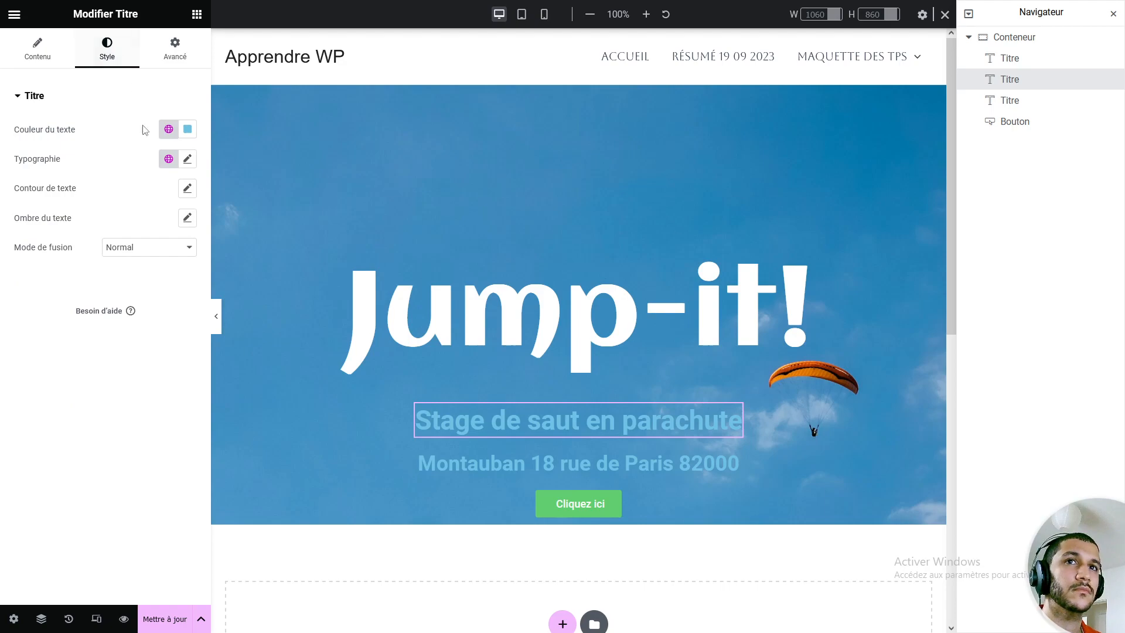
{"action": "left_click", "coordinate": [187, 160]}
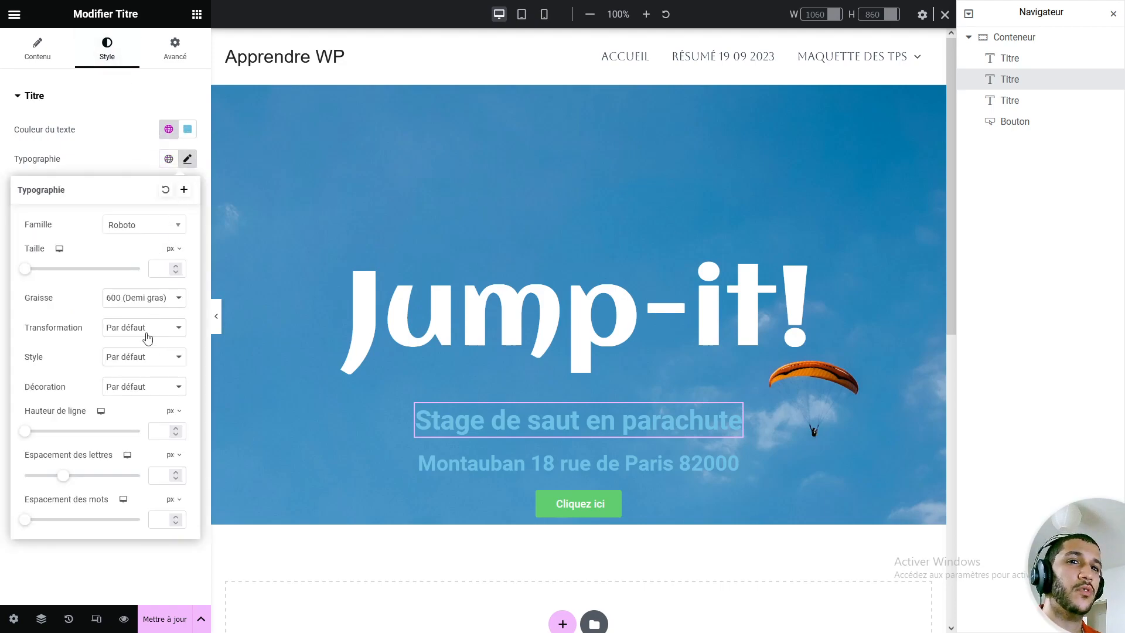
Browse the font families and set the "Stage de saut en parachute" heading to Arial.
{"action": "left_click", "coordinate": [139, 236]}
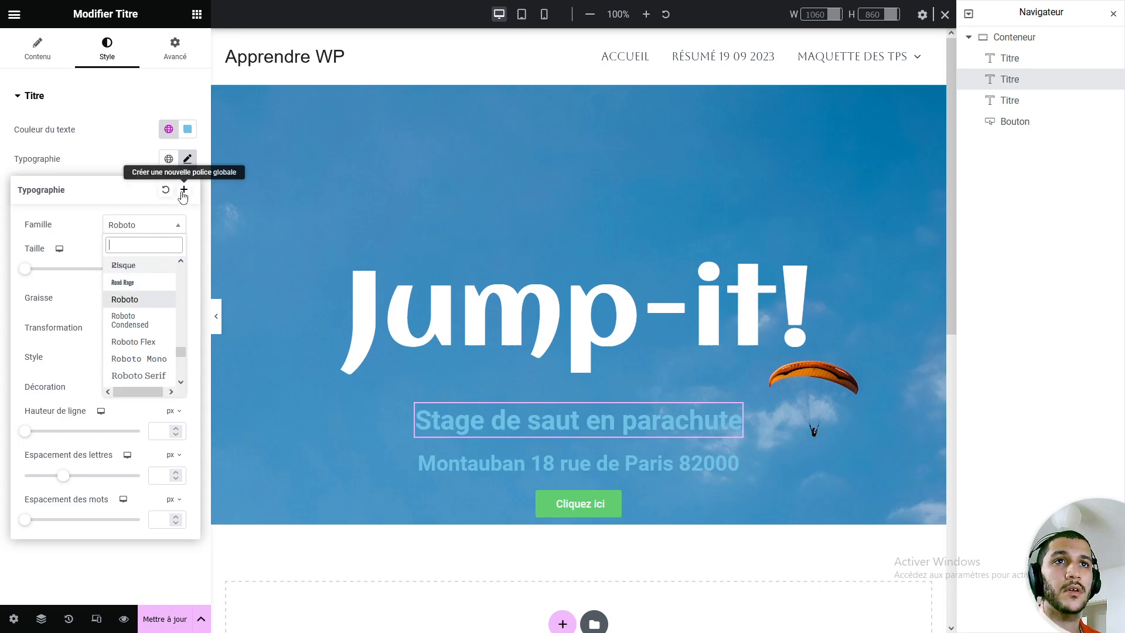
{"action": "scroll", "coordinate": [156, 327], "scroll_direction": "down", "scroll_amount": 10}
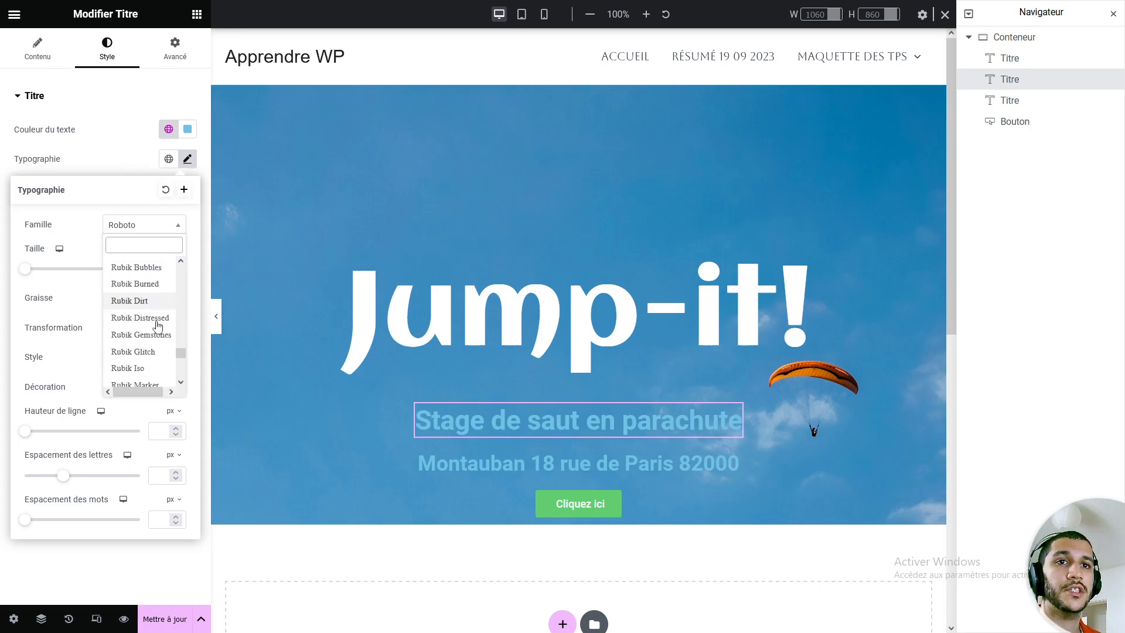
{"action": "scroll", "coordinate": [157, 326], "scroll_direction": "down", "scroll_amount": 15}
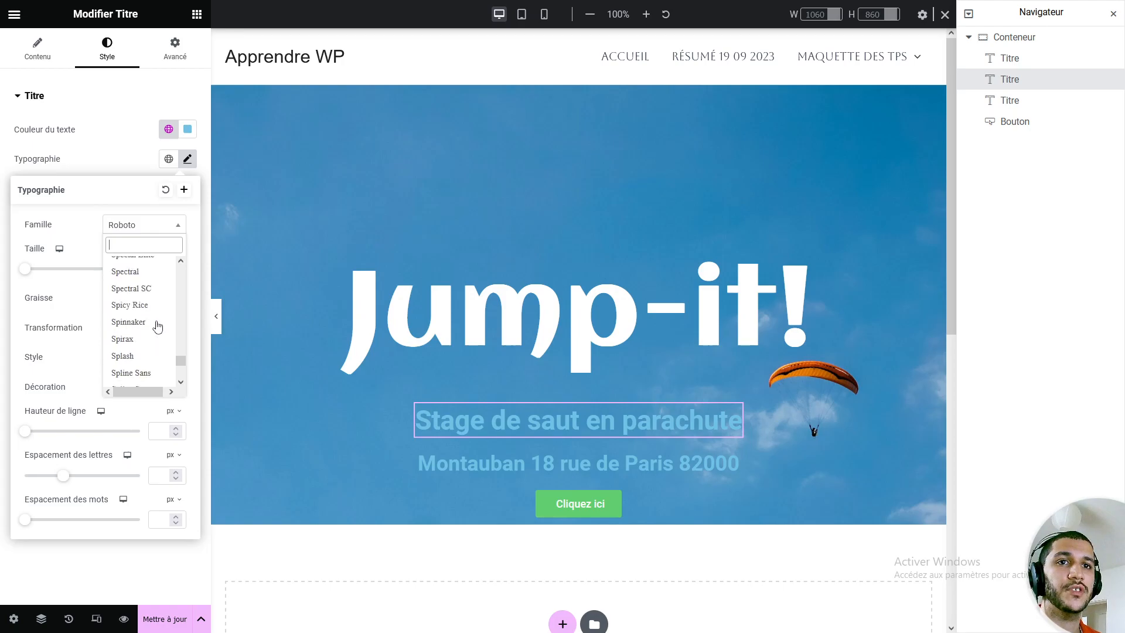
{"action": "scroll", "coordinate": [157, 327], "scroll_direction": "down", "scroll_amount": 15}
{"action": "left_click_drag", "start_coordinate": [181, 373], "coordinate": [175, 302]}
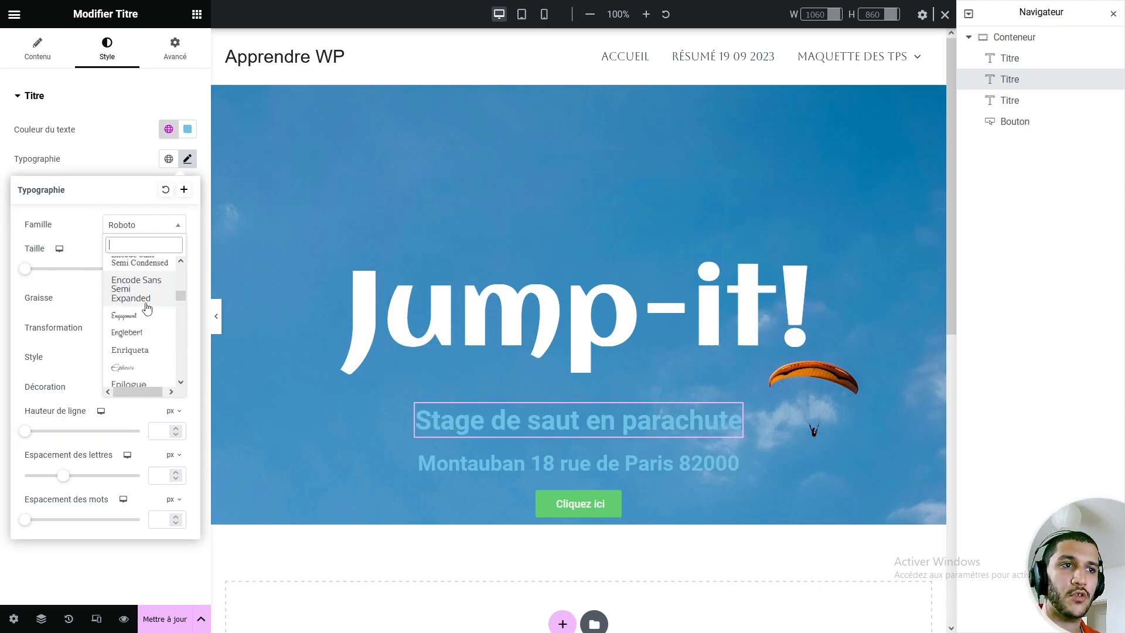
{"action": "scroll", "coordinate": [146, 329], "scroll_direction": "up", "scroll_amount": 2}
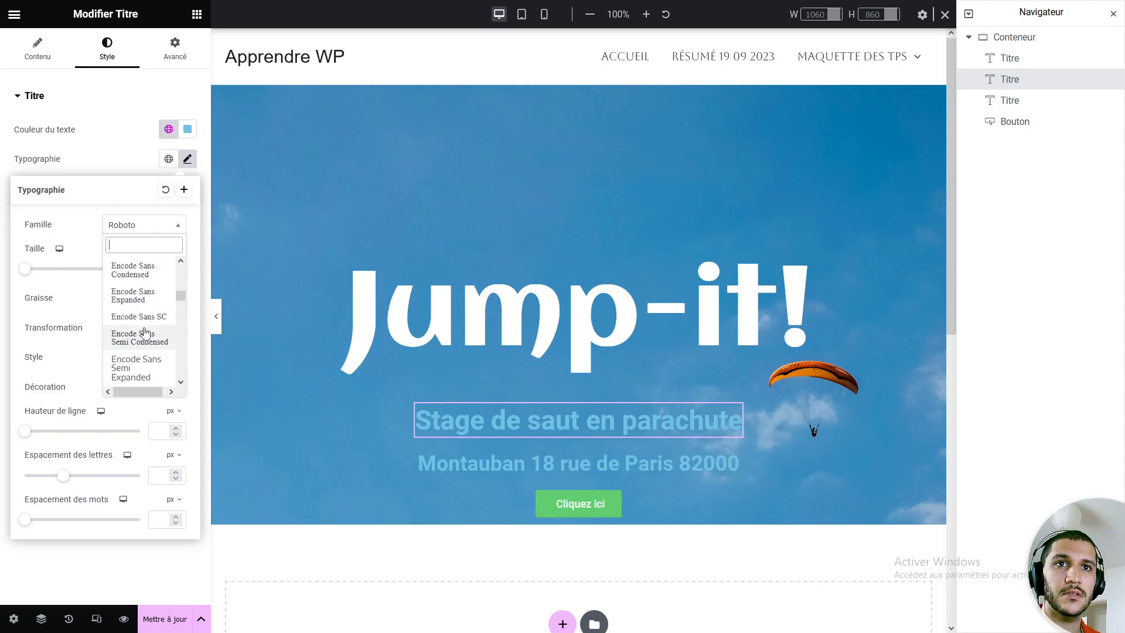
{"action": "type", "text": "arial"}
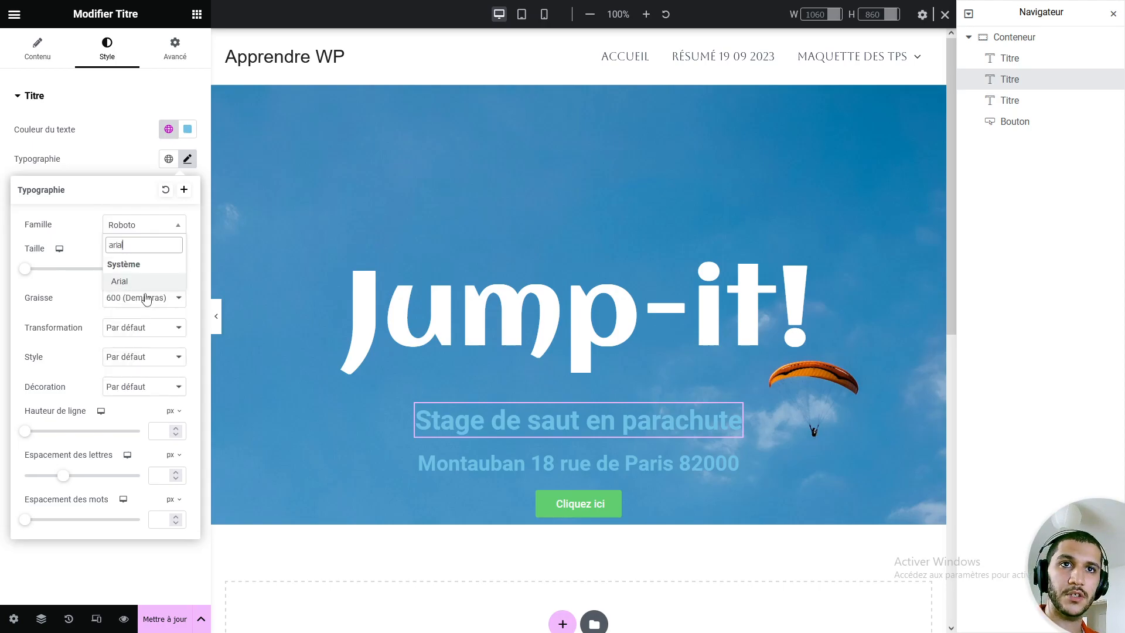
{"action": "left_click", "coordinate": [147, 285]}
Change the "Stage de saut en parachute" heading's font family to Abel.
{"action": "left_click", "coordinate": [142, 227]}
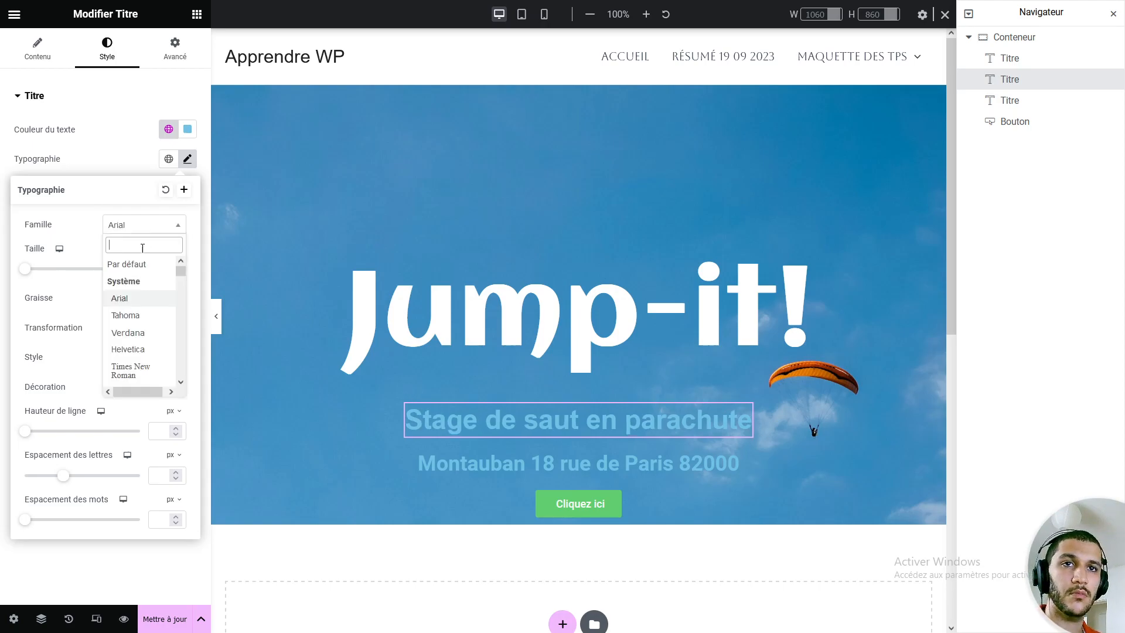
{"action": "scroll", "coordinate": [148, 329], "scroll_direction": "down", "scroll_amount": 3}
{"action": "scroll", "coordinate": [146, 327], "scroll_direction": "down", "scroll_amount": 2}
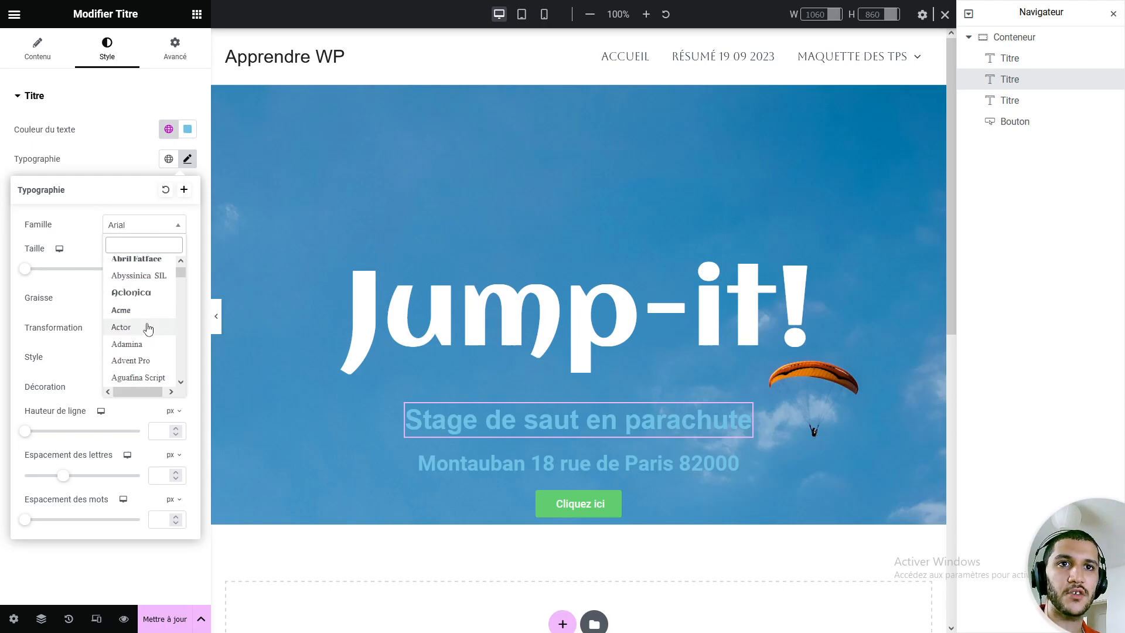
{"action": "scroll", "coordinate": [147, 327], "scroll_direction": "up", "scroll_amount": 2}
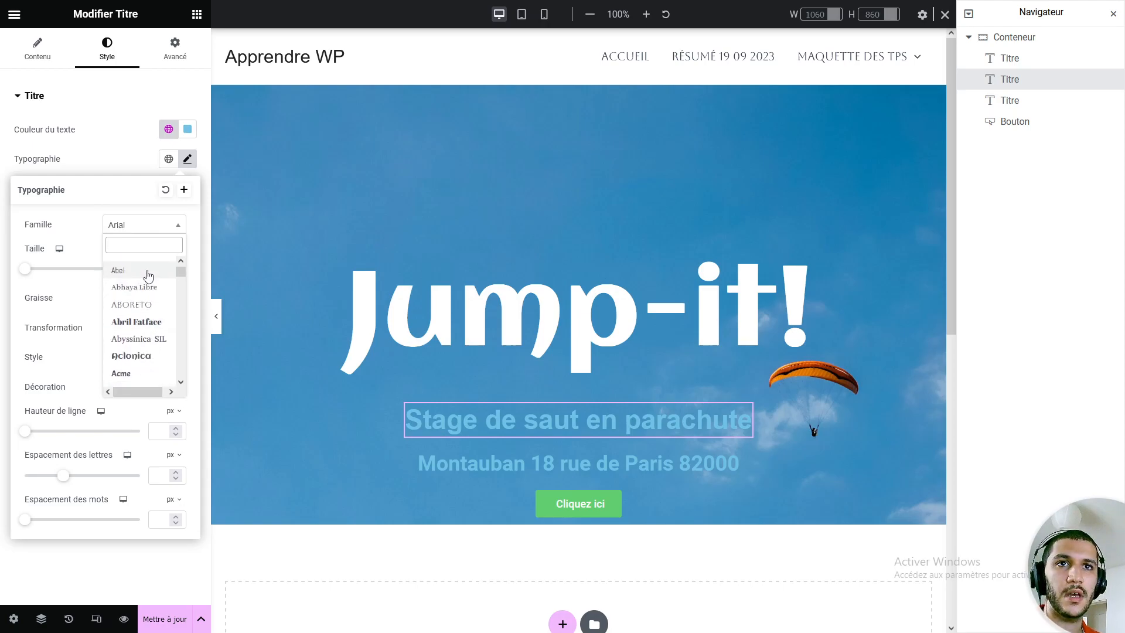
{"action": "left_click", "coordinate": [146, 270]}
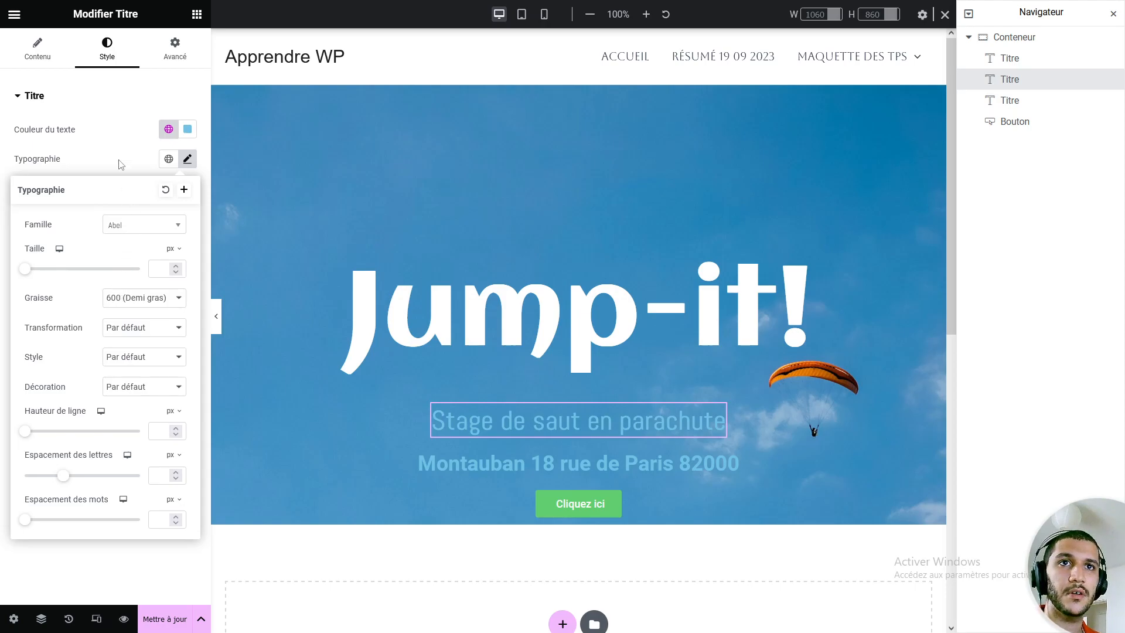
Set the "Stage de saut en parachute" heading's text colour to the global Theme Couleur 6, #FFFFFF.
{"action": "left_click", "coordinate": [169, 129]}
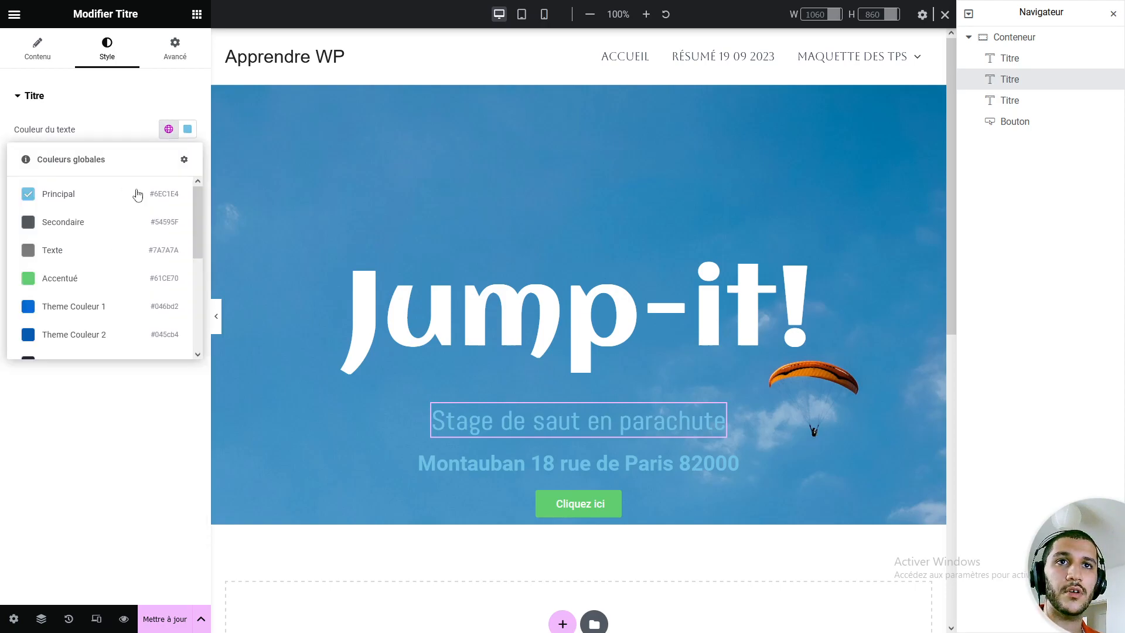
{"action": "scroll", "coordinate": [86, 332], "scroll_direction": "down", "scroll_amount": 2}
{"action": "scroll", "coordinate": [85, 325], "scroll_direction": "down", "scroll_amount": 1}
{"action": "left_click", "coordinate": [83, 320]}
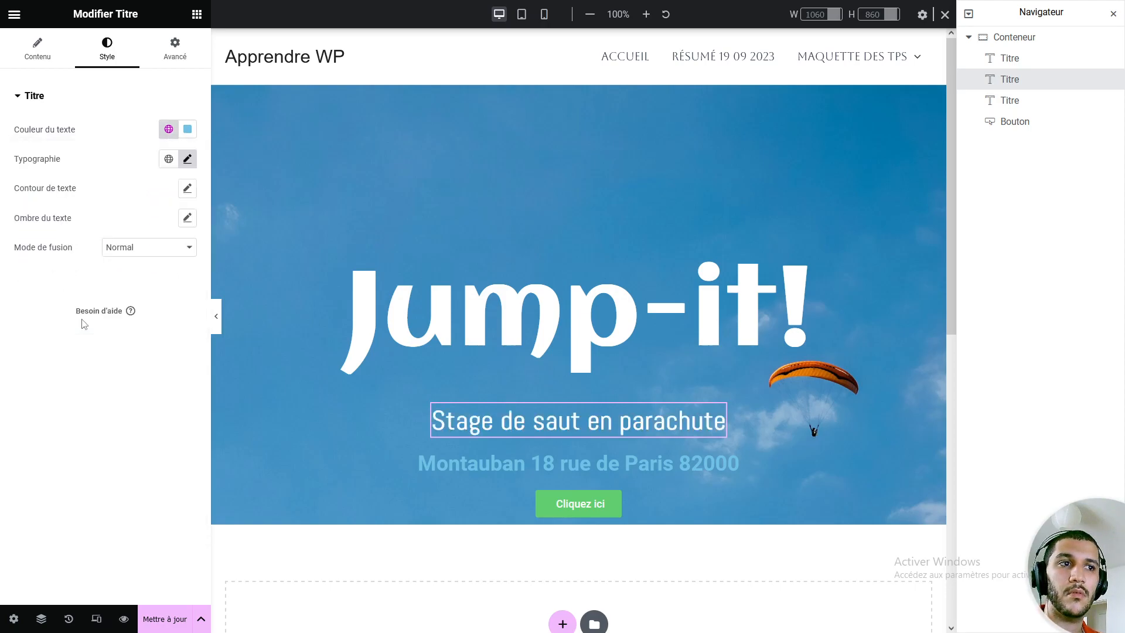
Set the text colour of the address heading above the button to the global Theme Couleur 6, #FFFFFF.
{"action": "left_click", "coordinate": [1016, 104]}
{"action": "left_click", "coordinate": [110, 56]}
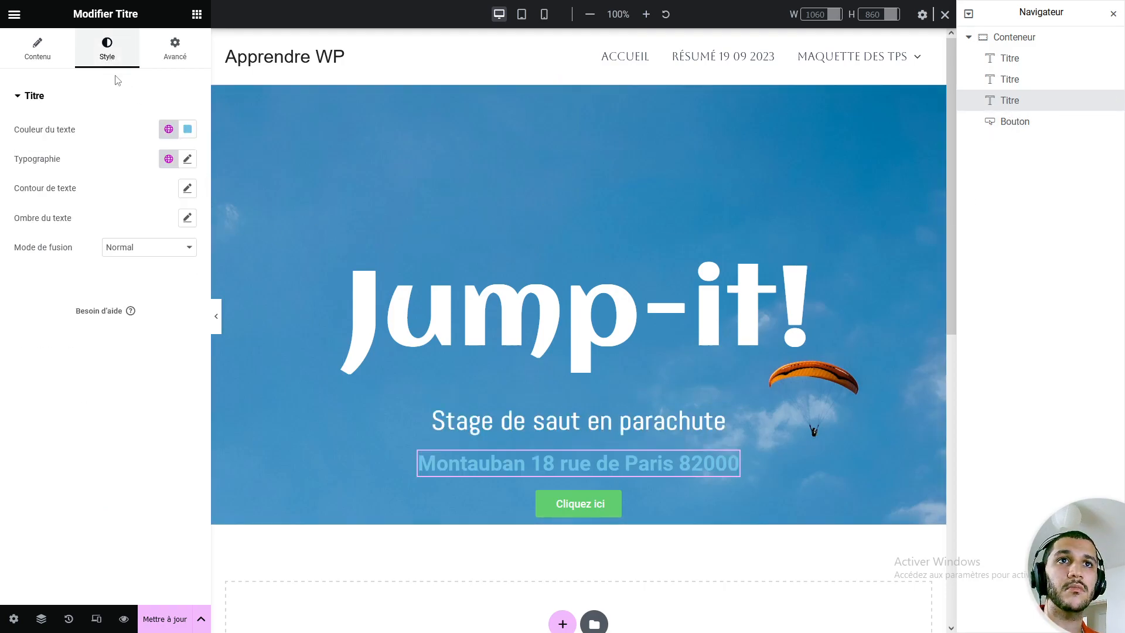
{"action": "left_click", "coordinate": [168, 129]}
{"action": "scroll", "coordinate": [91, 299], "scroll_direction": "down", "scroll_amount": 2}
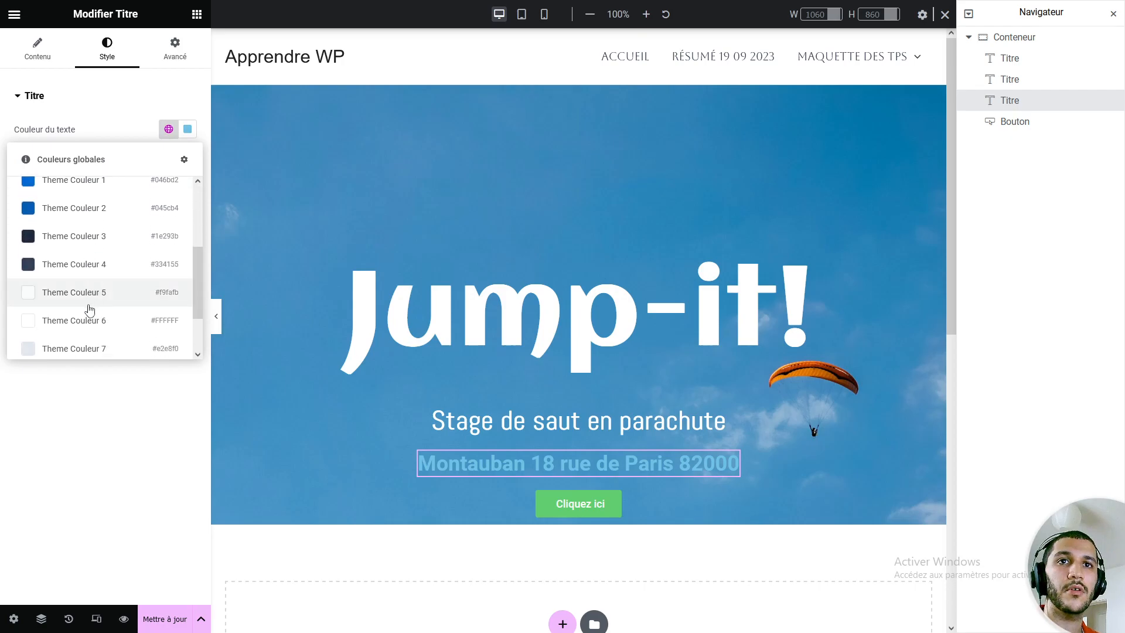
{"action": "left_click", "coordinate": [88, 319]}
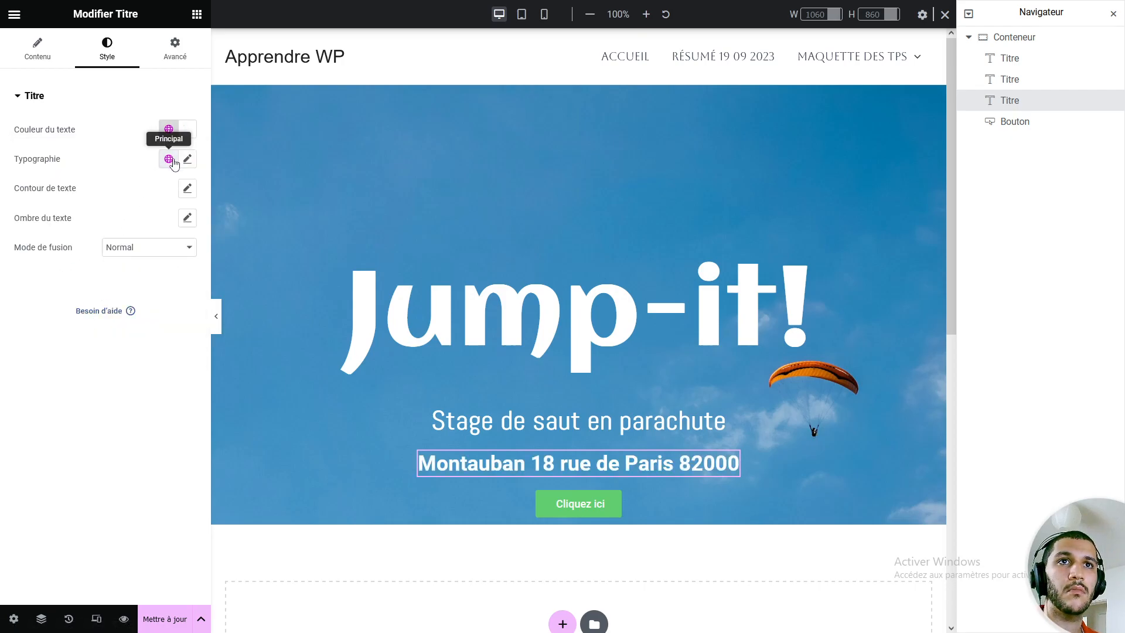
Change the address heading's font family to Abel.
{"action": "left_click", "coordinate": [170, 160]}
{"action": "left_click", "coordinate": [187, 158]}
{"action": "left_click", "coordinate": [144, 225]}
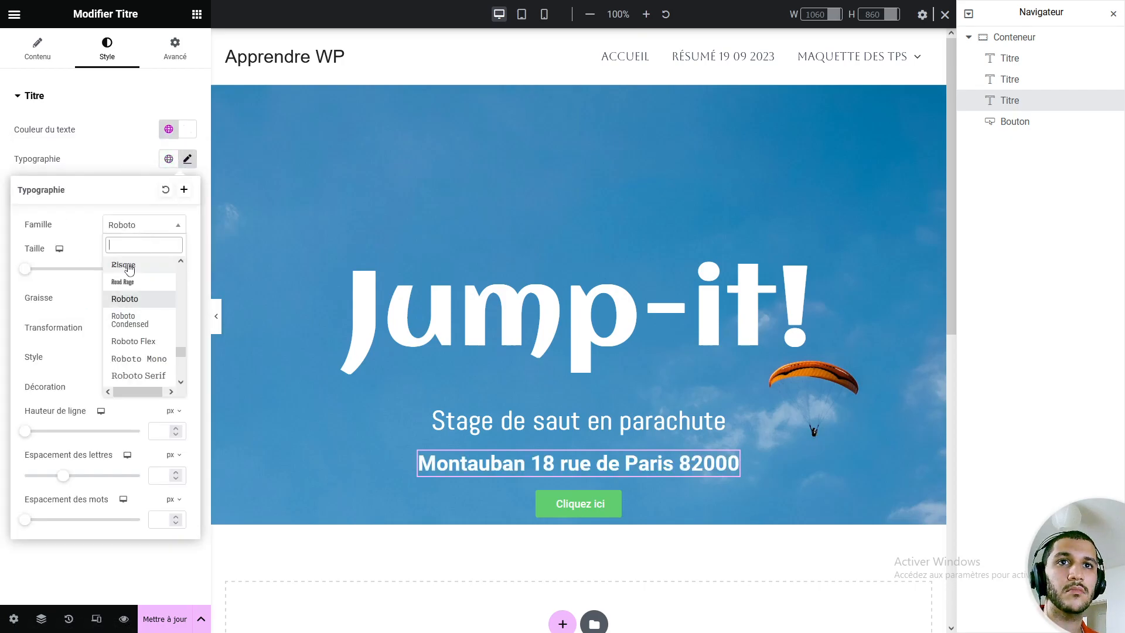
{"action": "type", "text": "A"}
{"action": "key", "text": "BackSpace"}
{"action": "type", "text": "abel"}
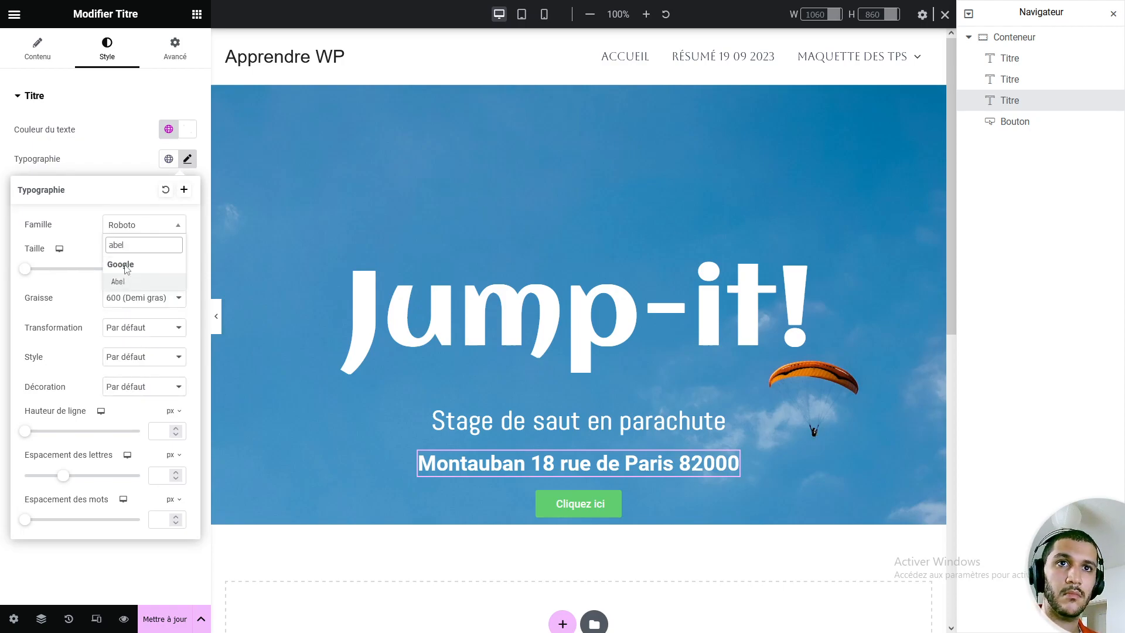
{"action": "left_click", "coordinate": [131, 285]}
{"action": "left_click", "coordinate": [141, 166]}
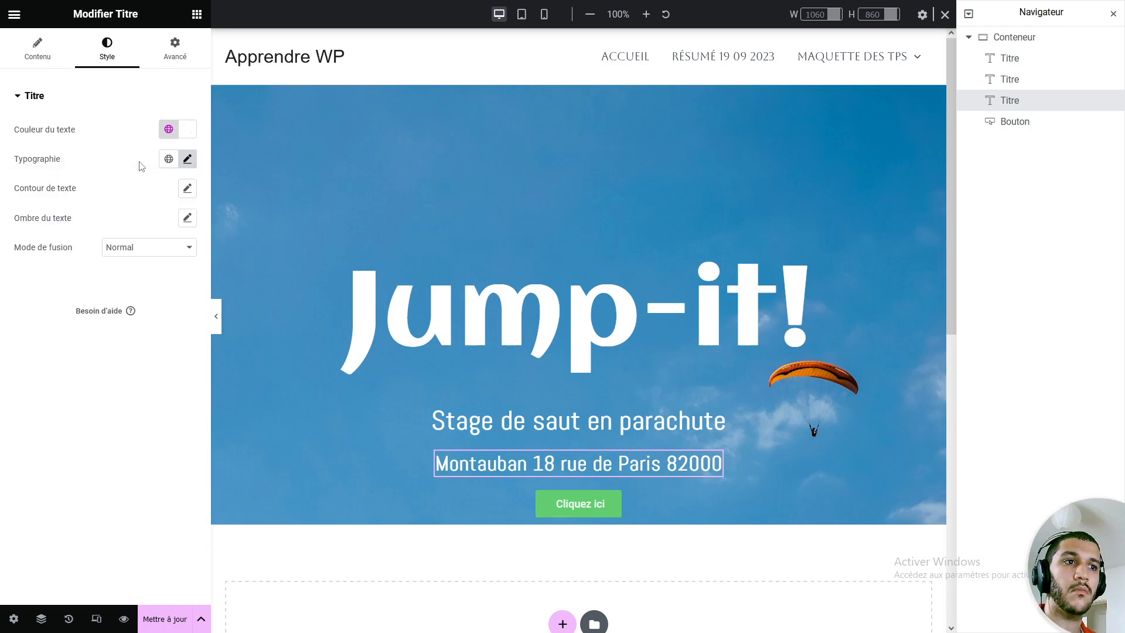
Check the buttons on the reference Jump-it page and set the "Cliquez ici" button's background colour to white, #FFFFFF.
{"action": "left_click", "coordinate": [1045, 122]}
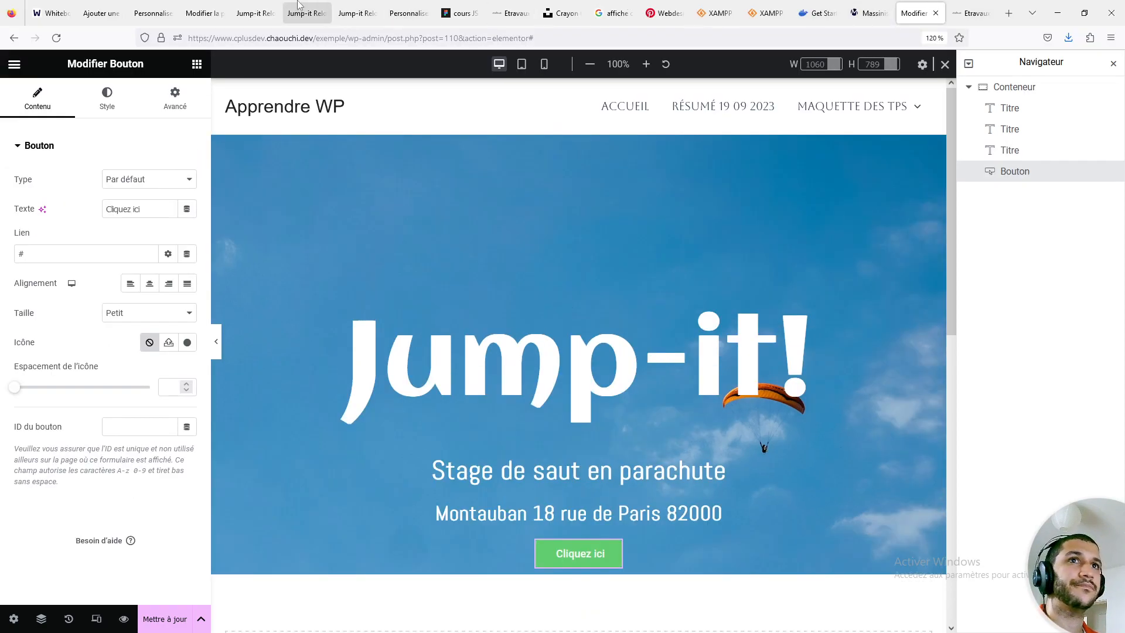
{"action": "left_click", "coordinate": [267, 6]}
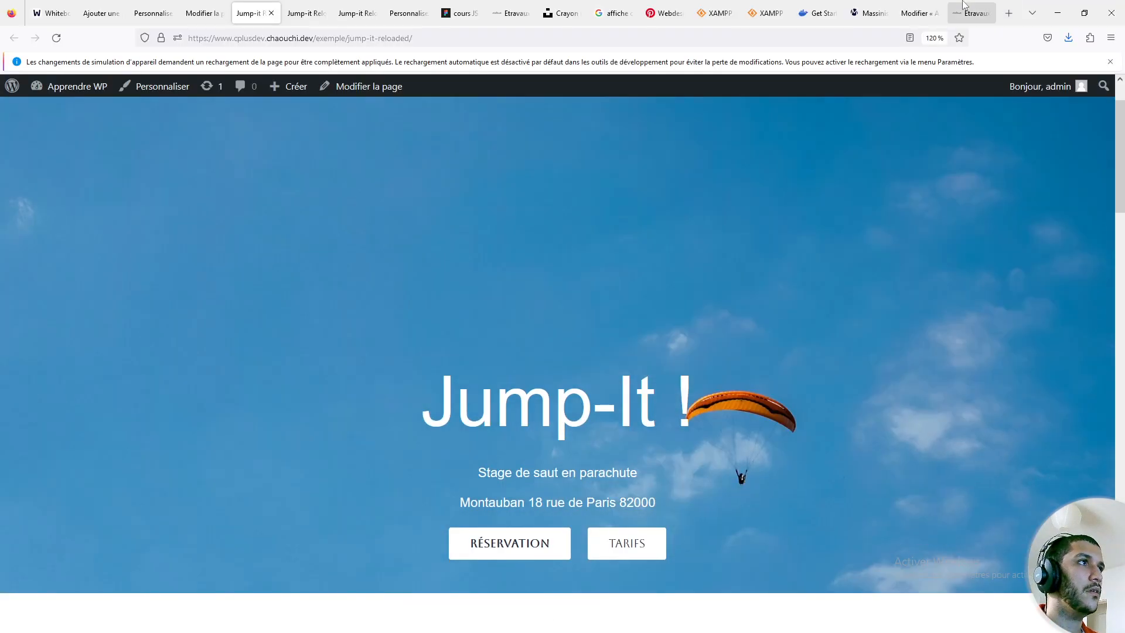
{"action": "left_click", "coordinate": [923, 7]}
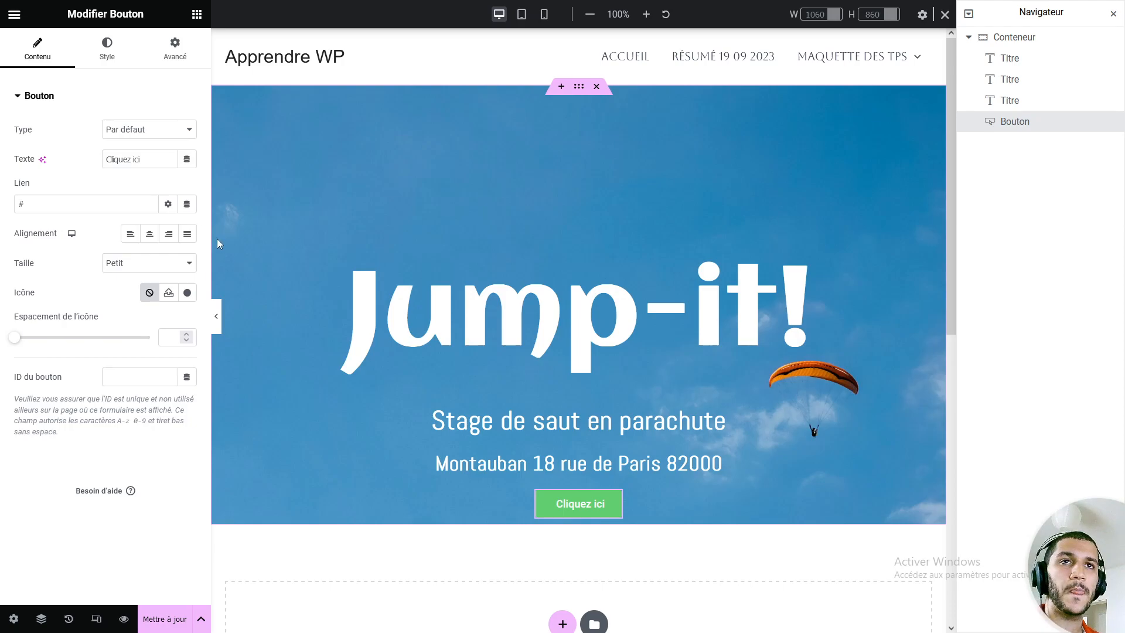
{"action": "left_click", "coordinate": [118, 64]}
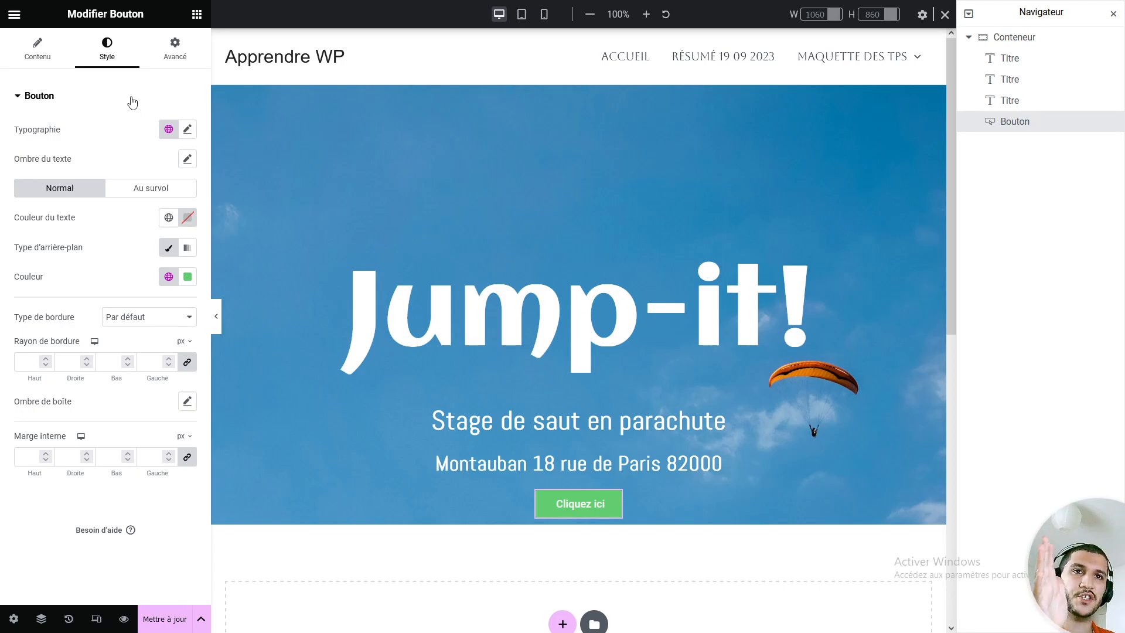
{"action": "left_click", "coordinate": [186, 279]}
{"action": "mouse_move", "coordinate": [164, 356]}
{"action": "left_mouse_down"}
{"action": "mouse_move", "coordinate": [141, 359]}
{"action": "mouse_move", "coordinate": [91, 322]}
{"action": "left_mouse_up"}
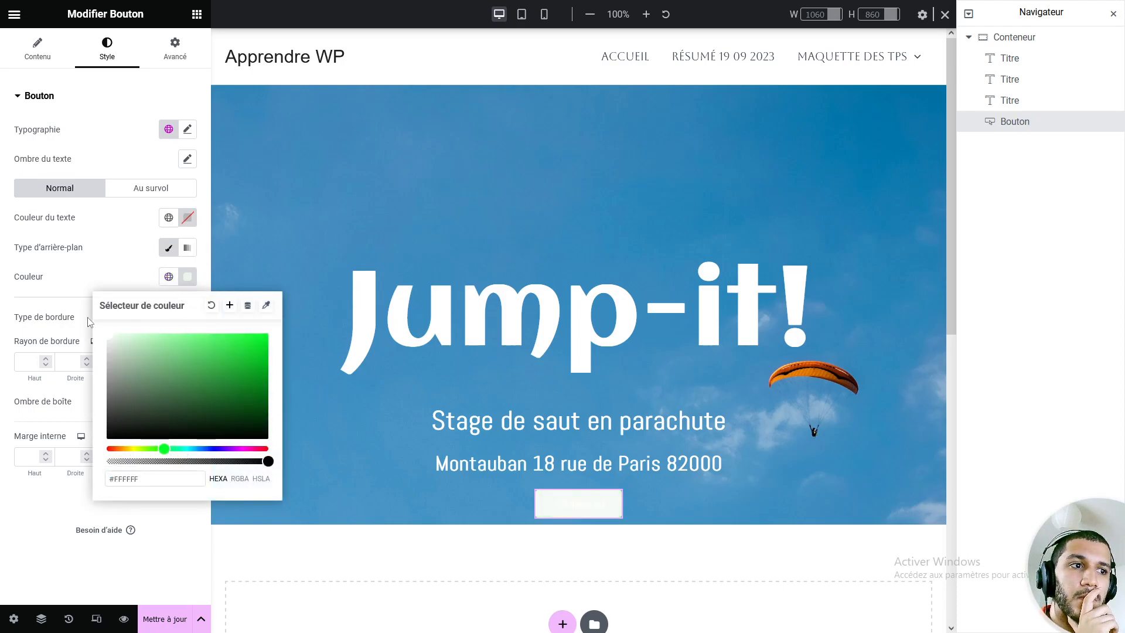
{"action": "left_click", "coordinate": [107, 282]}
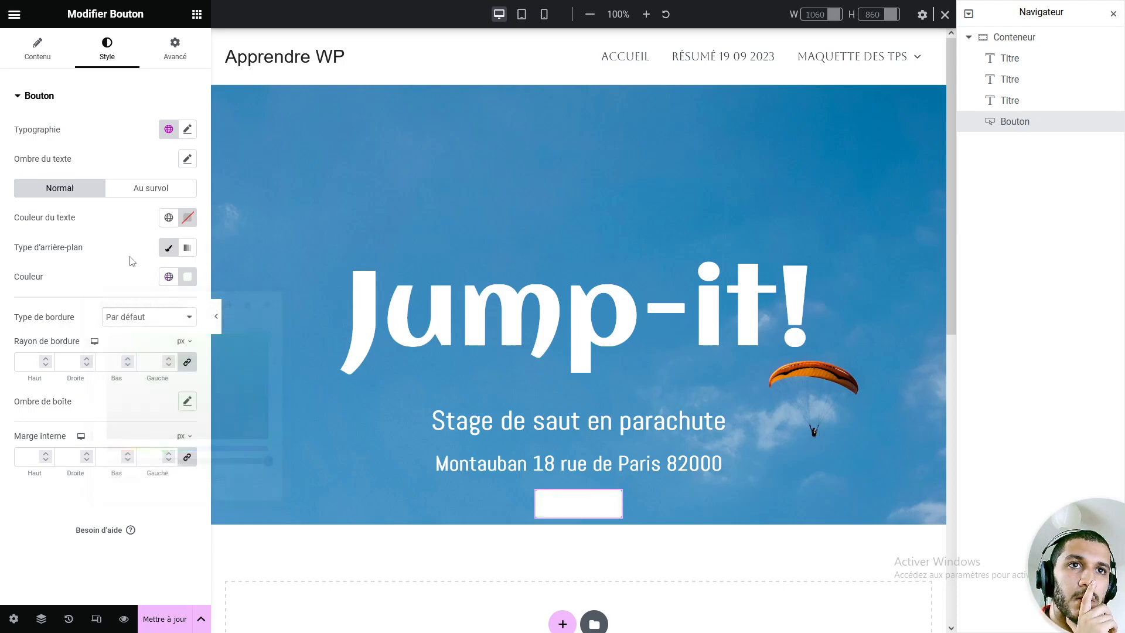
Set the "Cliquez ici" button's text colour to a dark global theme colour.
{"action": "left_click", "coordinate": [169, 218]}
{"action": "scroll", "coordinate": [91, 346], "scroll_direction": "down", "scroll_amount": 4}
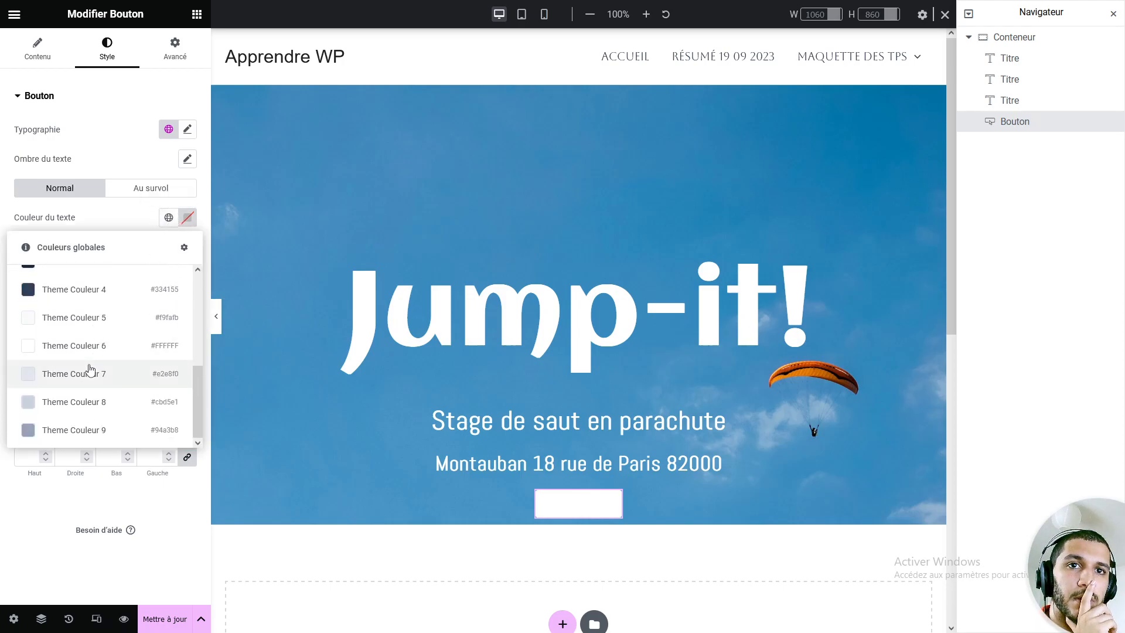
{"action": "scroll", "coordinate": [84, 329], "scroll_direction": "up", "scroll_amount": 2}
{"action": "left_click", "coordinate": [85, 329]}
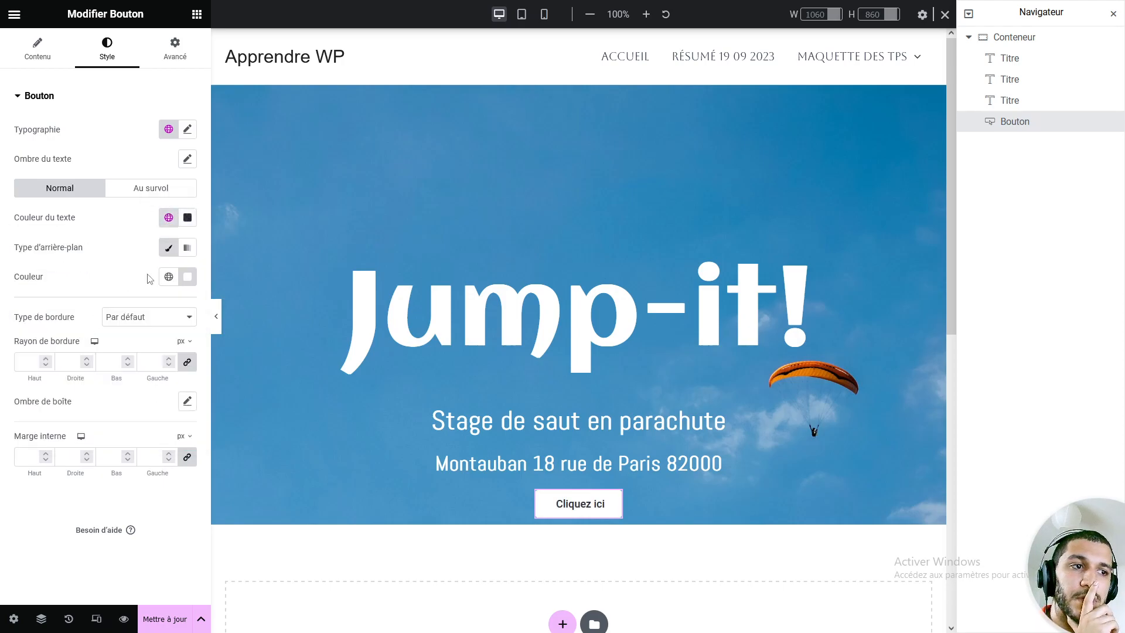
Set the "Cliquez ici" button's font family to Risque.
{"action": "left_click", "coordinate": [188, 130]}
{"action": "left_click", "coordinate": [140, 194]}
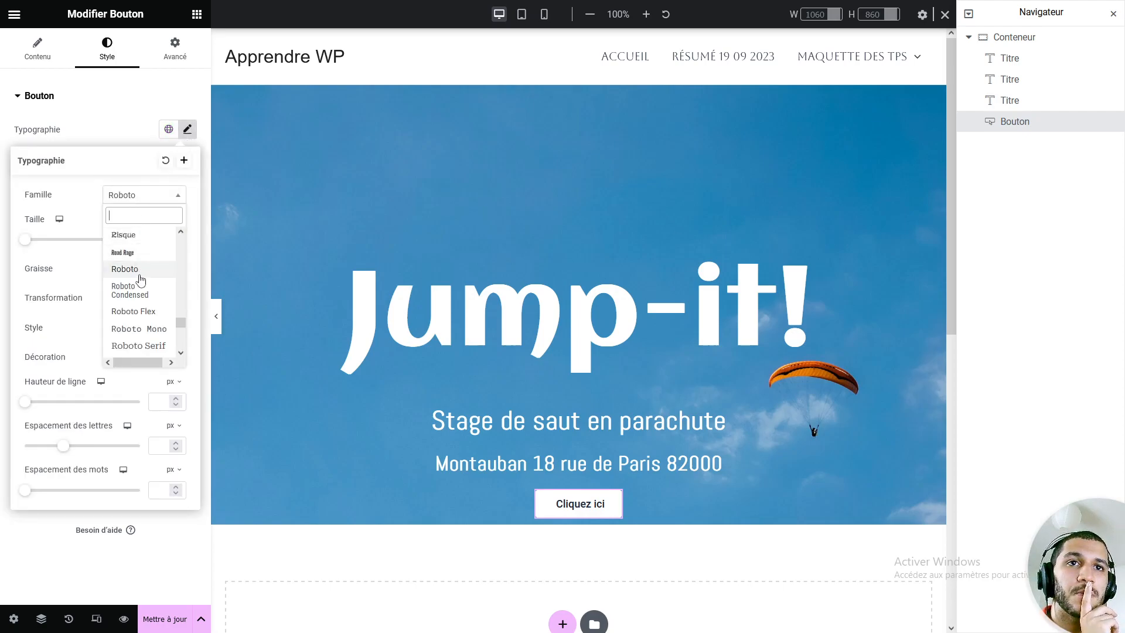
{"action": "left_click", "coordinate": [147, 243]}
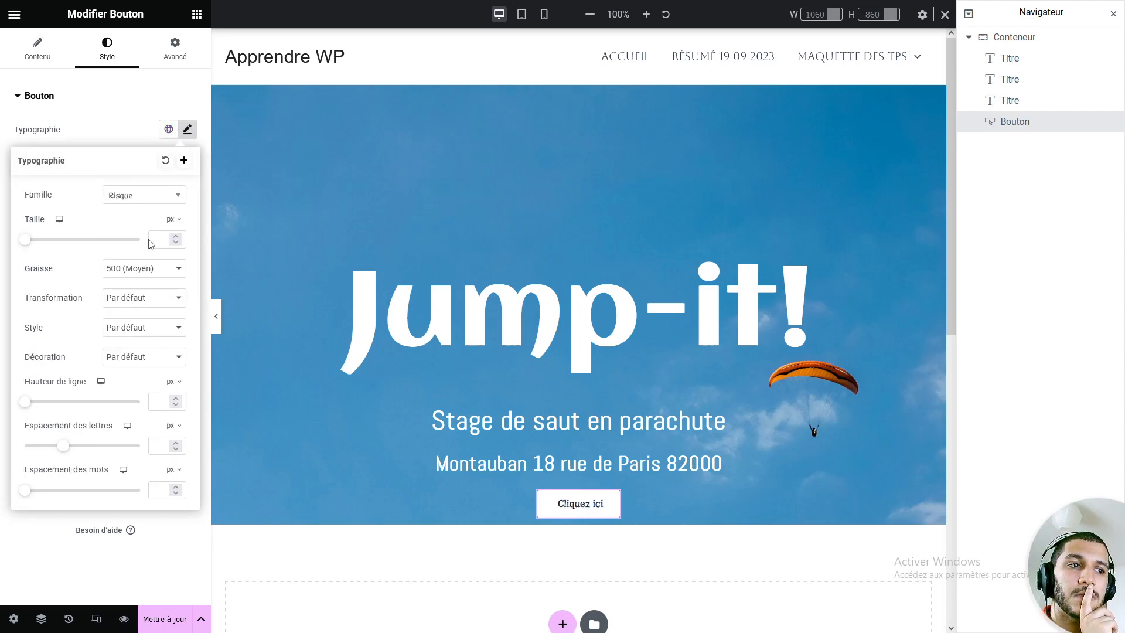
{"action": "left_click", "coordinate": [175, 195]}
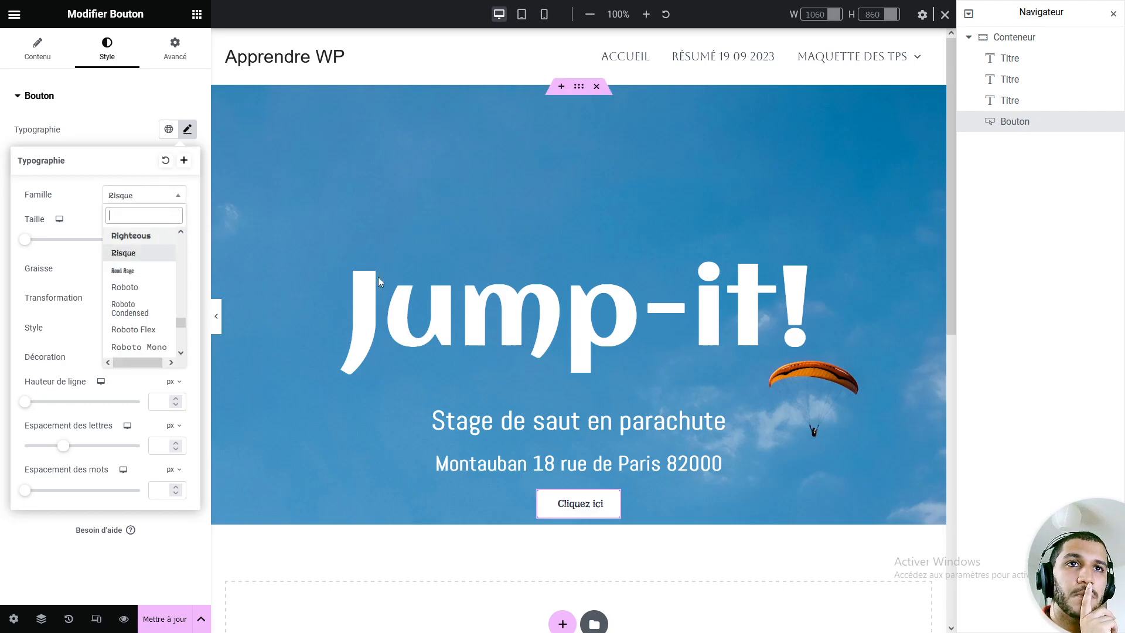
Check the font family of the "Jump-it!" title and set the "Cliquez ici" button's font family to Aclonica.
{"action": "left_click", "coordinate": [536, 324]}
{"action": "left_click", "coordinate": [187, 159]}
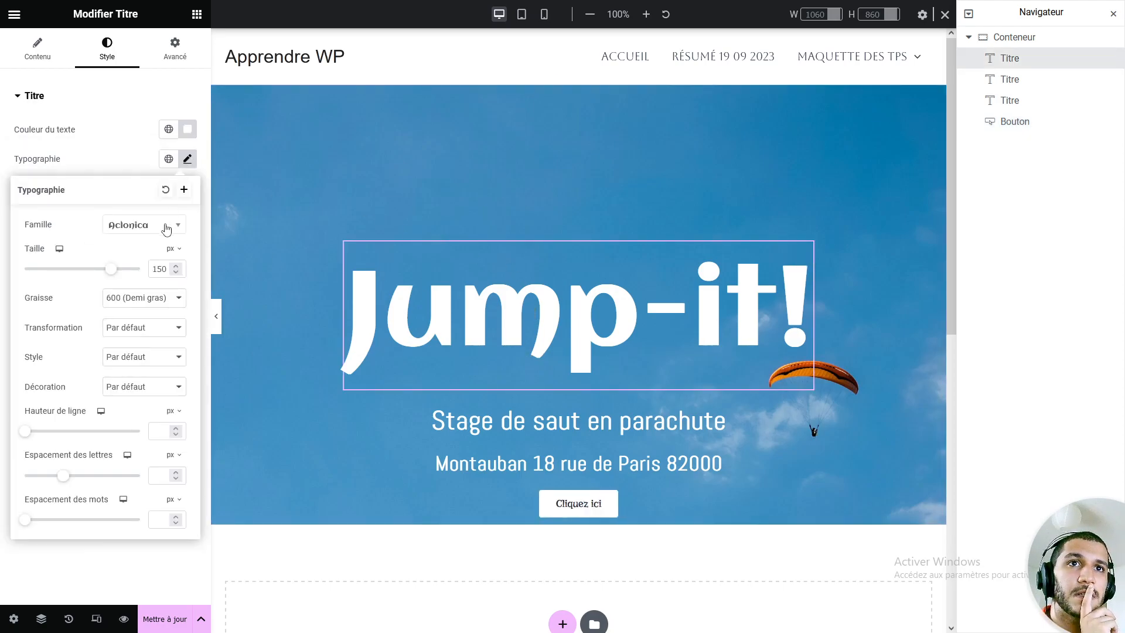
{"action": "left_click", "coordinate": [594, 510]}
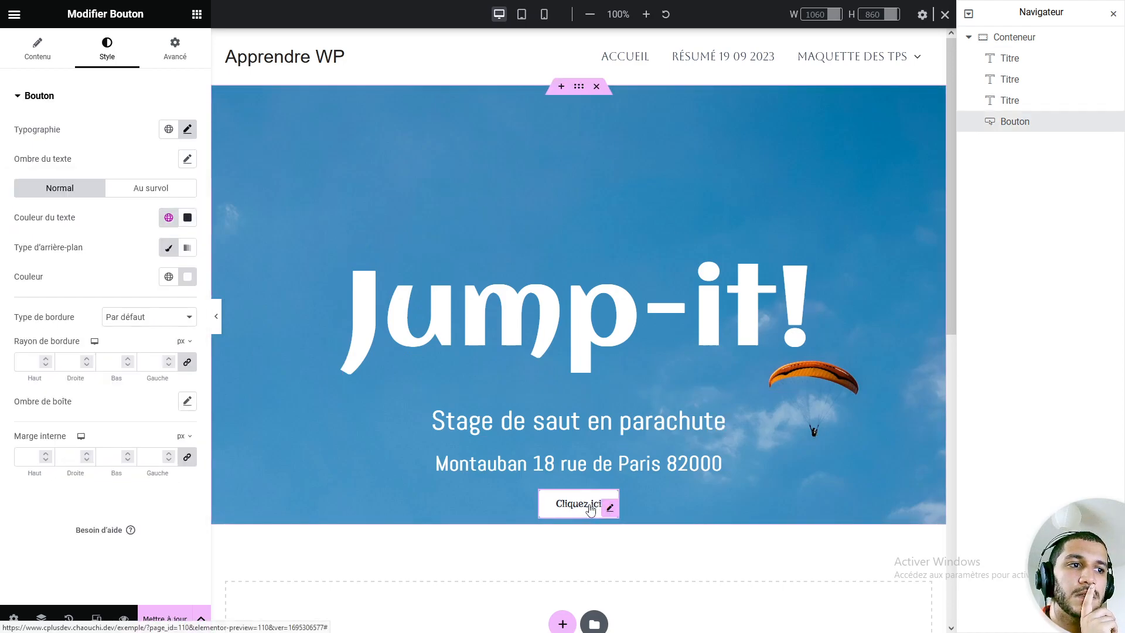
{"action": "left_click", "coordinate": [187, 130]}
{"action": "left_click", "coordinate": [145, 196]}
{"action": "type", "text": "Aclo"}
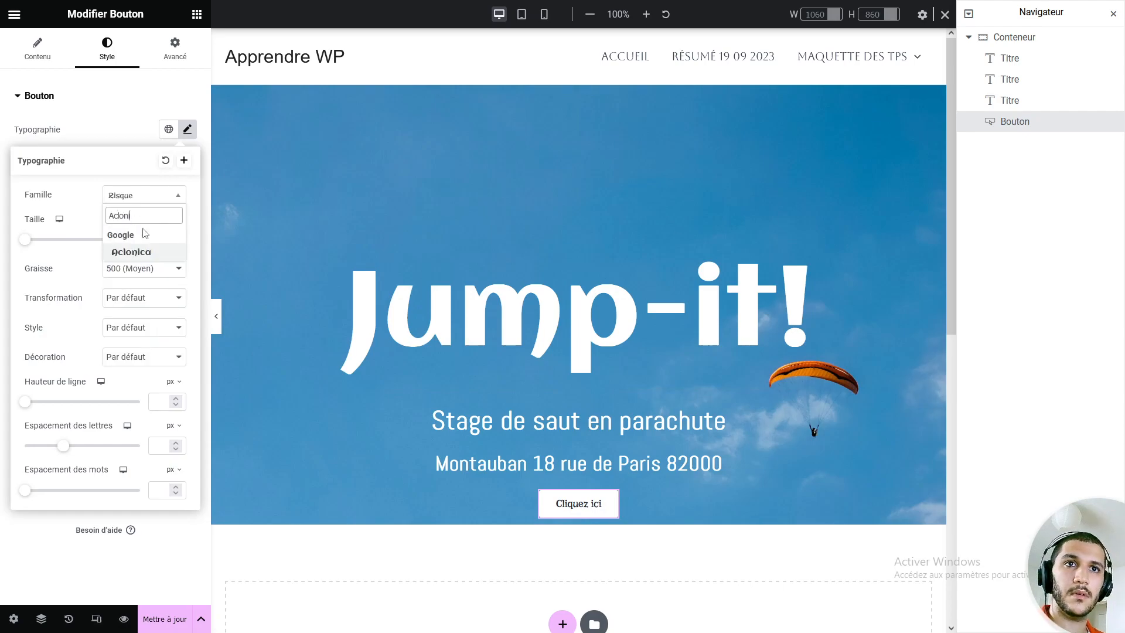
{"action": "type", "text": "ni"}
{"action": "left_click", "coordinate": [142, 255]}
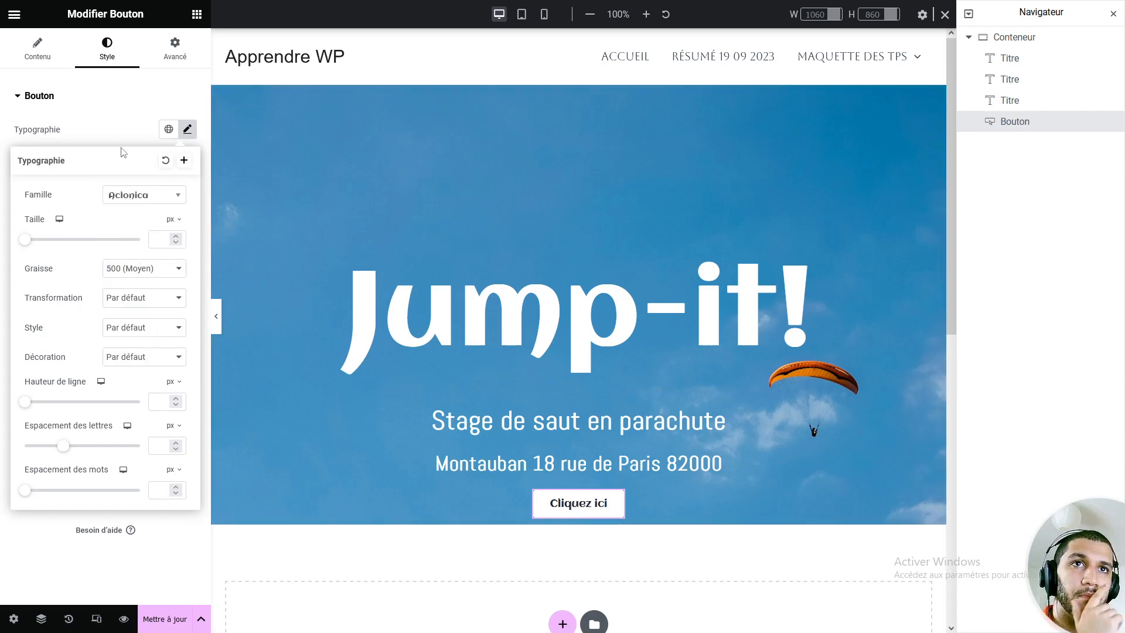
{"action": "left_click", "coordinate": [121, 118]}
{"action": "left_click", "coordinate": [121, 115]}
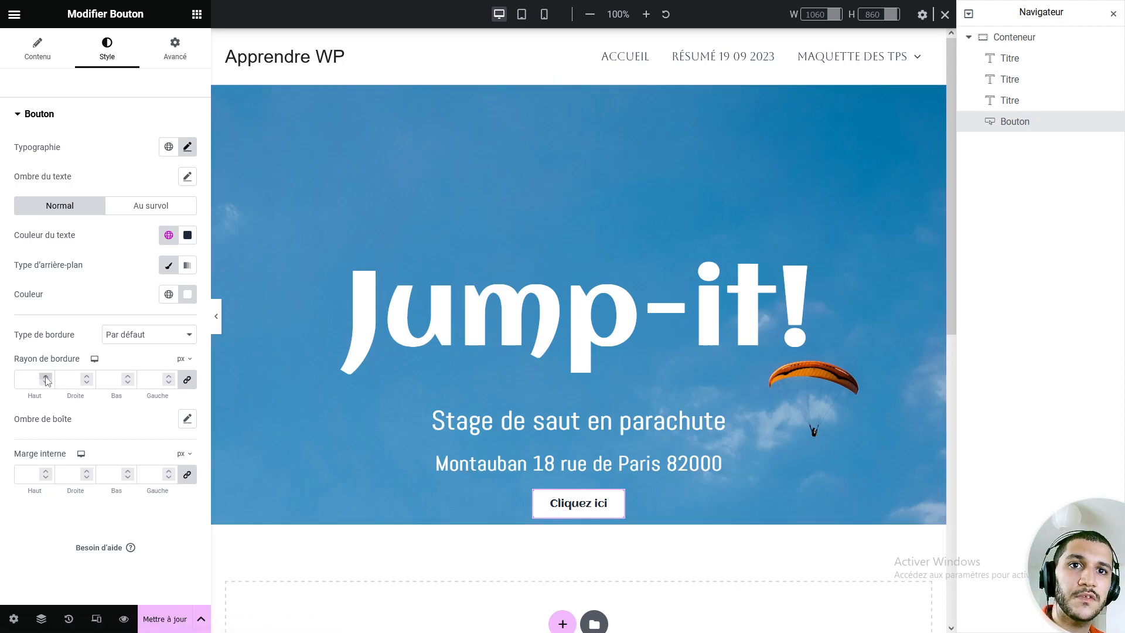
Set the button's border radius to 5 px on all four corners, and add and reset a box shadow.
{"action": "left_click_drag", "start_coordinate": [46, 380], "coordinate": [48, 385]}
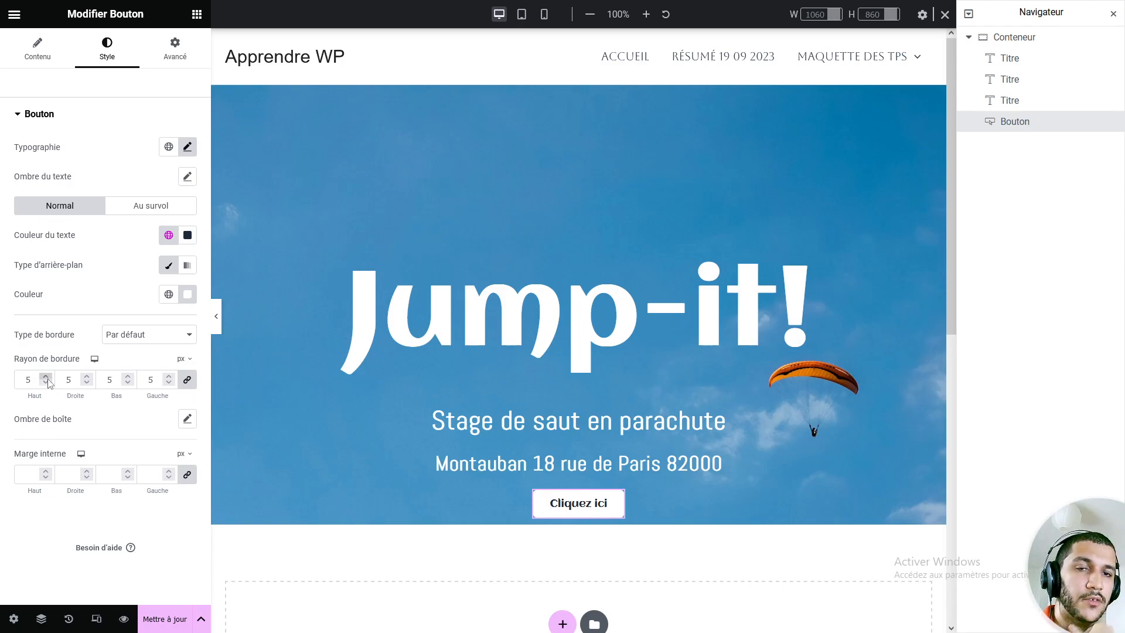
{"action": "left_click", "coordinate": [188, 419]}
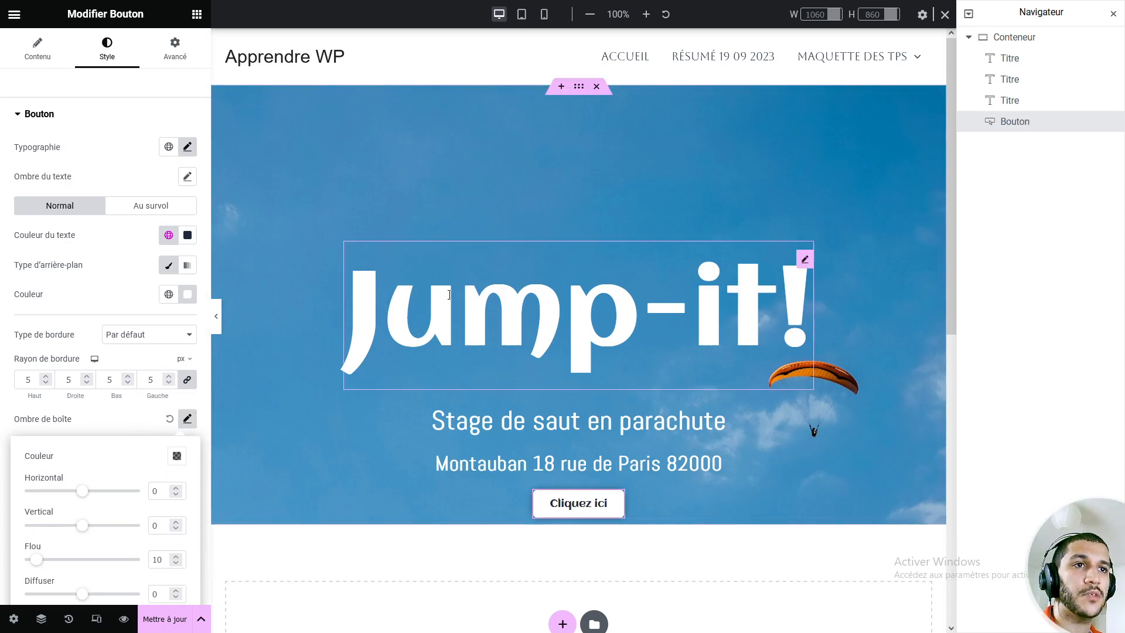
{"action": "left_click", "coordinate": [169, 420]}
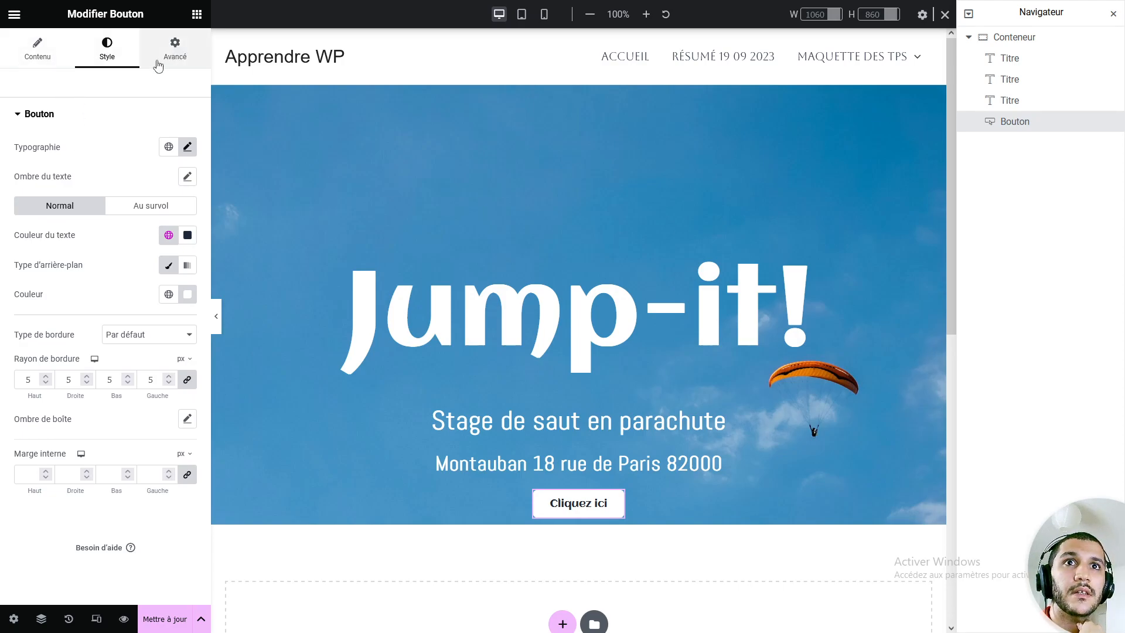
Try the Moyen size on the "Cliquez ici" button and set its size to Grand.
{"action": "left_click", "coordinate": [36, 63]}
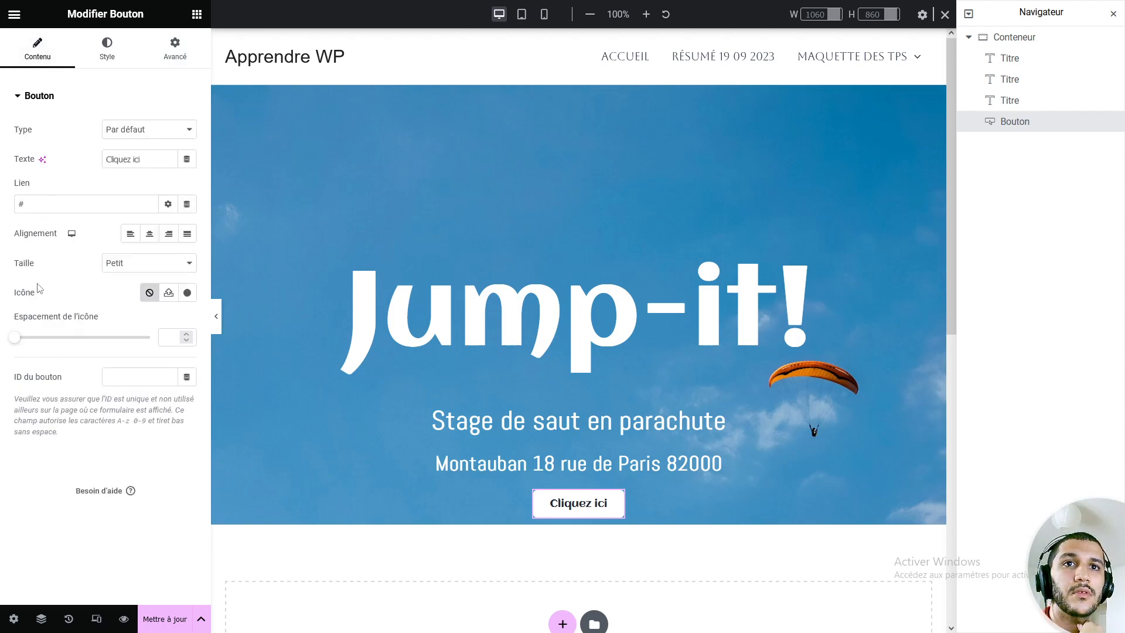
{"action": "left_click", "coordinate": [127, 269]}
{"action": "left_click", "coordinate": [130, 318]}
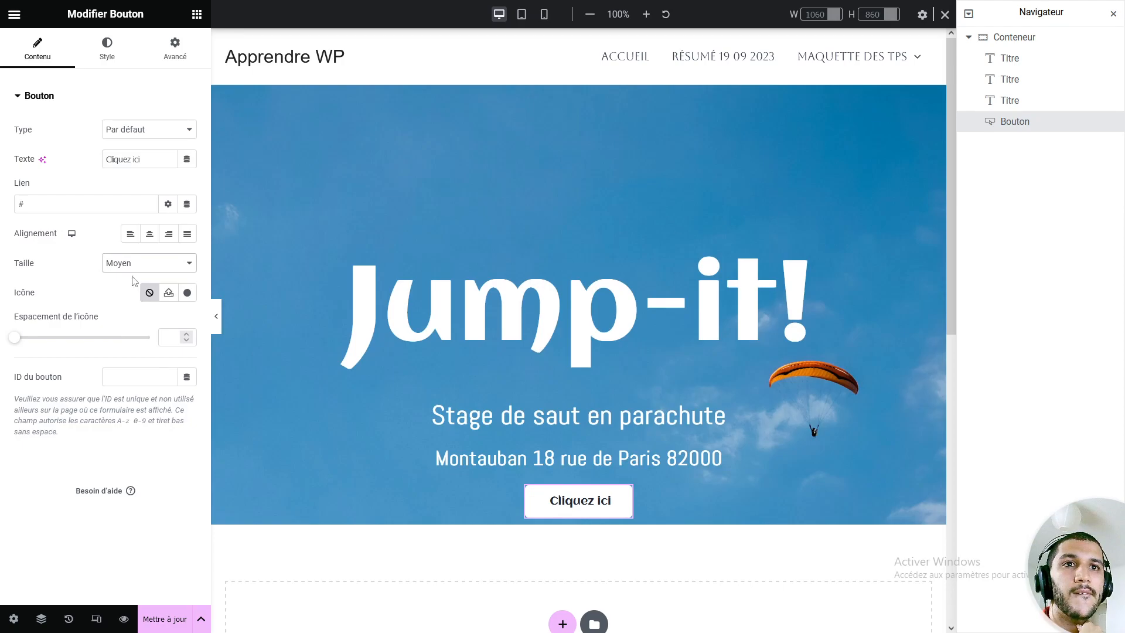
{"action": "left_click", "coordinate": [136, 264]}
{"action": "left_click", "coordinate": [128, 329]}
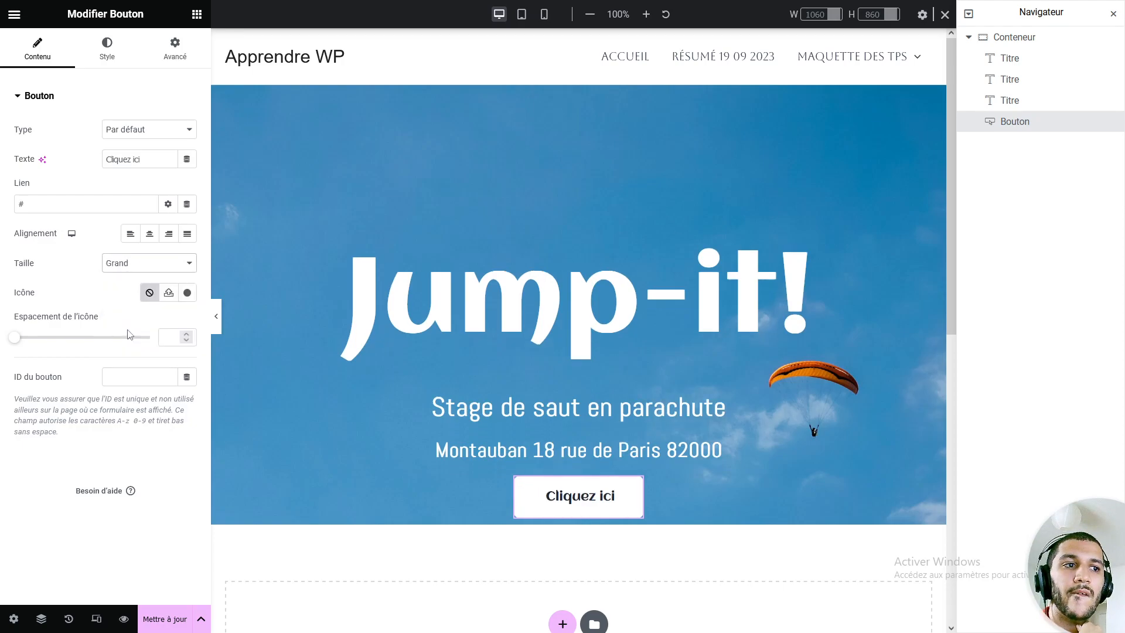
Set the "Cliquez ici" button's font size to 31 px for the desktop view.
{"action": "left_click", "coordinate": [125, 58]}
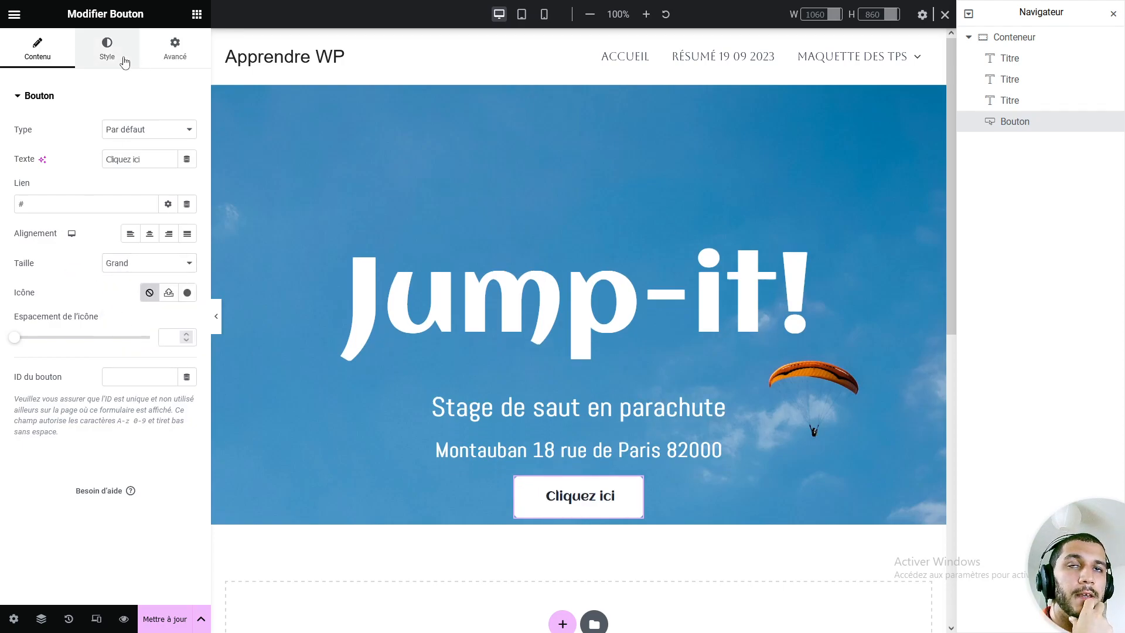
{"action": "left_click", "coordinate": [181, 131]}
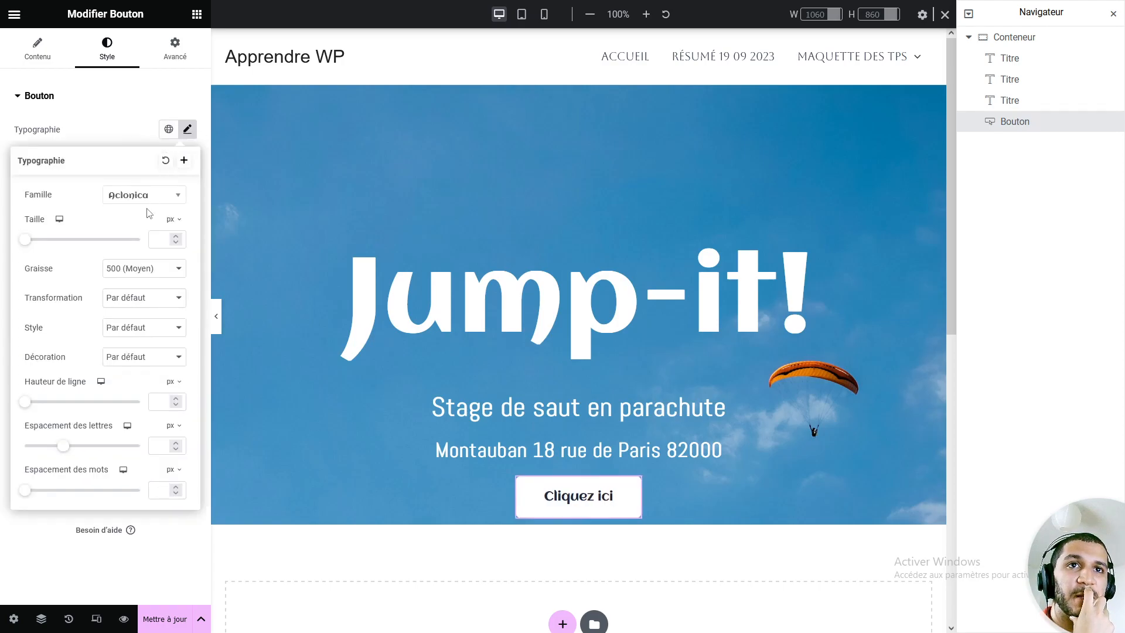
{"action": "left_click_drag", "start_coordinate": [25, 245], "coordinate": [42, 244]}
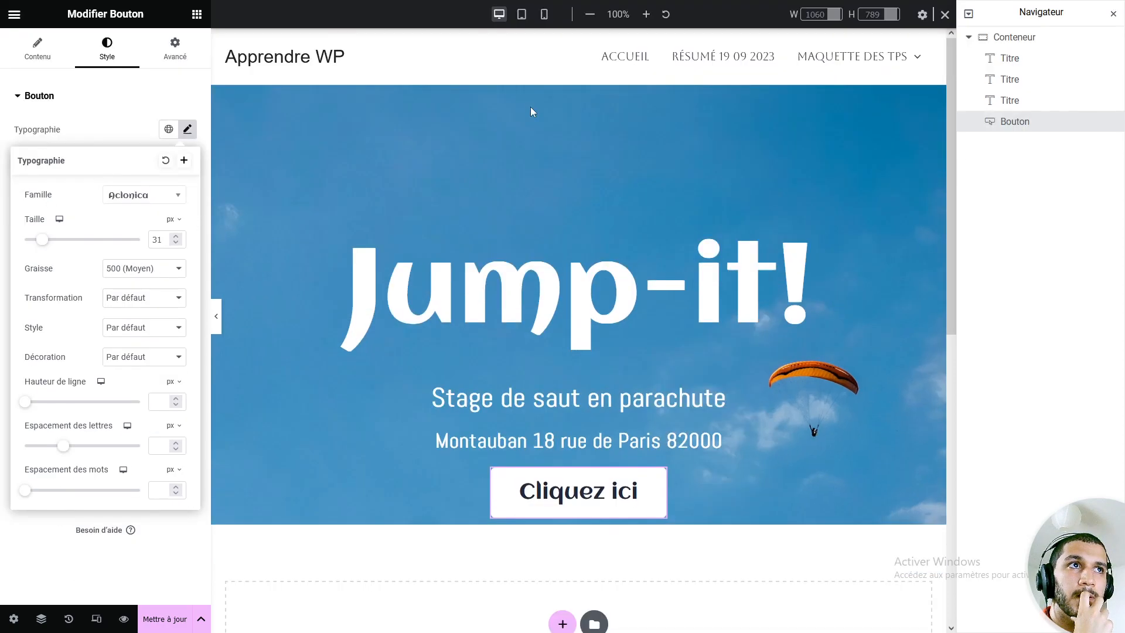
Preview the header on tablet, set the button's font size to 20 px for mobile, and return to the desktop view.
{"action": "left_click", "coordinate": [522, 21]}
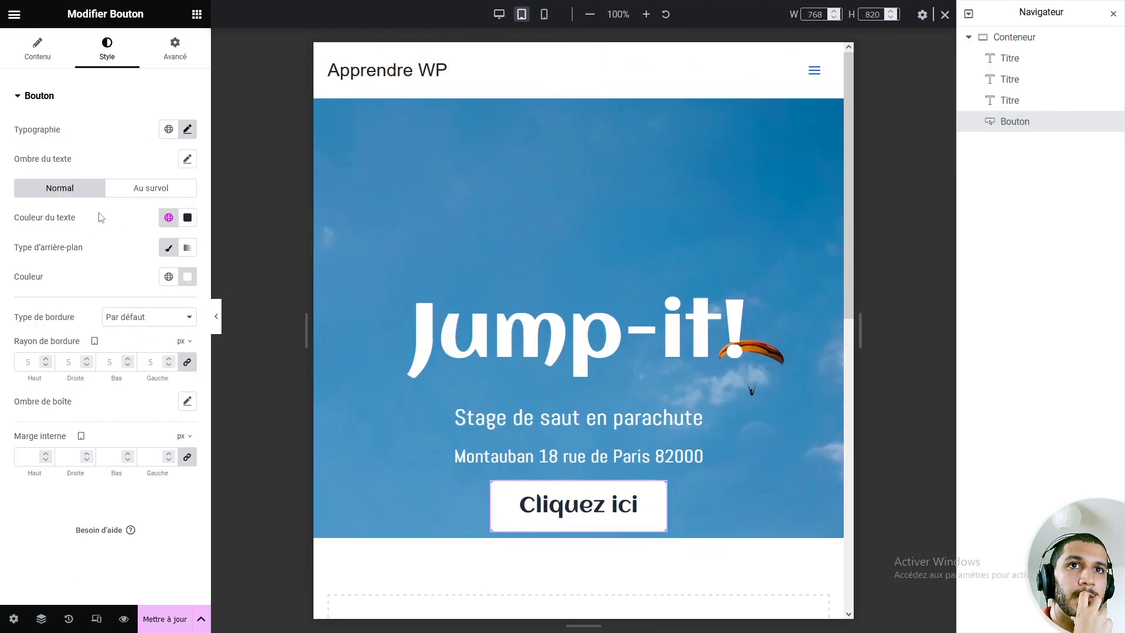
{"action": "left_click", "coordinate": [545, 15]}
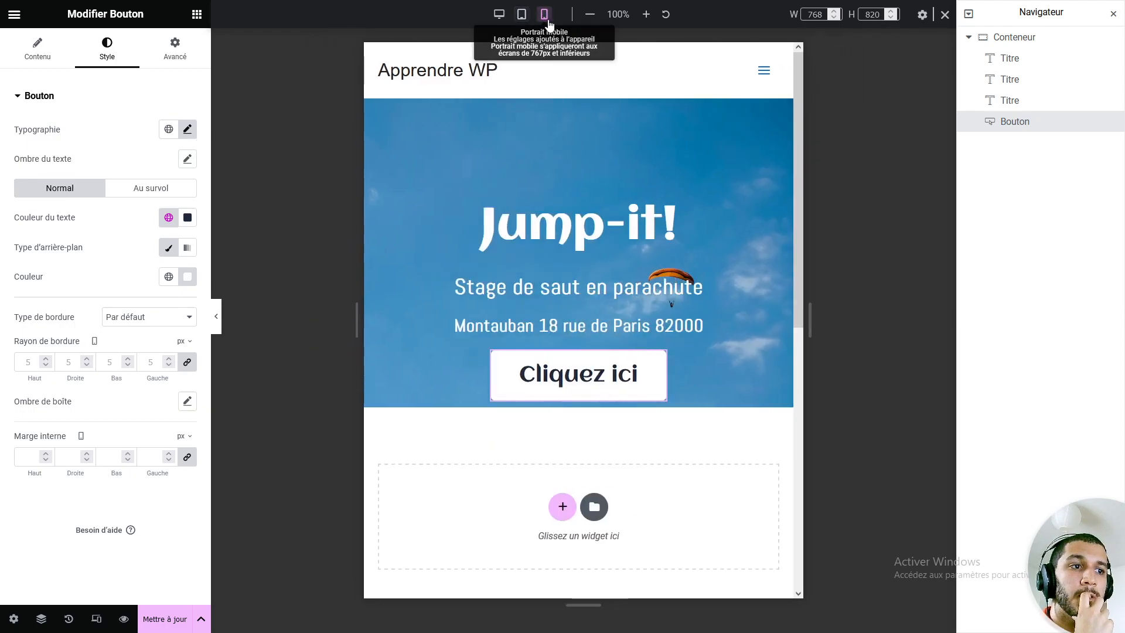
{"action": "left_click", "coordinate": [187, 129]}
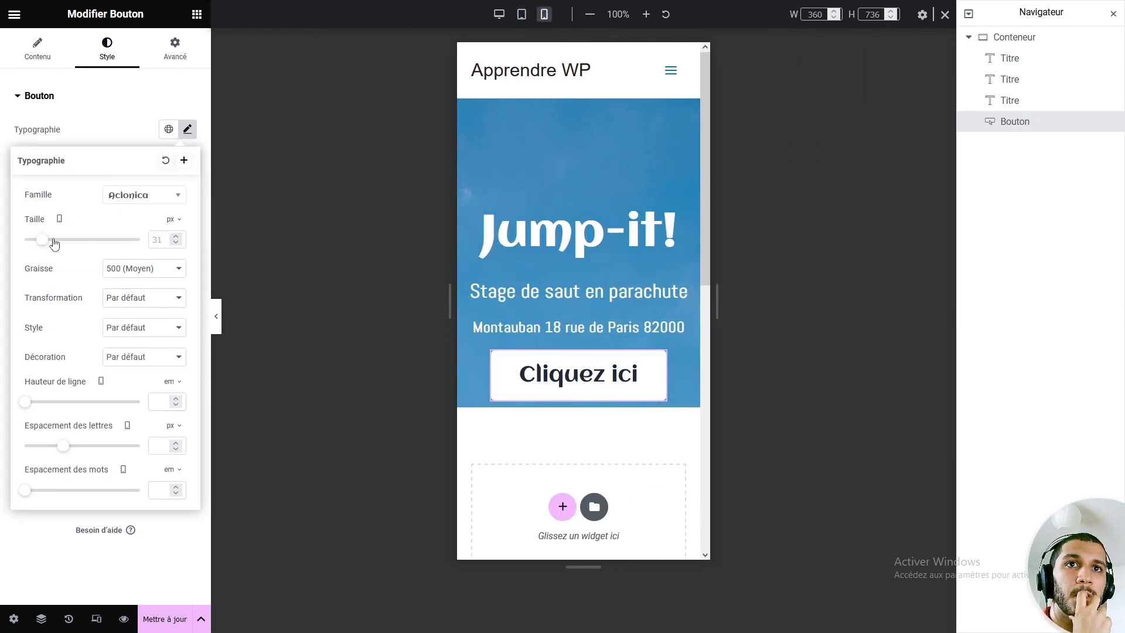
{"action": "left_click_drag", "start_coordinate": [43, 242], "coordinate": [36, 243]}
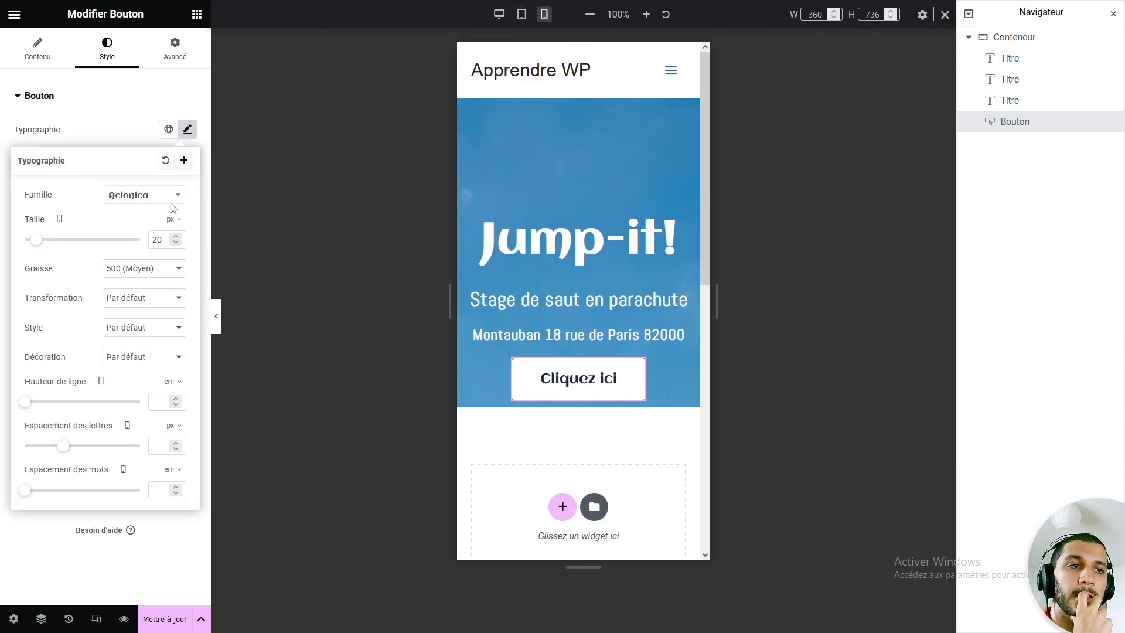
{"action": "left_click", "coordinate": [499, 15]}
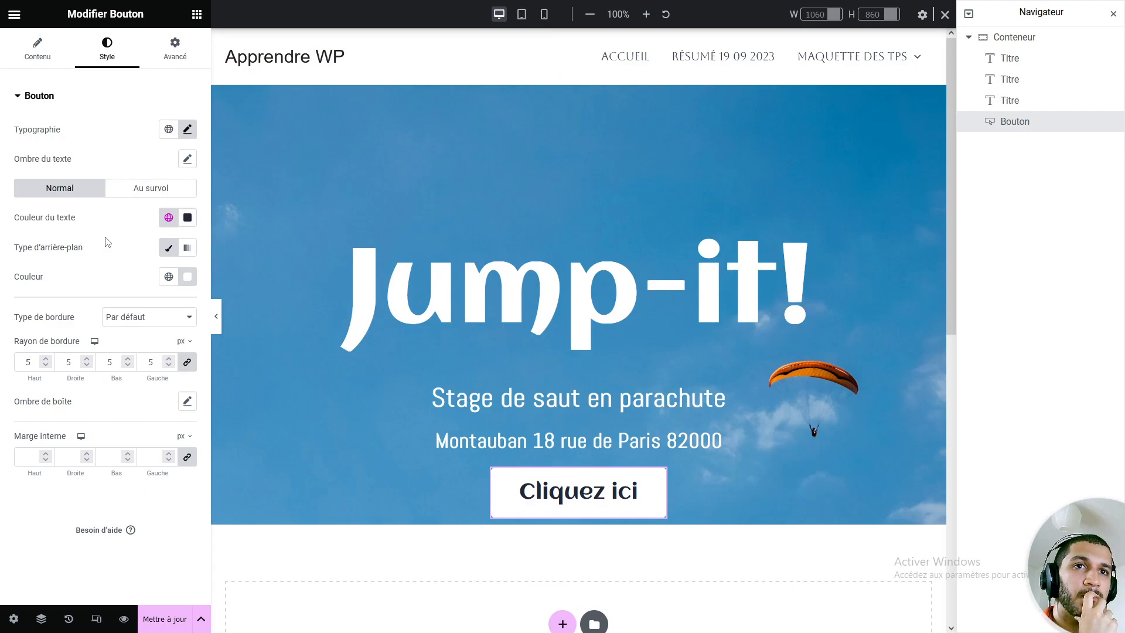
{"action": "left_click", "coordinate": [38, 48]}
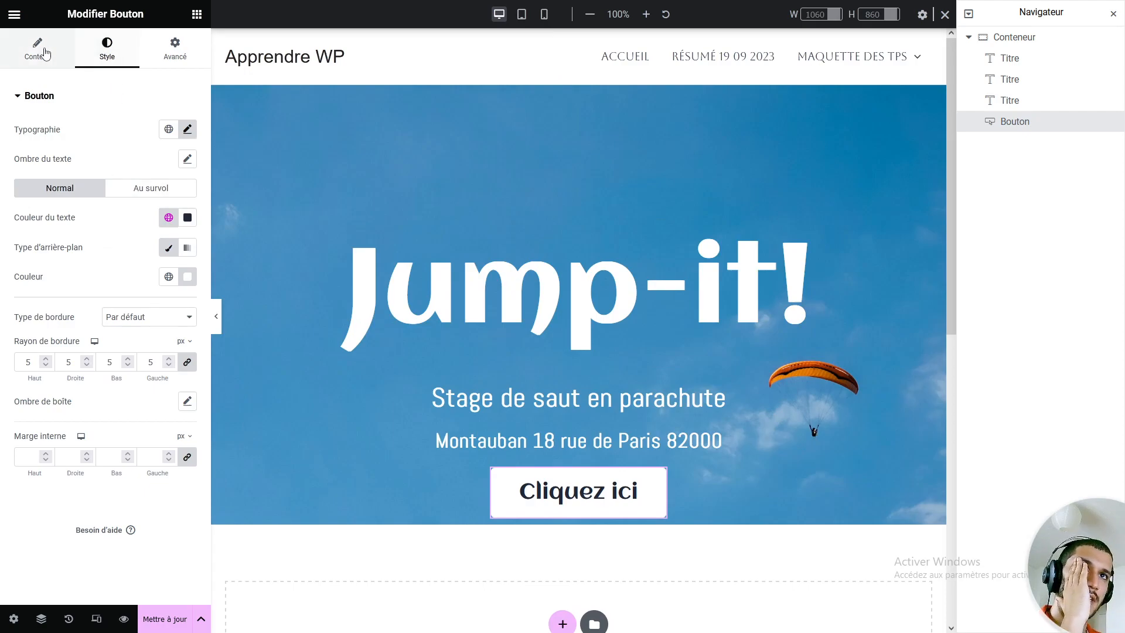
{"action": "left_click", "coordinate": [184, 48]}
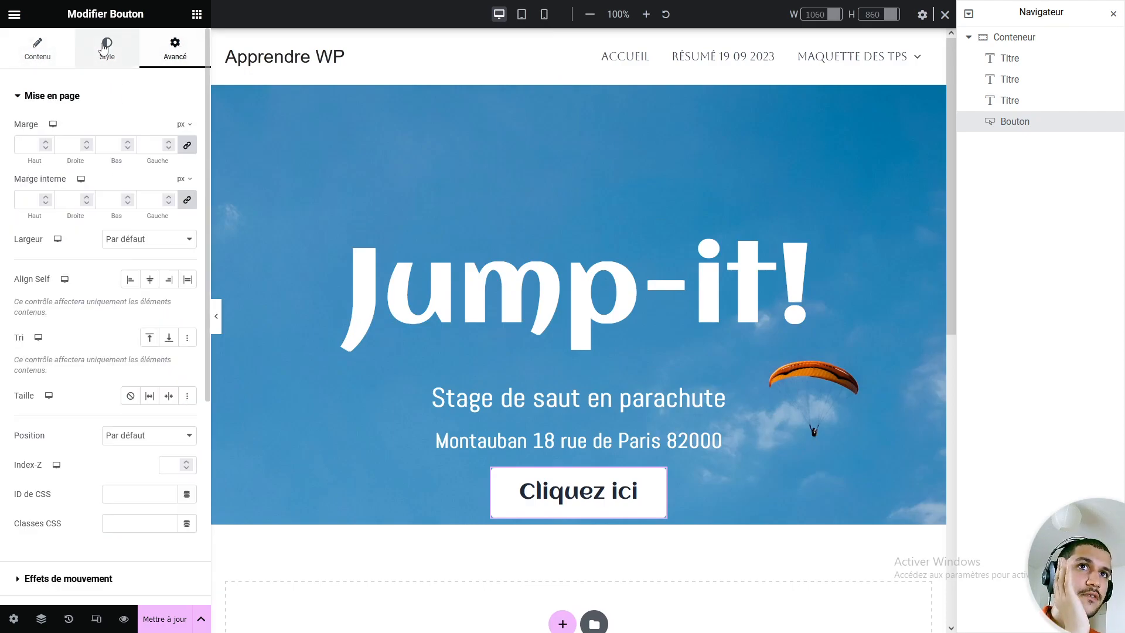
Duplicate the "Cliquez ici" button in the header container.
{"action": "left_click", "coordinate": [103, 48]}
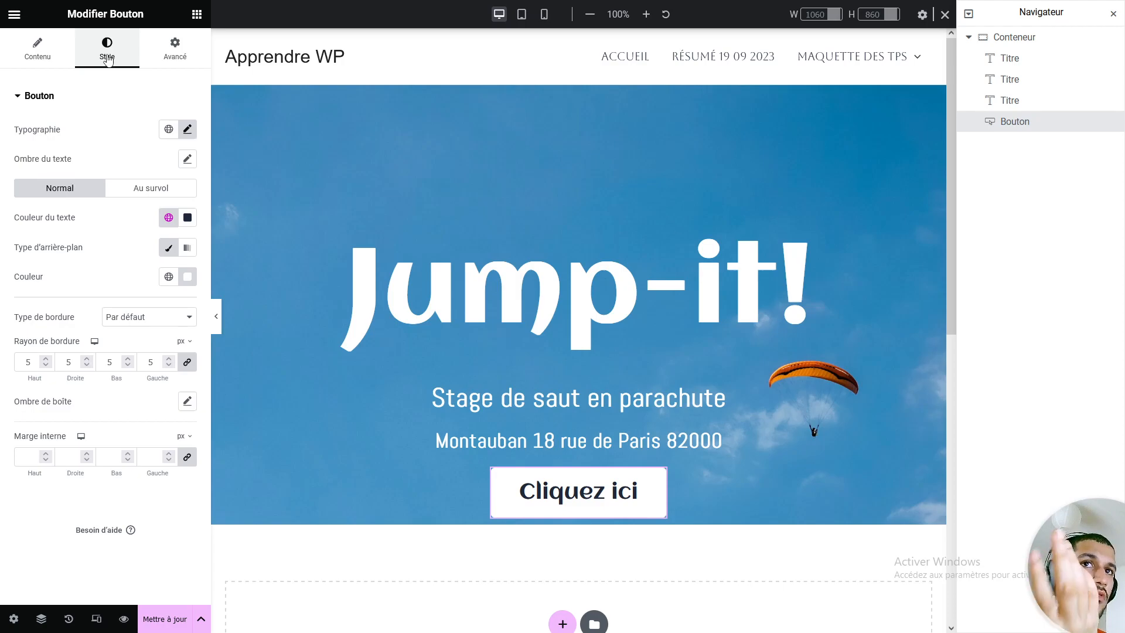
{"action": "left_click", "coordinate": [34, 53]}
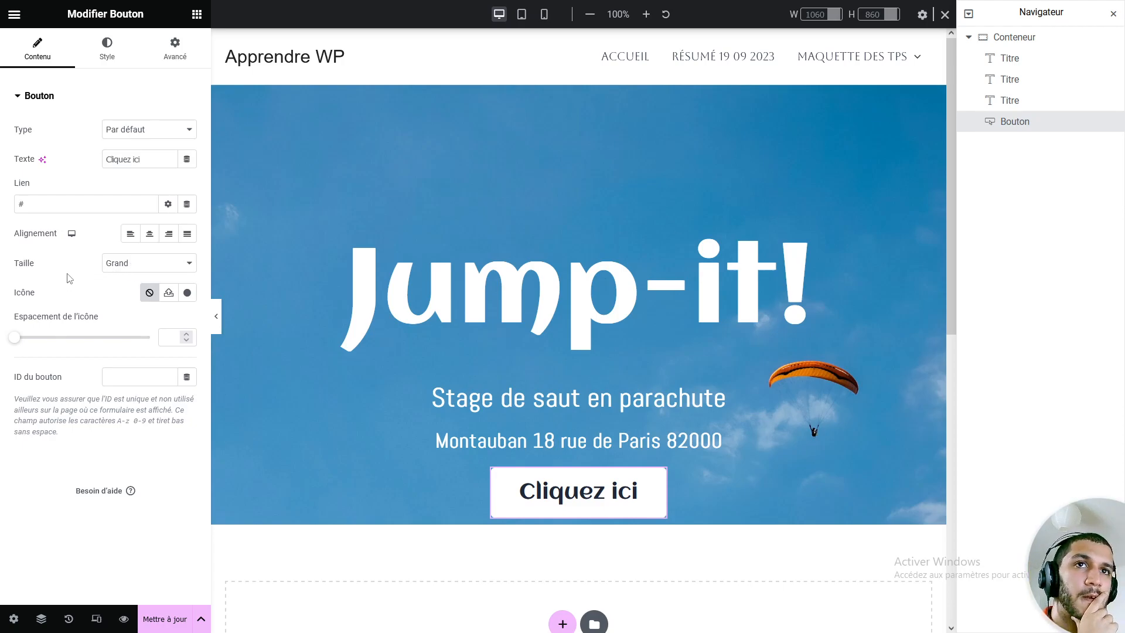
{"action": "right_click", "coordinate": [1036, 126]}
{"action": "left_click", "coordinate": [1032, 158]}
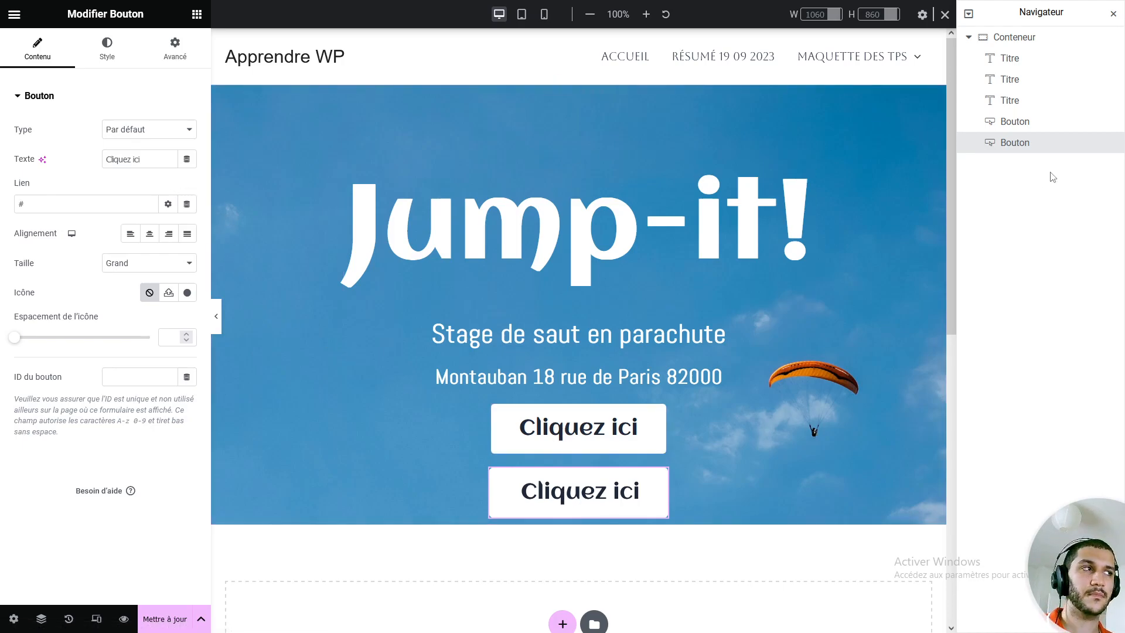
{"action": "left_click", "coordinate": [1023, 121]}
{"action": "left_click_drag", "start_coordinate": [143, 158], "coordinate": [80, 157]}
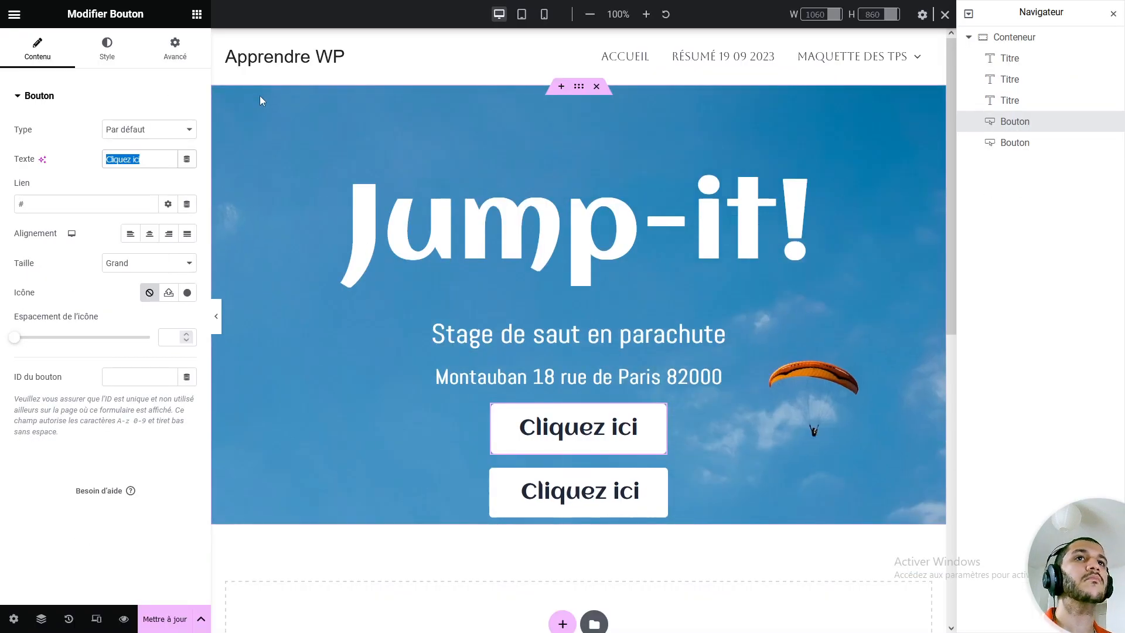
{"action": "left_click", "coordinate": [80, 151]}
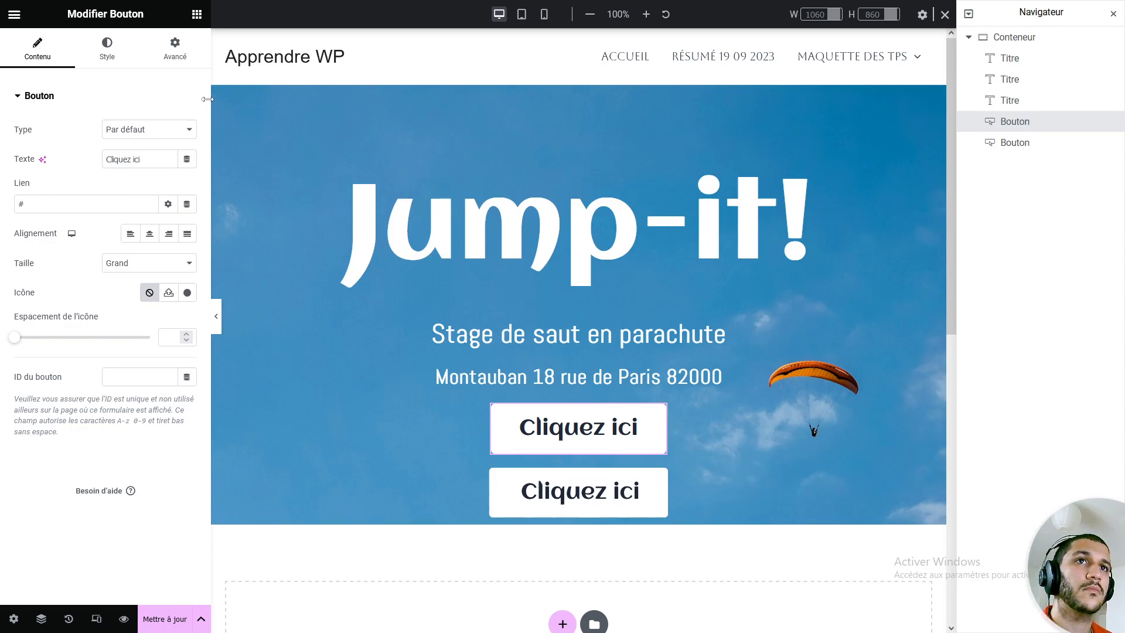
Insert a new container between the subtitles and the two buttons, and name it "Boutons".
{"action": "left_click", "coordinate": [197, 14]}
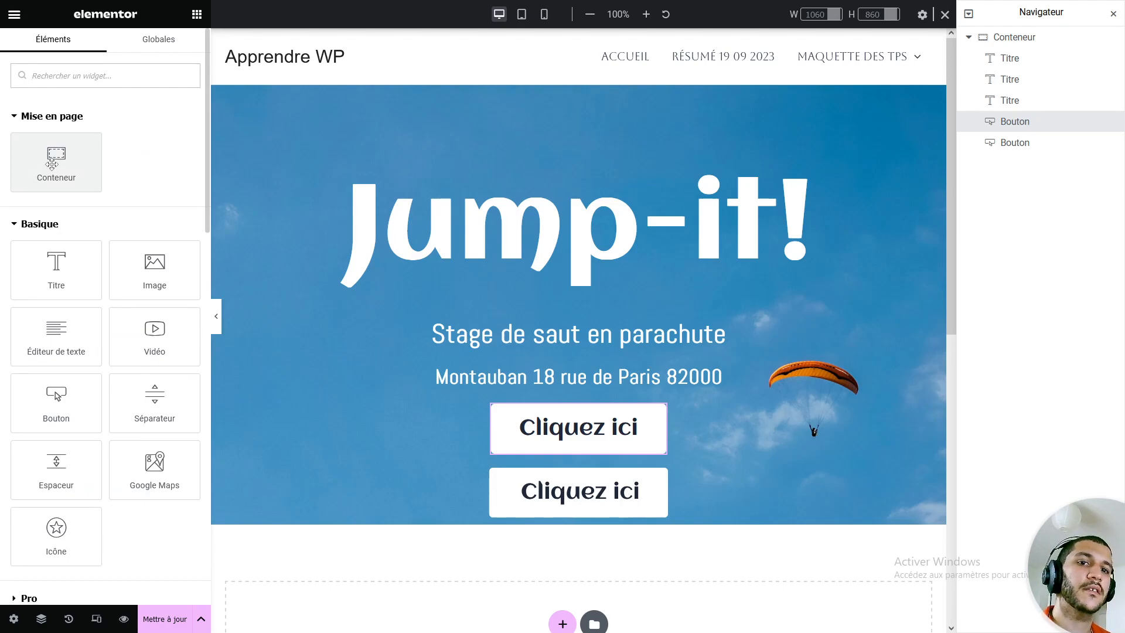
{"action": "left_click_drag", "start_coordinate": [52, 164], "coordinate": [568, 406]}
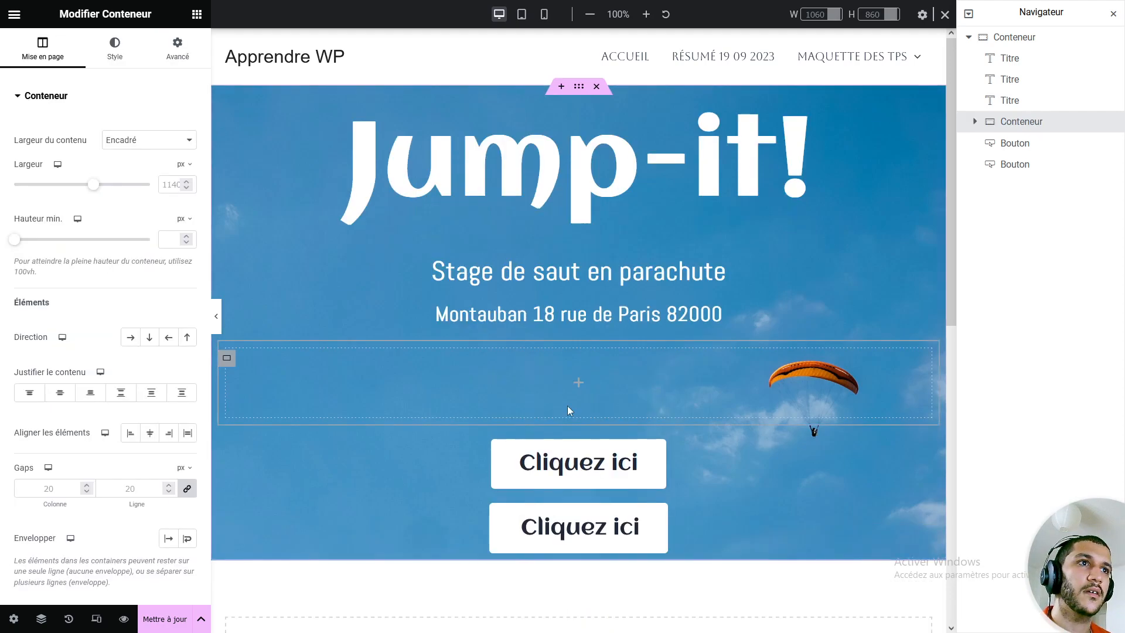
{"action": "double_click", "coordinate": [1024, 124]}
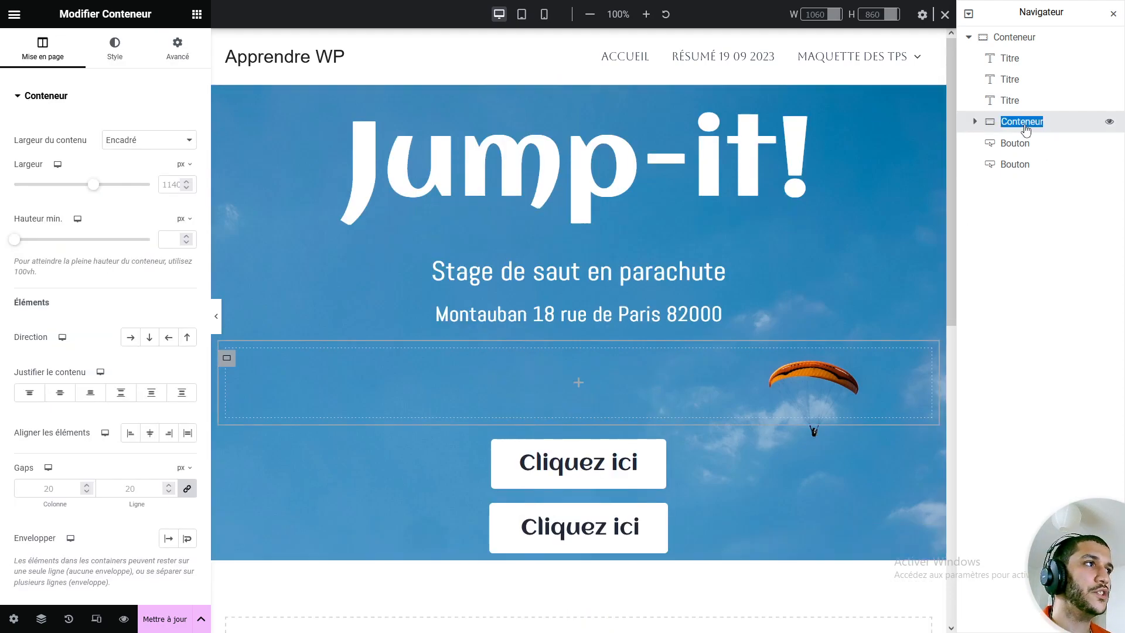
{"action": "type", "text": "Bou"}
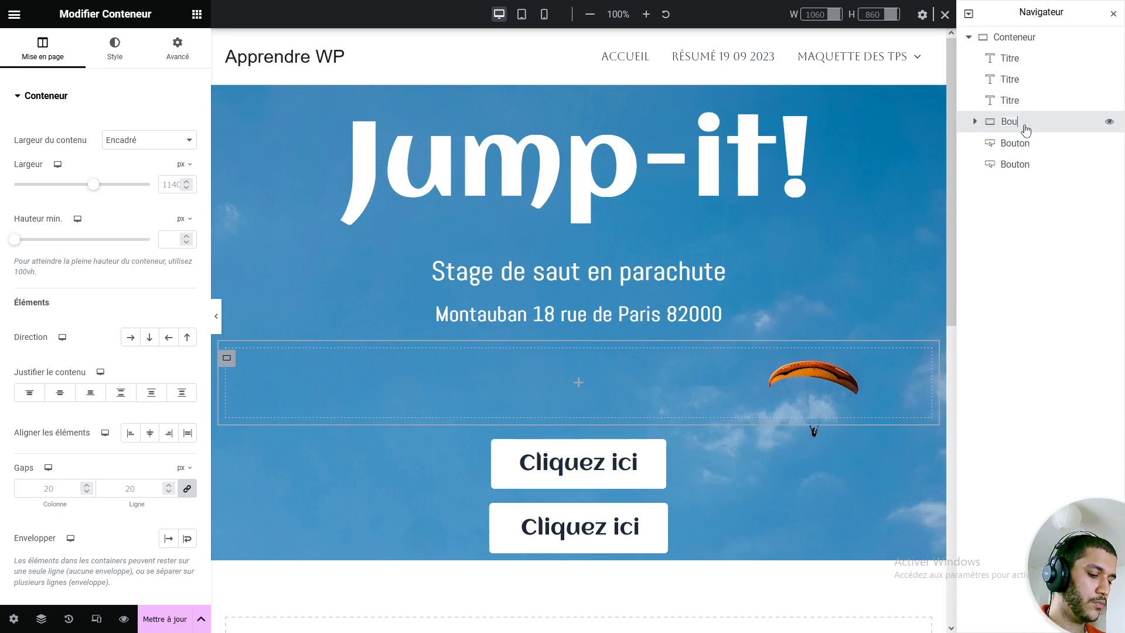
{"action": "type", "text": "tons"}
{"action": "key", "text": "Return"}
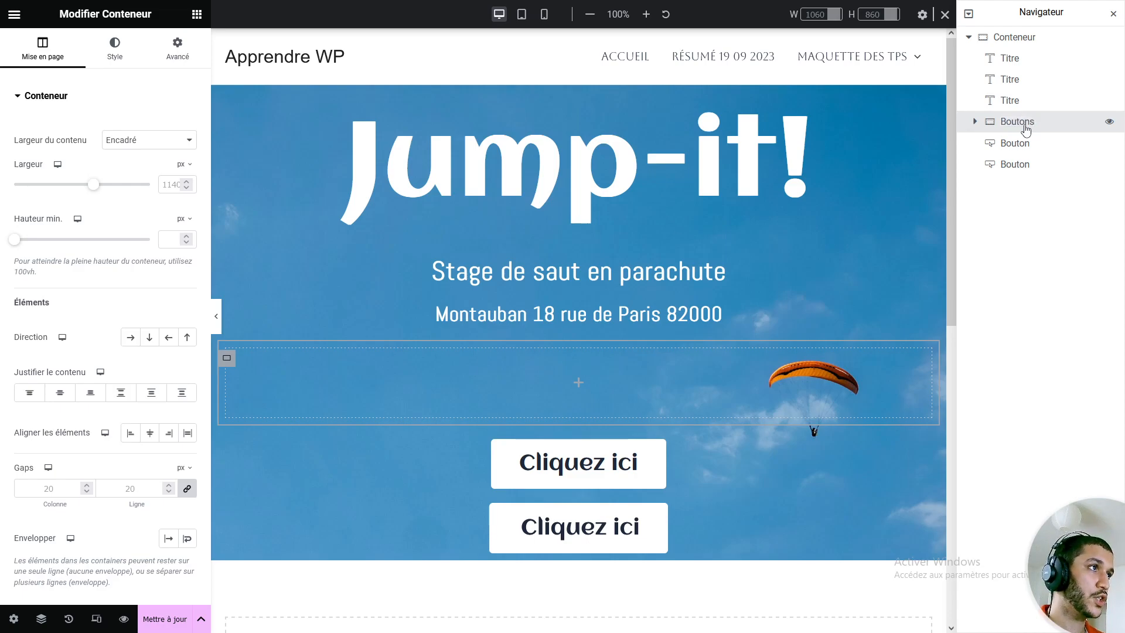
Rename the Jump-it! title element as "Jump" and the outer container as "Hero section".
{"action": "left_click", "coordinate": [1023, 59]}
{"action": "double_click", "coordinate": [1014, 60]}
{"action": "type", "text": "Jump"}
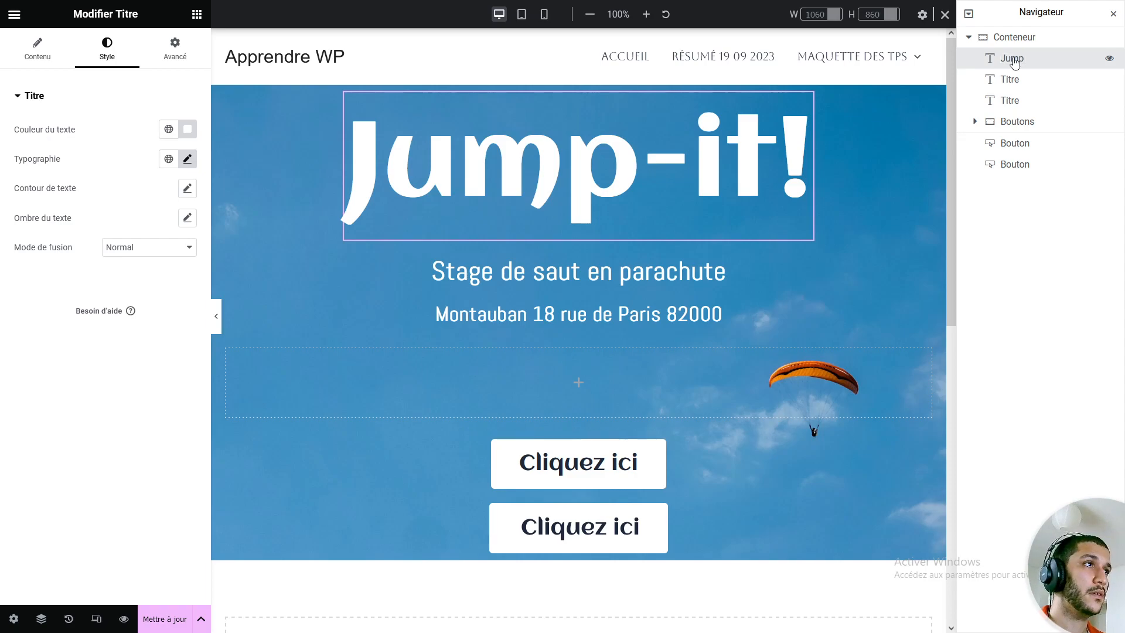
{"action": "double_click", "coordinate": [1026, 39]}
{"action": "type", "text": "H"}
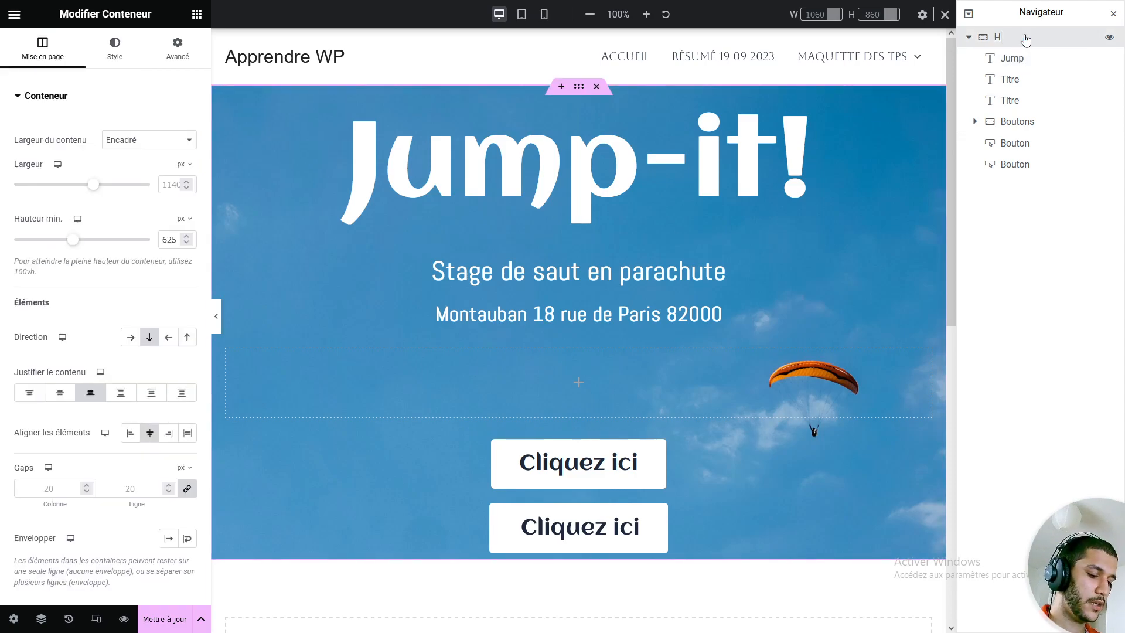
{"action": "type", "text": "ero section"}
{"action": "key", "text": "Return"}
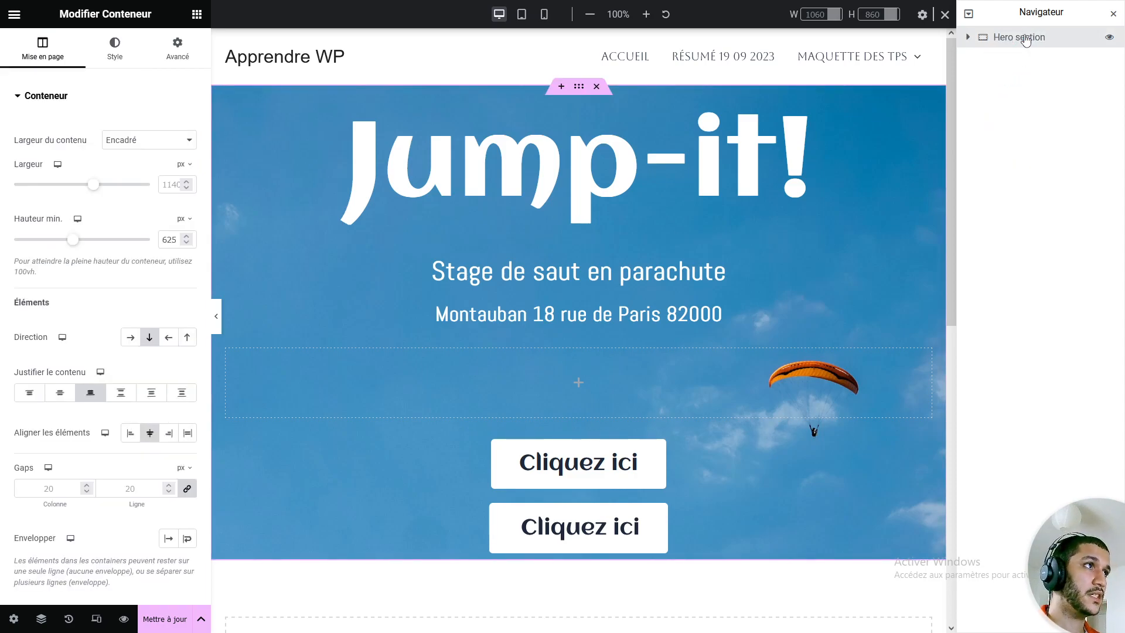
{"action": "left_click", "coordinate": [969, 38]}
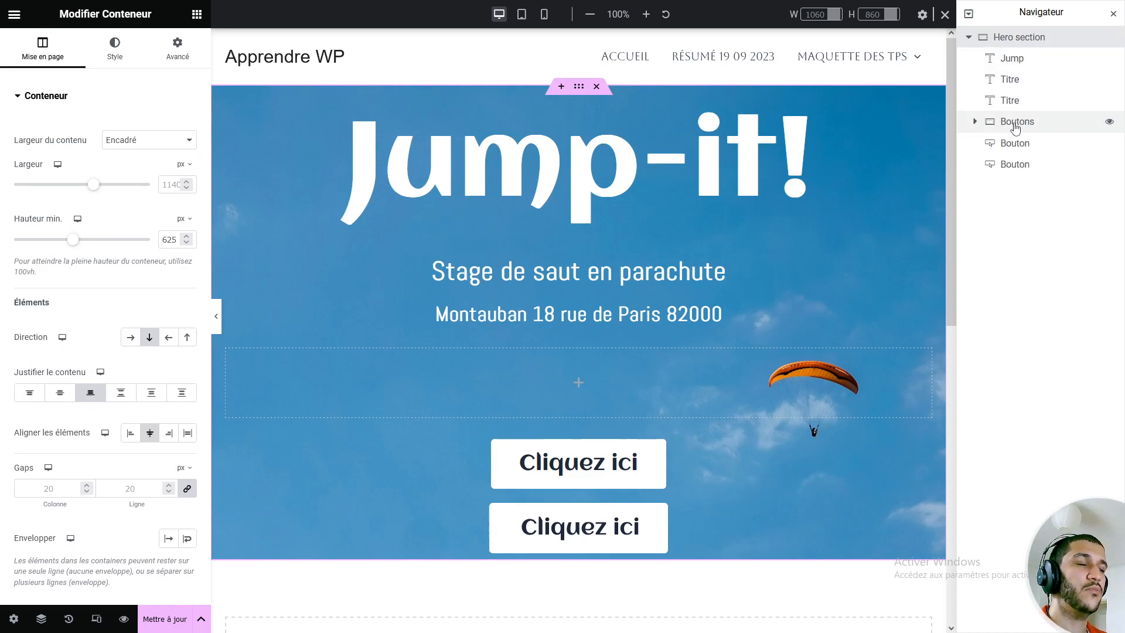
Move both buttons into the Boutons container, arrange them in a centered horizontal row, and check the mobile view.
{"action": "left_click", "coordinate": [1012, 143]}
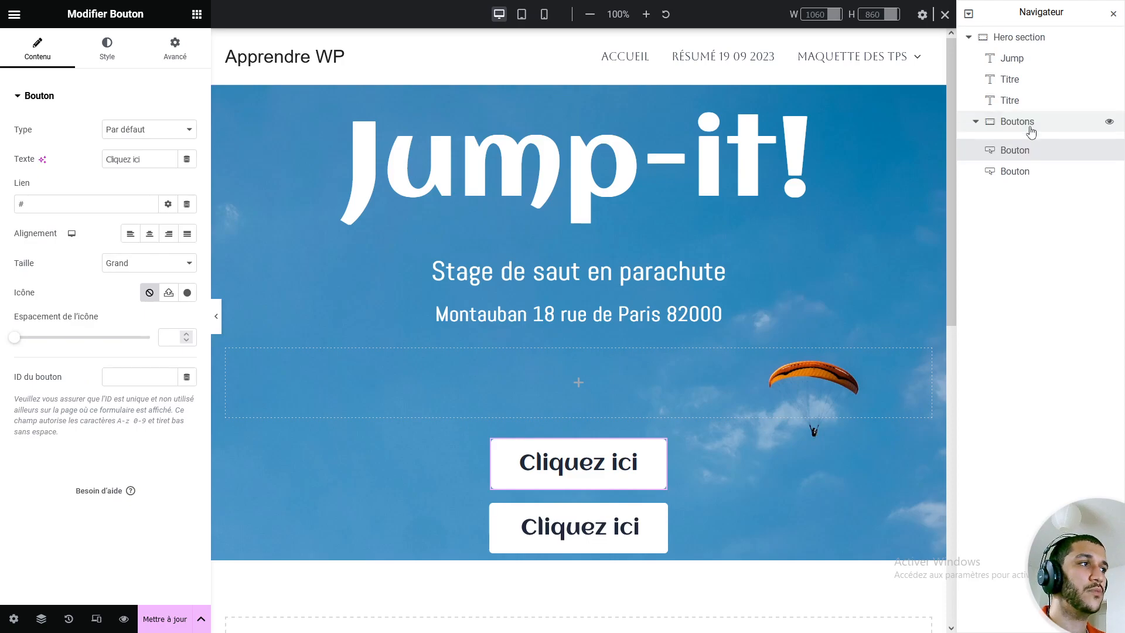
{"action": "left_click_drag", "start_coordinate": [1018, 168], "coordinate": [1026, 146]}
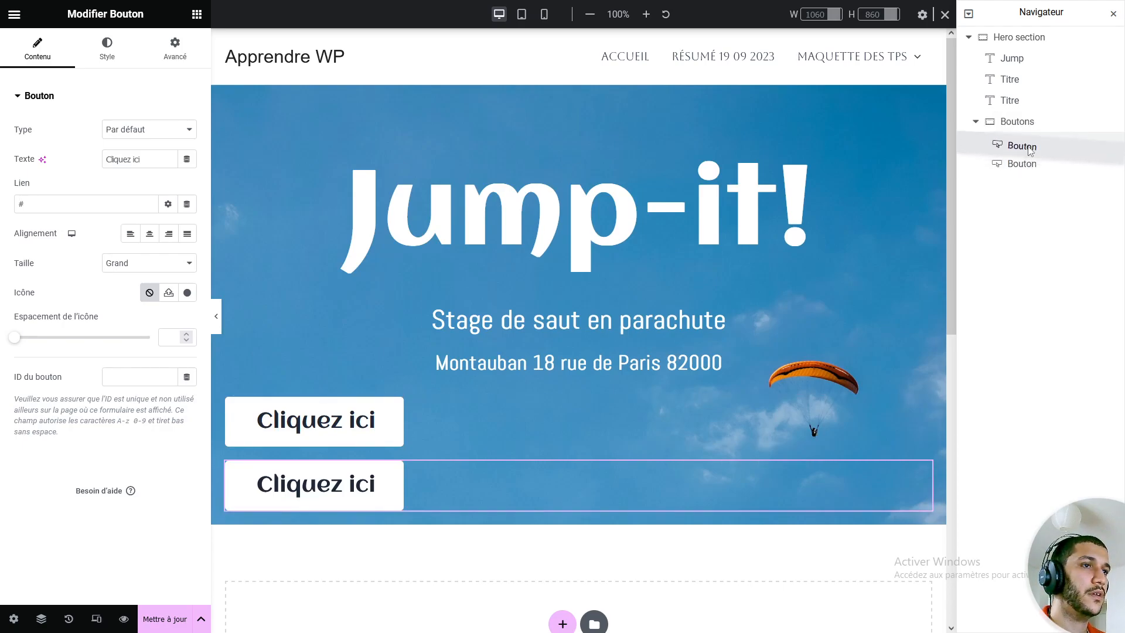
{"action": "left_click", "coordinate": [1023, 123]}
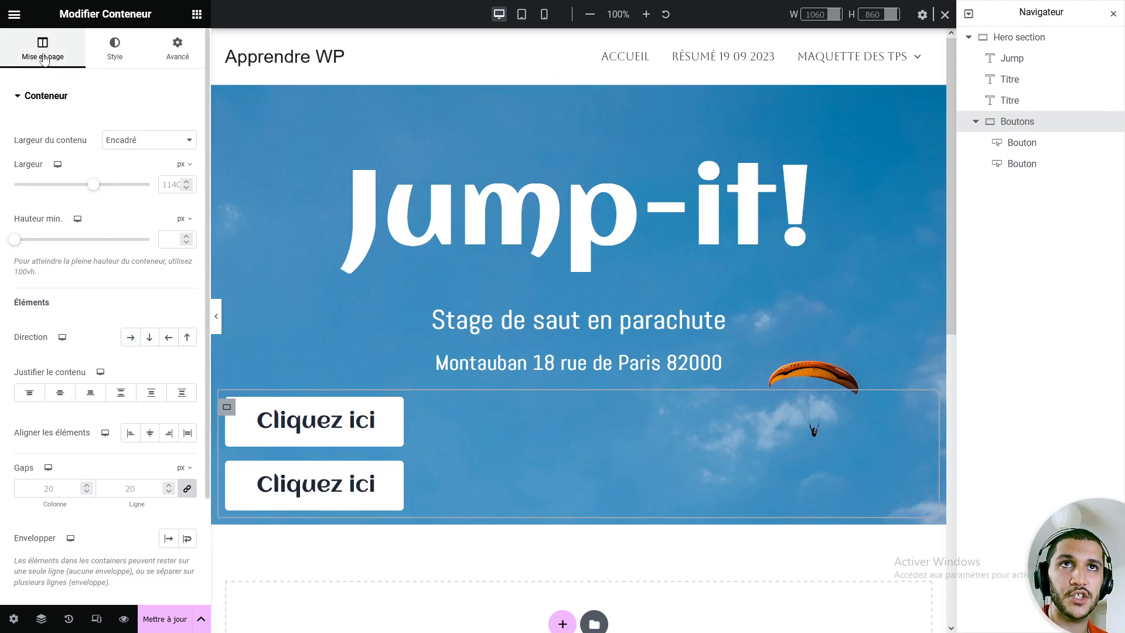
{"action": "left_click", "coordinate": [135, 343]}
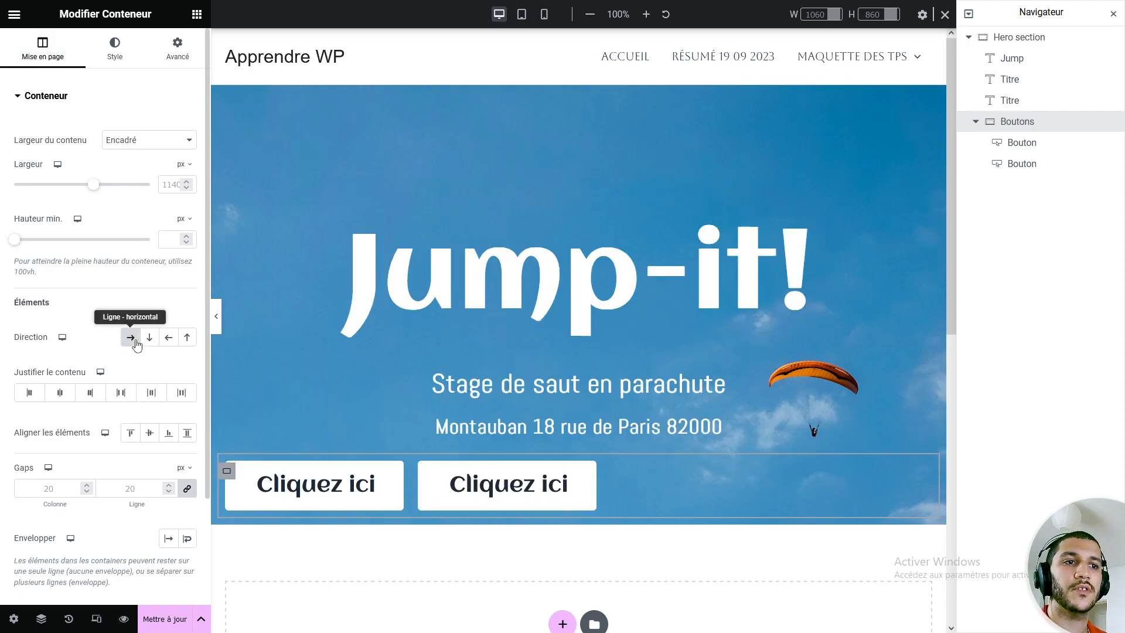
{"action": "left_click", "coordinate": [60, 393]}
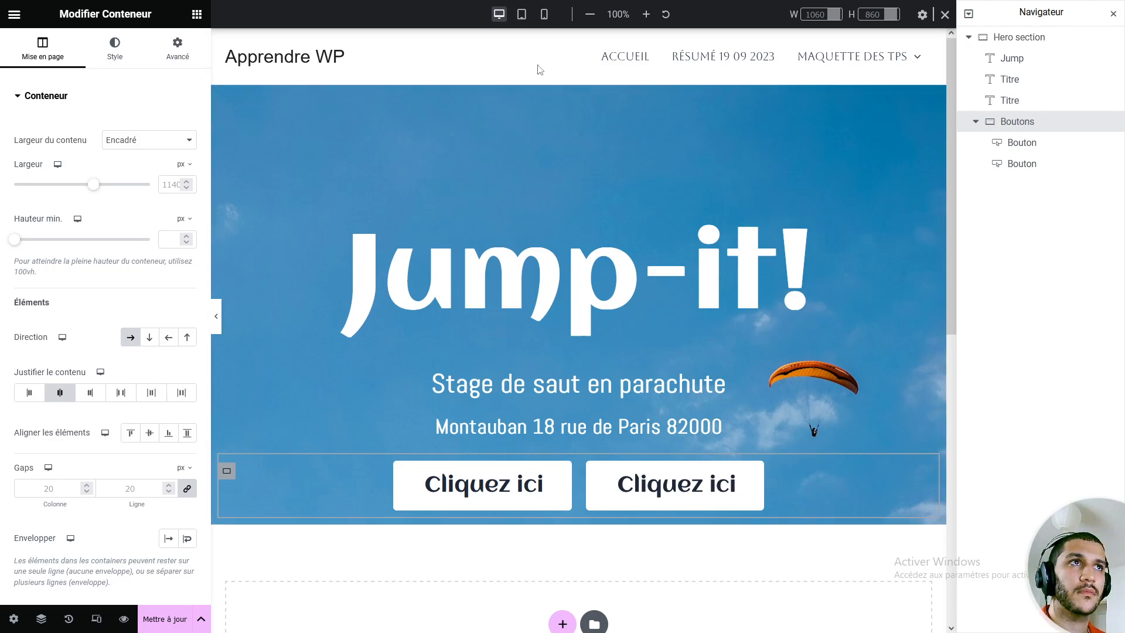
{"action": "left_click", "coordinate": [544, 15]}
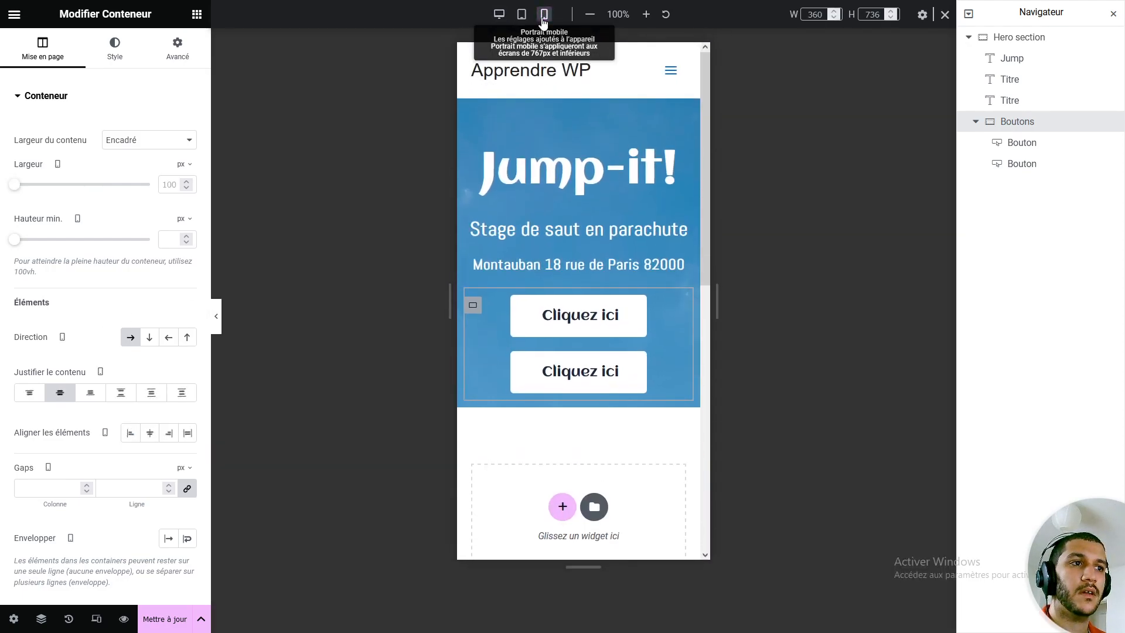
{"action": "left_click", "coordinate": [506, 20]}
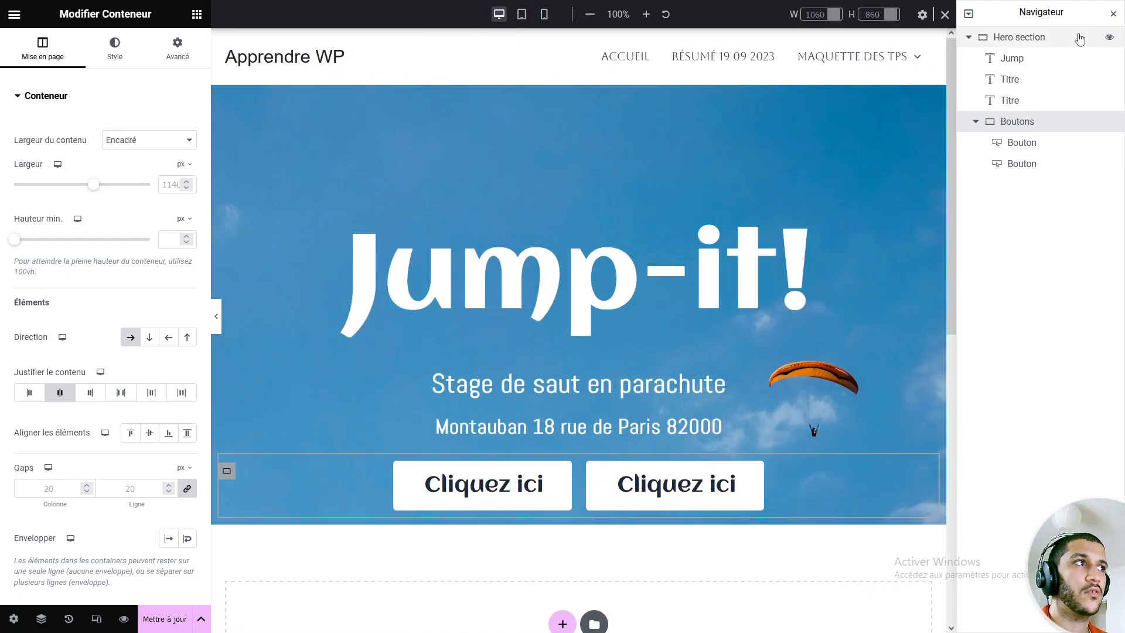
Consult the button labels on the published Jump-it page and set the first button's text to "Reservation".
{"action": "left_click", "coordinate": [1039, 147]}
{"action": "mouse_move", "coordinate": [809, 2]}
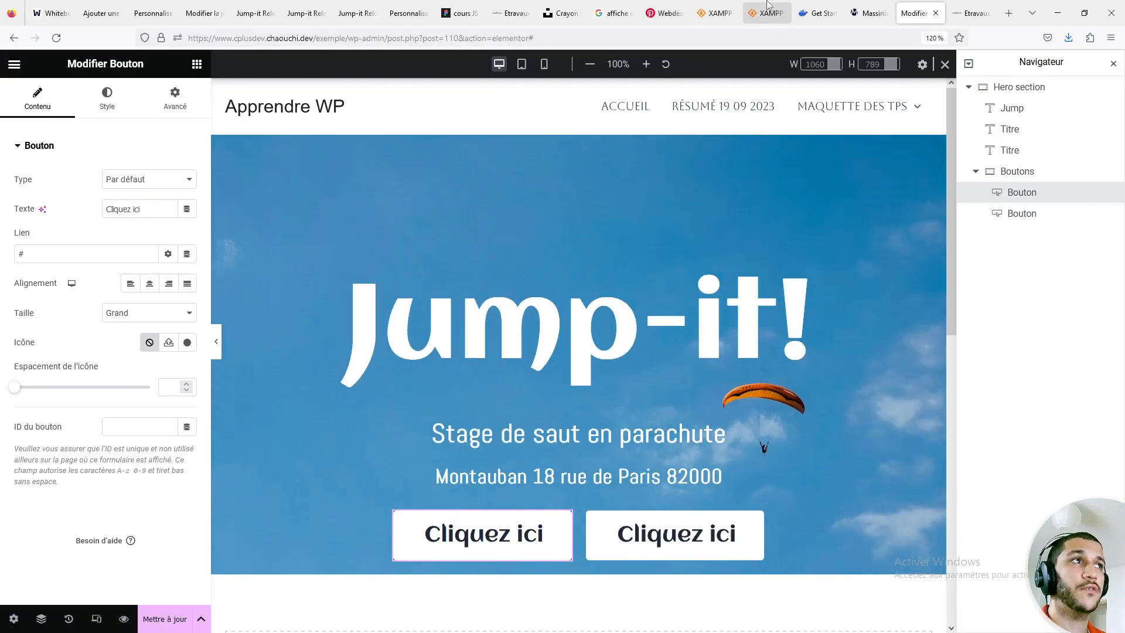
{"action": "left_click", "coordinate": [267, 6]}
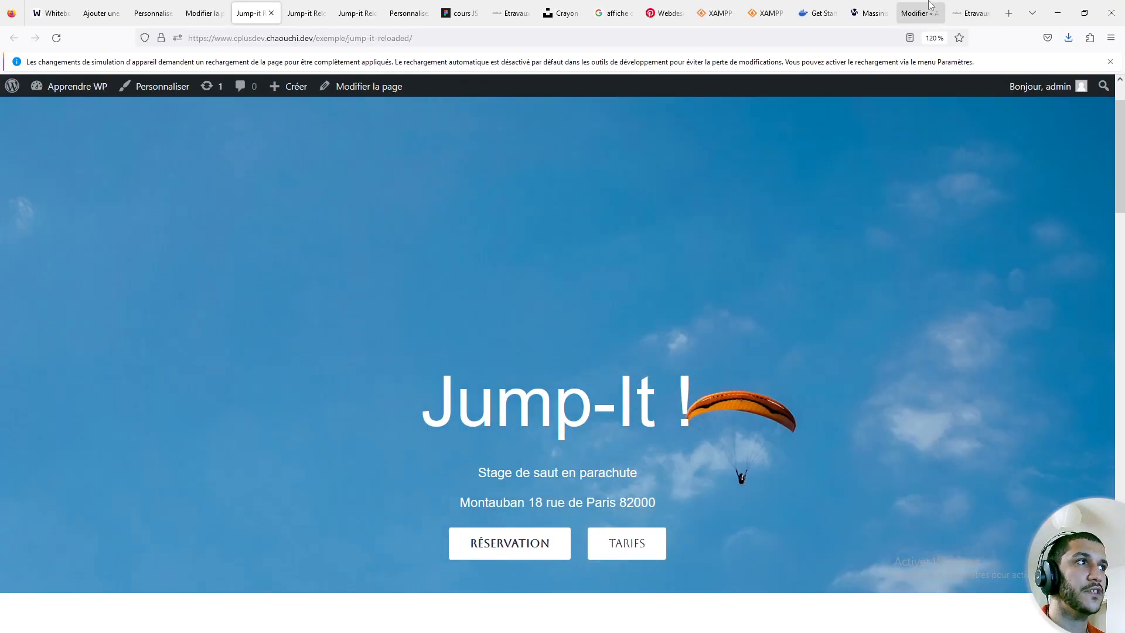
{"action": "left_click", "coordinate": [925, 6]}
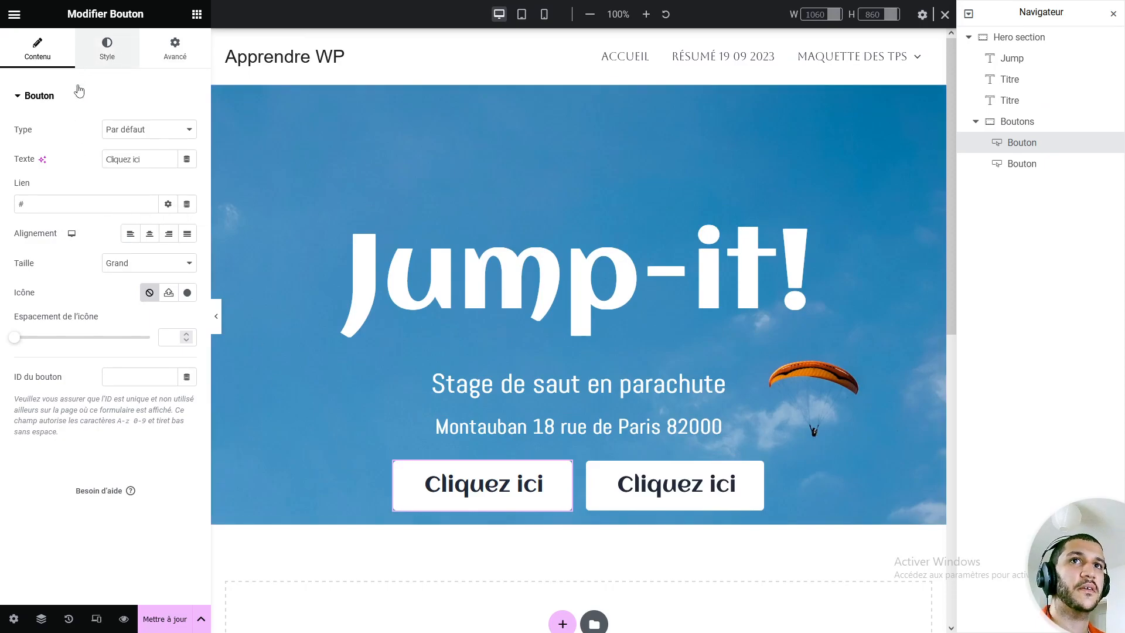
{"action": "triple_click", "coordinate": [144, 157]}
{"action": "type", "text": "R"}
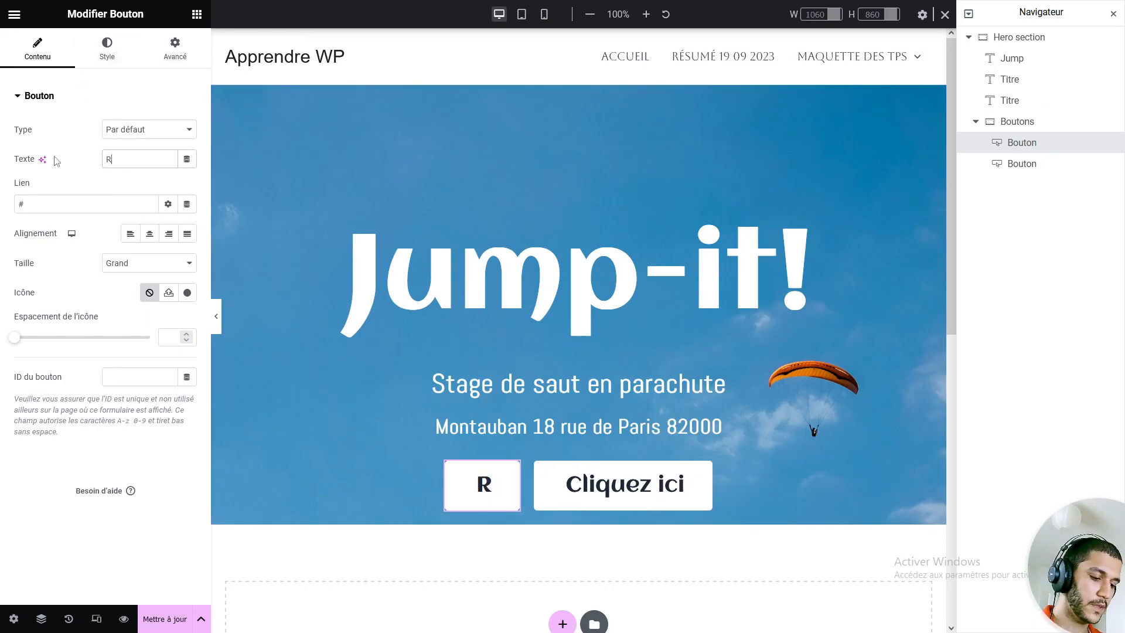
{"action": "type", "text": "eservation"}
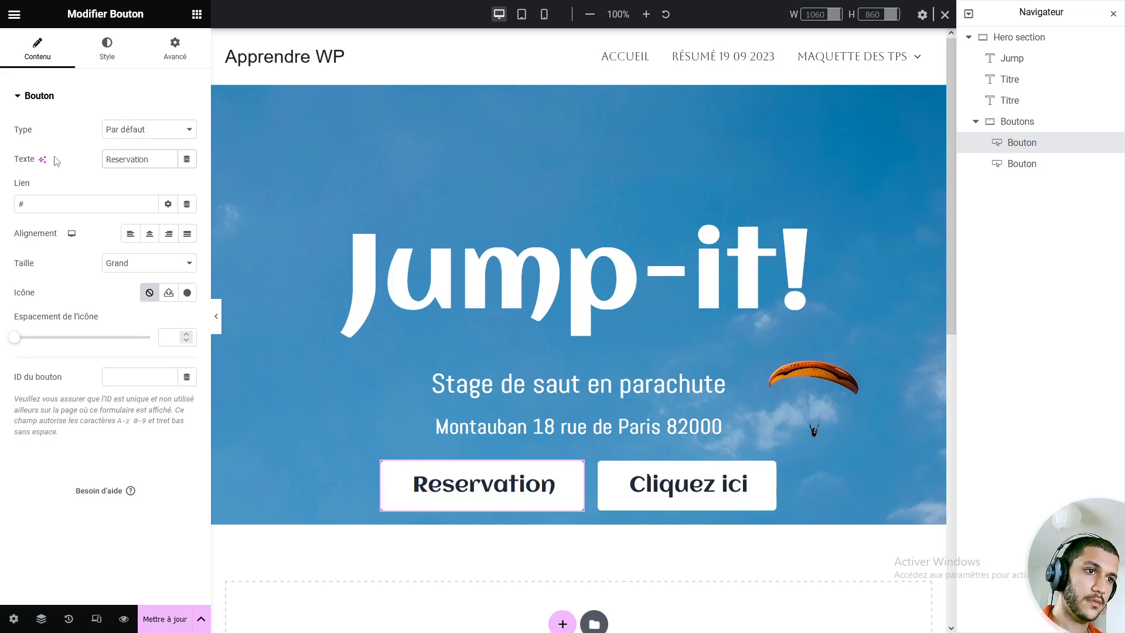
Set the second button's text to "Tarifs".
{"action": "left_click", "coordinate": [705, 491]}
{"action": "left_click_drag", "start_coordinate": [142, 160], "coordinate": [81, 166]}
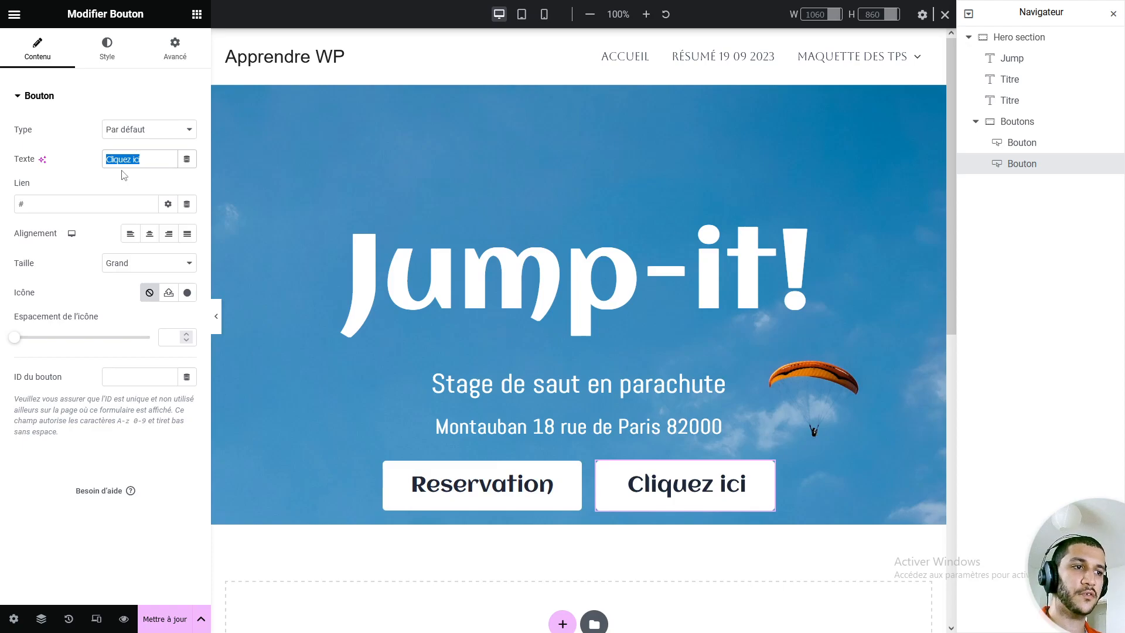
{"action": "type", "text": "Tarifs"}
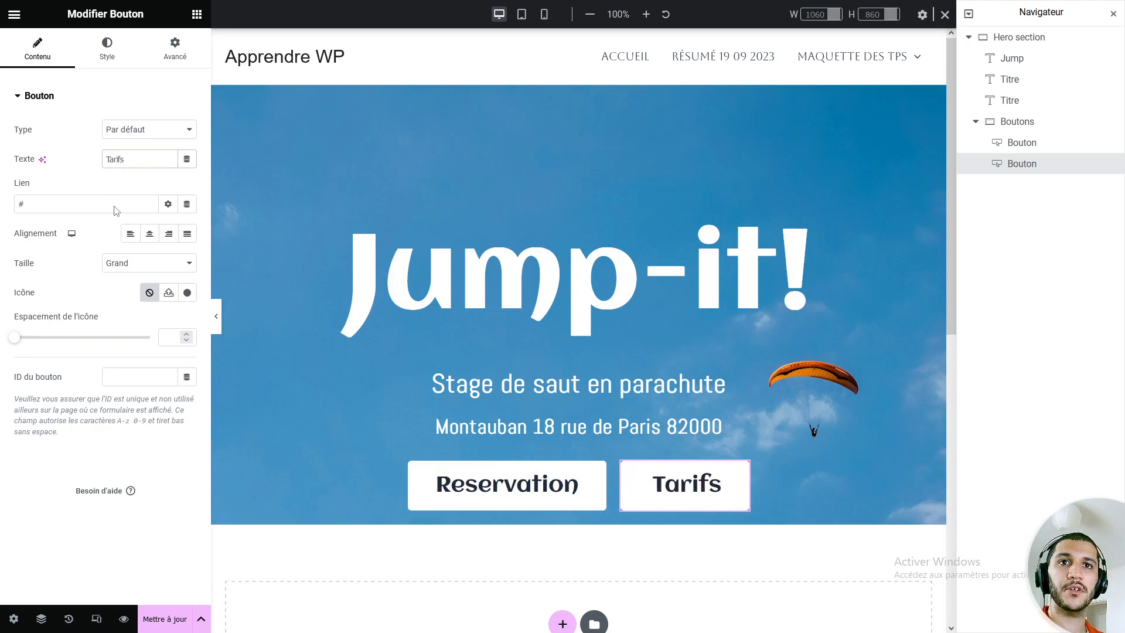
Try lighter font weights on the "Tarifs" button and set its weight to 200 (Extra fin).
{"action": "left_click", "coordinate": [106, 58]}
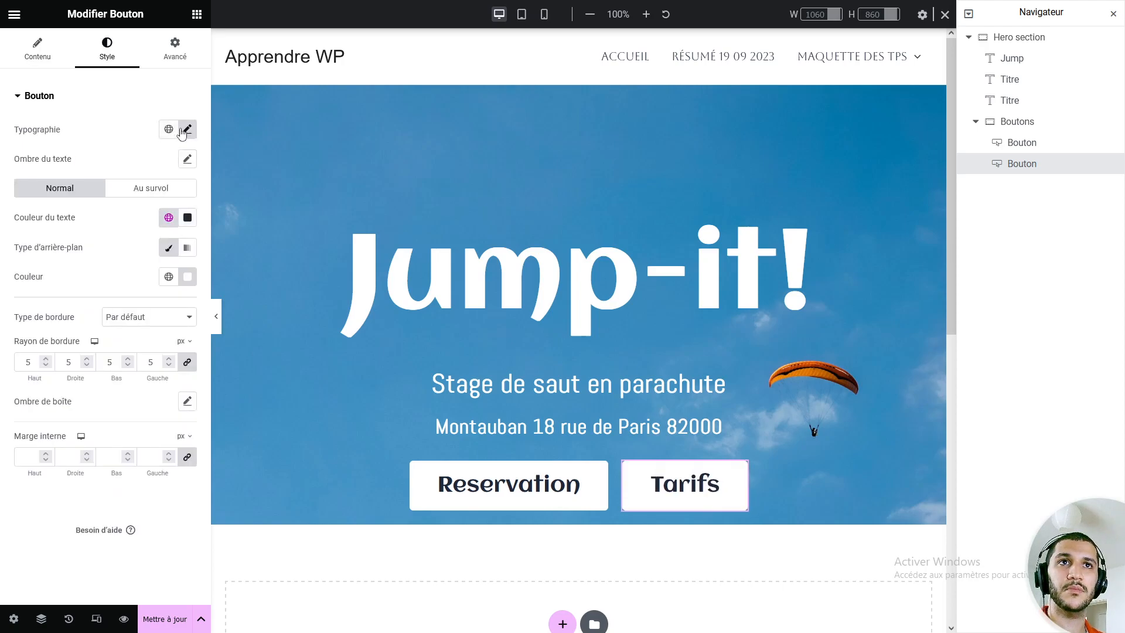
{"action": "left_click", "coordinate": [188, 128]}
{"action": "left_click", "coordinate": [138, 270]}
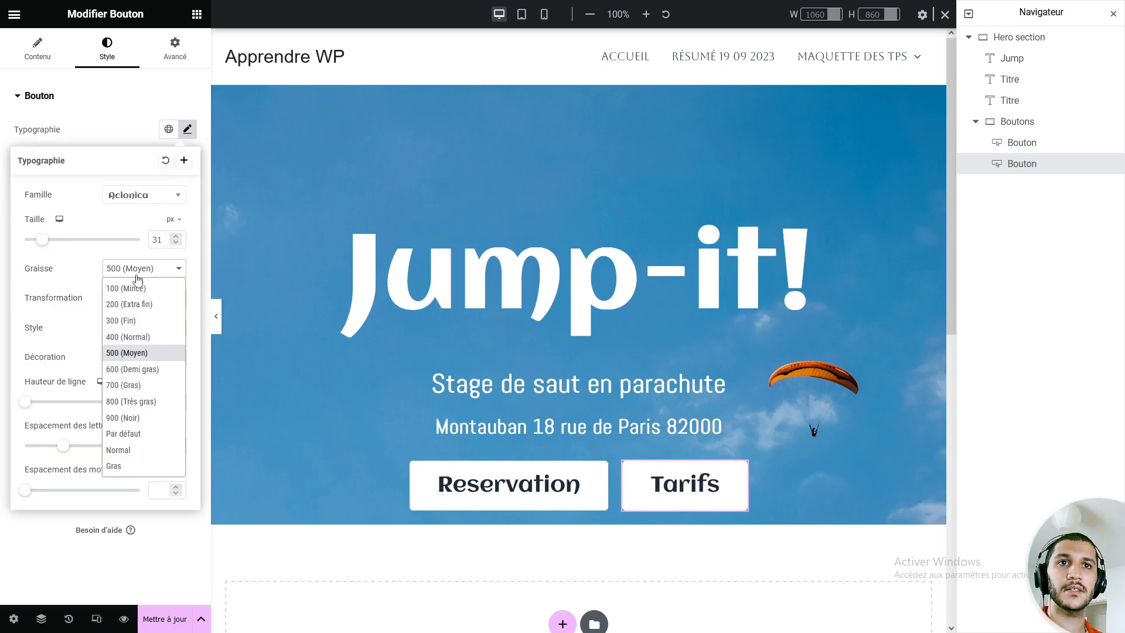
{"action": "left_click", "coordinate": [143, 338]}
{"action": "left_click", "coordinate": [144, 270]}
{"action": "left_click", "coordinate": [138, 324]}
{"action": "left_click", "coordinate": [149, 268]}
{"action": "left_click", "coordinate": [141, 300]}
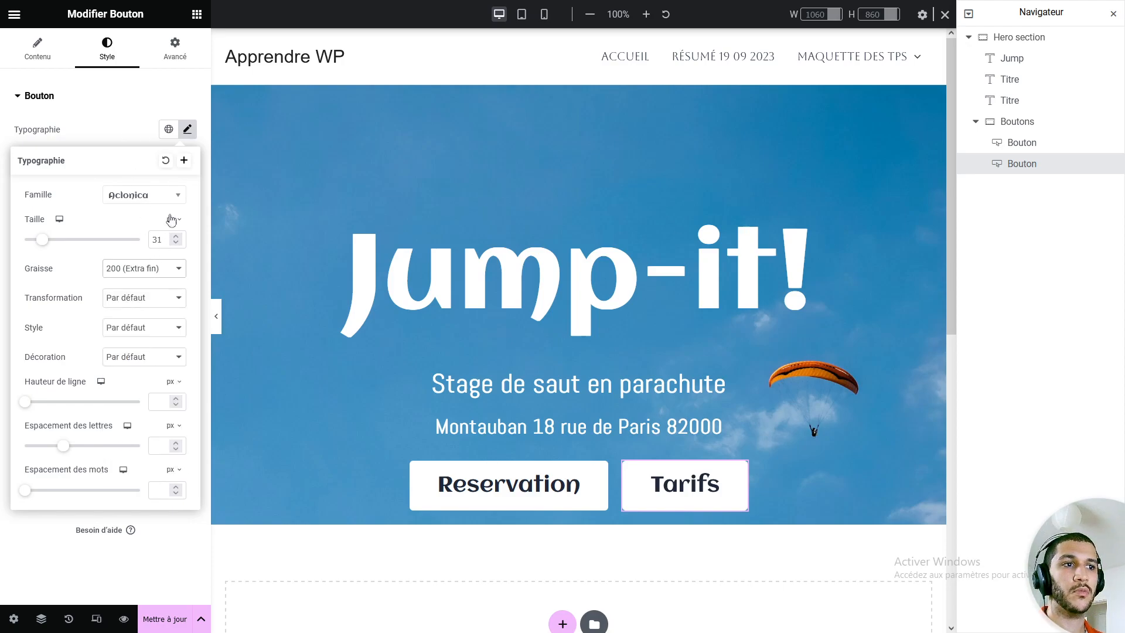
{"action": "left_click", "coordinate": [692, 488]}
{"action": "left_click", "coordinate": [188, 135]}
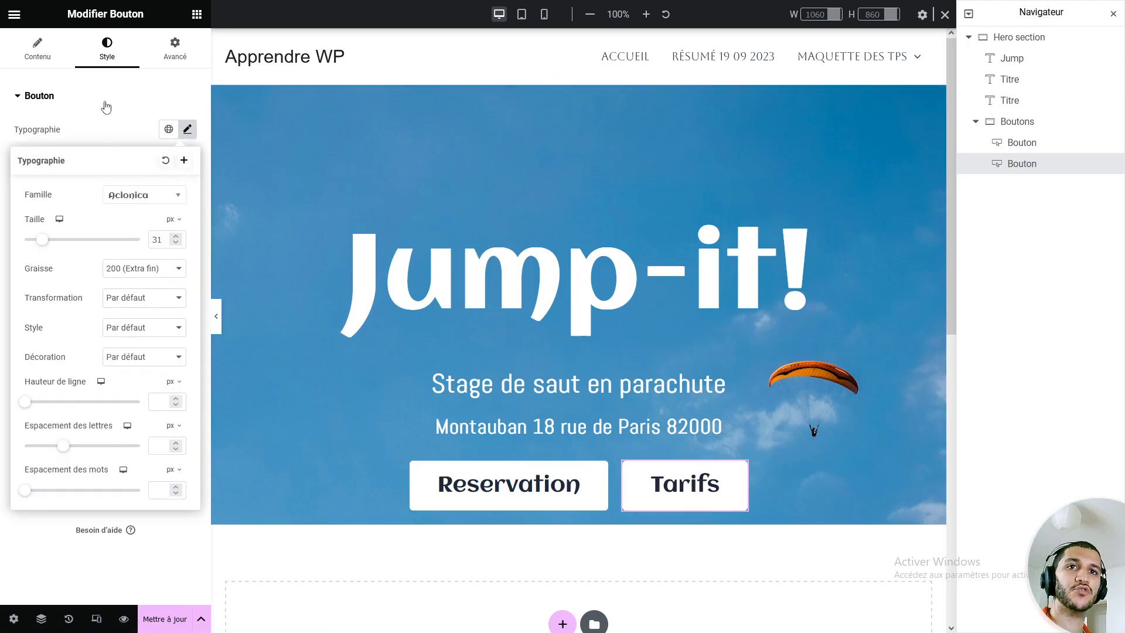
{"action": "left_click", "coordinate": [118, 132]}
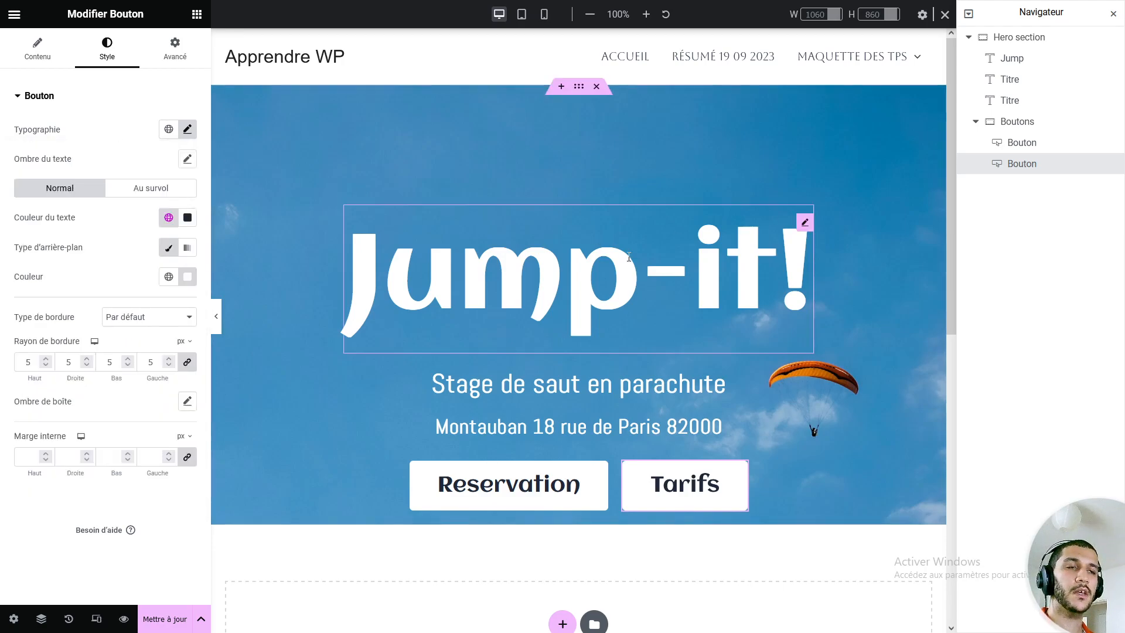
Set the Jump-it! title's letter spacing to 5.6 px.
{"action": "left_click", "coordinate": [625, 253]}
{"action": "left_click", "coordinate": [187, 159]}
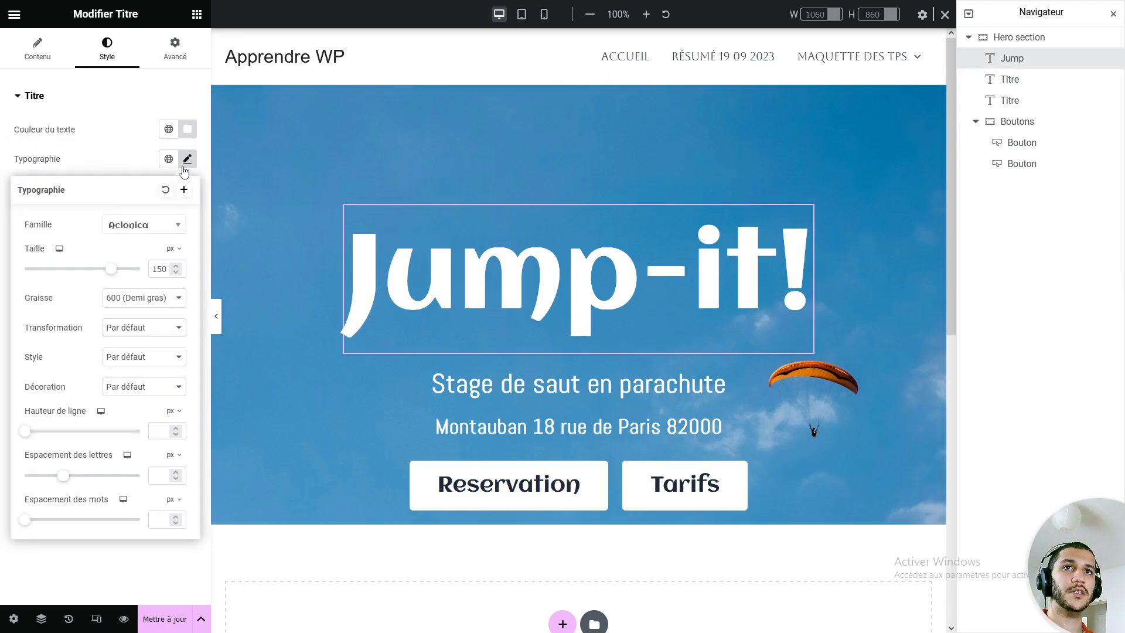
{"action": "left_click_drag", "start_coordinate": [65, 480], "coordinate": [110, 479]}
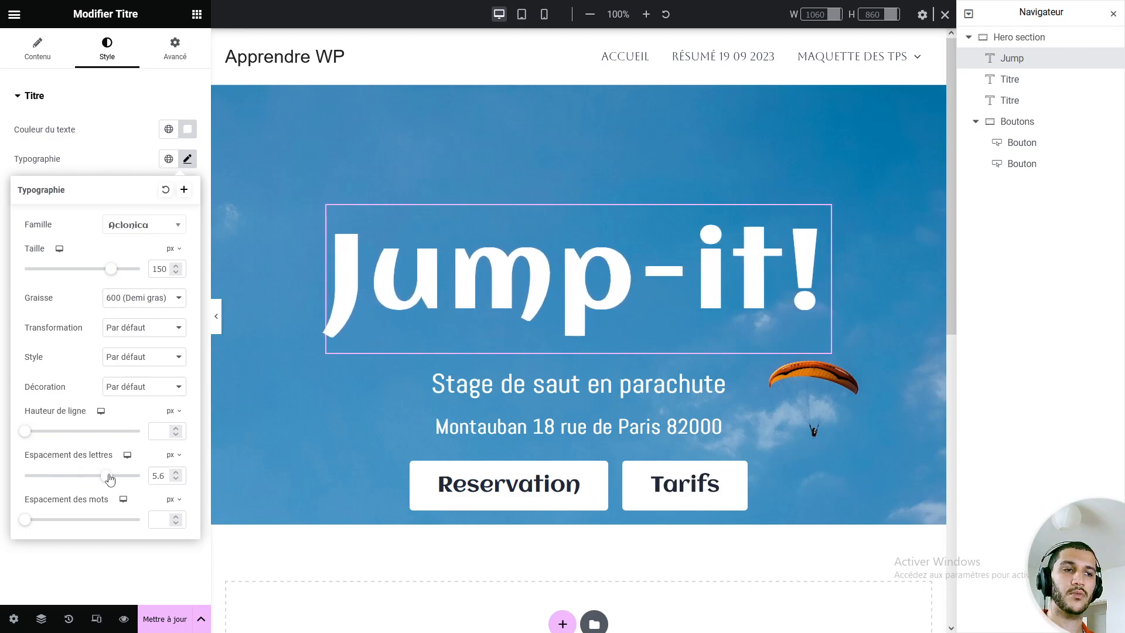
Preview the page at full width without the editing panel and device bar, checking the hero's fixed background while moving through the page.
{"action": "left_click", "coordinate": [123, 157]}
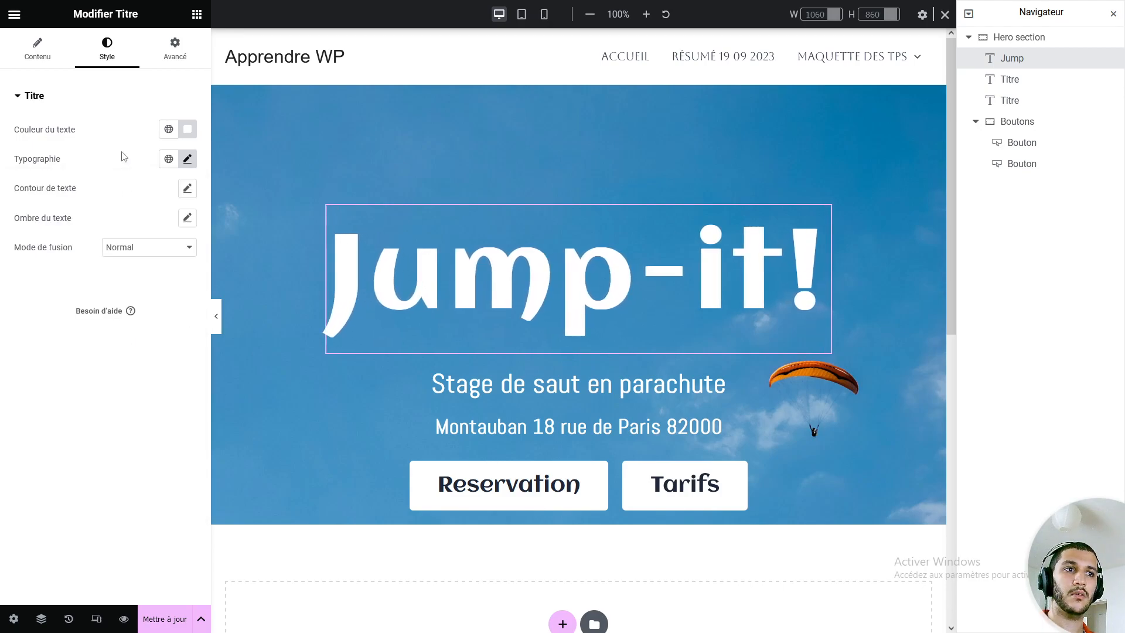
{"action": "left_click", "coordinate": [216, 320]}
{"action": "scroll", "coordinate": [925, 402], "scroll_direction": "down", "scroll_amount": 2}
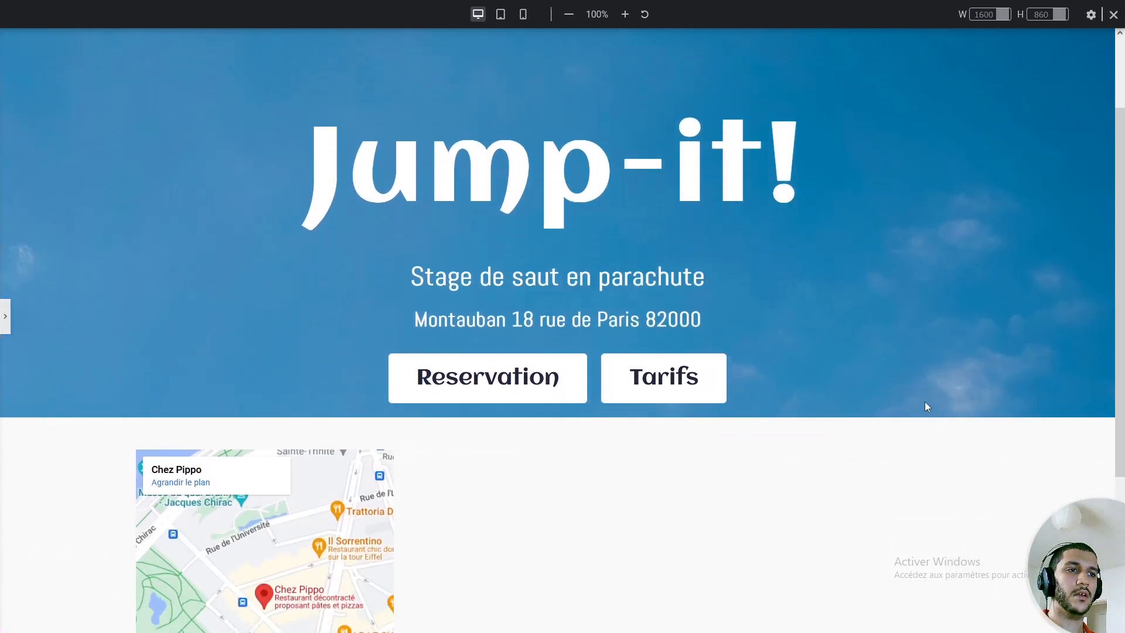
{"action": "scroll", "coordinate": [926, 405], "scroll_direction": "up", "scroll_amount": 2}
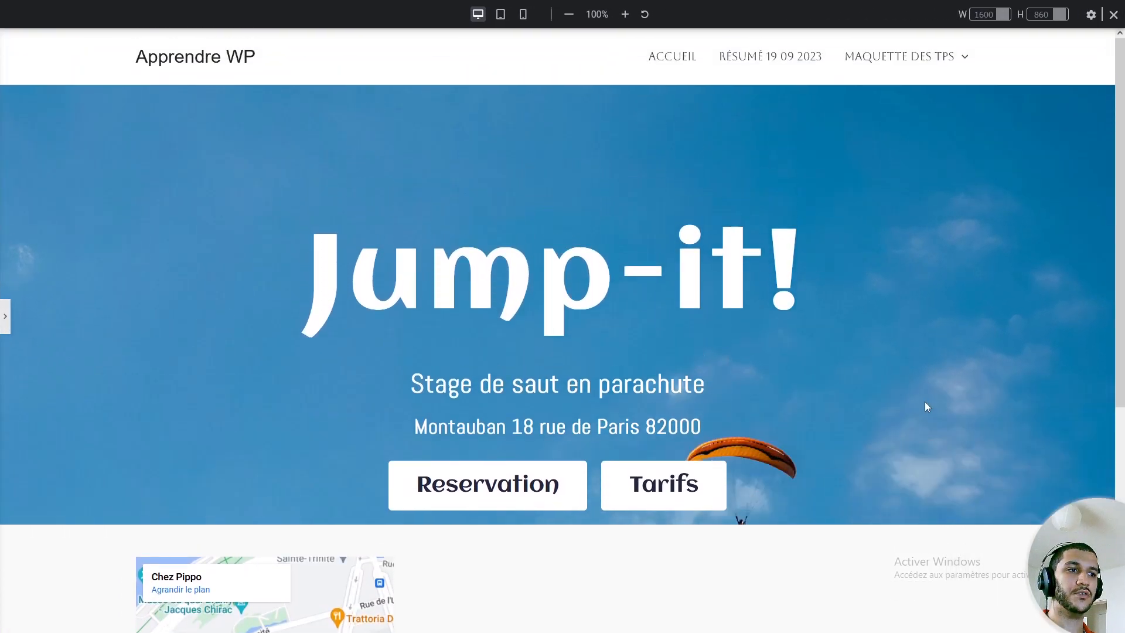
{"action": "left_click", "coordinate": [4, 324]}
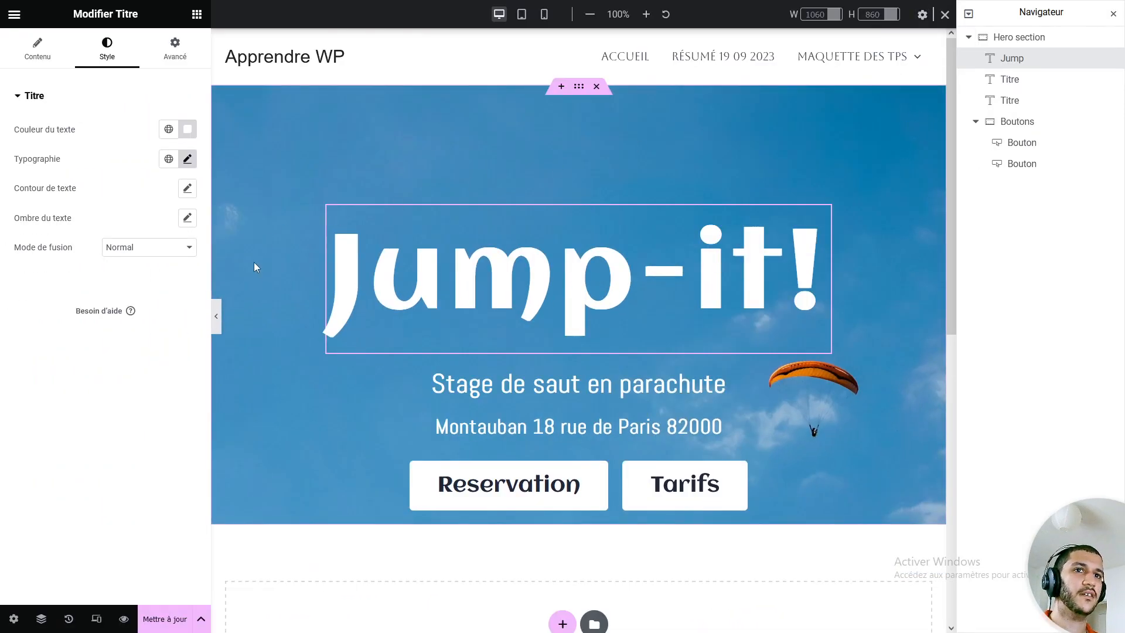
{"action": "left_click", "coordinate": [217, 316]}
{"action": "left_click", "coordinate": [1117, 12]}
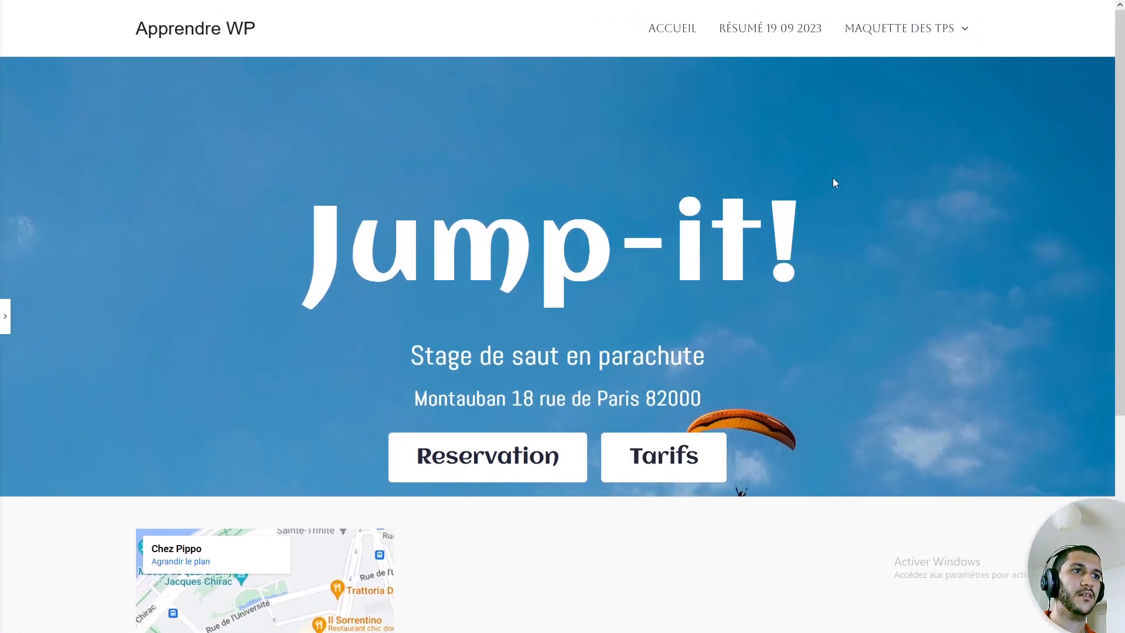
{"action": "scroll", "coordinate": [835, 183], "scroll_direction": "down", "scroll_amount": 2}
{"action": "scroll", "coordinate": [835, 183], "scroll_direction": "up", "scroll_amount": 2}
{"action": "scroll", "coordinate": [835, 183], "scroll_direction": "down", "scroll_amount": 3}
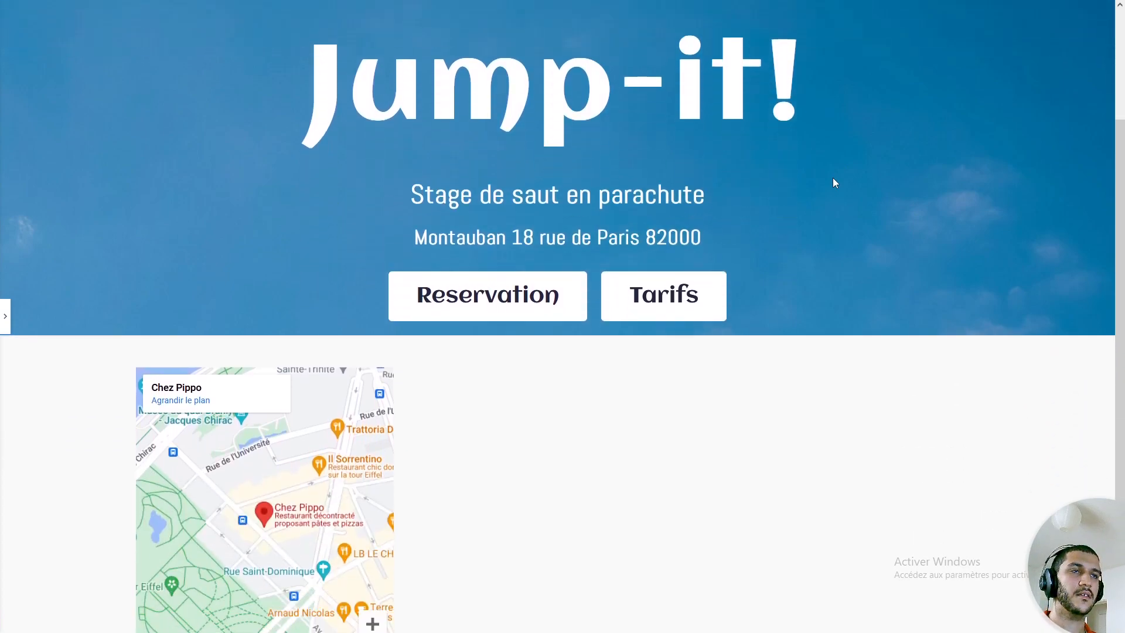
{"action": "scroll", "coordinate": [835, 183], "scroll_direction": "up", "scroll_amount": 3}
{"action": "scroll", "coordinate": [835, 183], "scroll_direction": "down", "scroll_amount": 5}
{"action": "scroll", "coordinate": [835, 182], "scroll_direction": "up", "scroll_amount": 5}
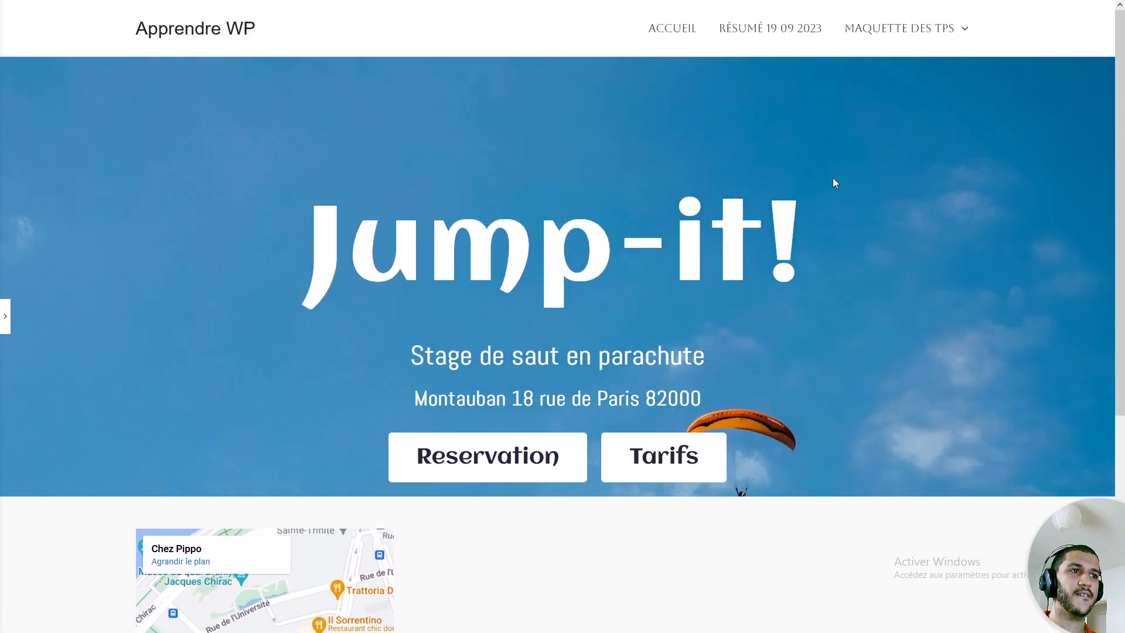
{"action": "left_click", "coordinate": [6, 316]}
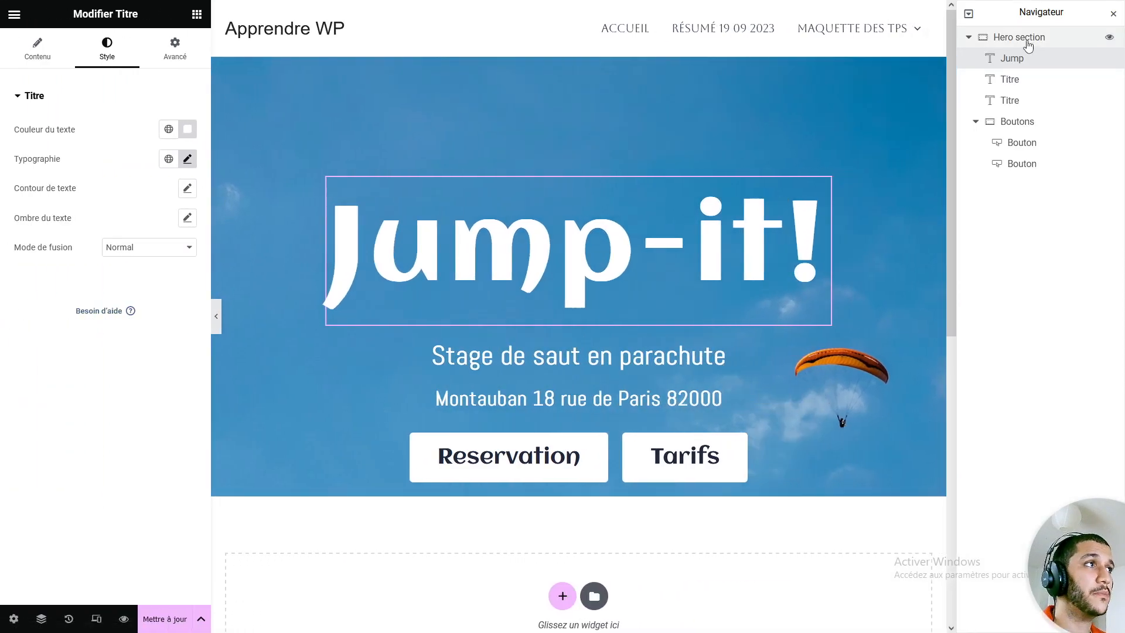
Unlink the Hero section container's inner padding values and set its bottom padding to 25 px.
{"action": "left_click", "coordinate": [1028, 41]}
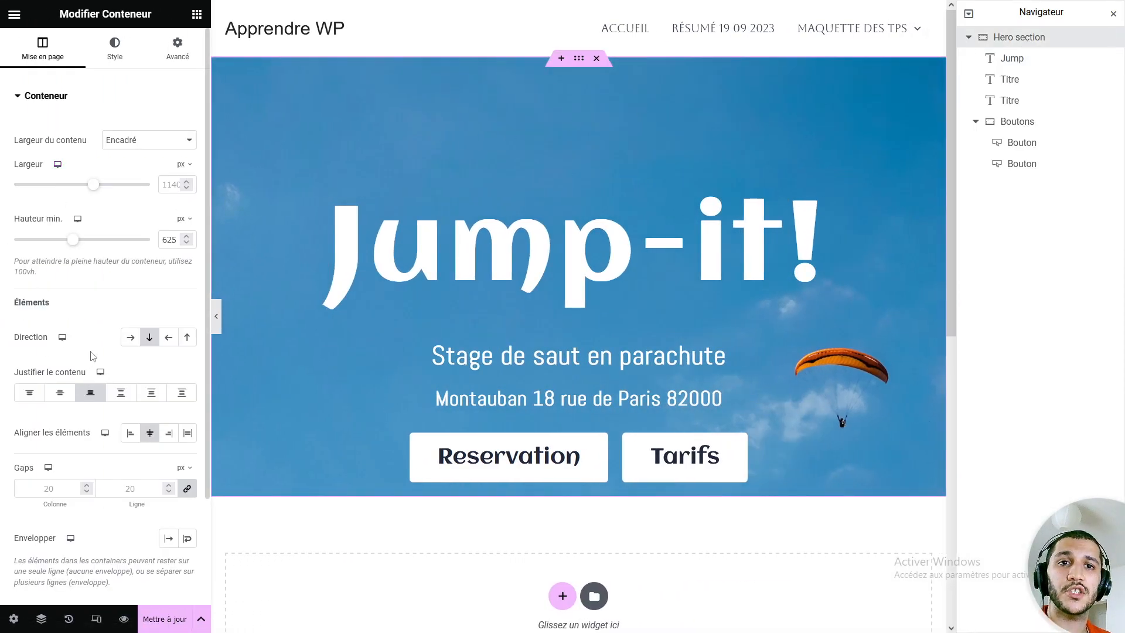
{"action": "scroll", "coordinate": [92, 362], "scroll_direction": "down", "scroll_amount": 2}
{"action": "scroll", "coordinate": [91, 327], "scroll_direction": "up", "scroll_amount": 2}
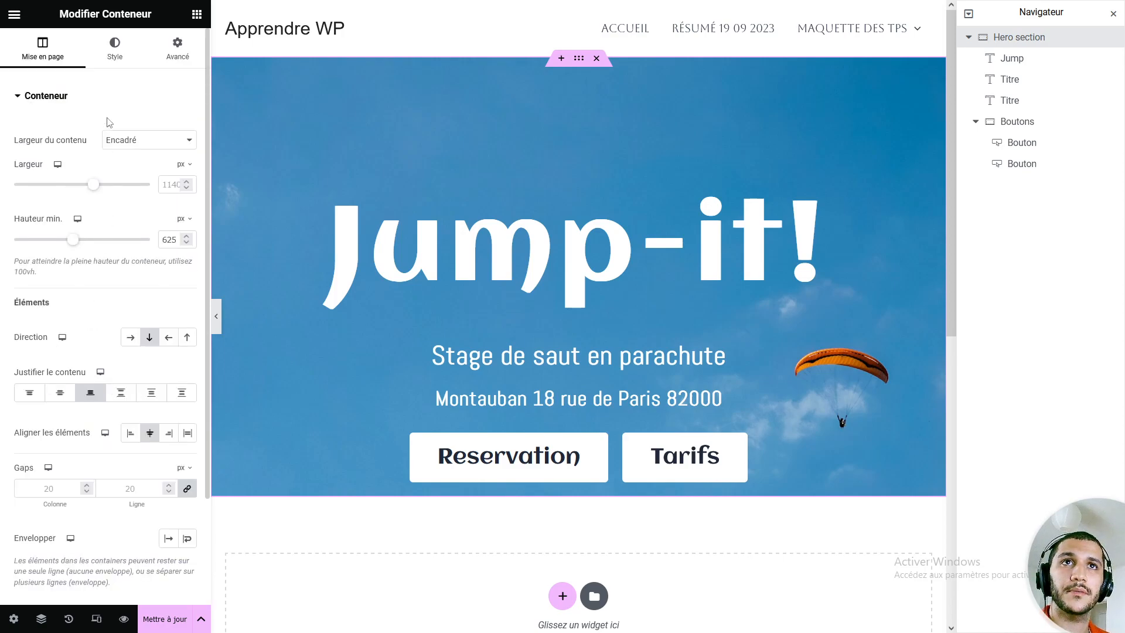
{"action": "left_click", "coordinate": [176, 51]}
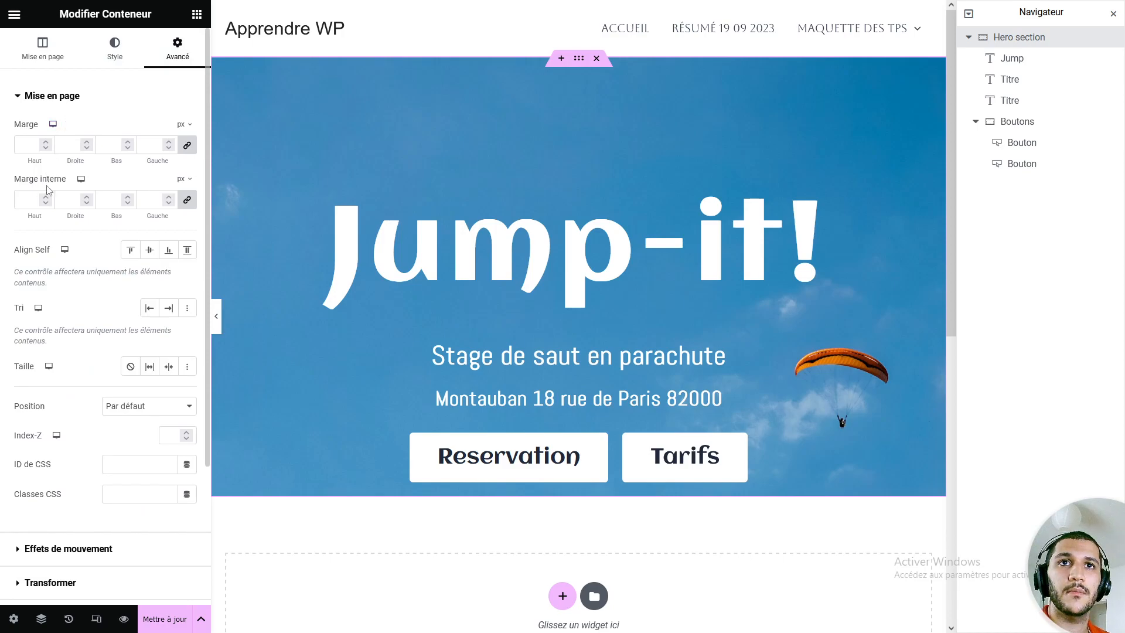
{"action": "left_click", "coordinate": [187, 200]}
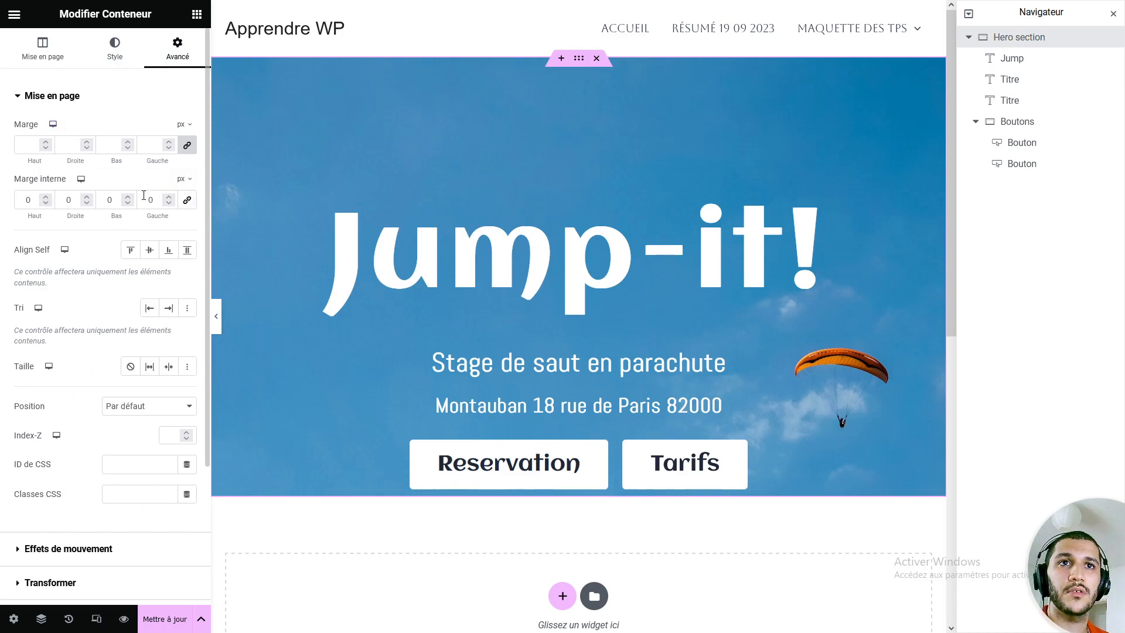
{"action": "left_click", "coordinate": [128, 198]}
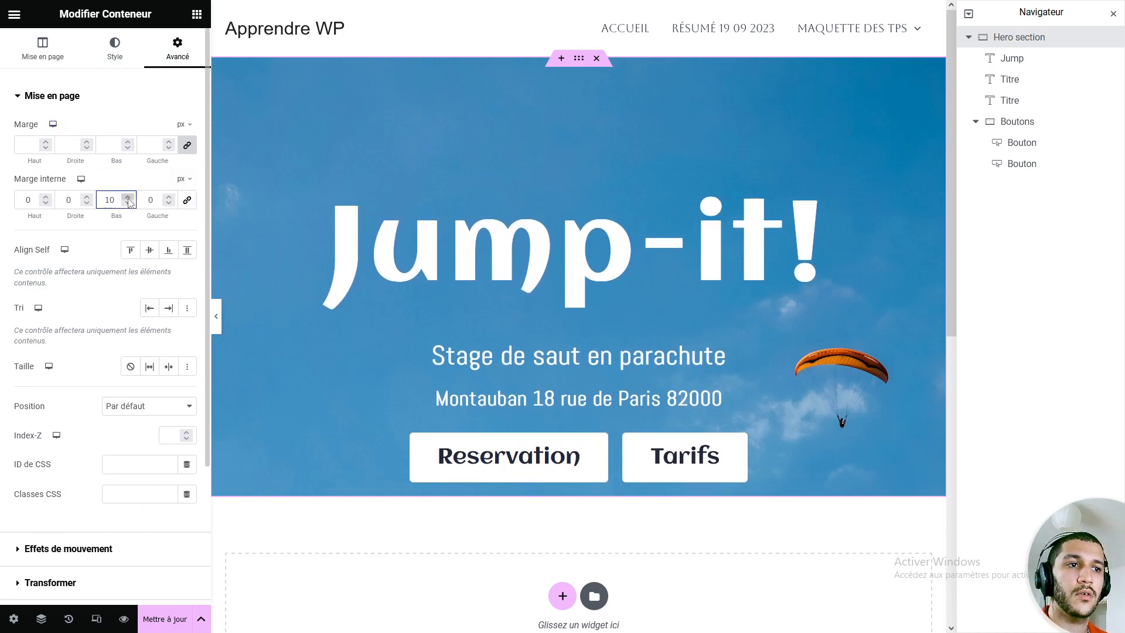
{"action": "left_click", "coordinate": [128, 198]}
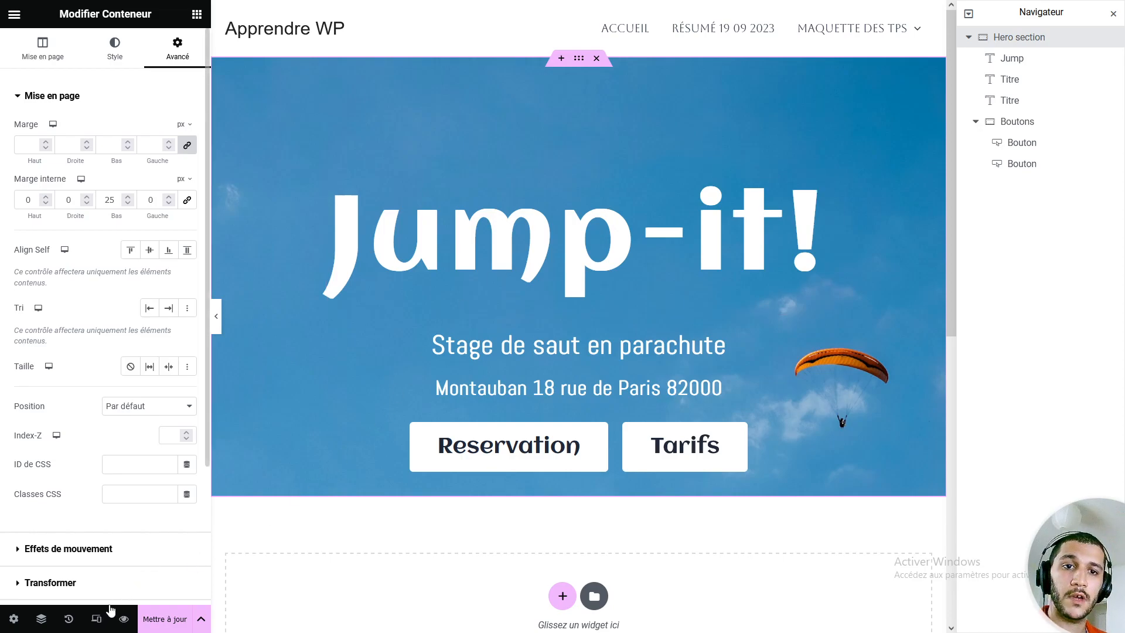
Turn on the responsive preview, check the hero in tablet portrait, and switch to mobile portrait.
{"action": "left_click", "coordinate": [97, 619]}
{"action": "left_click", "coordinate": [522, 14]}
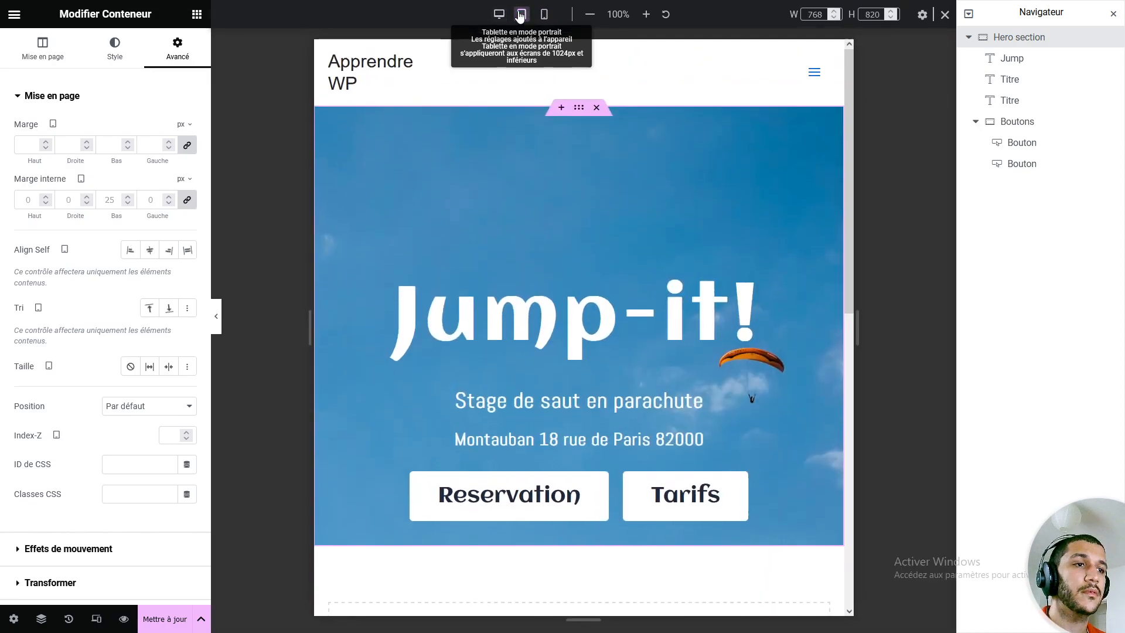
{"action": "left_click", "coordinate": [540, 16]}
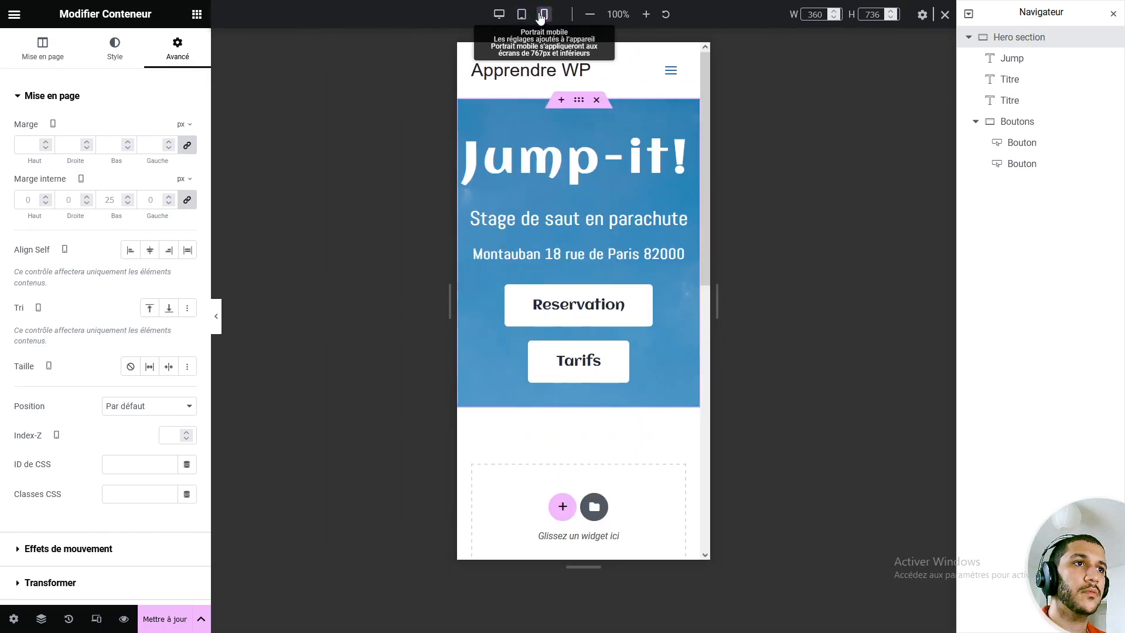
Try linked inner padding of up to 9 px on all sides of the Hero section container for mobile.
{"action": "triple_click", "coordinate": [129, 204]}
{"action": "double_click", "coordinate": [129, 198]}
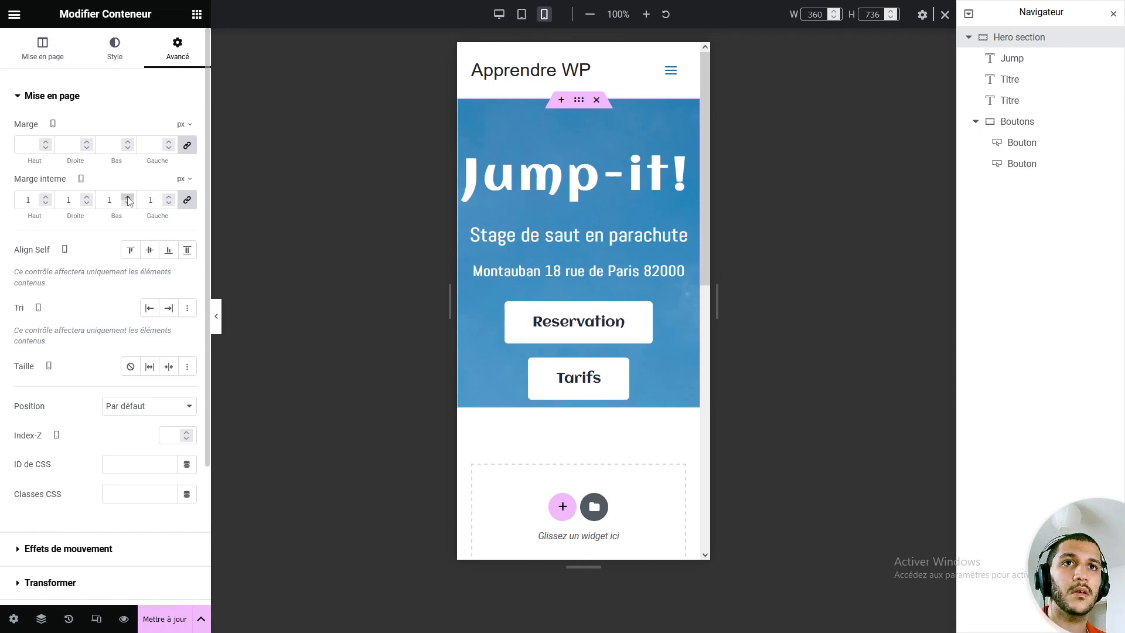
{"action": "left_click", "coordinate": [129, 204]}
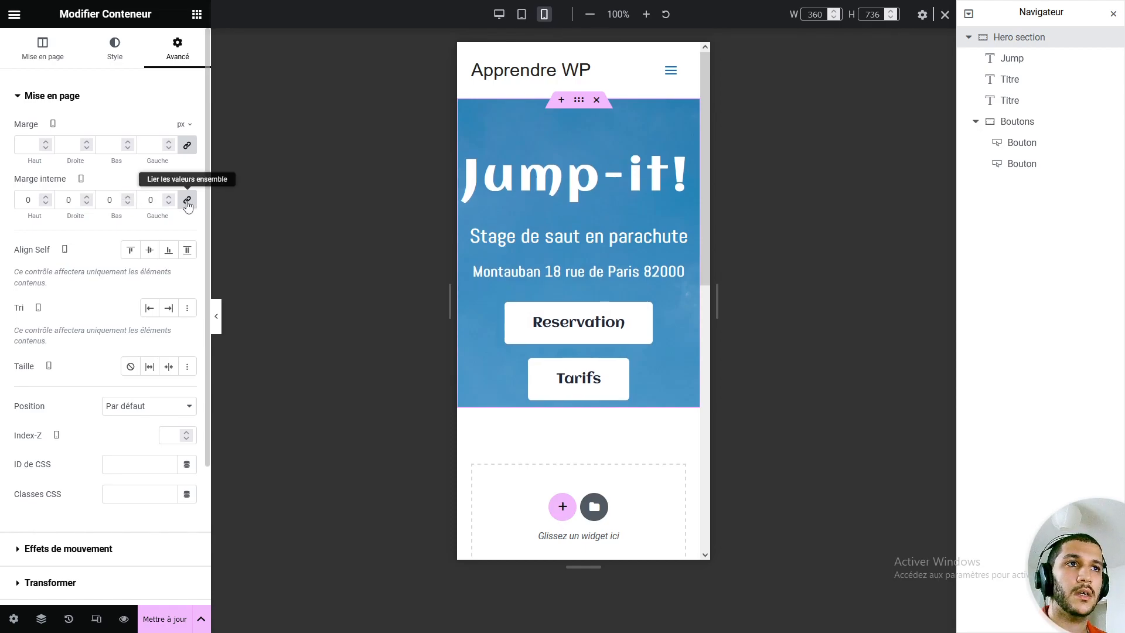
{"action": "left_click", "coordinate": [188, 207]}
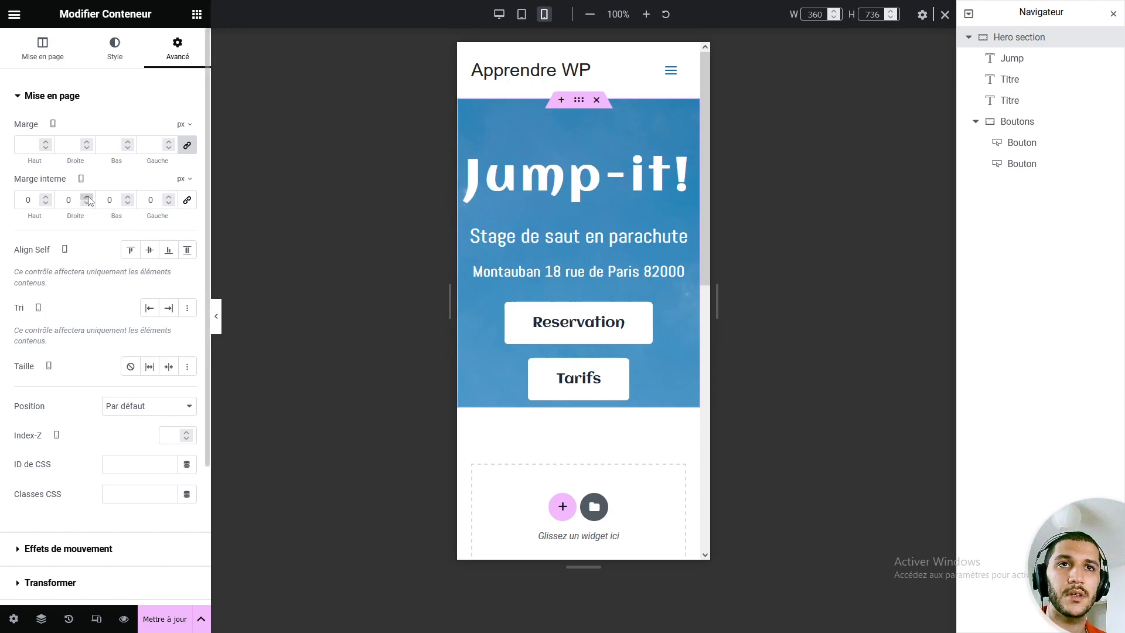
{"action": "left_click", "coordinate": [187, 200]}
{"action": "left_click", "coordinate": [169, 197]}
{"action": "left_click", "coordinate": [169, 197]}
{"action": "left_click", "coordinate": [168, 197]}
{"action": "left_click", "coordinate": [172, 198]}
{"action": "left_click", "coordinate": [170, 204]}
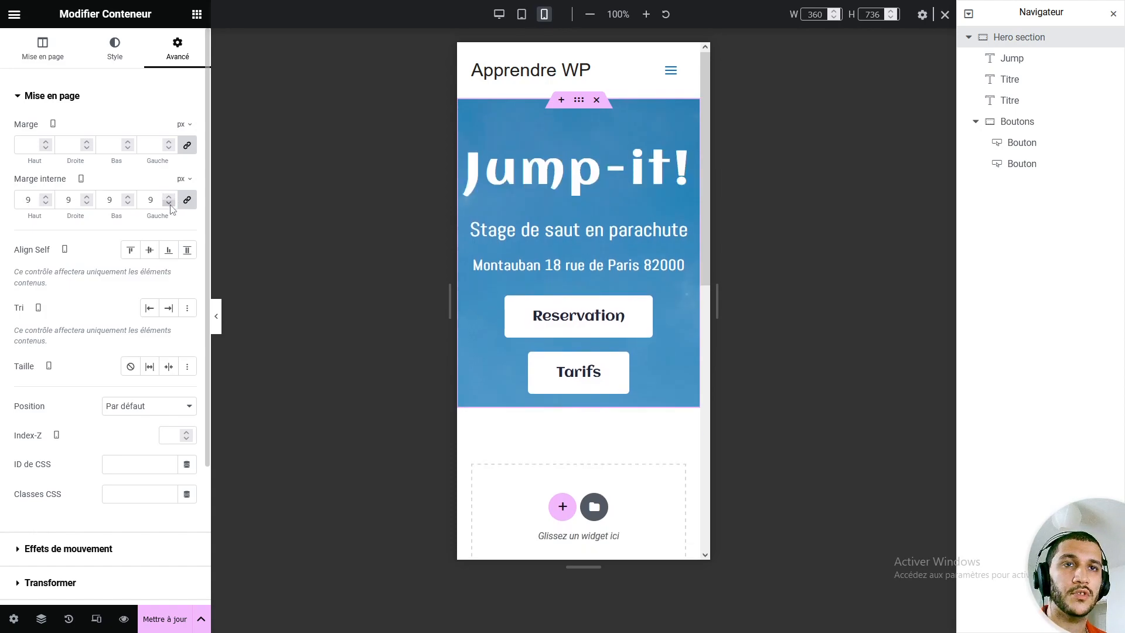
Unlink the Hero section's mobile inner padding and set its left and right values to 15 px.
{"action": "left_click", "coordinate": [186, 202]}
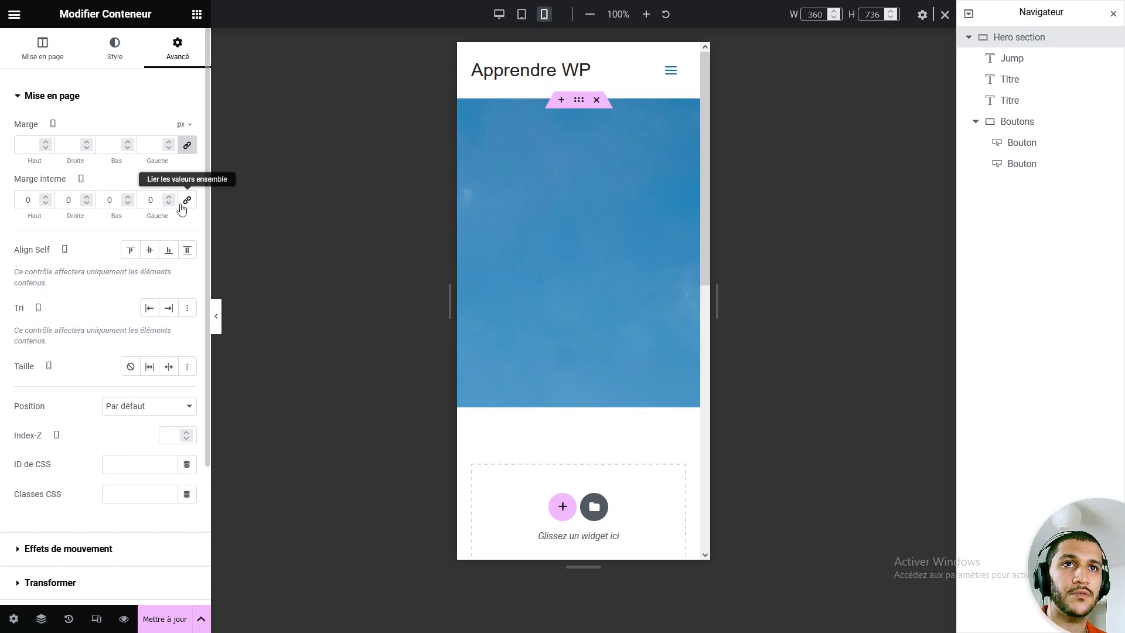
{"action": "left_click", "coordinate": [169, 199]}
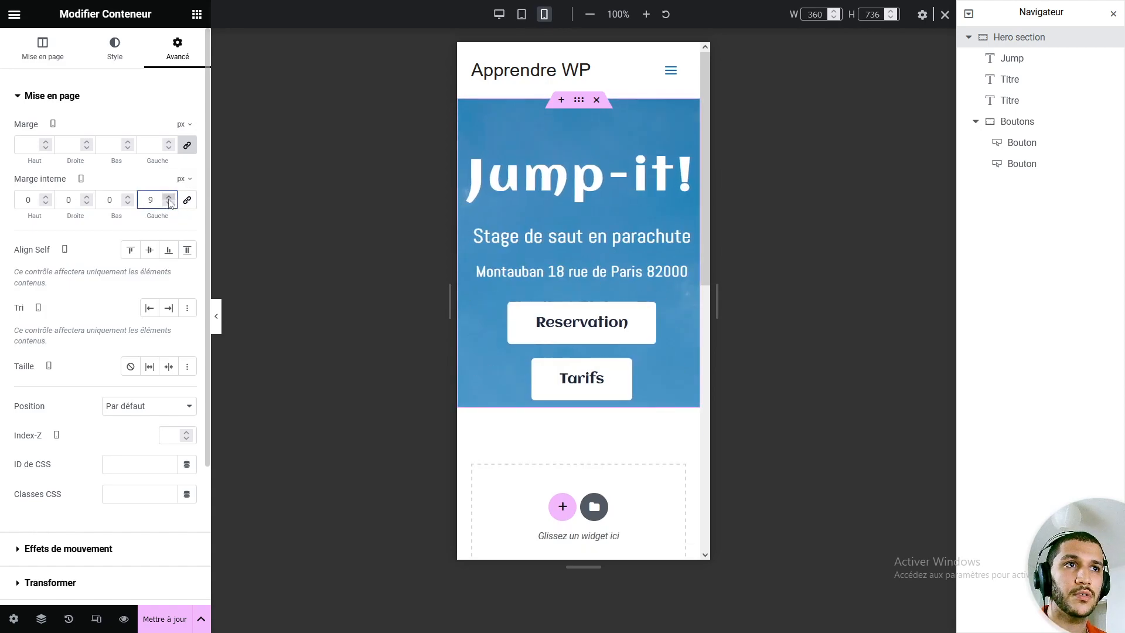
{"action": "left_click", "coordinate": [169, 198]}
{"action": "left_click", "coordinate": [86, 198]}
{"action": "left_click", "coordinate": [86, 198]}
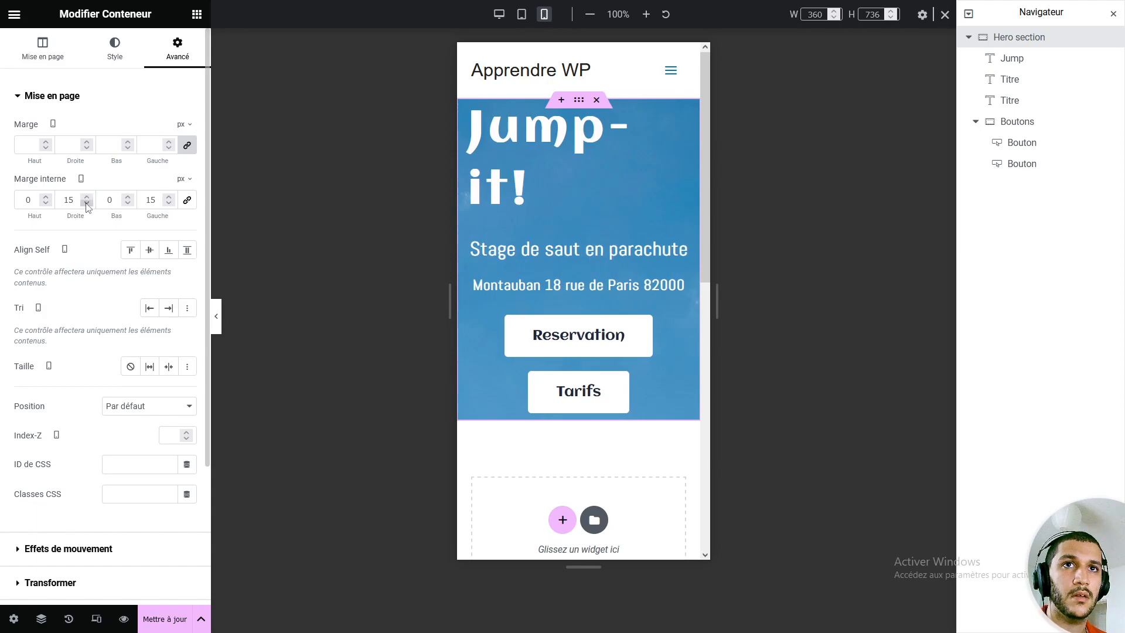
Set the Hero section's mobile bottom and top inner padding to 15 px each.
{"action": "left_click", "coordinate": [127, 198]}
{"action": "left_click", "coordinate": [129, 197]}
{"action": "left_click", "coordinate": [128, 197]}
{"action": "left_click", "coordinate": [128, 197]}
{"action": "left_click", "coordinate": [128, 198]}
{"action": "left_click", "coordinate": [45, 198]}
{"action": "left_click", "coordinate": [45, 198]}
{"action": "left_click", "coordinate": [46, 197]}
{"action": "left_click", "coordinate": [46, 197]}
{"action": "left_click", "coordinate": [46, 197]}
{"action": "left_click", "coordinate": [46, 198]}
{"action": "left_click", "coordinate": [45, 198]}
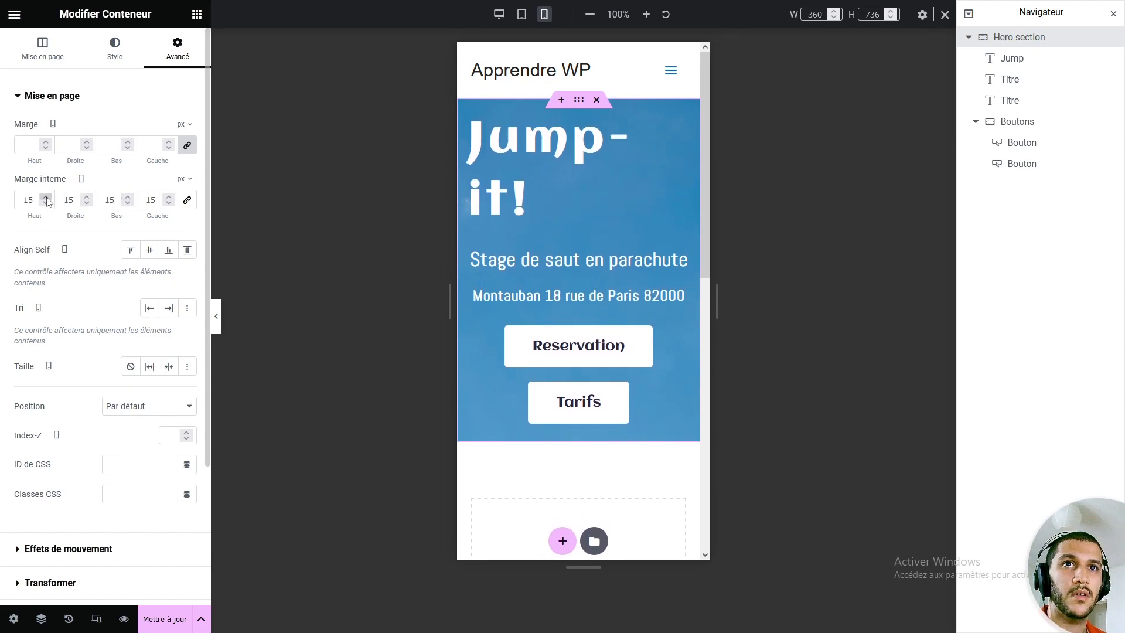
Reduce the Jump-it! title's mobile font size to 54 px so it fits on one line.
{"action": "left_click", "coordinate": [523, 184]}
{"action": "left_click", "coordinate": [188, 159]}
{"action": "left_click", "coordinate": [176, 273]}
{"action": "left_click", "coordinate": [176, 273]}
{"action": "left_click", "coordinate": [176, 272]}
{"action": "left_click", "coordinate": [176, 273]}
{"action": "left_click", "coordinate": [176, 273]}
{"action": "left_click", "coordinate": [176, 273]}
{"action": "left_click", "coordinate": [176, 272]}
{"action": "left_click", "coordinate": [176, 273]}
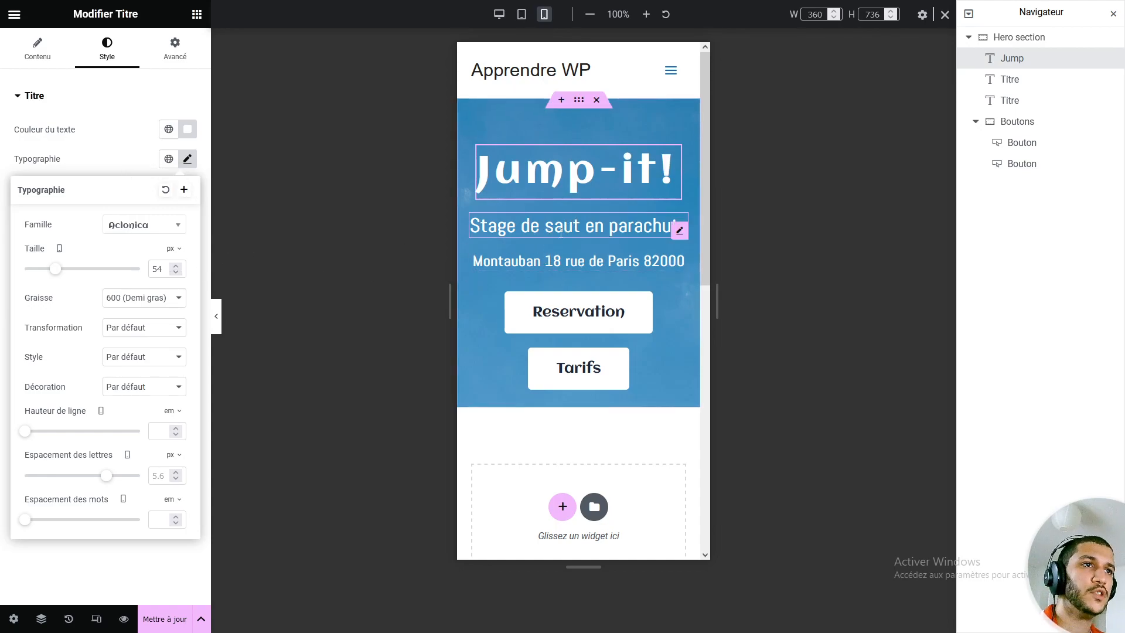
{"action": "left_click", "coordinate": [108, 170]}
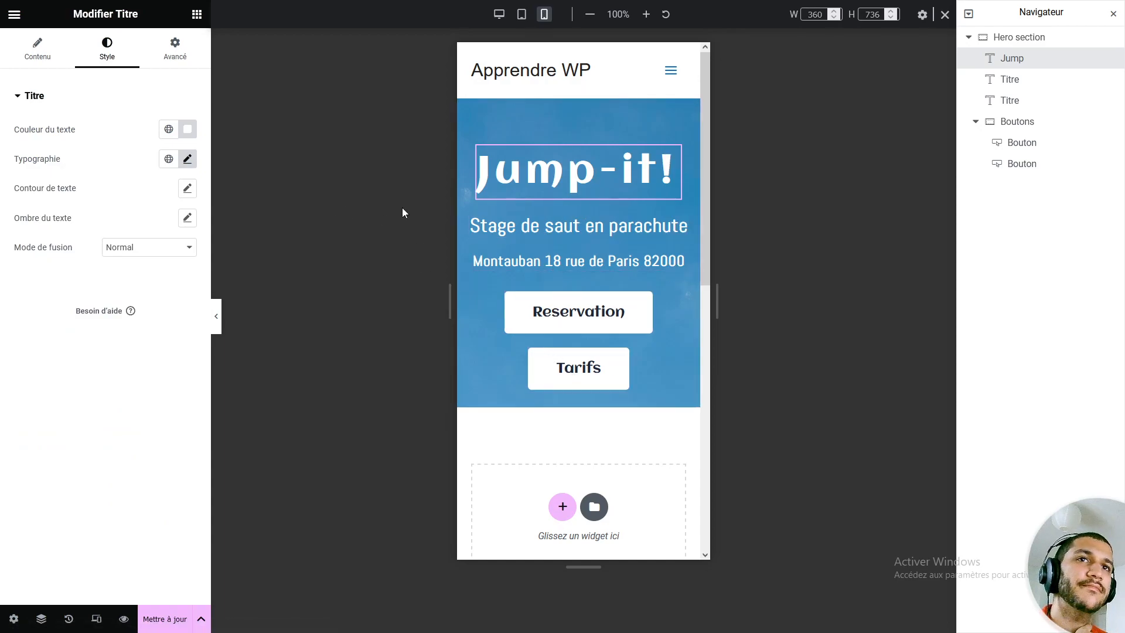
Open the Jump-it! title's motion effects settings and leave the responsive preview for the desktop view.
{"action": "left_click", "coordinate": [546, 179]}
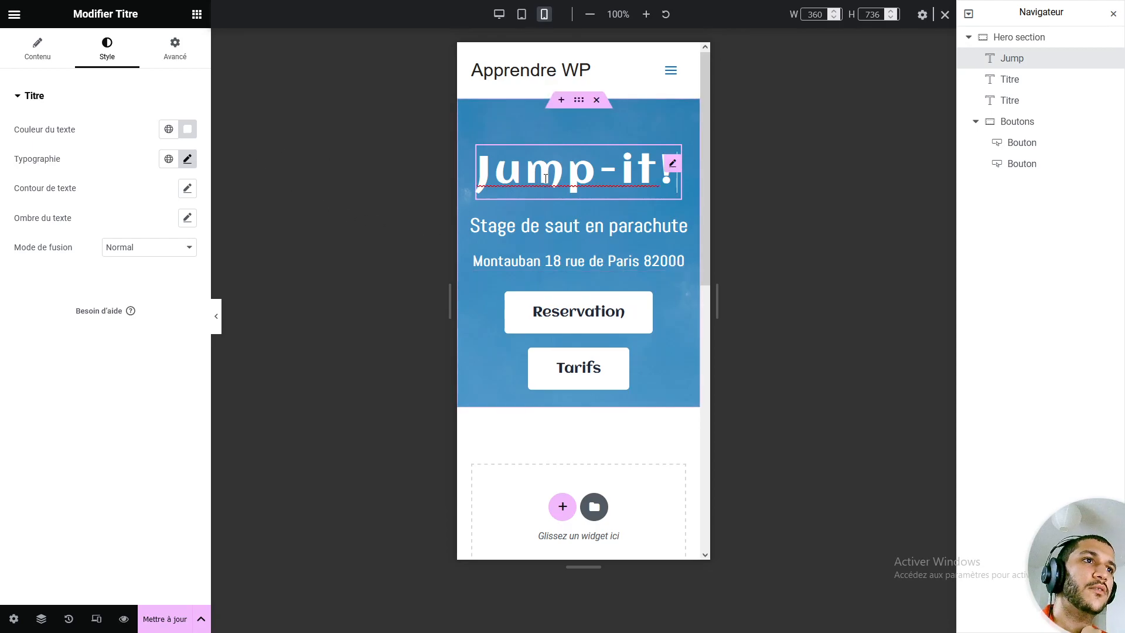
{"action": "left_click", "coordinate": [175, 49]}
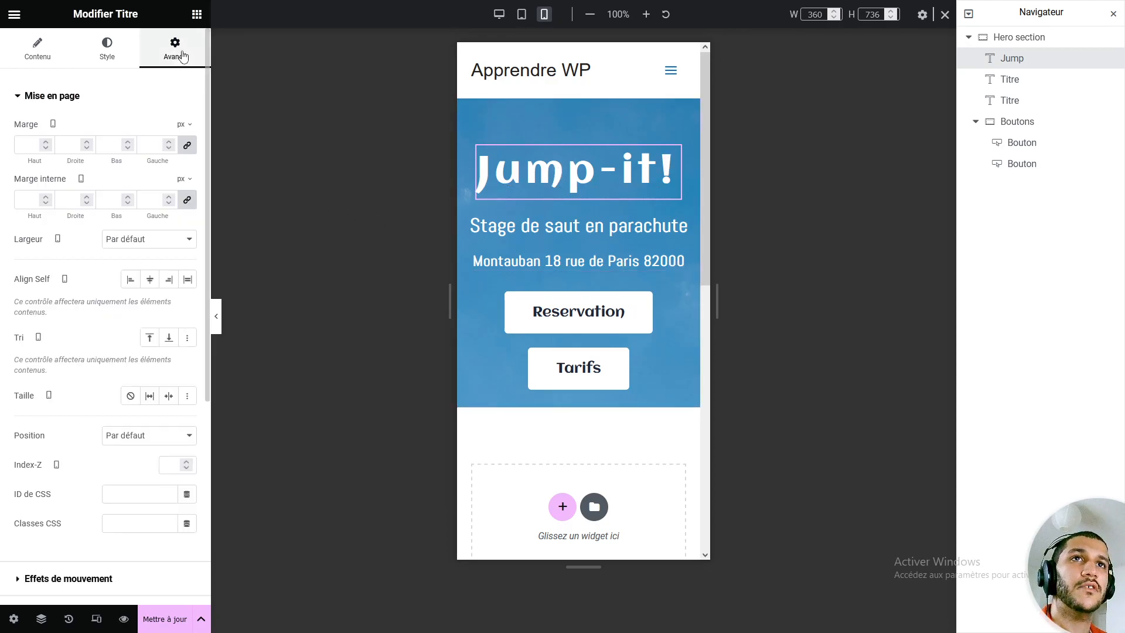
{"action": "left_click", "coordinate": [122, 100]}
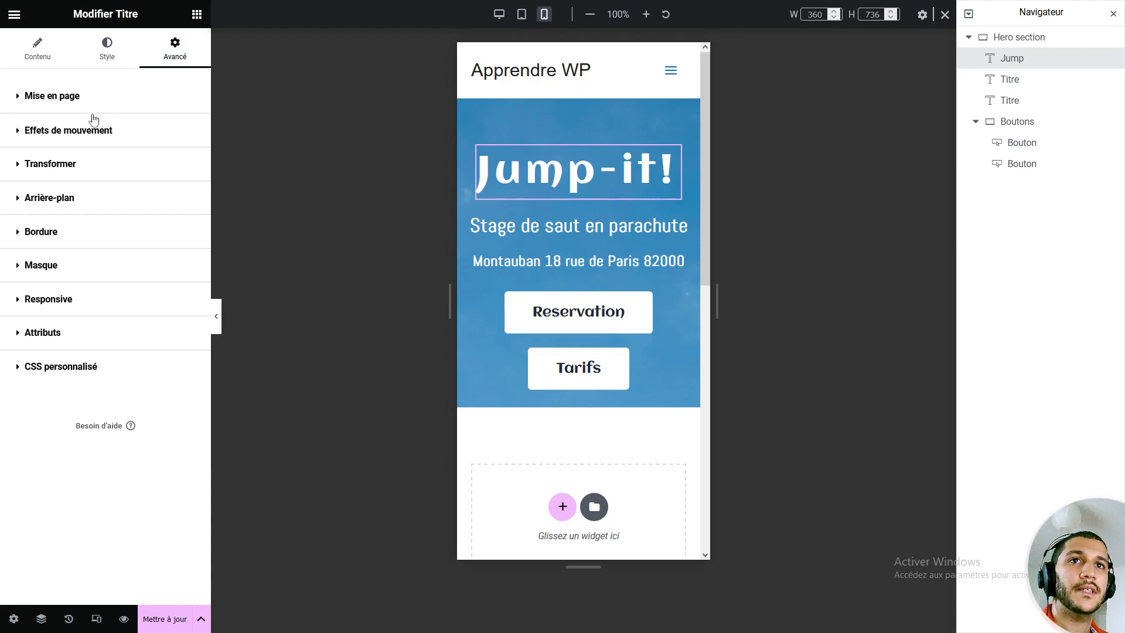
{"action": "left_click", "coordinate": [80, 134]}
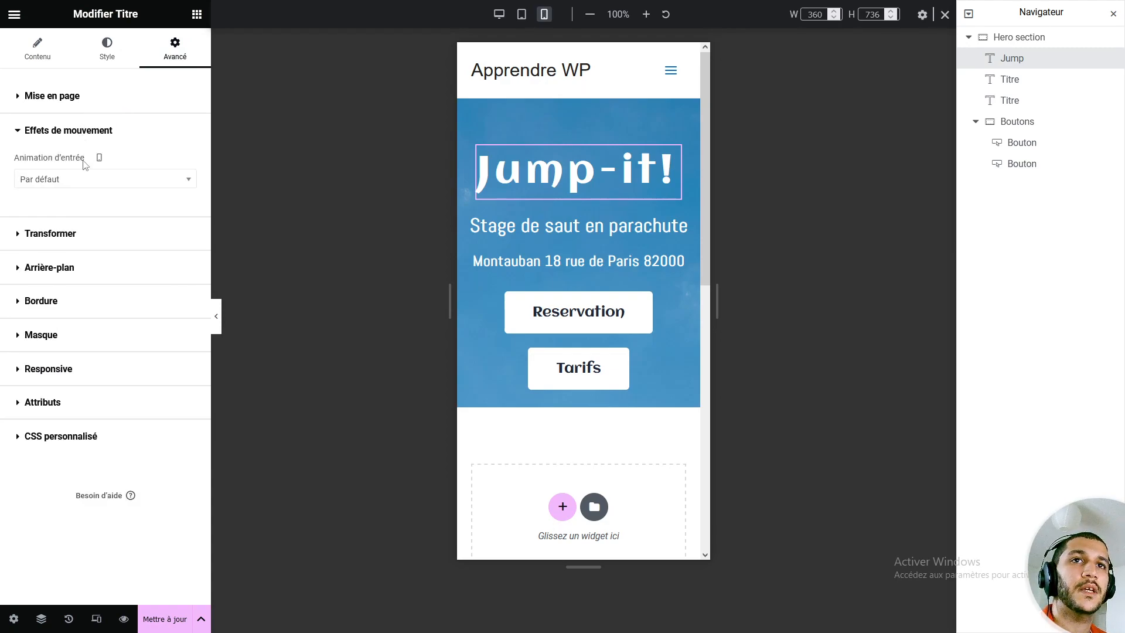
{"action": "left_click", "coordinate": [95, 179]}
{"action": "left_click", "coordinate": [100, 157]}
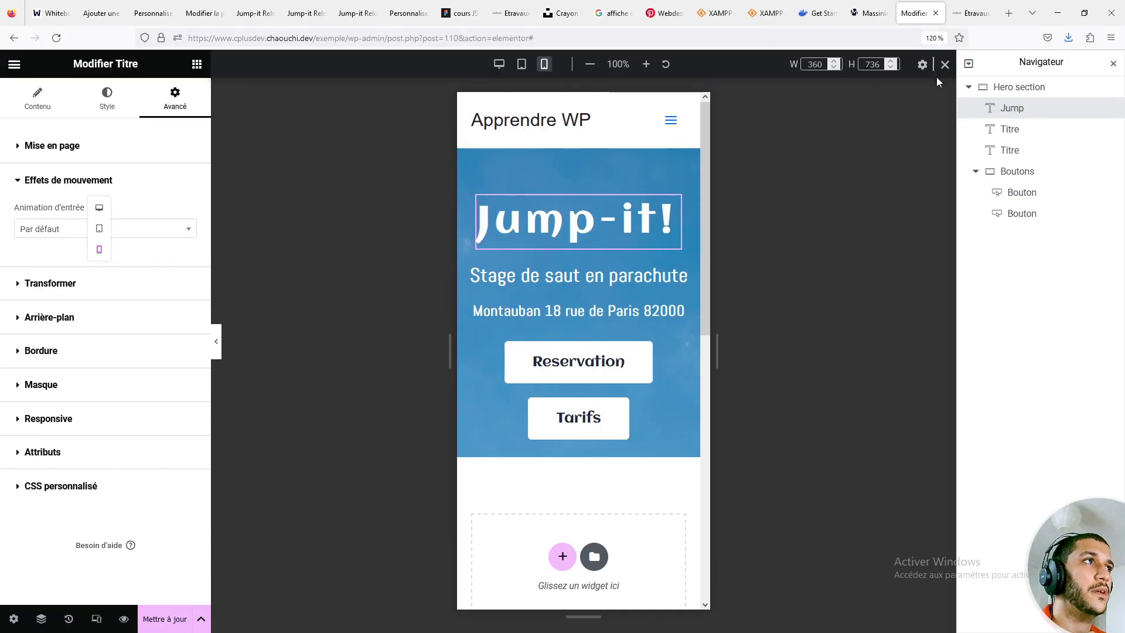
{"action": "left_click", "coordinate": [945, 14]}
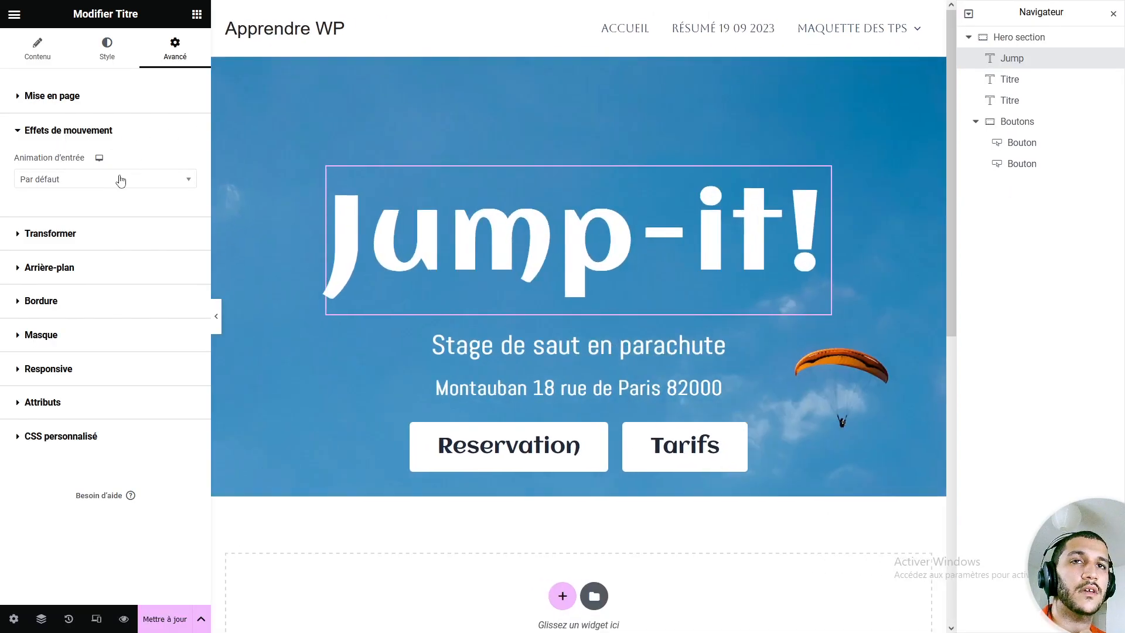
Browse the entrance animations for the Jump-it! title and try the Pulse animation.
{"action": "left_click", "coordinate": [121, 180]}
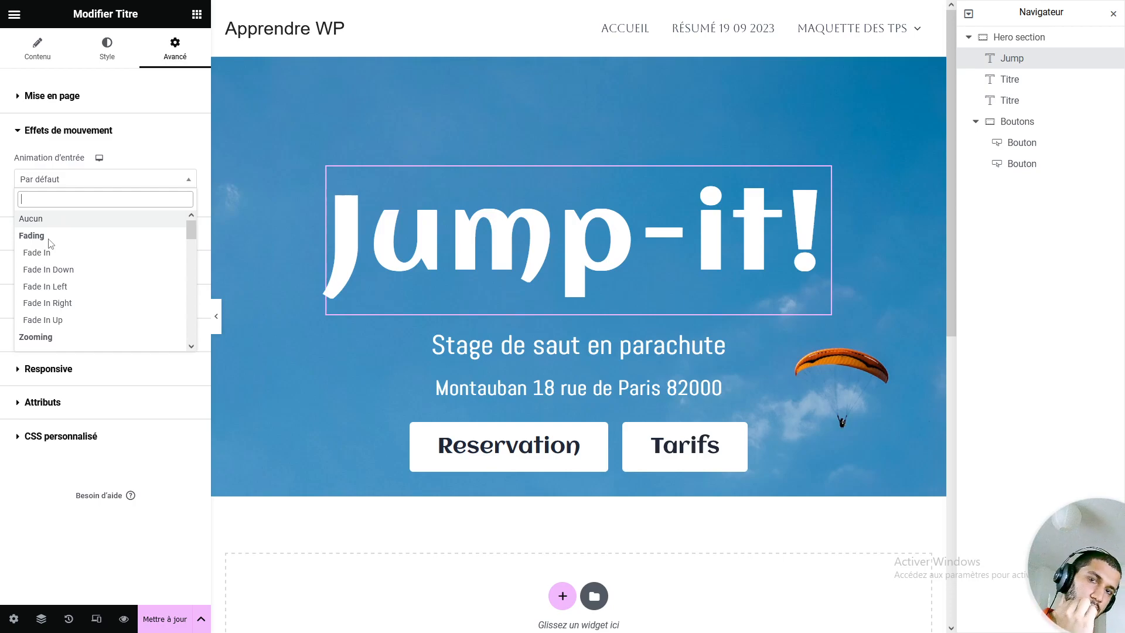
{"action": "scroll", "coordinate": [58, 281], "scroll_direction": "down", "scroll_amount": 3}
{"action": "scroll", "coordinate": [65, 251], "scroll_direction": "down", "scroll_amount": 2}
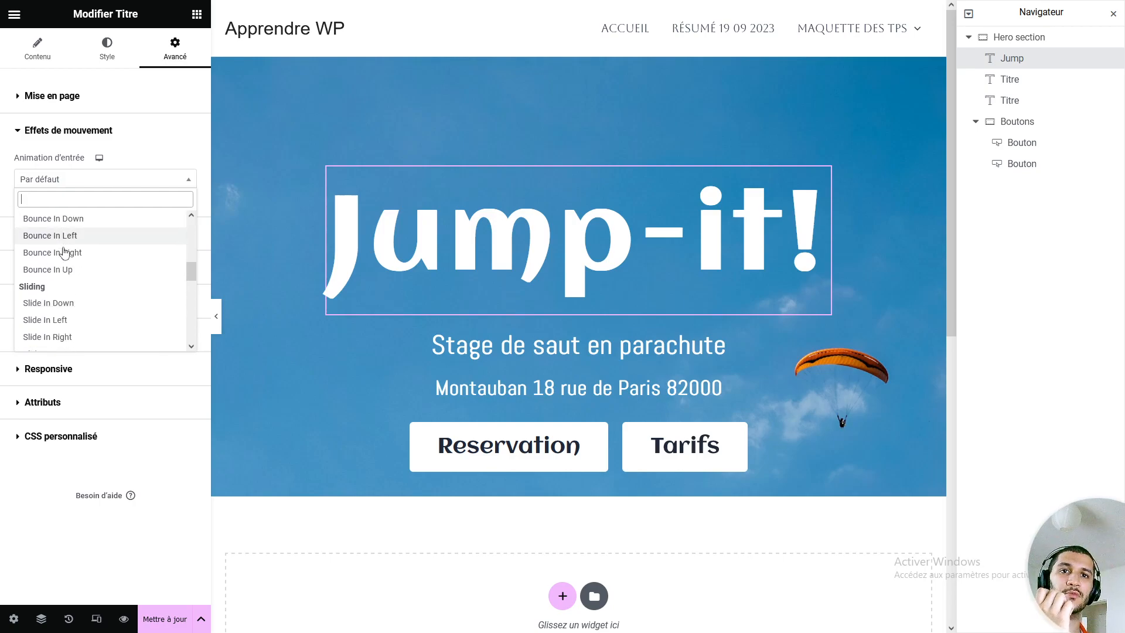
{"action": "scroll", "coordinate": [70, 234], "scroll_direction": "down", "scroll_amount": 4}
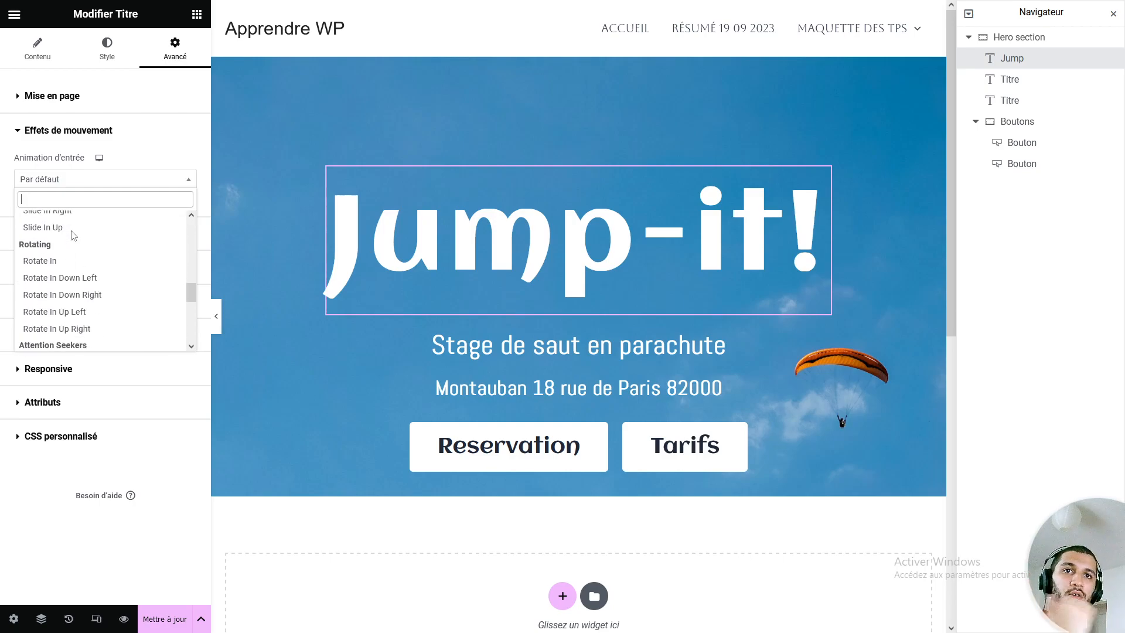
{"action": "scroll", "coordinate": [68, 225], "scroll_direction": "up", "scroll_amount": 1}
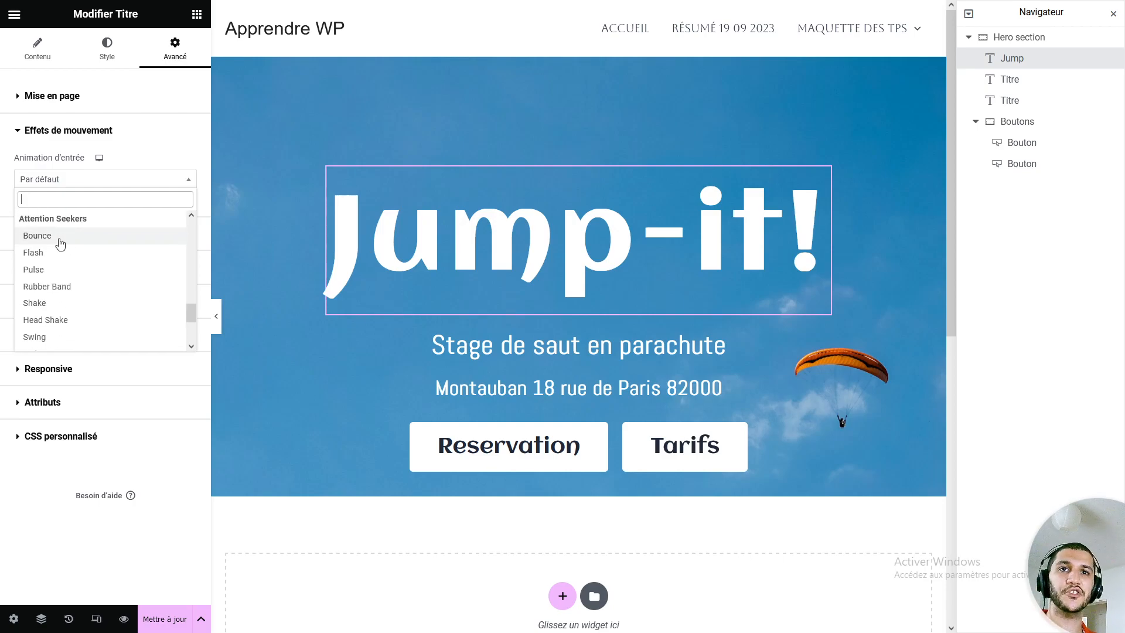
{"action": "left_click", "coordinate": [58, 274]}
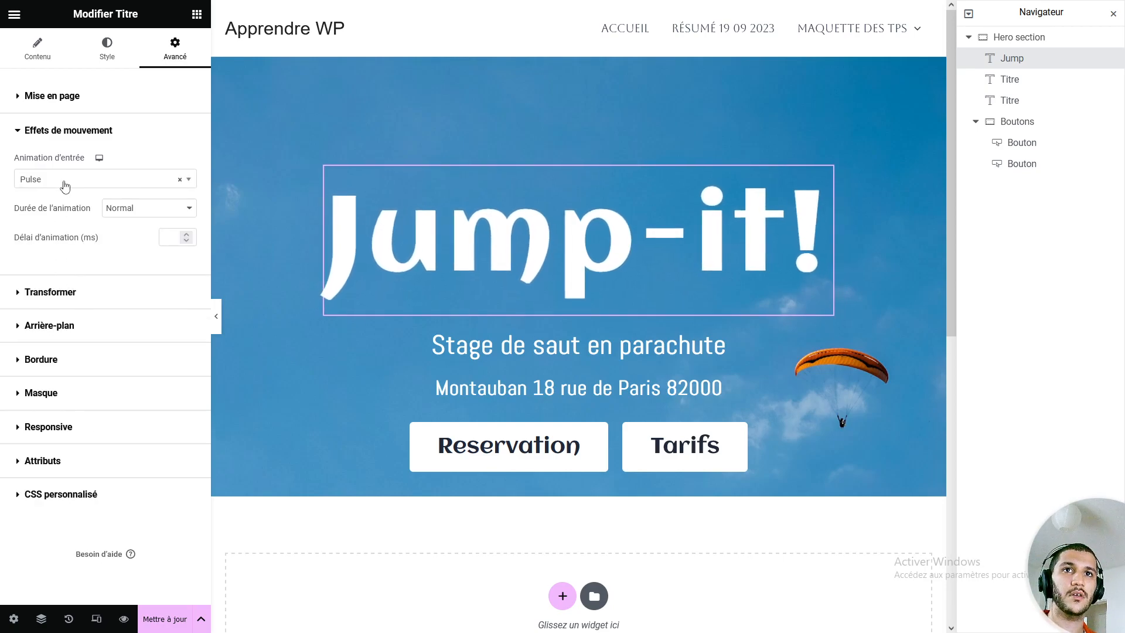
Try other entrance animations on the Jump-it! title, including Light Speed In and Roll In.
{"action": "left_click", "coordinate": [88, 179]}
{"action": "left_click", "coordinate": [66, 270]}
{"action": "left_click", "coordinate": [74, 182]}
{"action": "scroll", "coordinate": [64, 291], "scroll_direction": "down", "scroll_amount": 2}
{"action": "left_click", "coordinate": [65, 308]}
{"action": "left_click", "coordinate": [78, 181]}
{"action": "left_click", "coordinate": [70, 342]}
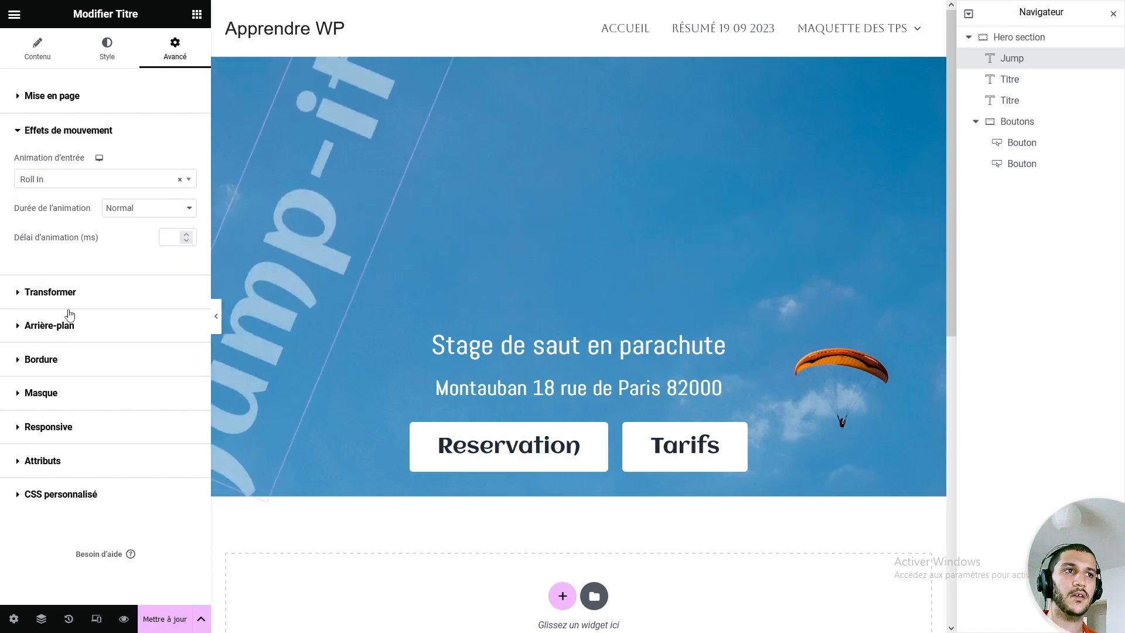
Set the Jump-it! title's entrance animation to Fade In Up.
{"action": "left_click", "coordinate": [67, 182]}
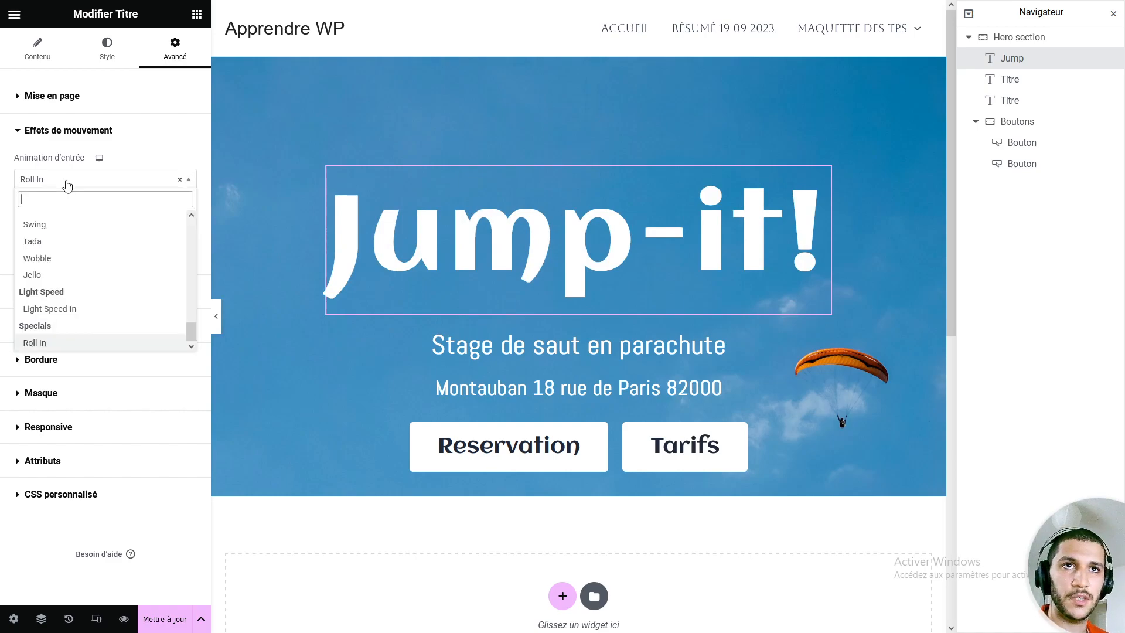
{"action": "scroll", "coordinate": [80, 282], "scroll_direction": "up", "scroll_amount": 5}
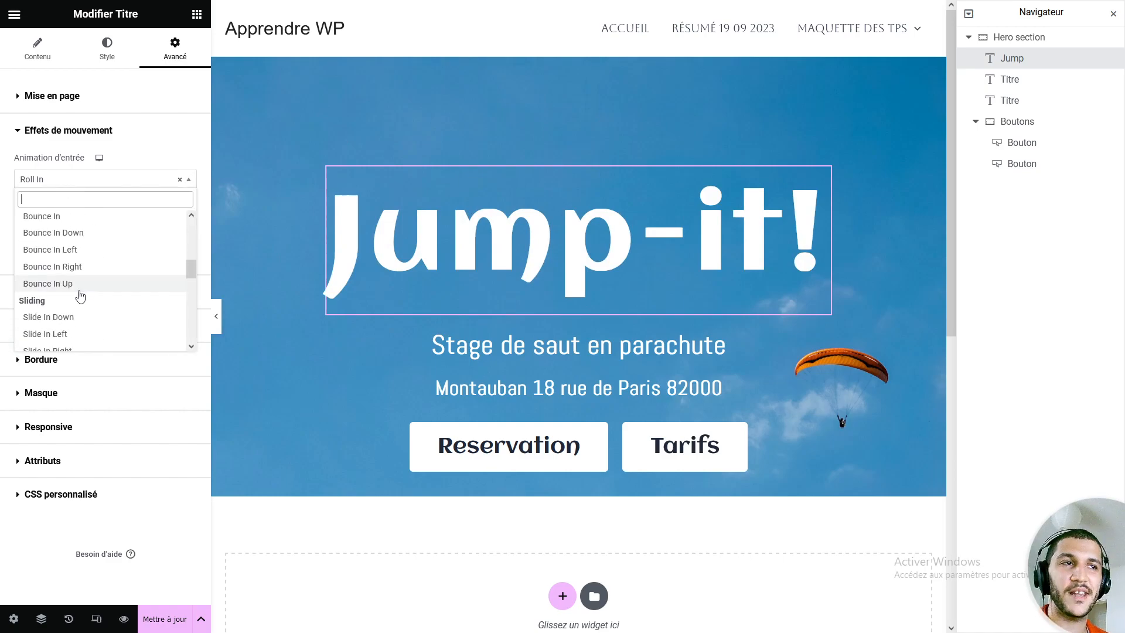
{"action": "scroll", "coordinate": [81, 296], "scroll_direction": "up", "scroll_amount": 3}
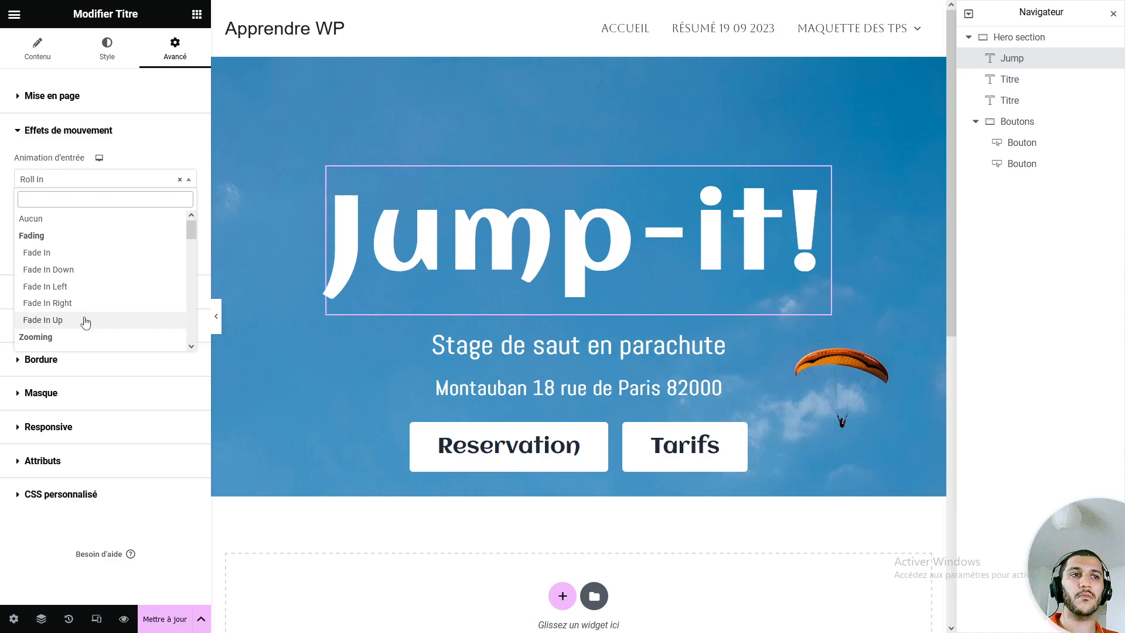
{"action": "left_click", "coordinate": [86, 320]}
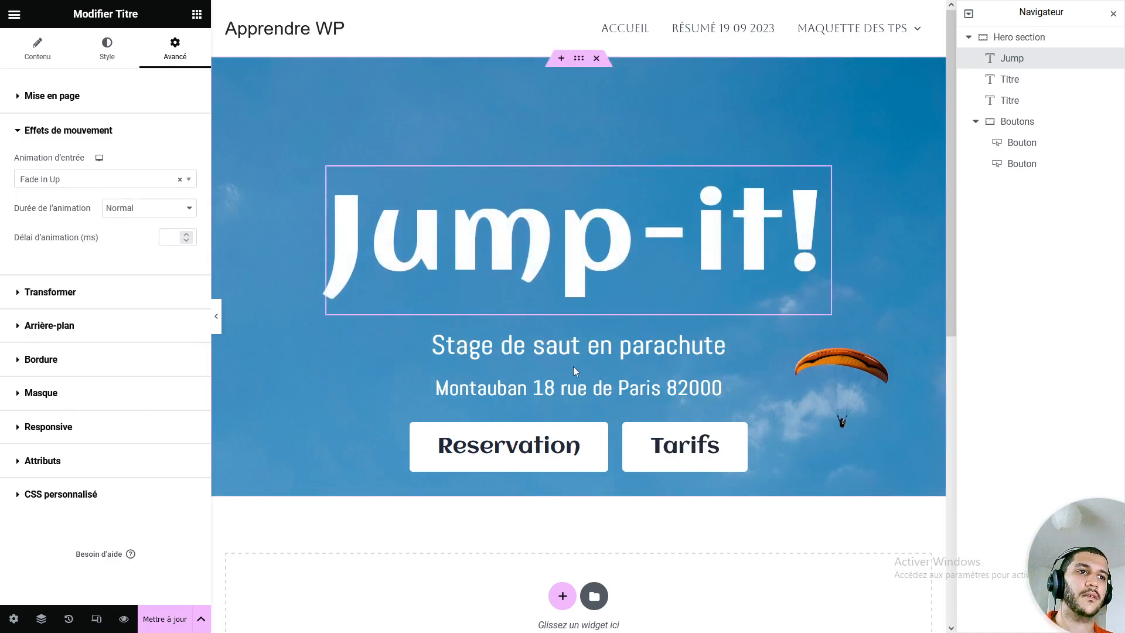
Apply the Fade In Up entrance animation to the "Stage de saut en parachute" title.
{"action": "left_click", "coordinate": [572, 349]}
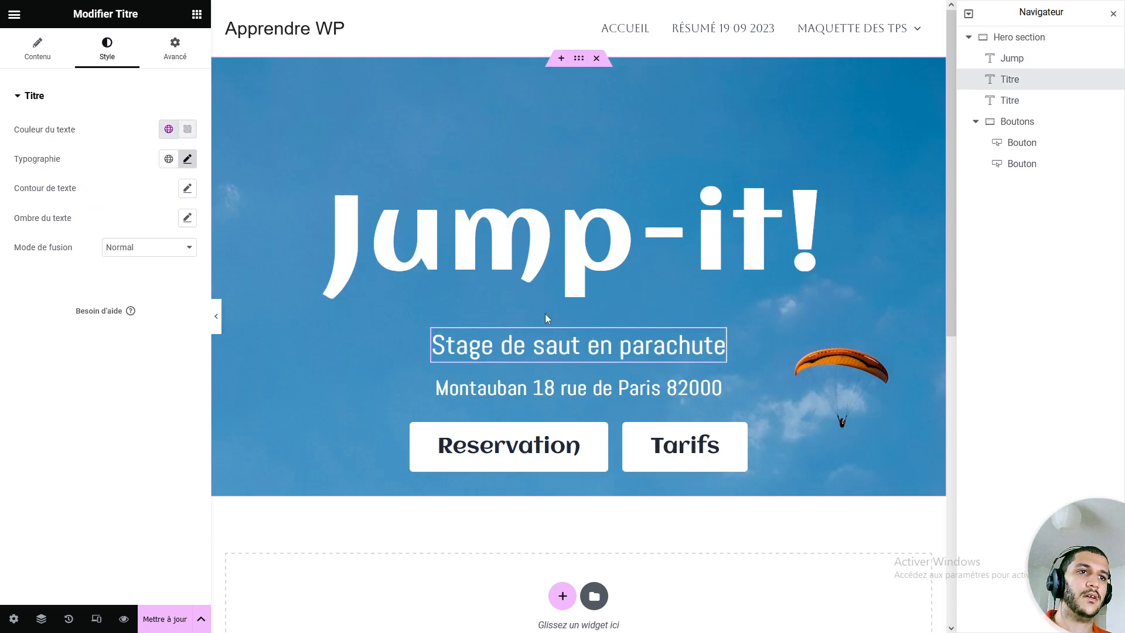
{"action": "left_click", "coordinate": [170, 62]}
{"action": "scroll", "coordinate": [82, 422], "scroll_direction": "down", "scroll_amount": 5}
{"action": "left_click", "coordinate": [85, 267]}
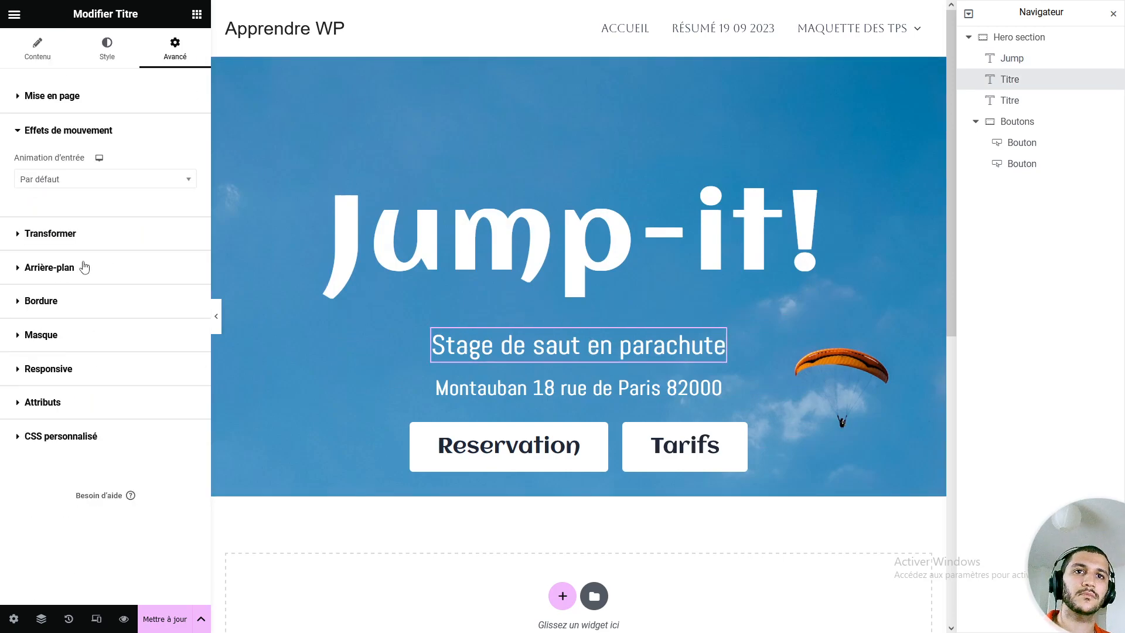
{"action": "left_click", "coordinate": [83, 183]}
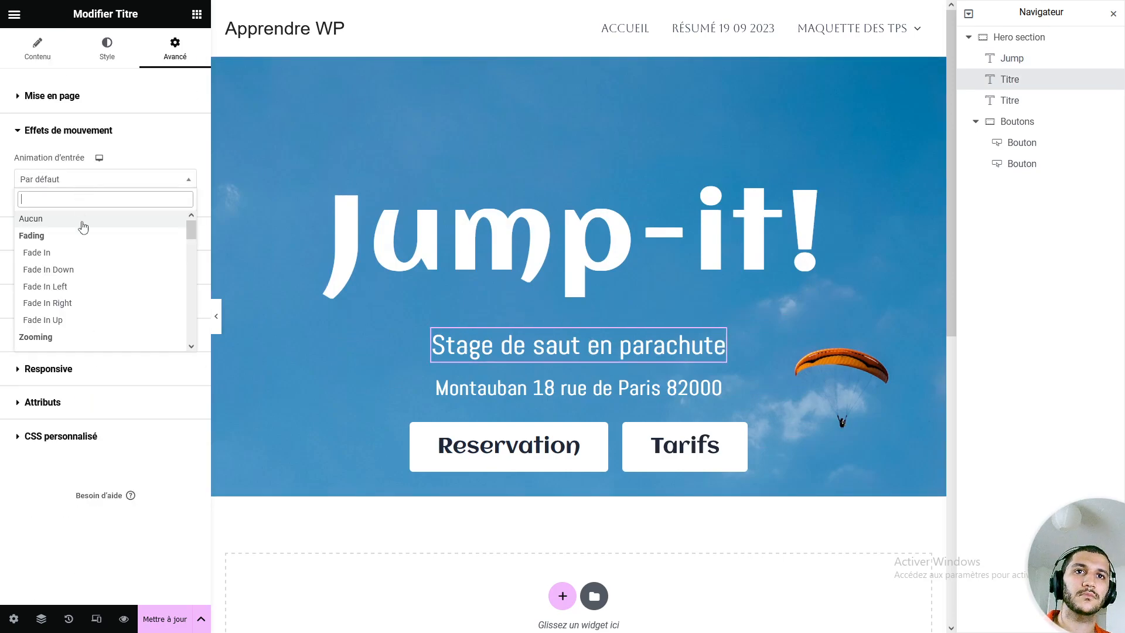
{"action": "left_click", "coordinate": [80, 313]}
{"action": "left_click", "coordinate": [90, 181]}
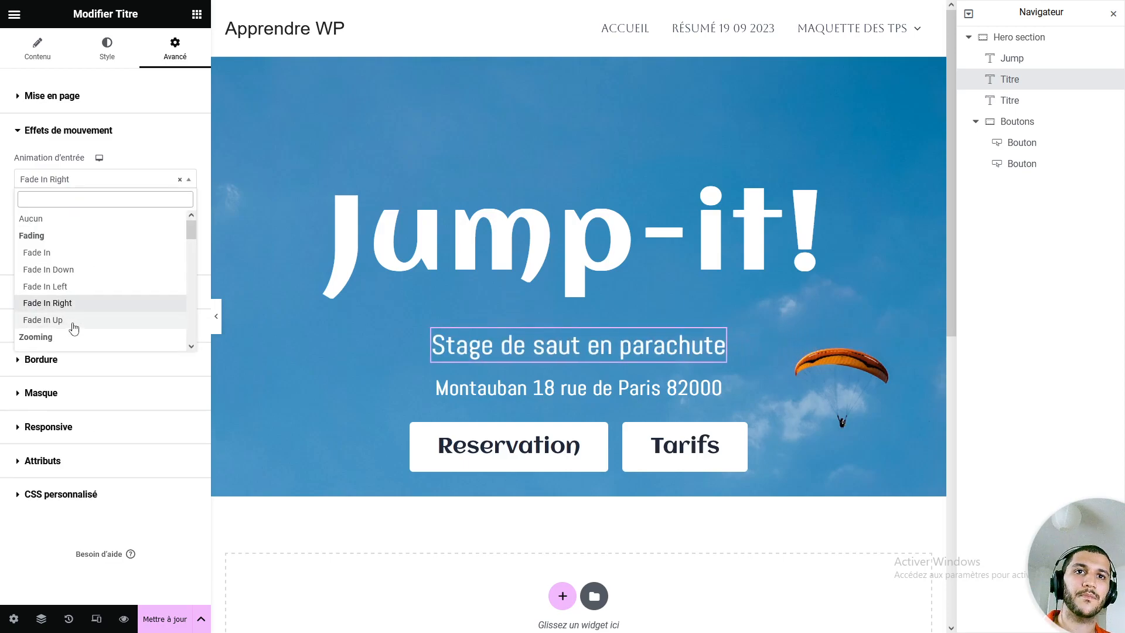
{"action": "left_click", "coordinate": [71, 322]}
Apply the Fade In Up entrance animation to the address title above the buttons.
{"action": "left_click", "coordinate": [645, 389]}
{"action": "left_click", "coordinate": [170, 51]}
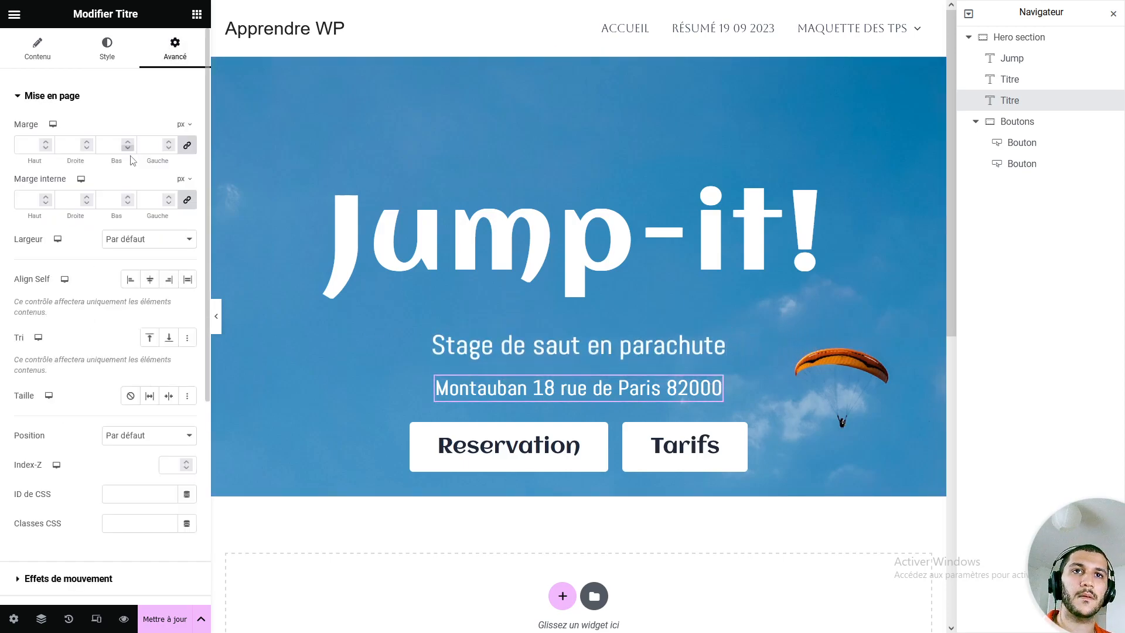
{"action": "left_click", "coordinate": [73, 97]}
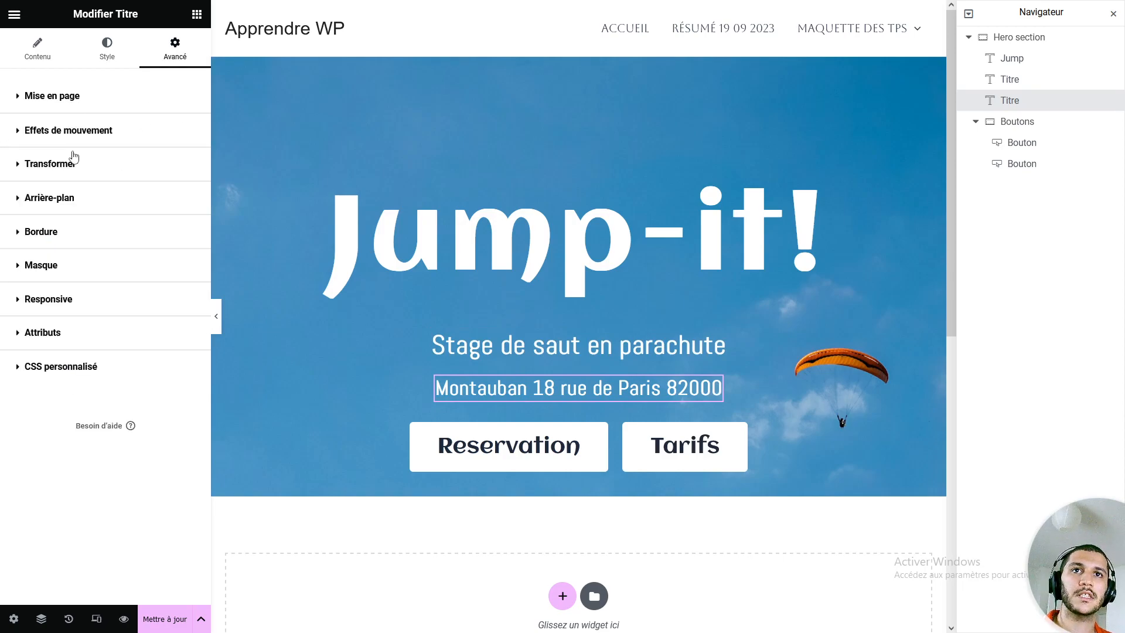
{"action": "left_click", "coordinate": [78, 148]}
{"action": "left_click", "coordinate": [81, 182]}
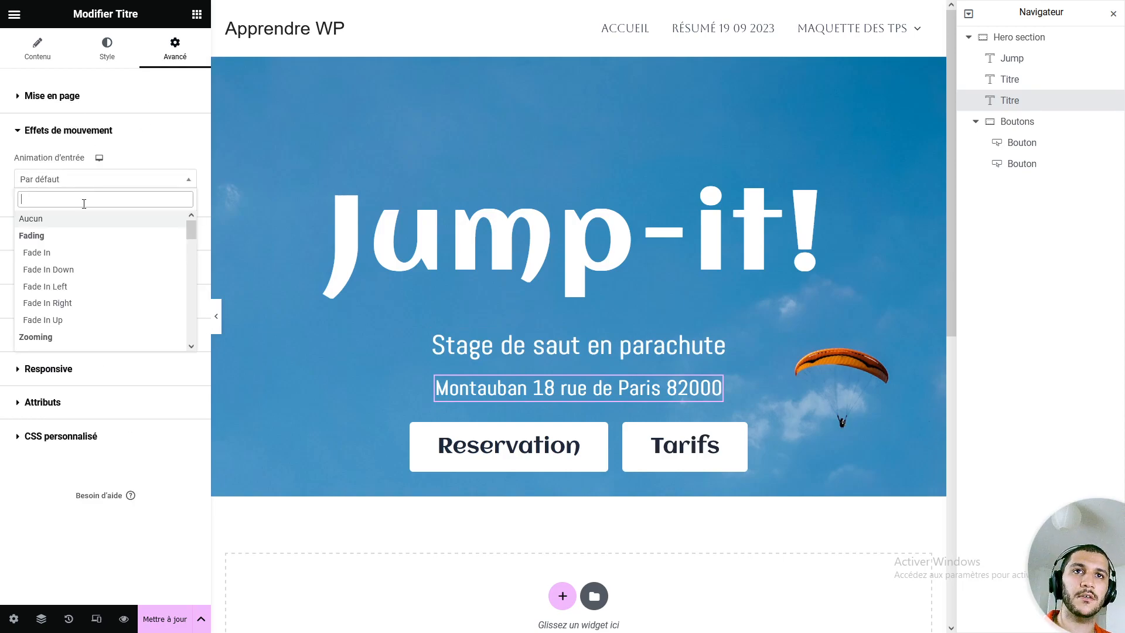
{"action": "left_click", "coordinate": [82, 319]}
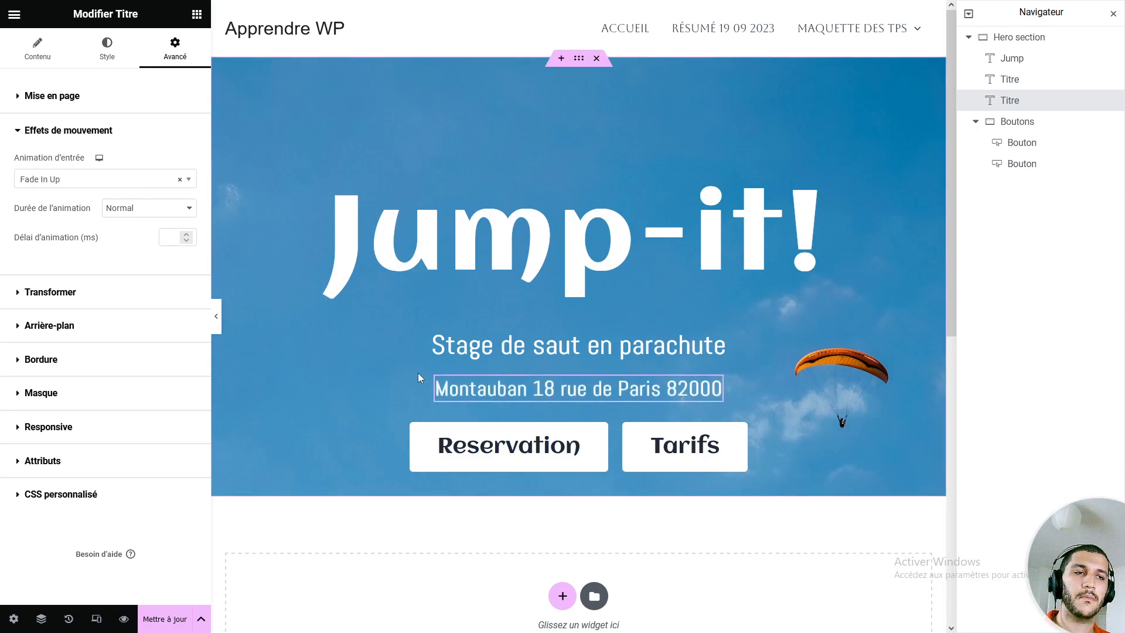
Give the Boutons container the Fade In Down entrance animation.
{"action": "left_click", "coordinate": [1021, 124]}
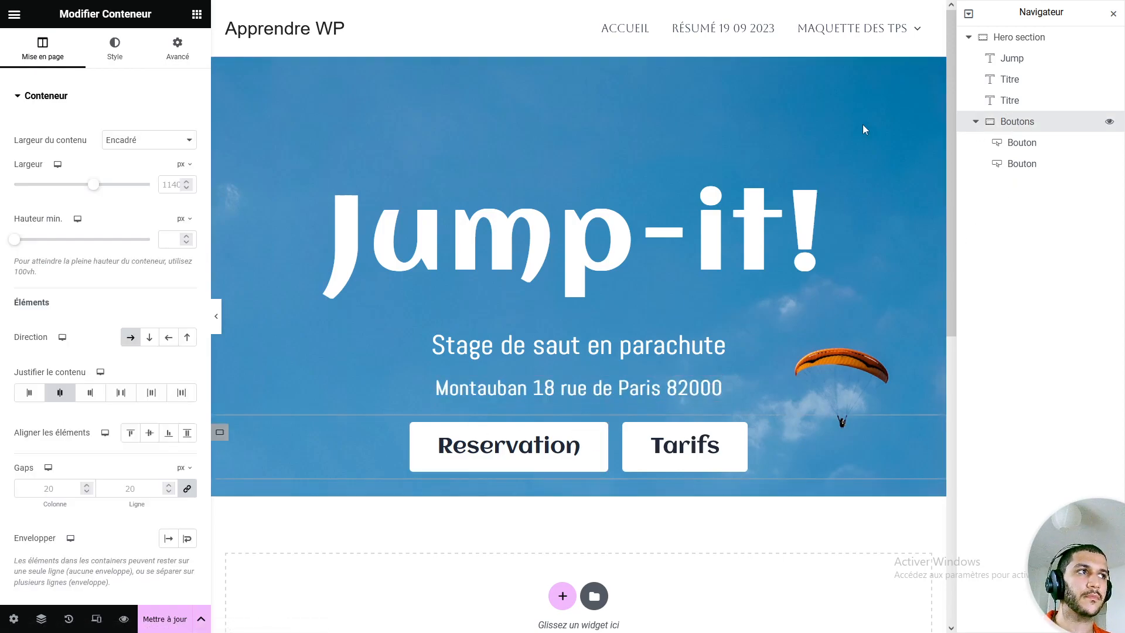
{"action": "left_click", "coordinate": [176, 45]}
{"action": "left_click", "coordinate": [70, 101]}
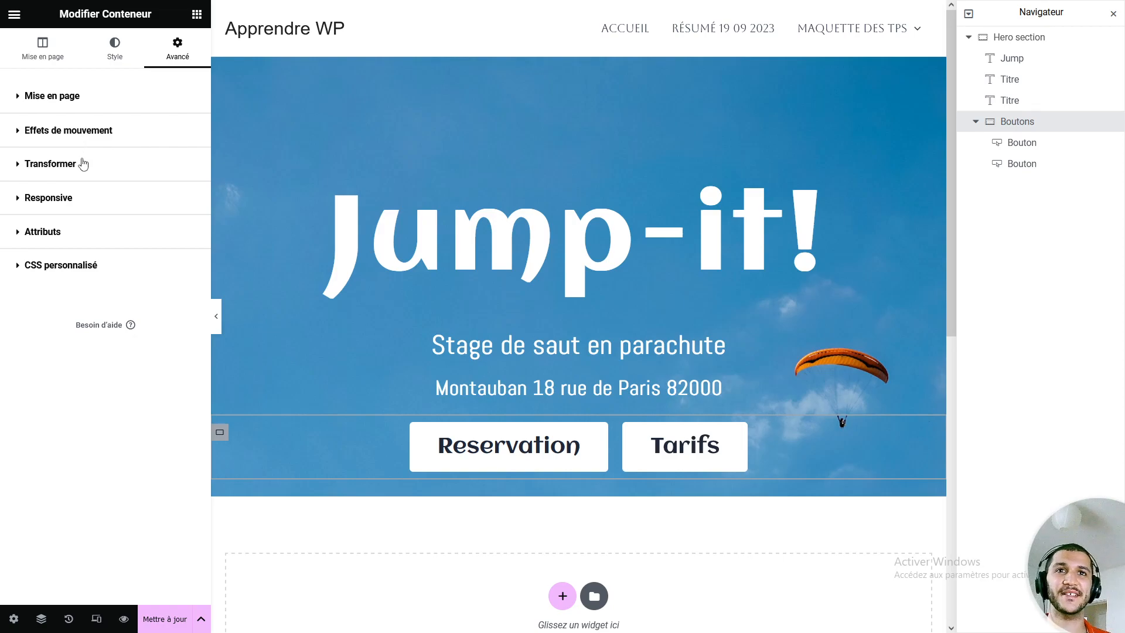
{"action": "left_click", "coordinate": [73, 131]}
{"action": "left_click", "coordinate": [75, 188]}
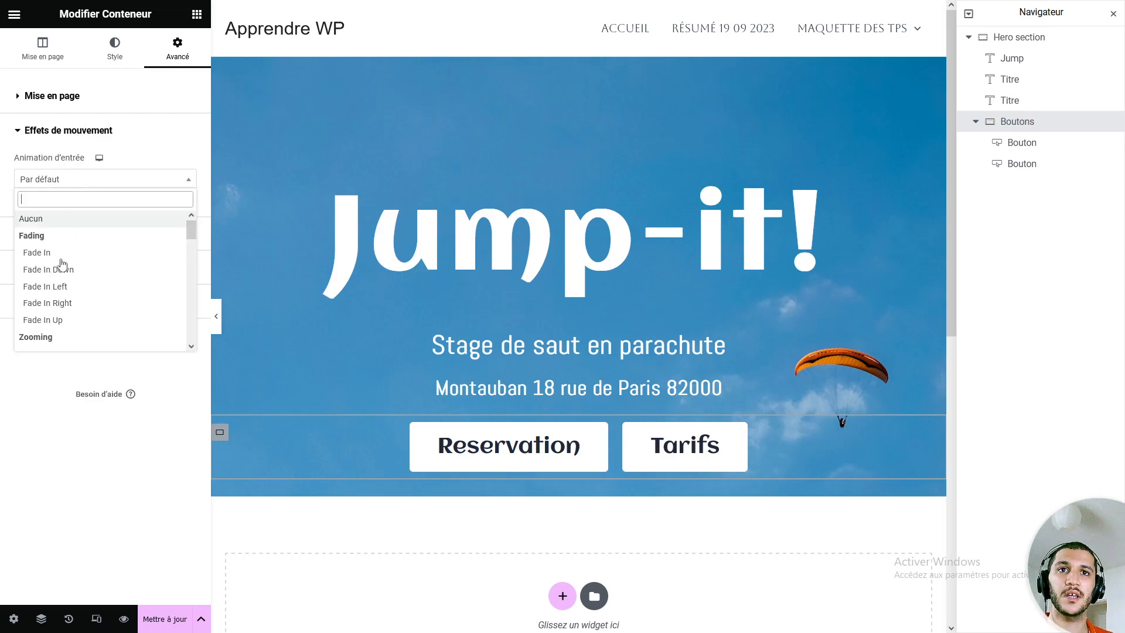
{"action": "left_click", "coordinate": [76, 280]}
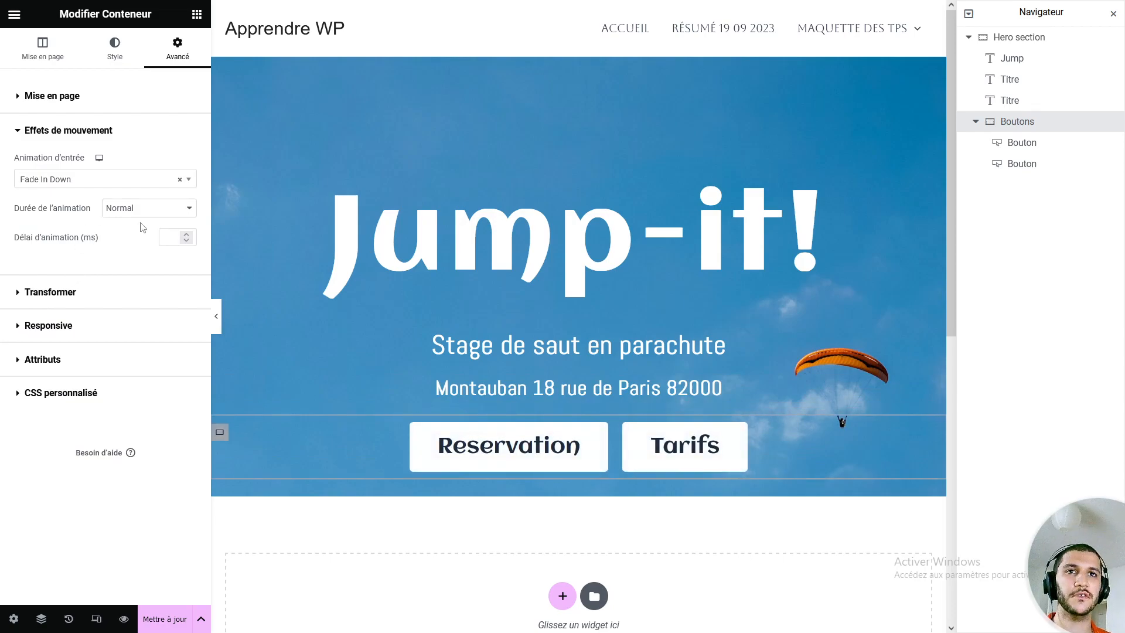
Preview the page in the browser to check the entrance animations, and return to the Elementor editor.
{"action": "left_click", "coordinate": [125, 620]}
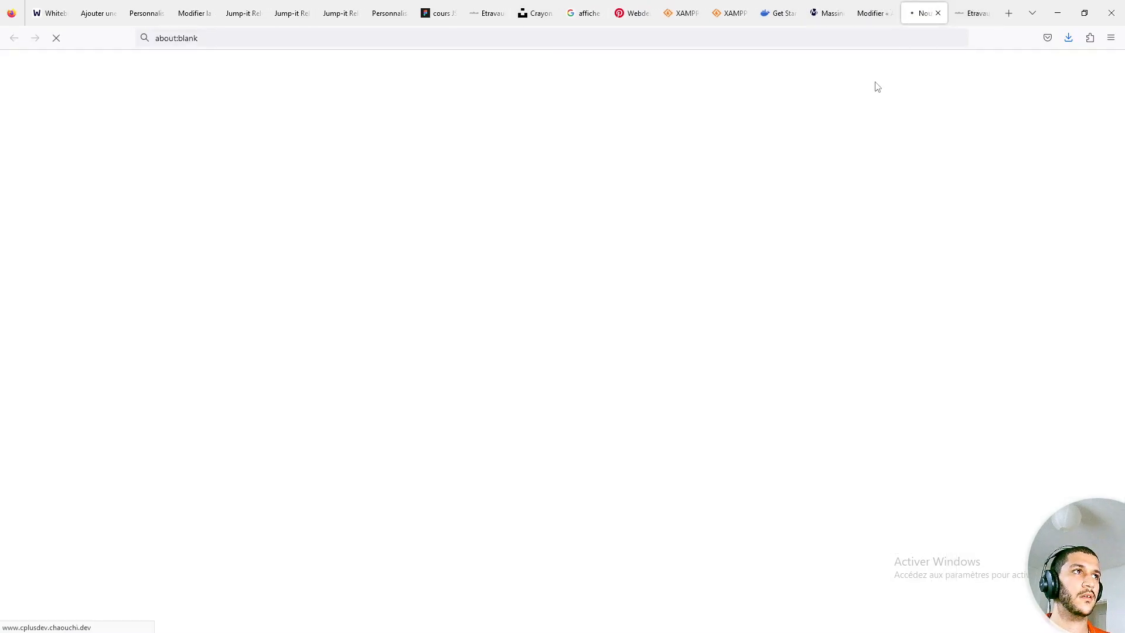
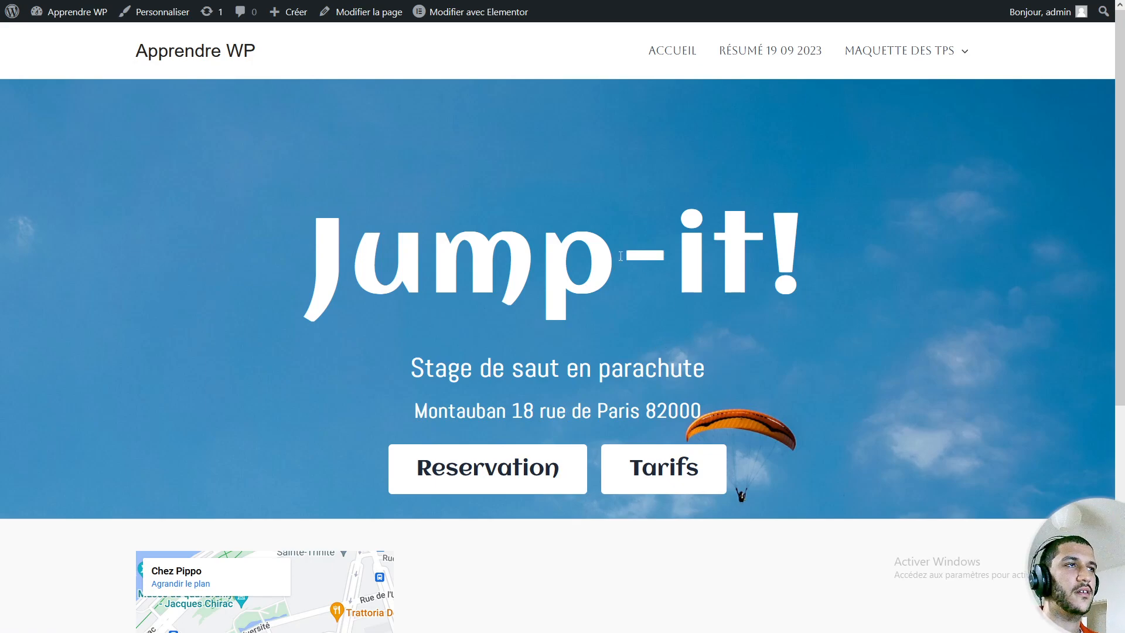
{"action": "mouse_move", "coordinate": [683, 3]}
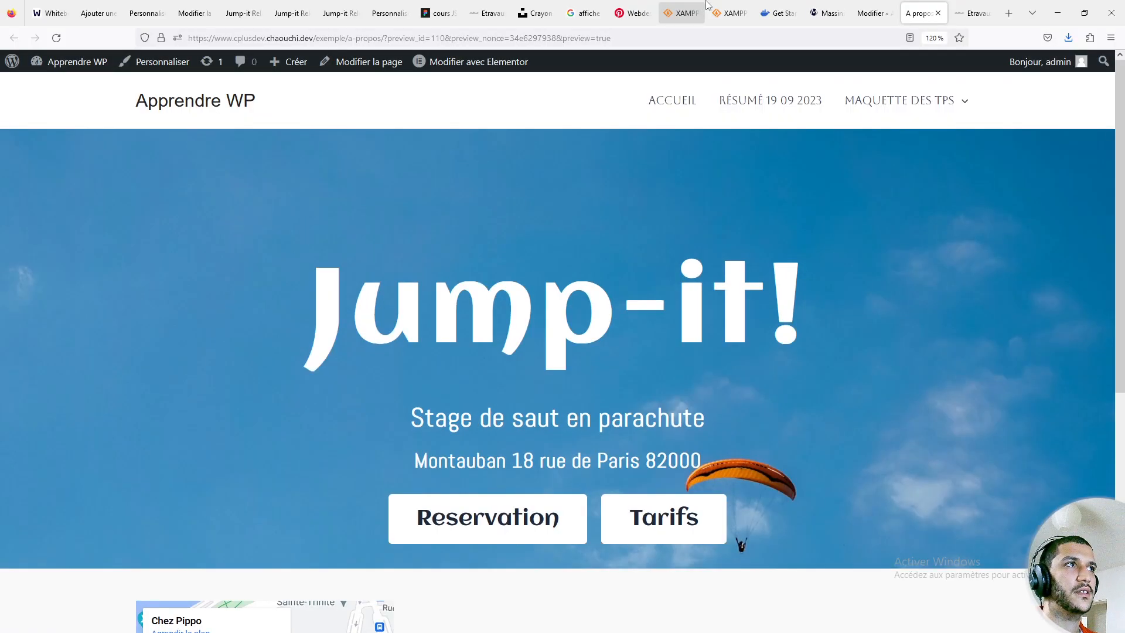
{"action": "left_click", "coordinate": [865, 5]}
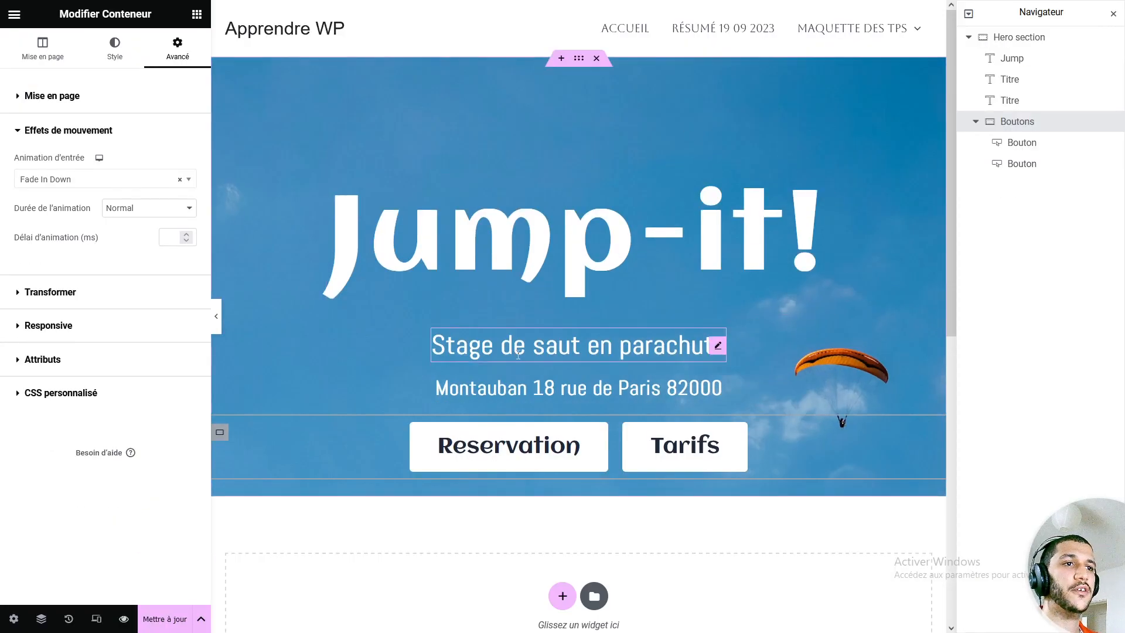
Set the animation delay of the "Stage de saut en parachute" title to 100 ms.
{"action": "left_click", "coordinate": [523, 351]}
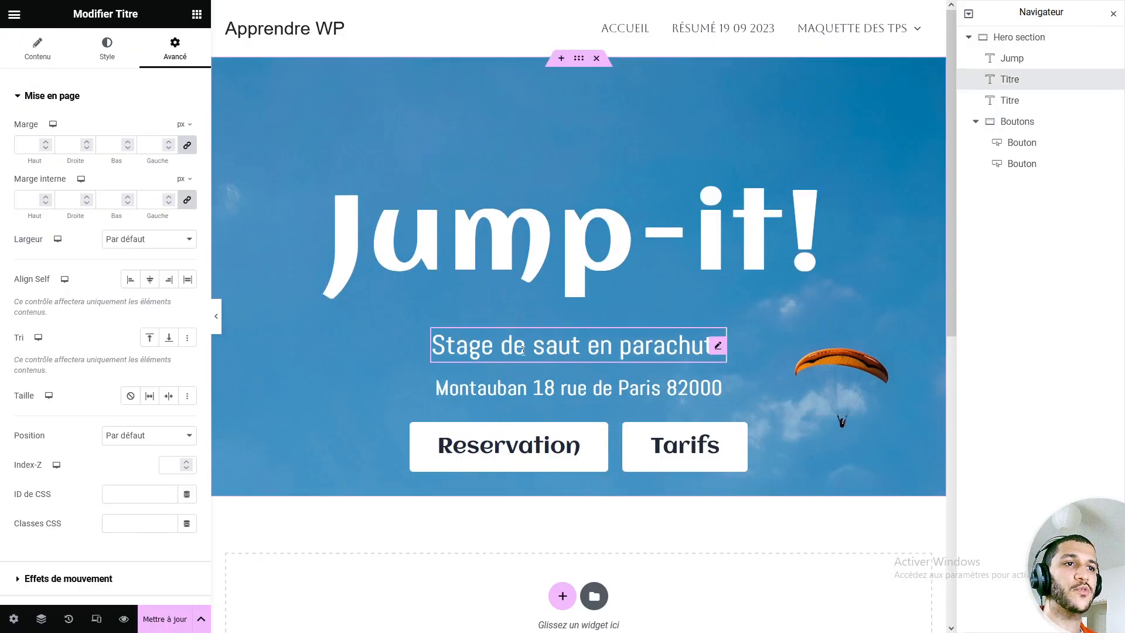
{"action": "left_click", "coordinate": [100, 111]}
{"action": "left_click", "coordinate": [91, 145]}
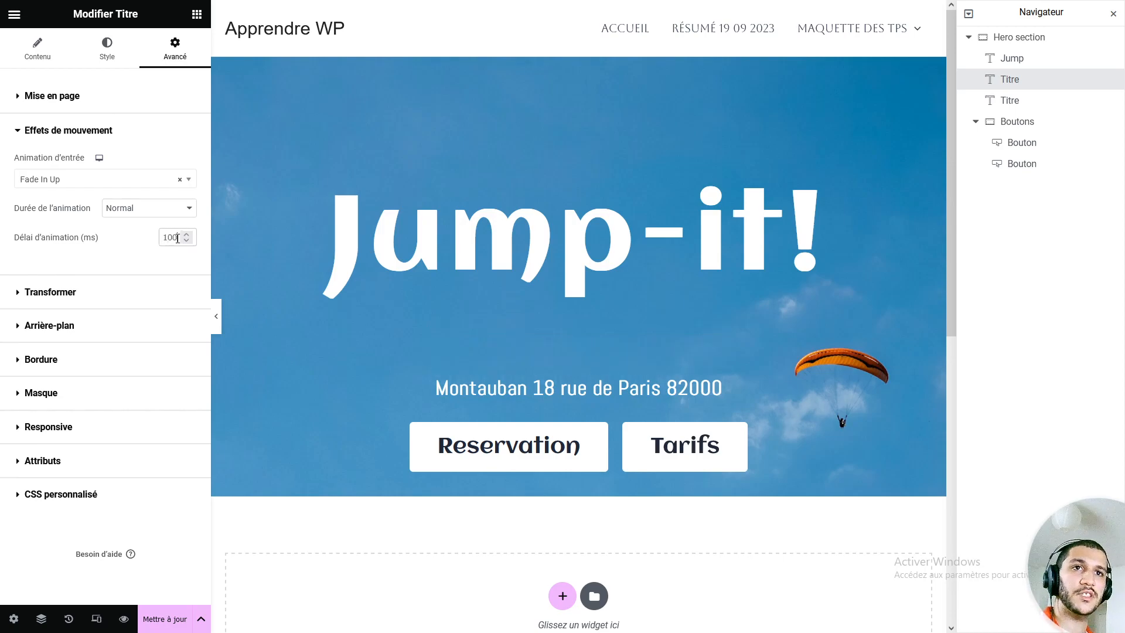
Set the address title's animation delay to 100 ms.
{"action": "left_click", "coordinate": [674, 388]}
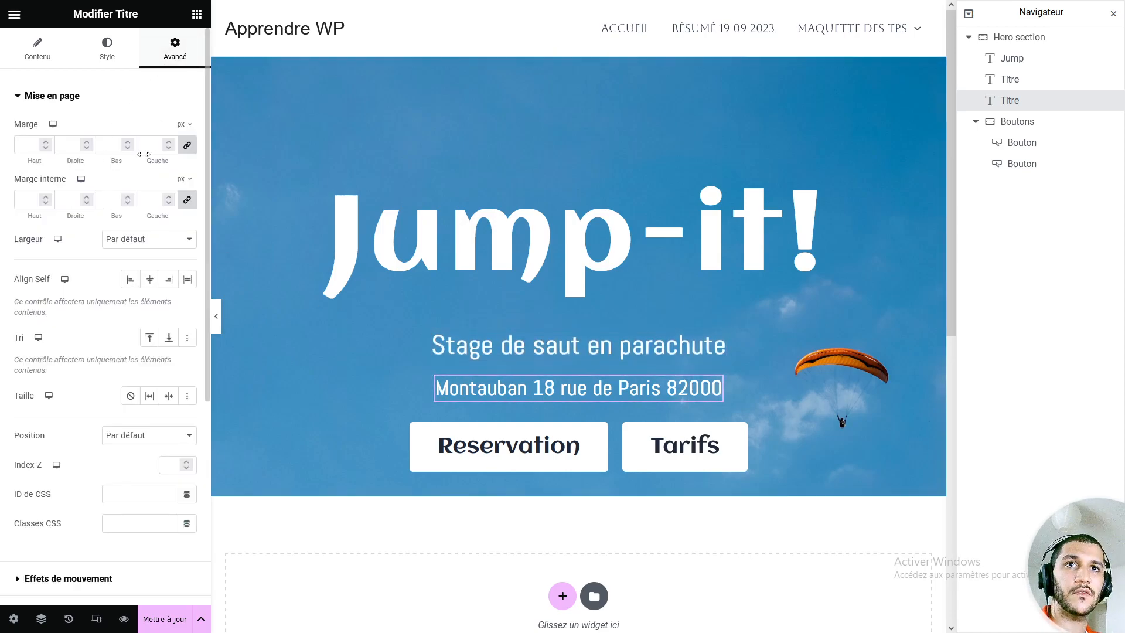
{"action": "left_click", "coordinate": [108, 101]}
{"action": "left_click", "coordinate": [98, 130]}
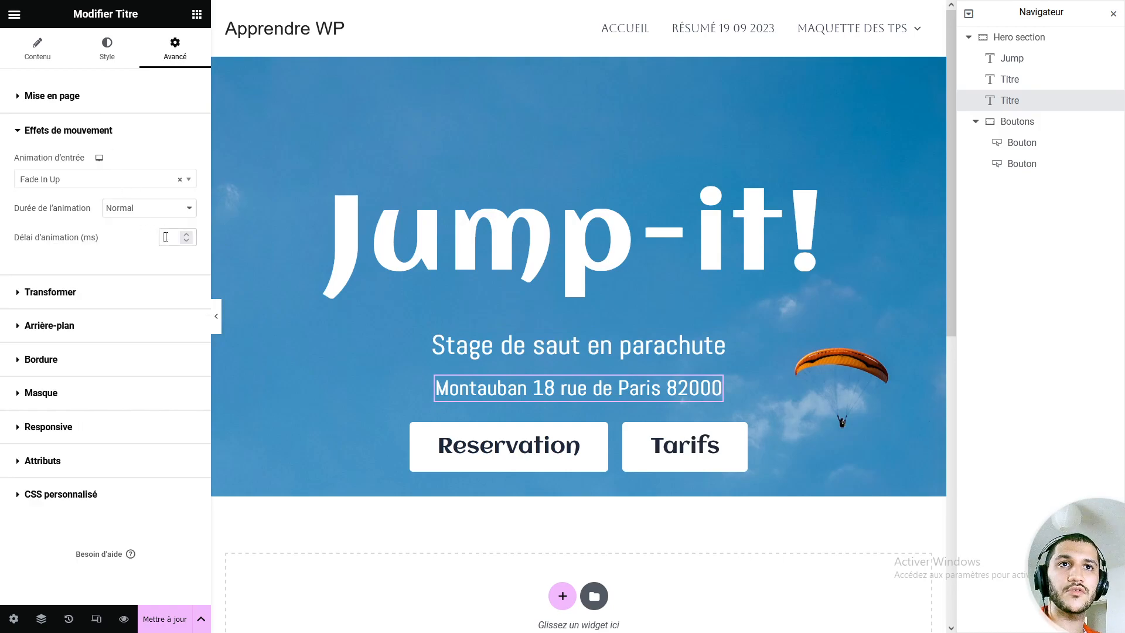
Preview the page again to check the delayed title animations, and go back to the editor.
{"action": "left_click", "coordinate": [123, 619]}
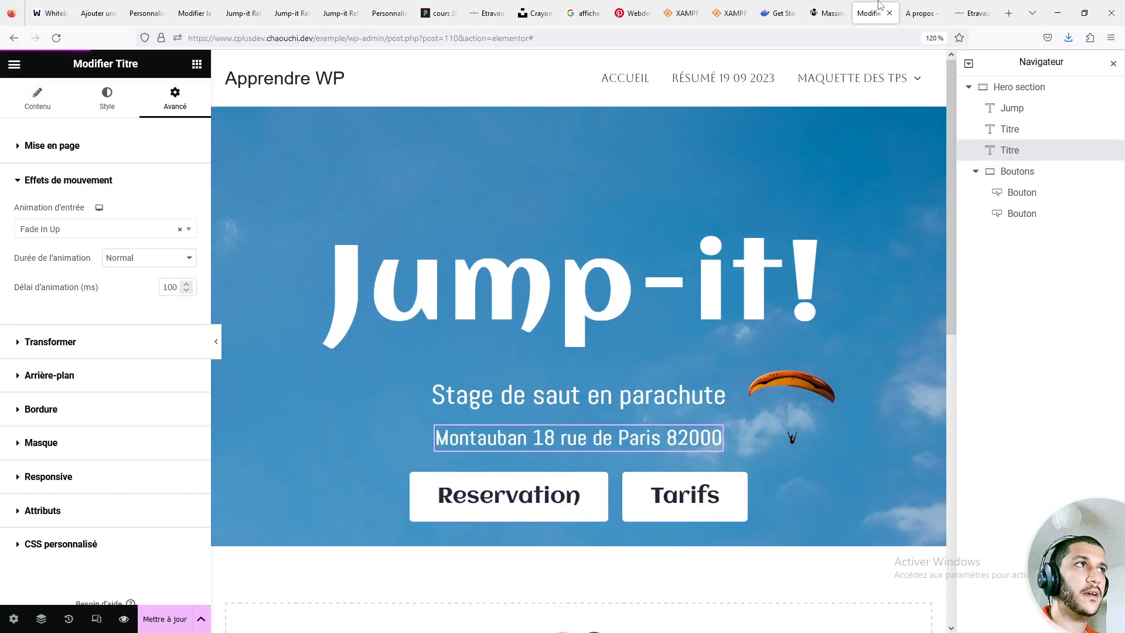
{"action": "key", "text": "F11"}
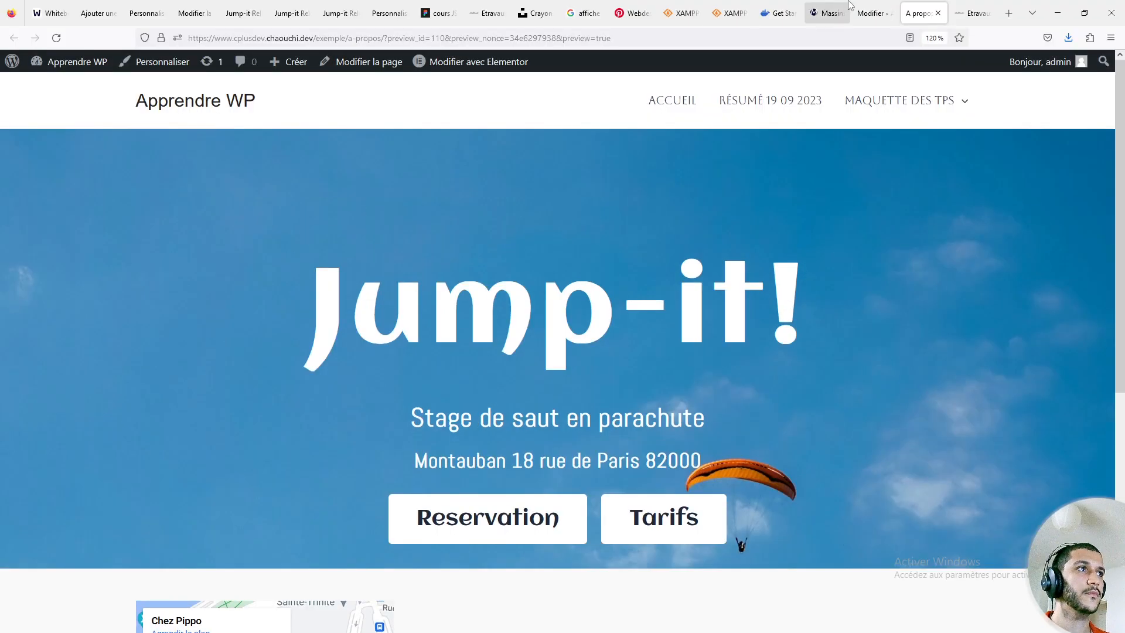
{"action": "left_click", "coordinate": [871, 7]}
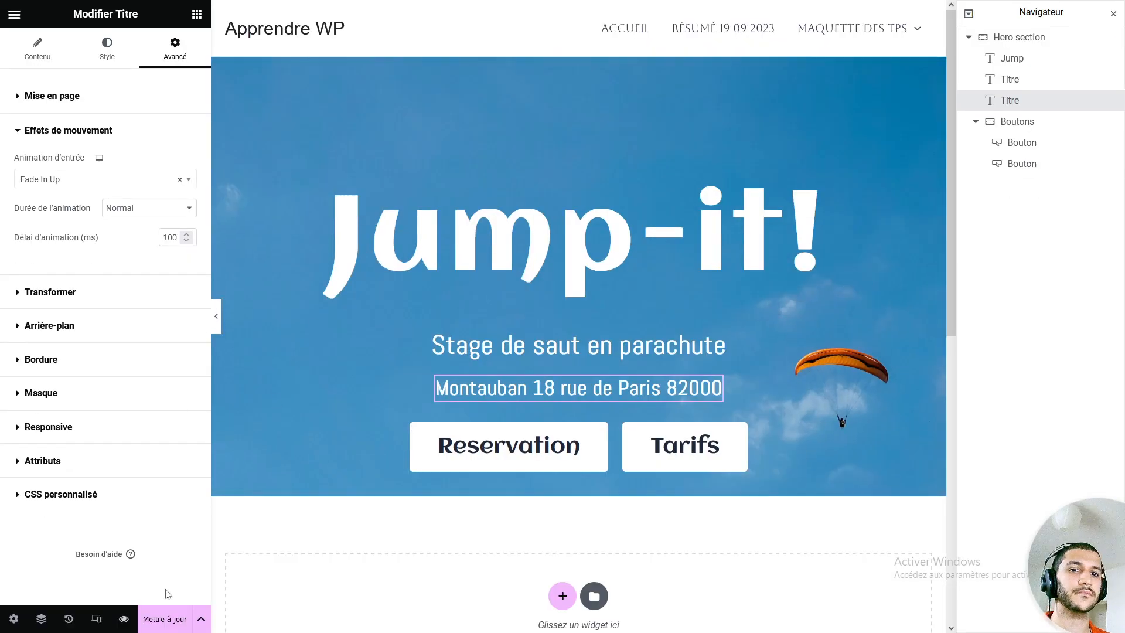
Turn on responsive mode and view the hero section in the mobile portrait layout.
{"action": "left_click", "coordinate": [86, 618]}
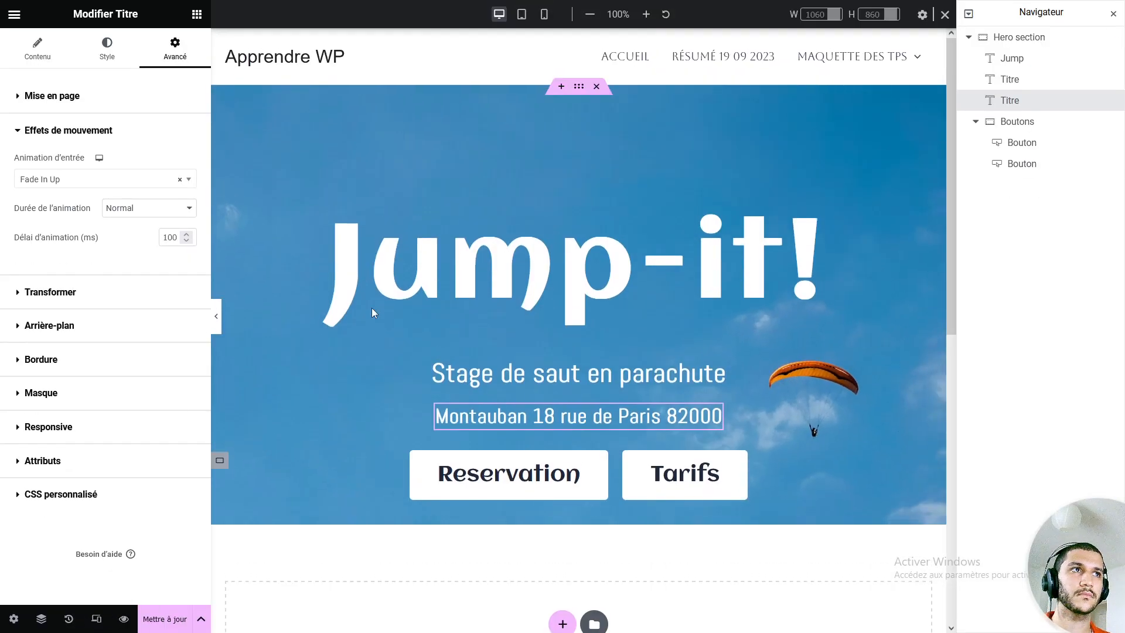
{"action": "left_click", "coordinate": [544, 15]}
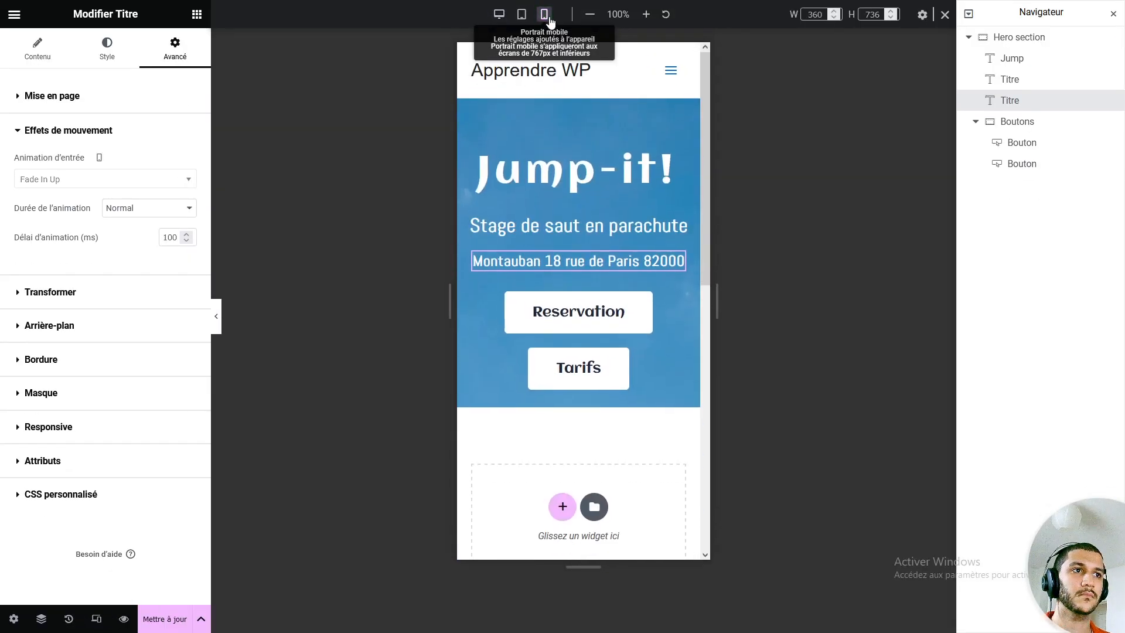
Preview the page and emulate an iPhone 12/13 + Pro iOS 14.6 with the browser's responsive design mode, leaving the inspector closed.
{"action": "left_click", "coordinate": [123, 620]}
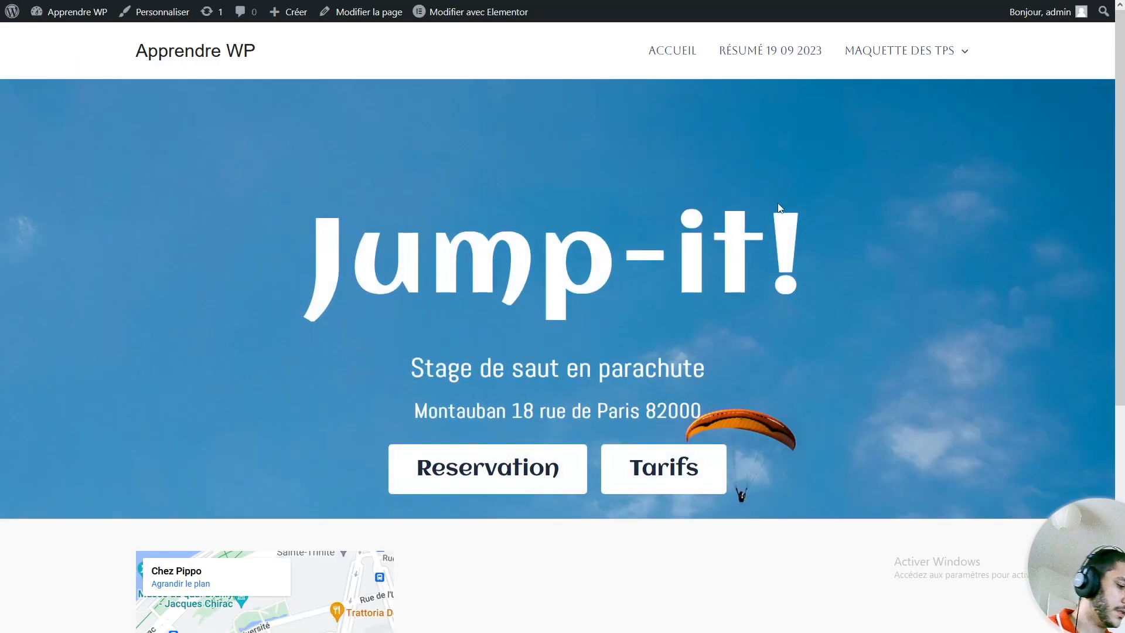
{"action": "key", "text": "F11"}
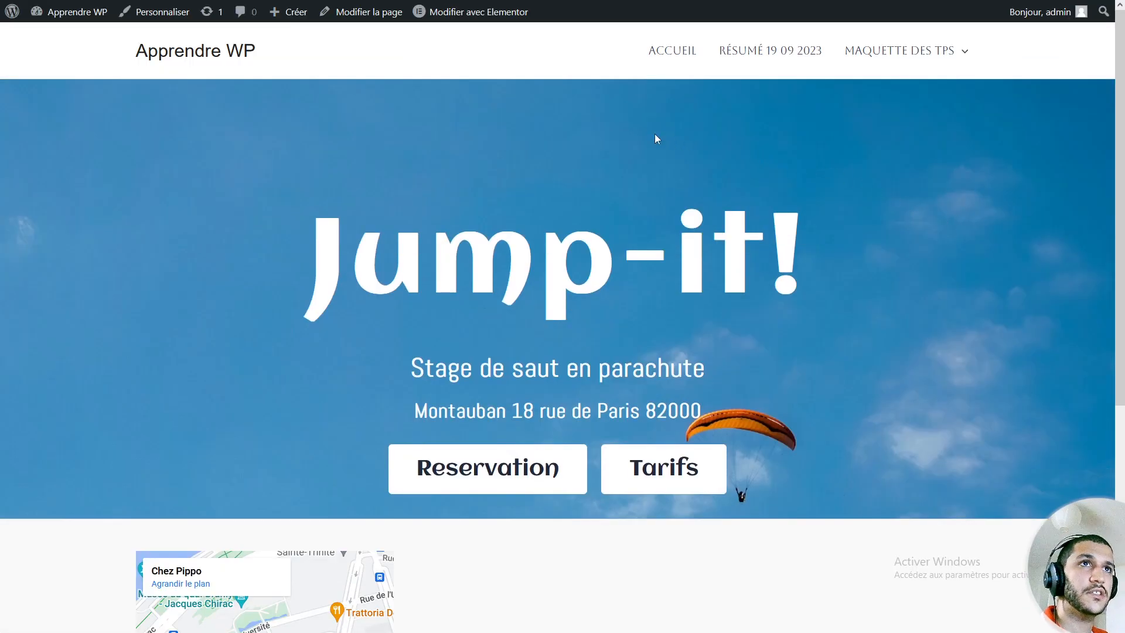
{"action": "key", "text": "F12"}
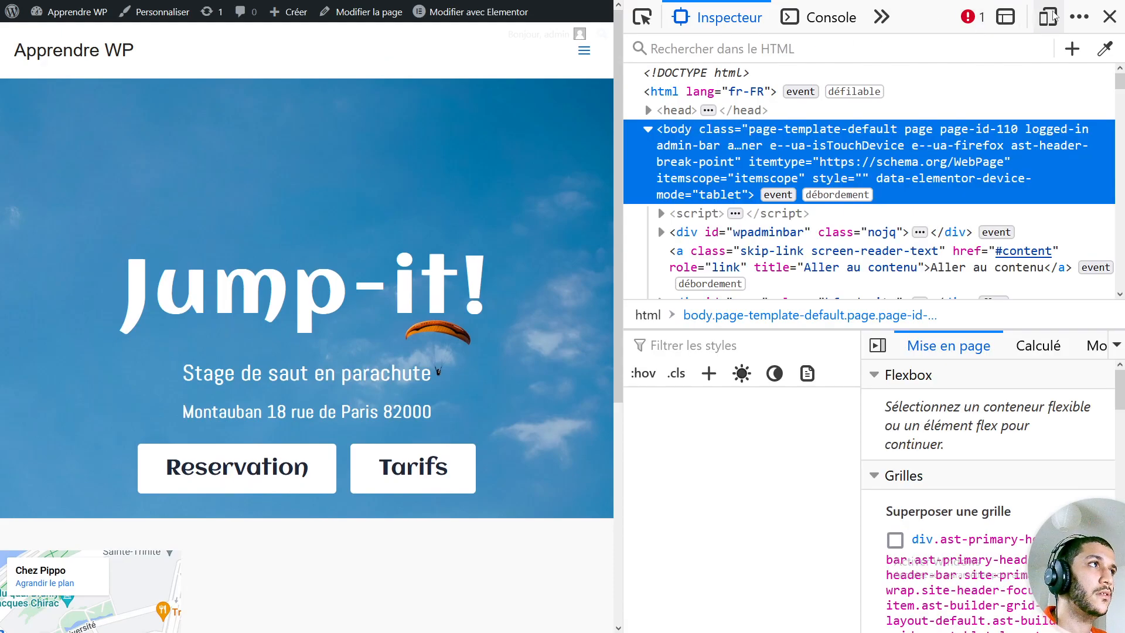
{"action": "key", "text": "ctrl+shift+m"}
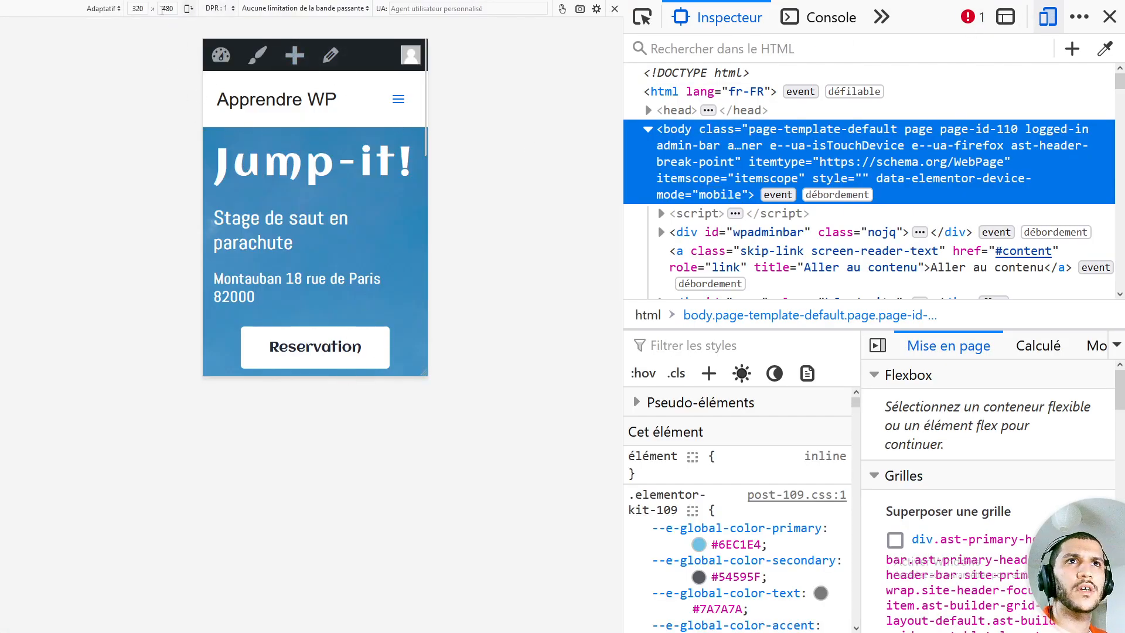
{"action": "left_click", "coordinate": [112, 9]}
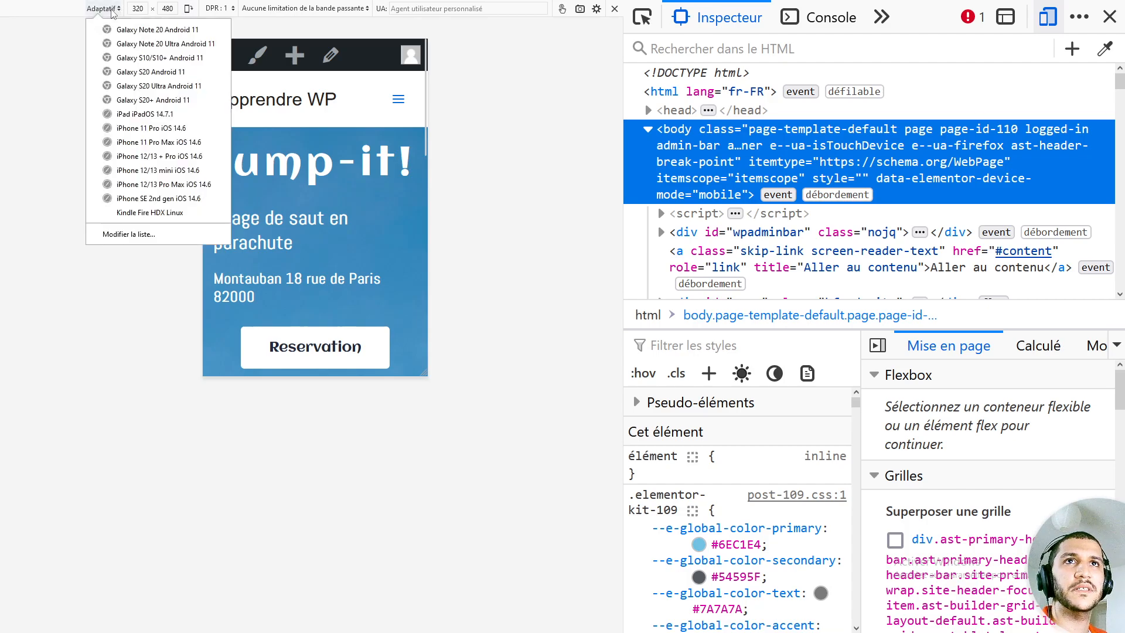
{"action": "left_click", "coordinate": [141, 156]}
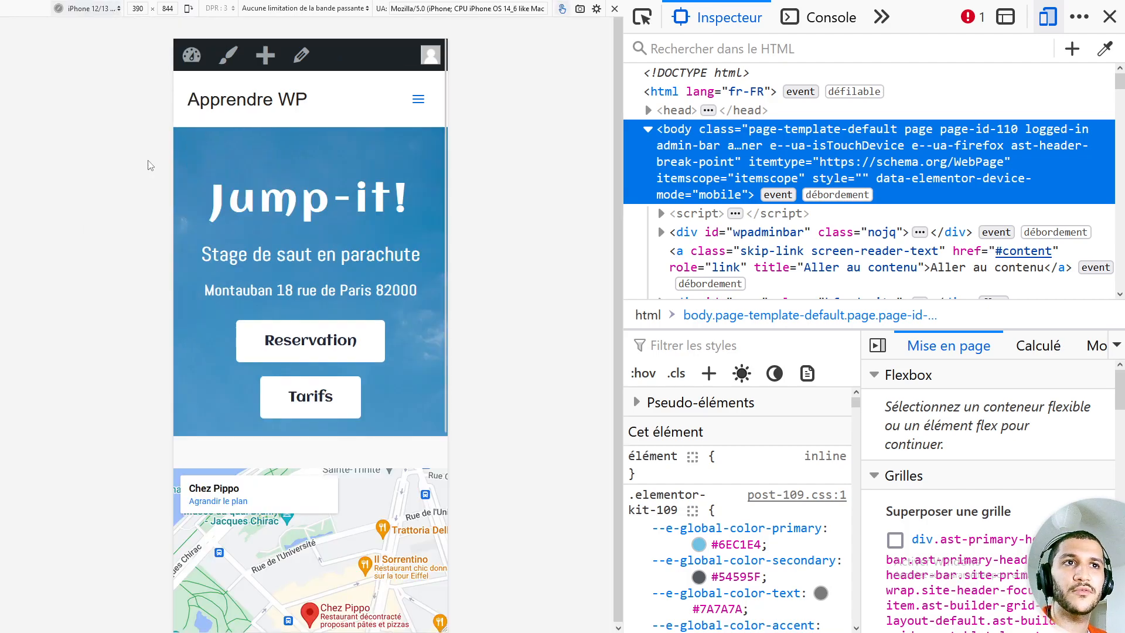
{"action": "left_click", "coordinate": [1110, 16]}
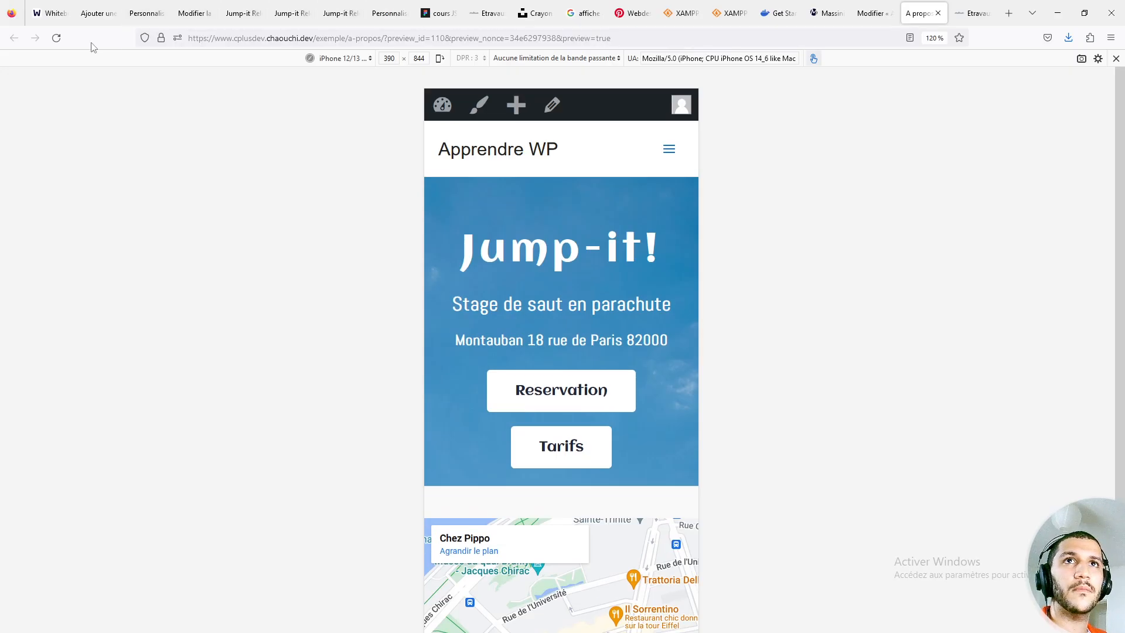
Reload the mobile preview to check the hero section, and go back to the editor's desktop layout.
{"action": "key", "text": "F5"}
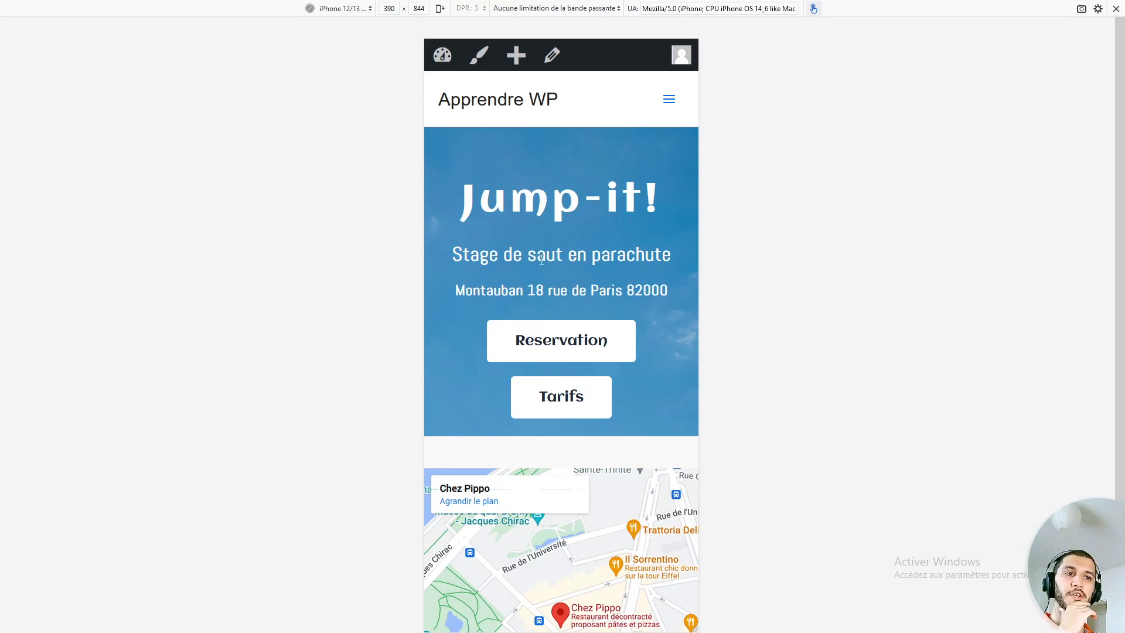
{"action": "scroll", "coordinate": [588, 242], "scroll_direction": "down", "scroll_amount": 3}
{"action": "scroll", "coordinate": [588, 242], "scroll_direction": "up", "scroll_amount": 3}
{"action": "mouse_move", "coordinate": [729, 3]}
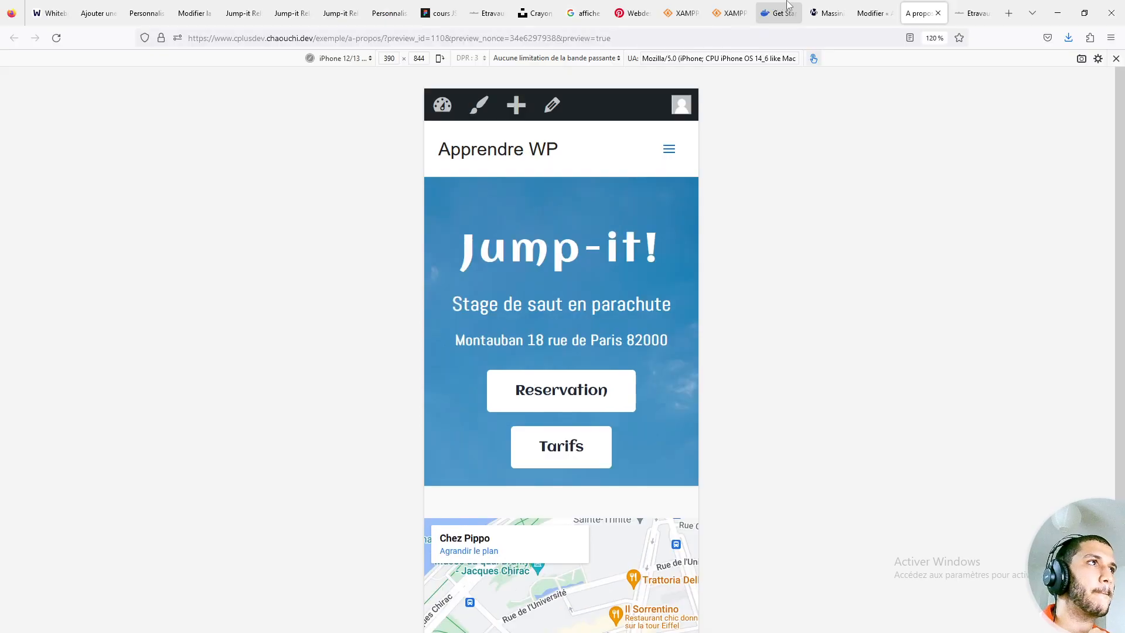
{"action": "left_click", "coordinate": [869, 13]}
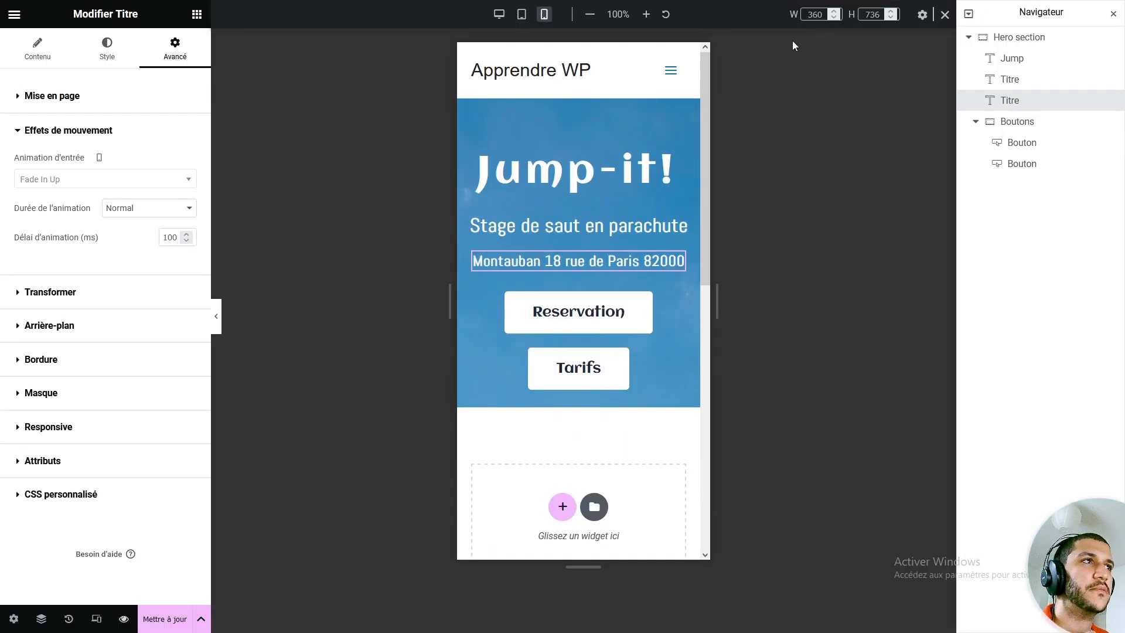
{"action": "left_click", "coordinate": [946, 16]}
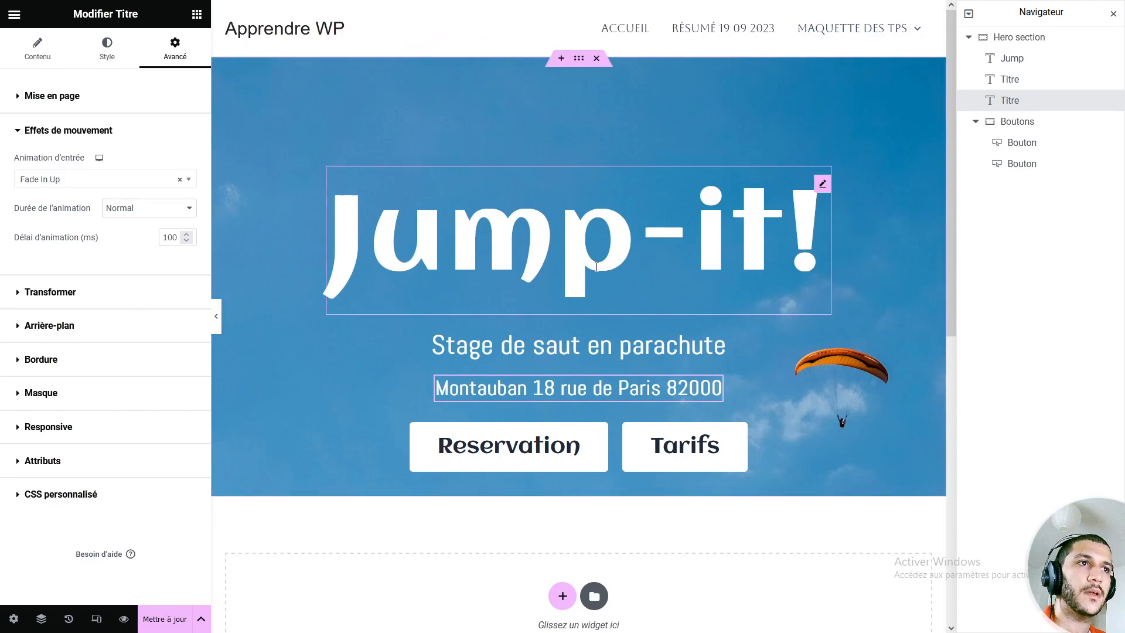
Examine the advanced setting sections of the Jump-it! title, including its responsive visibility options.
{"action": "left_click", "coordinate": [818, 237]}
{"action": "left_click", "coordinate": [69, 96]}
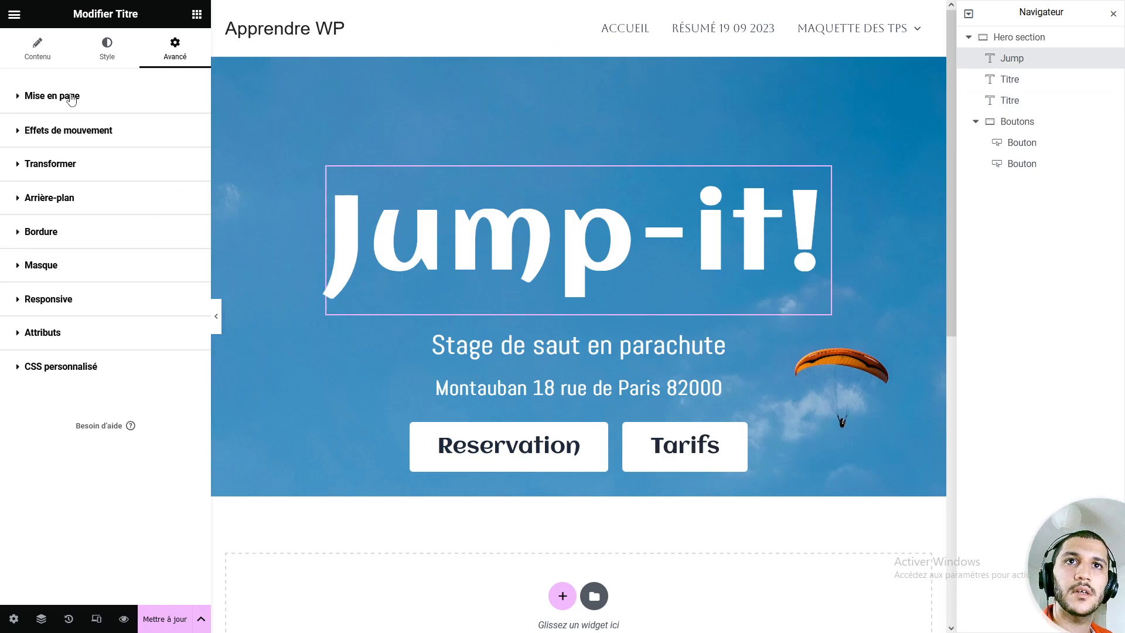
{"action": "left_click", "coordinate": [55, 368]}
{"action": "left_click", "coordinate": [55, 368]}
{"action": "left_click", "coordinate": [64, 338]}
{"action": "left_click", "coordinate": [63, 337]}
{"action": "left_click", "coordinate": [71, 302]}
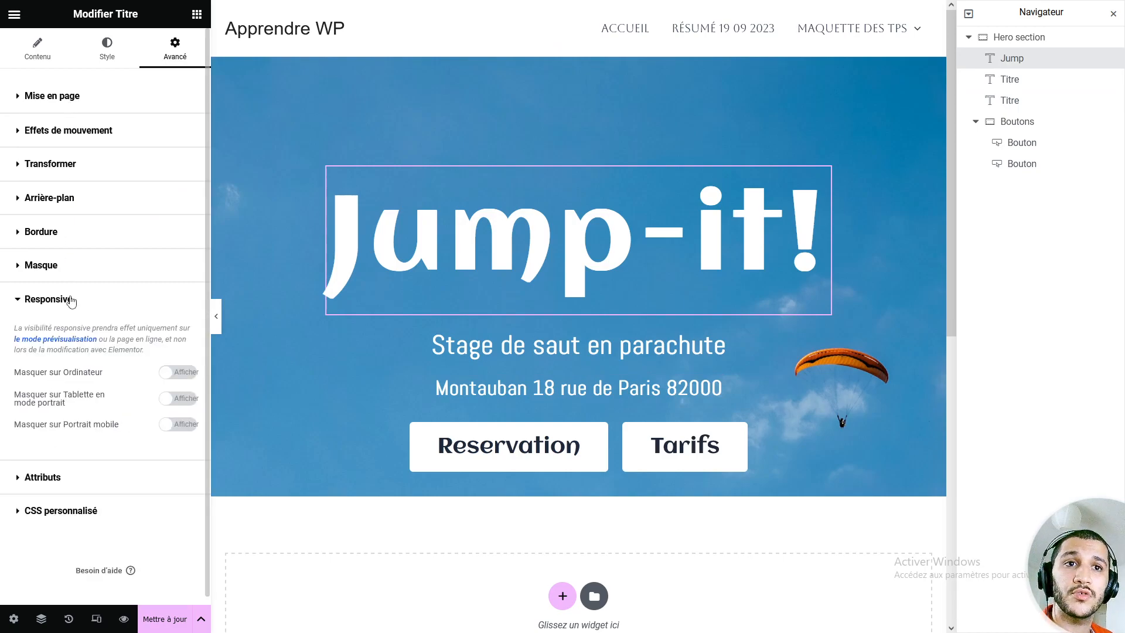
{"action": "left_click", "coordinate": [71, 302]}
{"action": "left_click", "coordinate": [74, 266]}
{"action": "left_click", "coordinate": [74, 267]}
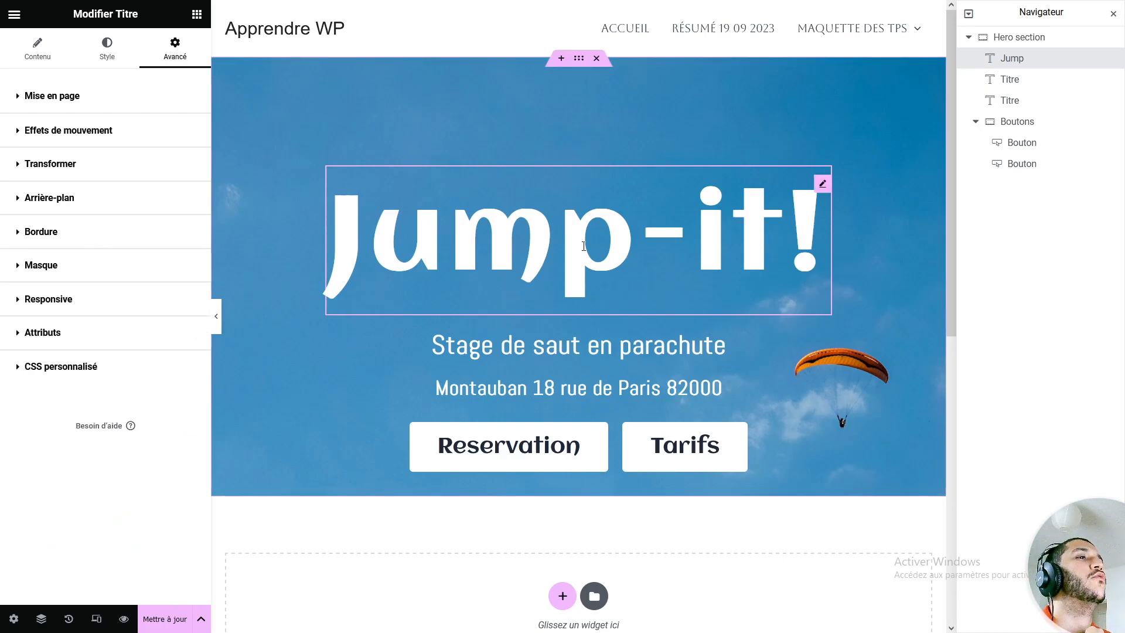
Review the Jump-it! title's content, style and layout settings and its available context commands.
{"action": "left_click", "coordinate": [12, 51]}
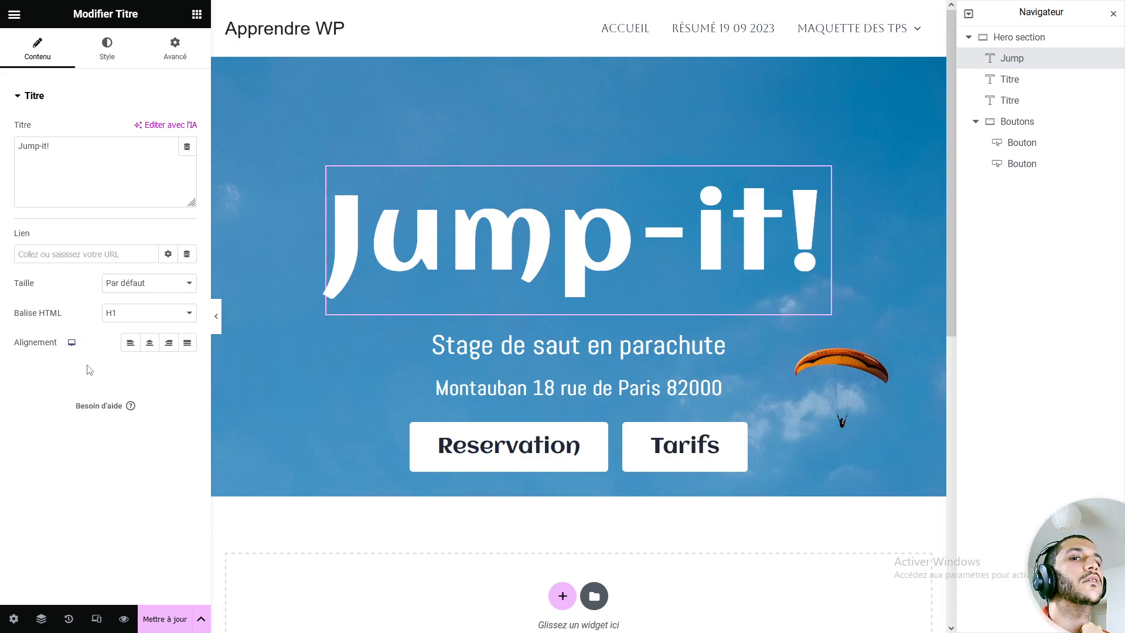
{"action": "left_click", "coordinate": [109, 58]}
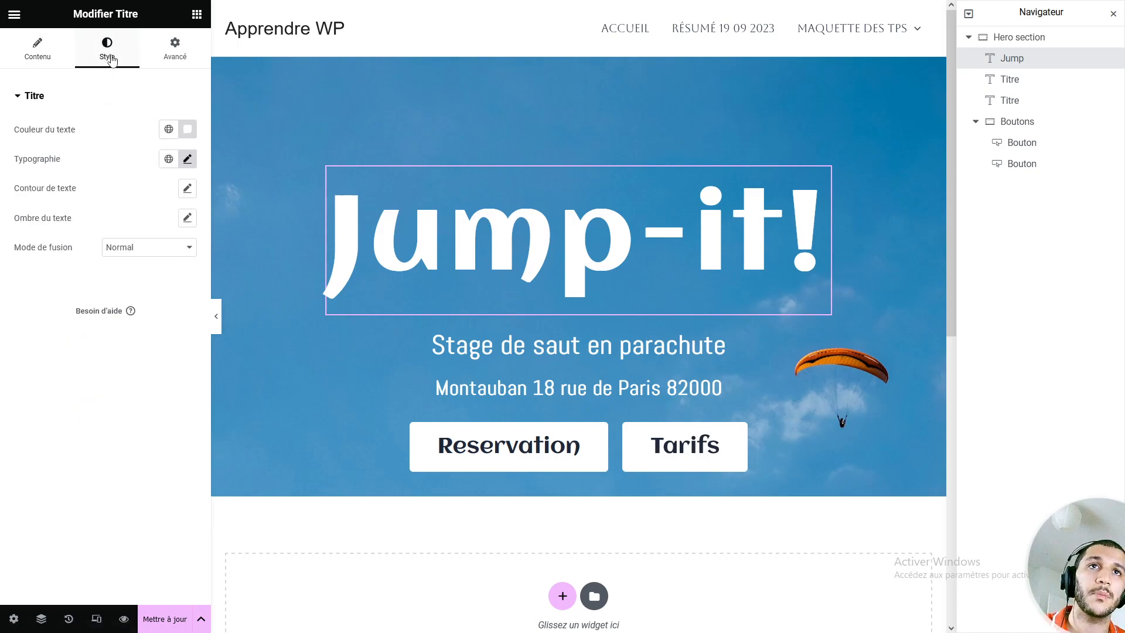
{"action": "left_click", "coordinate": [159, 57]}
{"action": "right_click", "coordinate": [434, 284]}
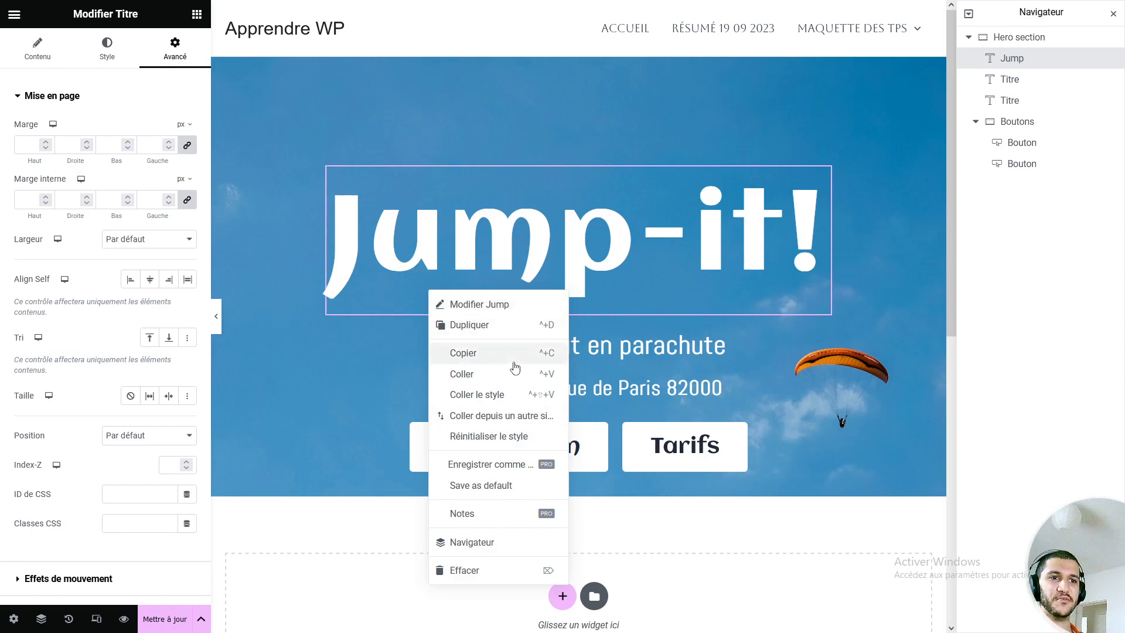
{"action": "left_click", "coordinate": [584, 225]}
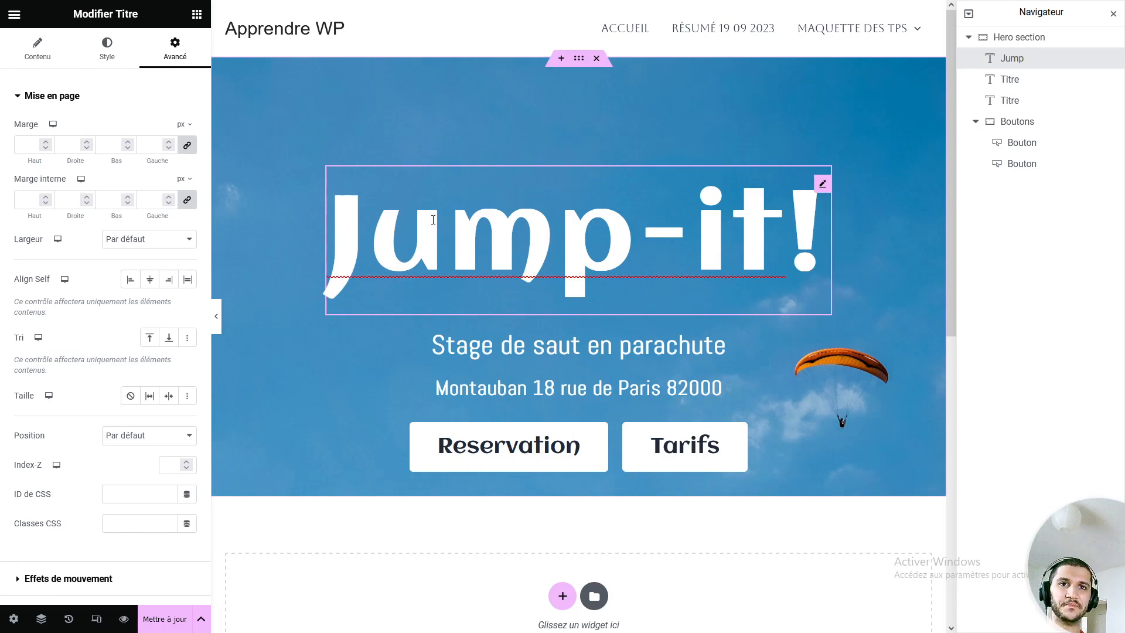
{"action": "left_click", "coordinate": [92, 326]}
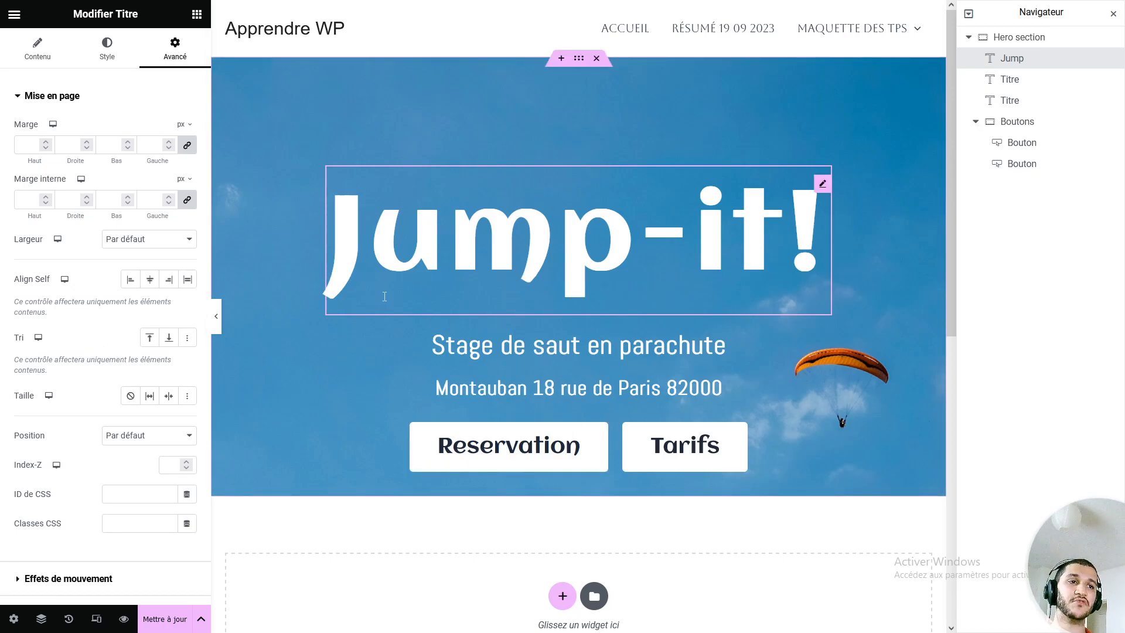
Set the Hero section's background overlay to the classic type and open the media library to choose its image.
{"action": "left_click", "coordinate": [1018, 37]}
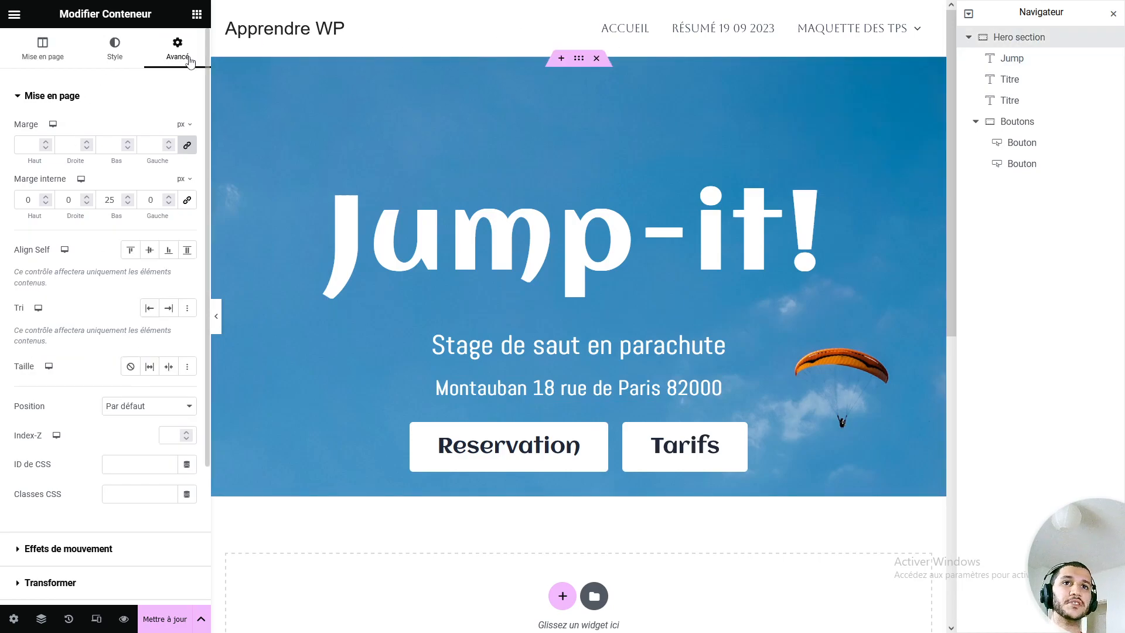
{"action": "left_click", "coordinate": [114, 47]}
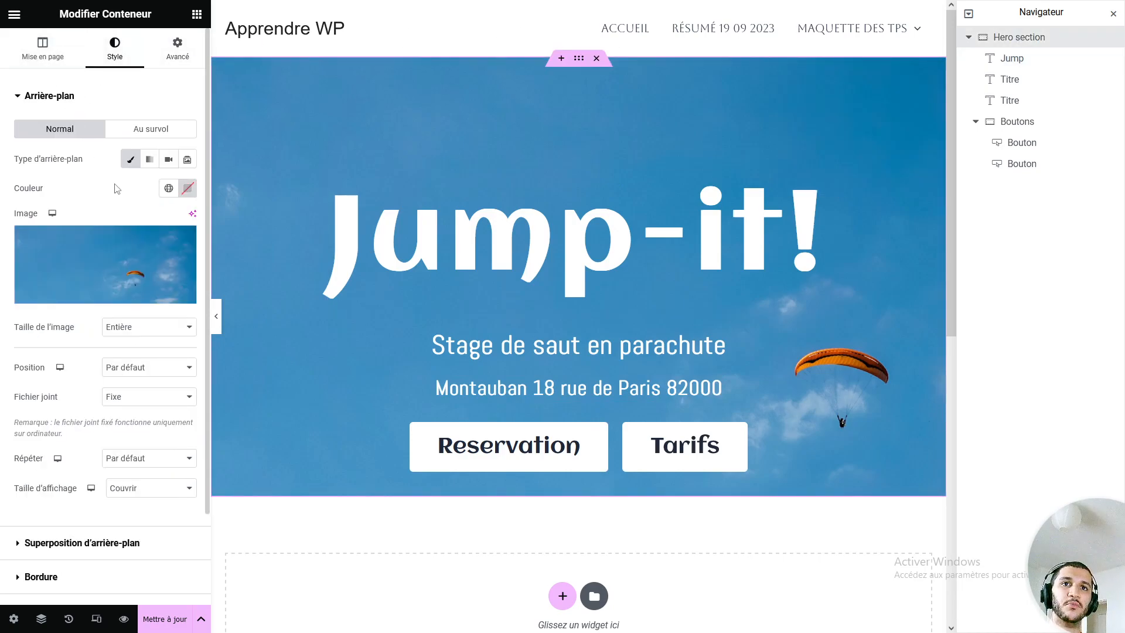
{"action": "left_click", "coordinate": [67, 97]}
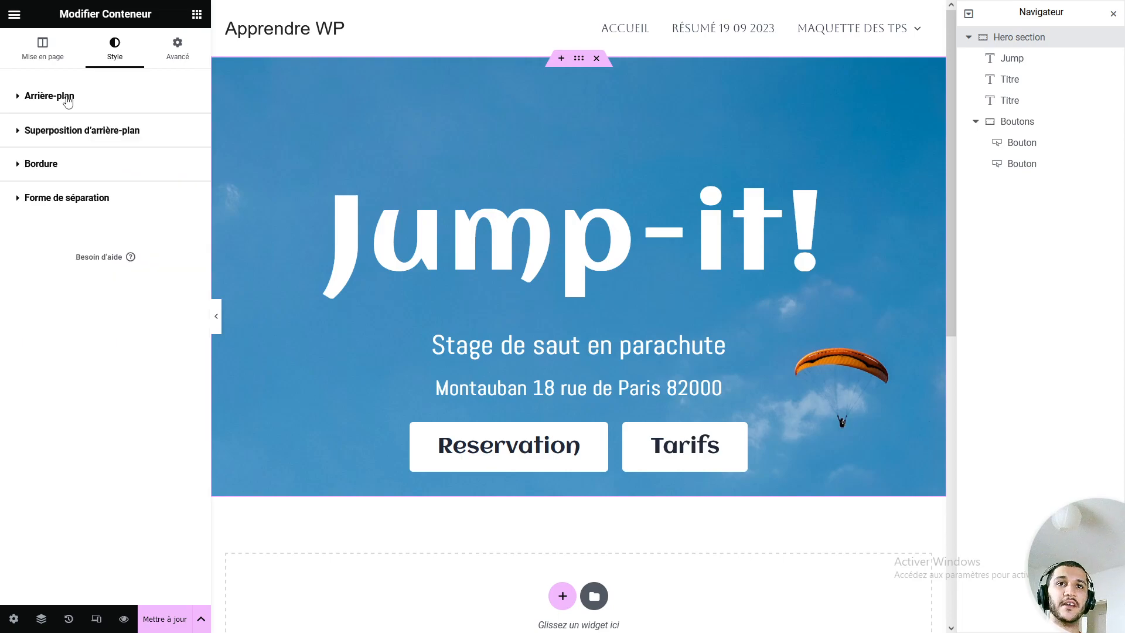
{"action": "left_click", "coordinate": [53, 131]}
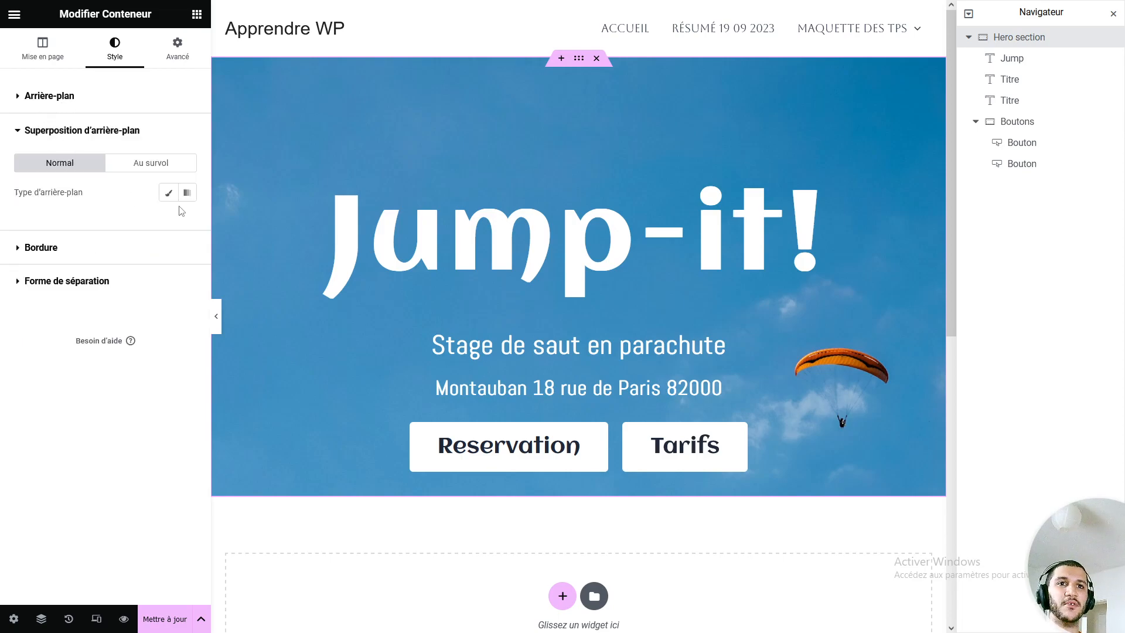
{"action": "left_click", "coordinate": [169, 193]}
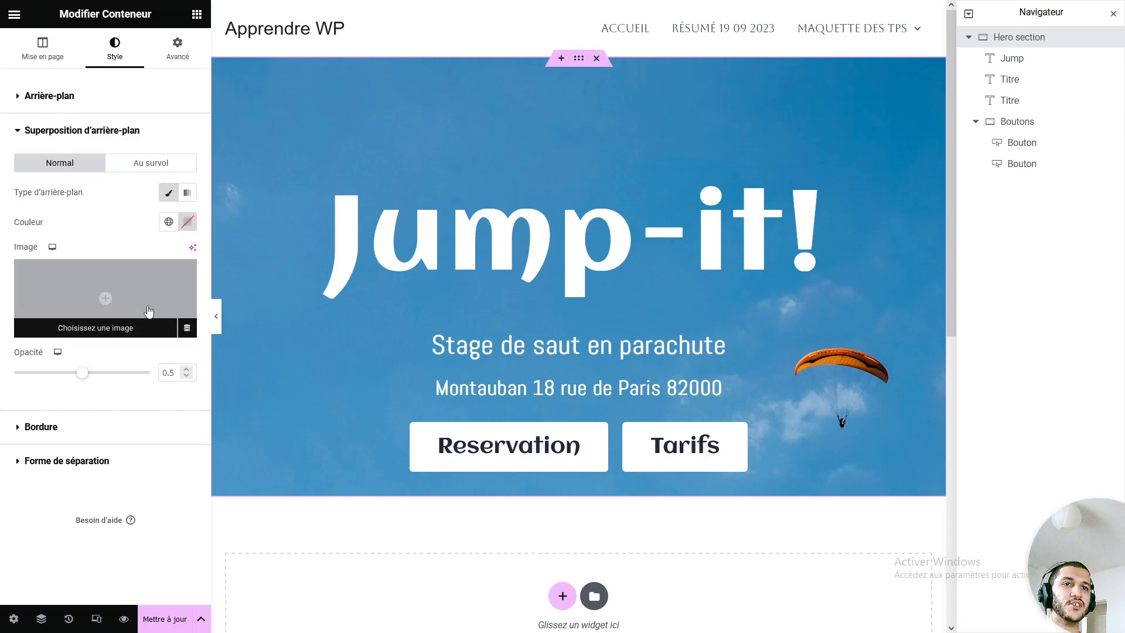
{"action": "left_click", "coordinate": [149, 312]}
{"action": "mouse_move", "coordinate": [1020, 32]}
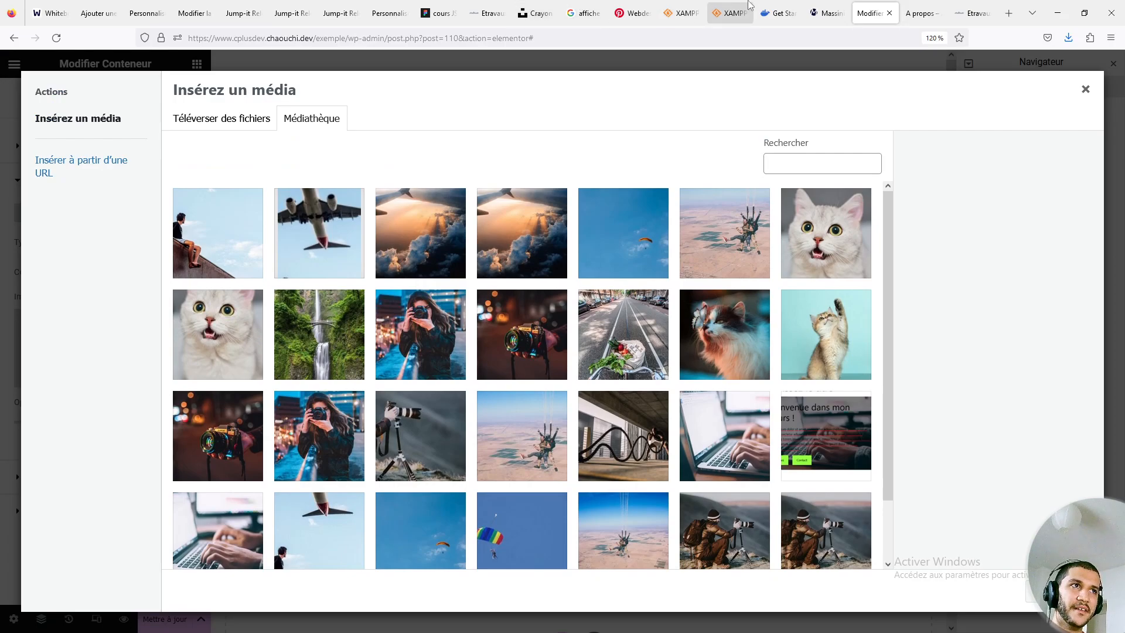
Switch to the Figma file and set the first fill of the dark red blob beside the parachute circle to white (FFFFFF).
{"action": "left_click", "coordinate": [776, 6]}
{"action": "left_click", "coordinate": [827, 13]}
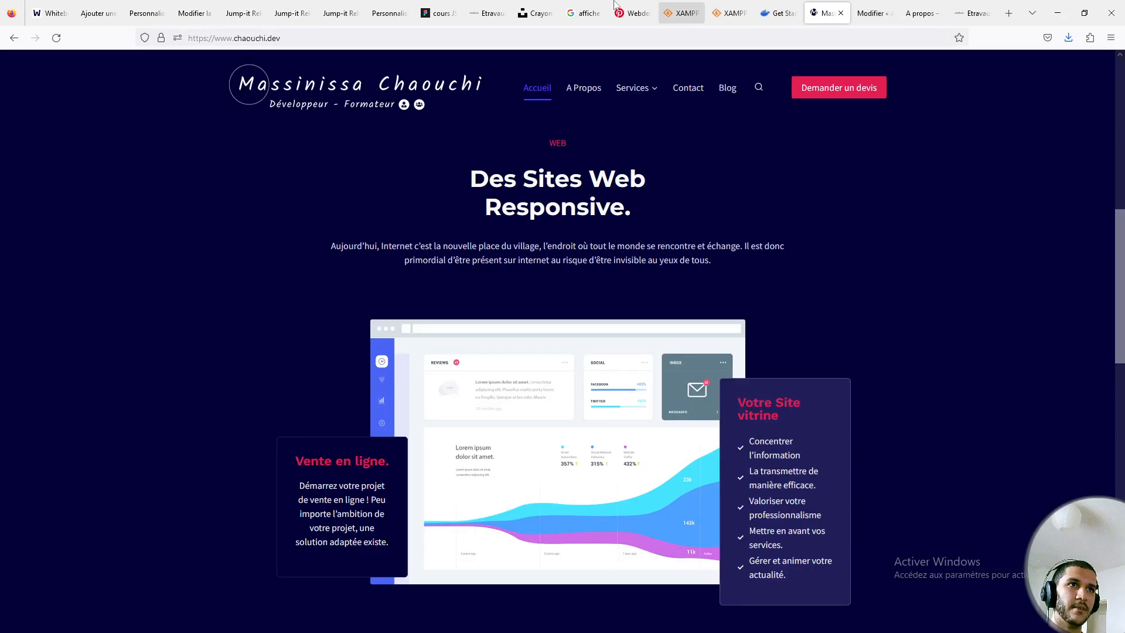
{"action": "left_click", "coordinate": [459, 5]}
{"action": "left_click", "coordinate": [582, 281]}
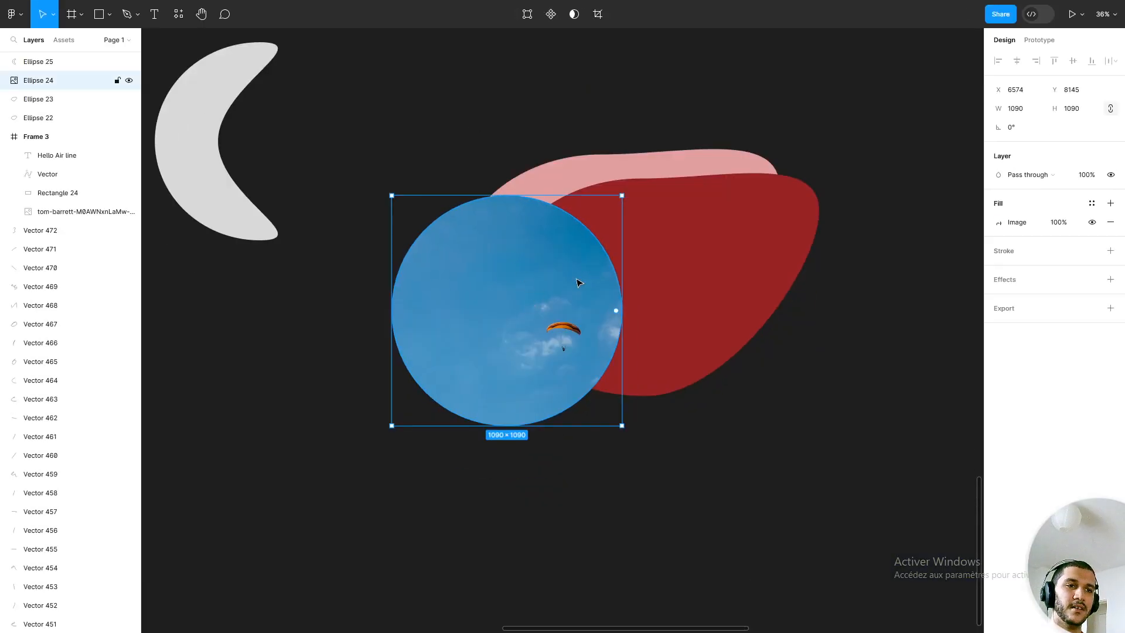
{"action": "left_click", "coordinate": [456, 100]}
{"action": "left_click", "coordinate": [731, 221]}
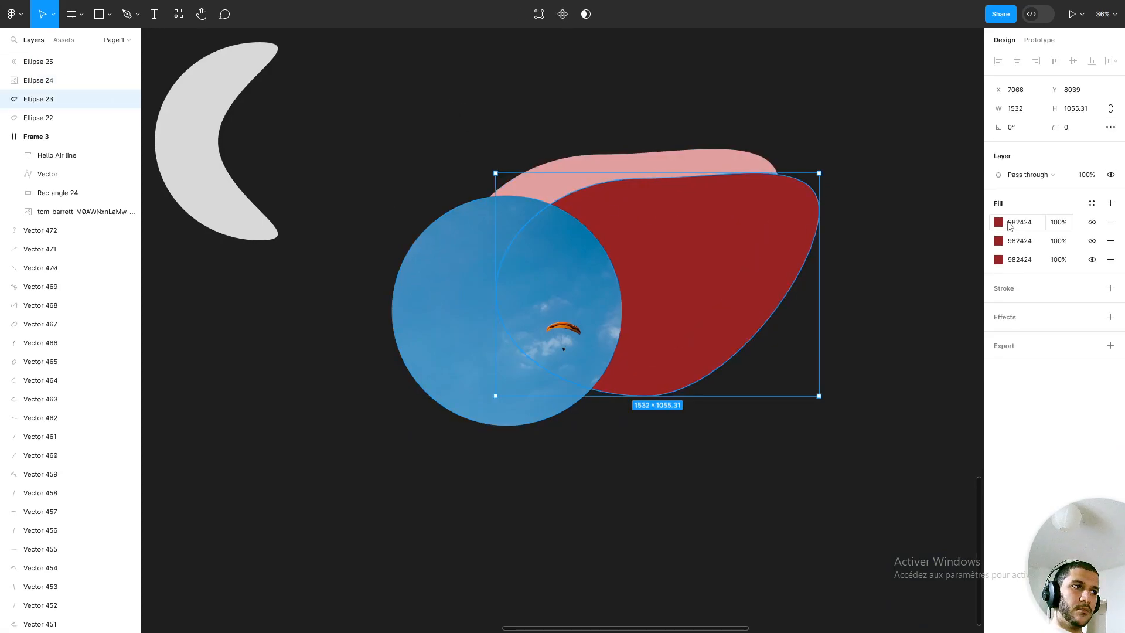
{"action": "left_click", "coordinate": [999, 222]}
{"action": "left_click", "coordinate": [938, 414]}
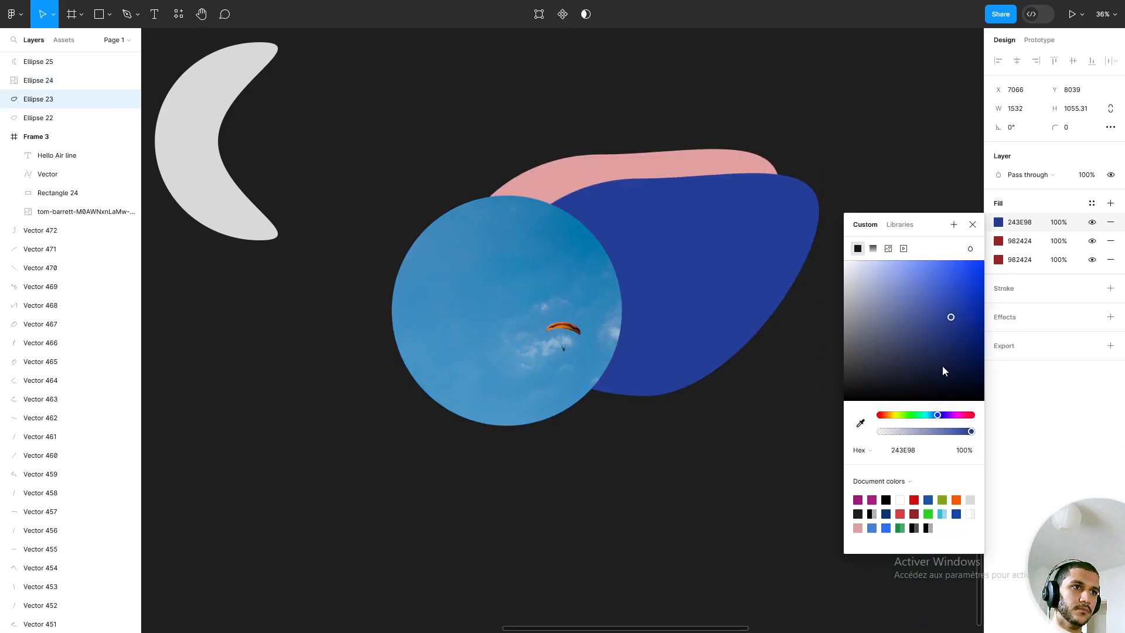
{"action": "left_click_drag", "start_coordinate": [946, 297], "coordinate": [844, 260]}
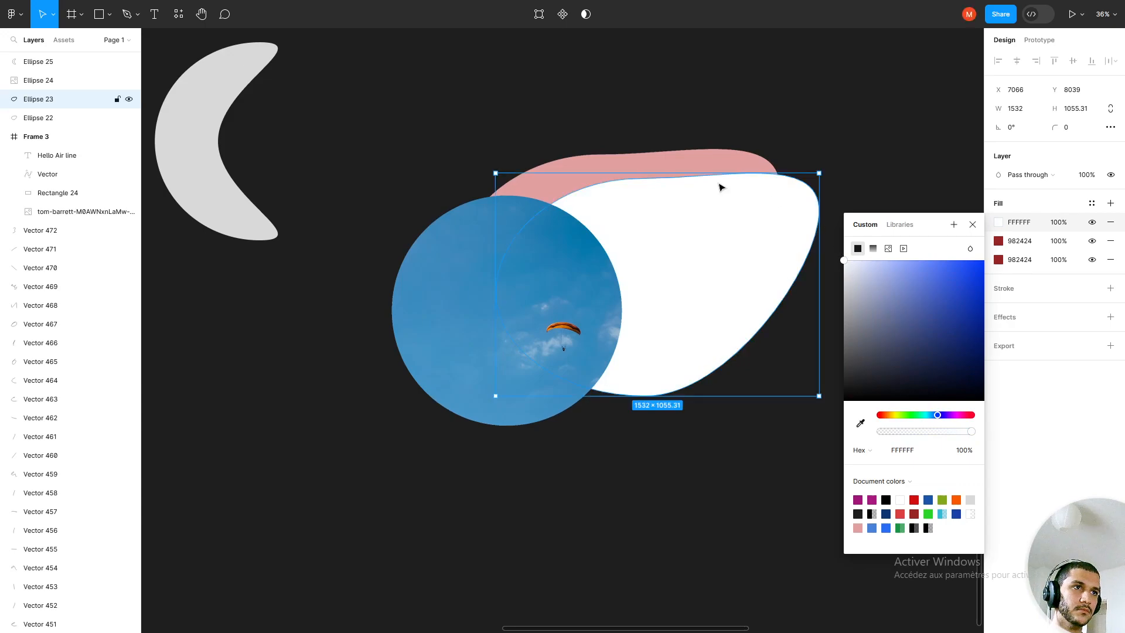
Set the fill of the pink blob behind the white one to blue 1B18C0.
{"action": "left_click", "coordinate": [692, 170]}
{"action": "left_click", "coordinate": [999, 223]}
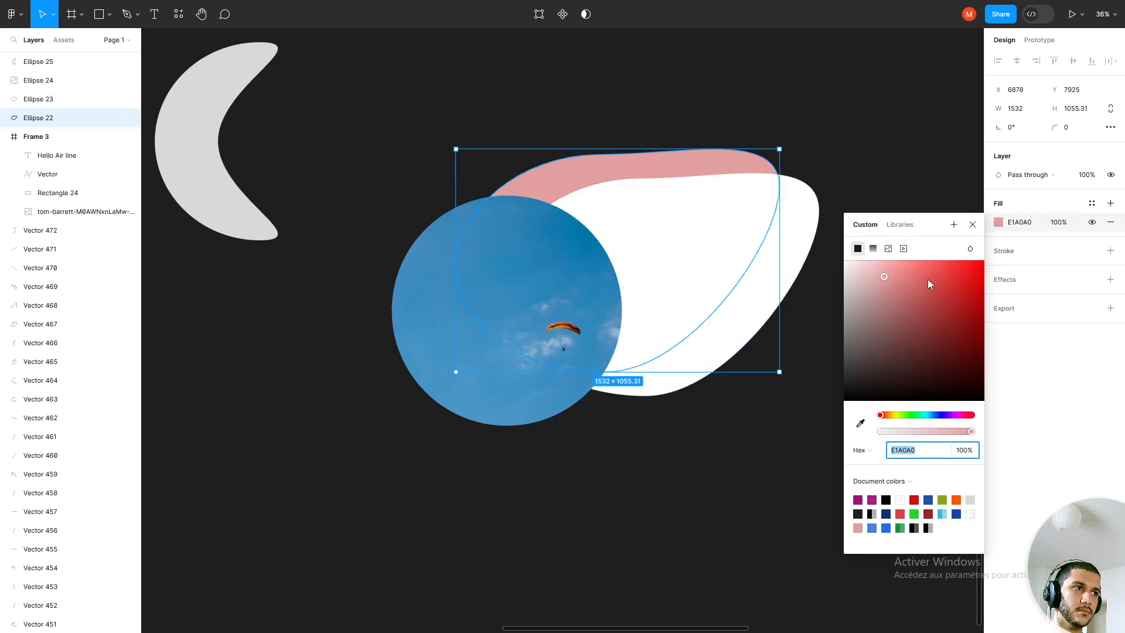
{"action": "left_click", "coordinate": [929, 298]}
{"action": "left_click", "coordinate": [938, 415]}
{"action": "left_click_drag", "start_coordinate": [940, 418], "coordinate": [942, 416]}
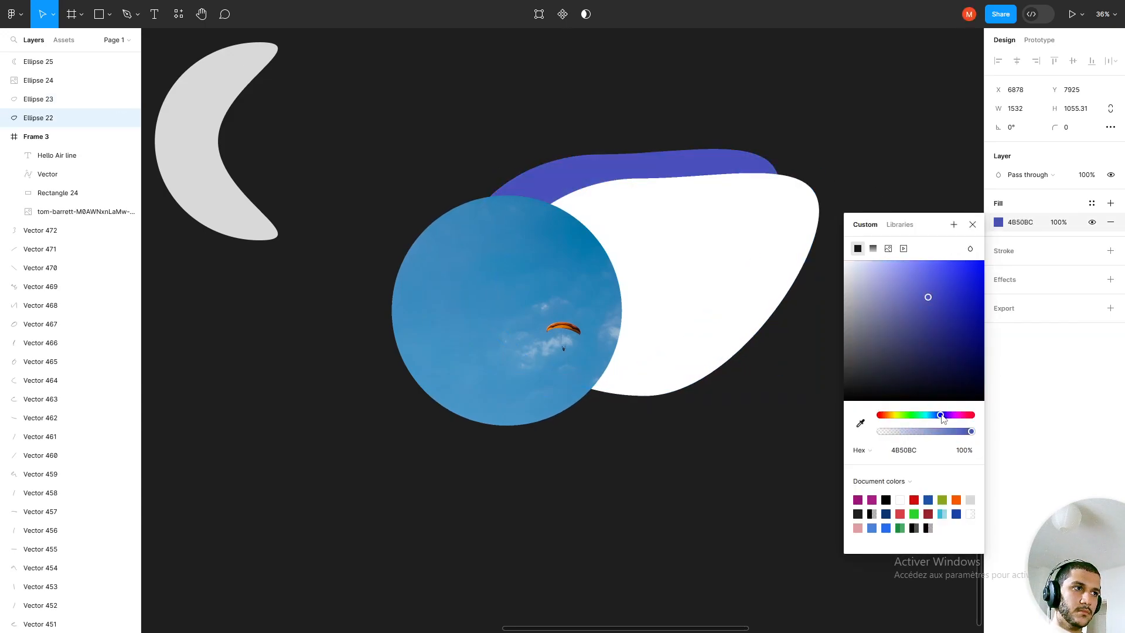
{"action": "left_click", "coordinate": [970, 297]}
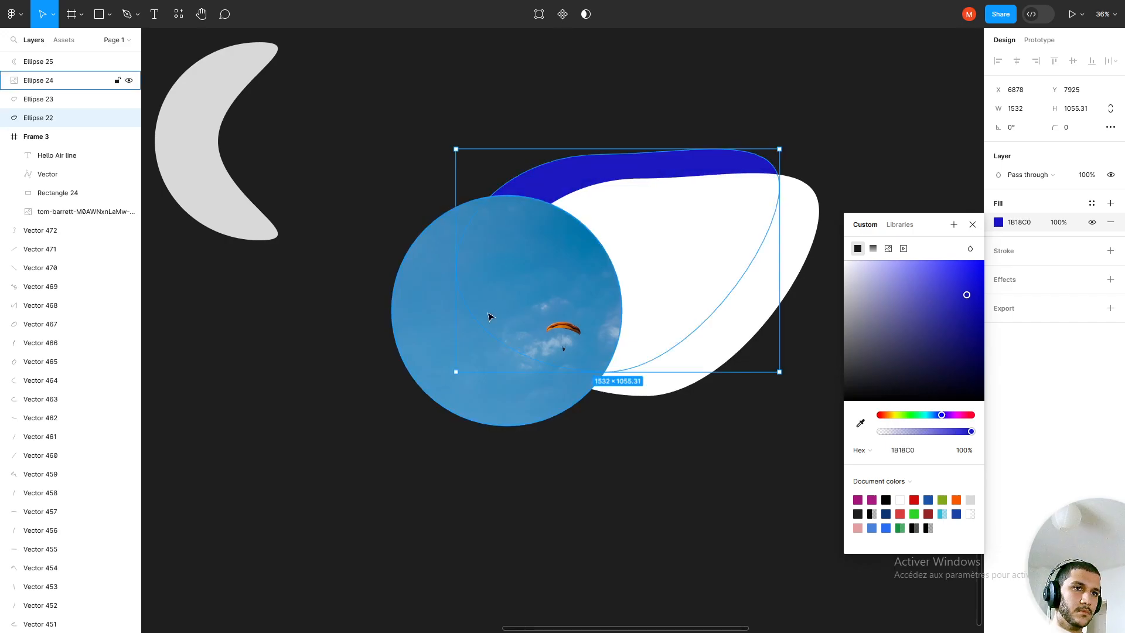
{"action": "left_click", "coordinate": [424, 323]}
{"action": "double_click", "coordinate": [544, 333]}
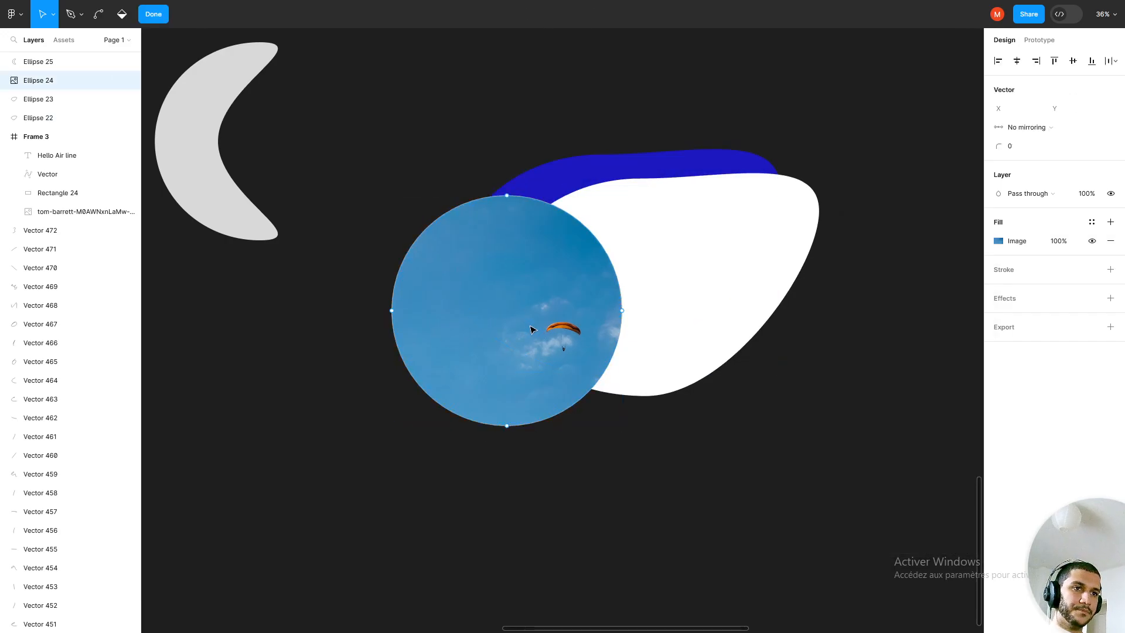
{"action": "scroll", "coordinate": [533, 331], "scroll_direction": "up", "scroll_amount": 3}
{"action": "scroll", "coordinate": [532, 330], "scroll_direction": "up", "scroll_amount": 3}
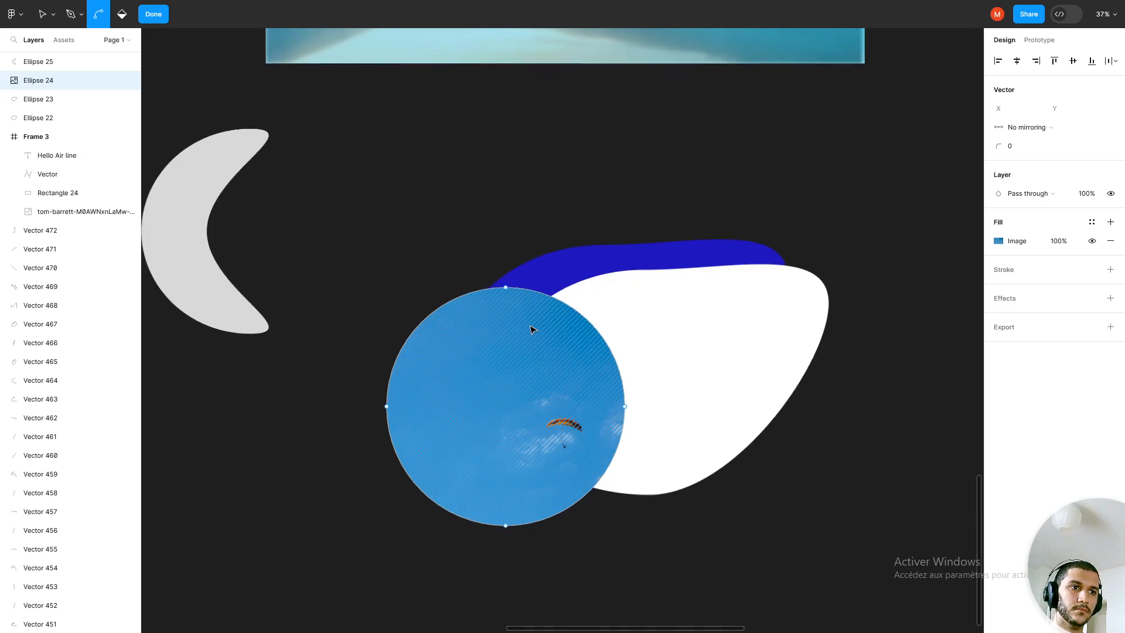
{"action": "key", "text": "v"}
{"action": "left_click", "coordinate": [429, 228]}
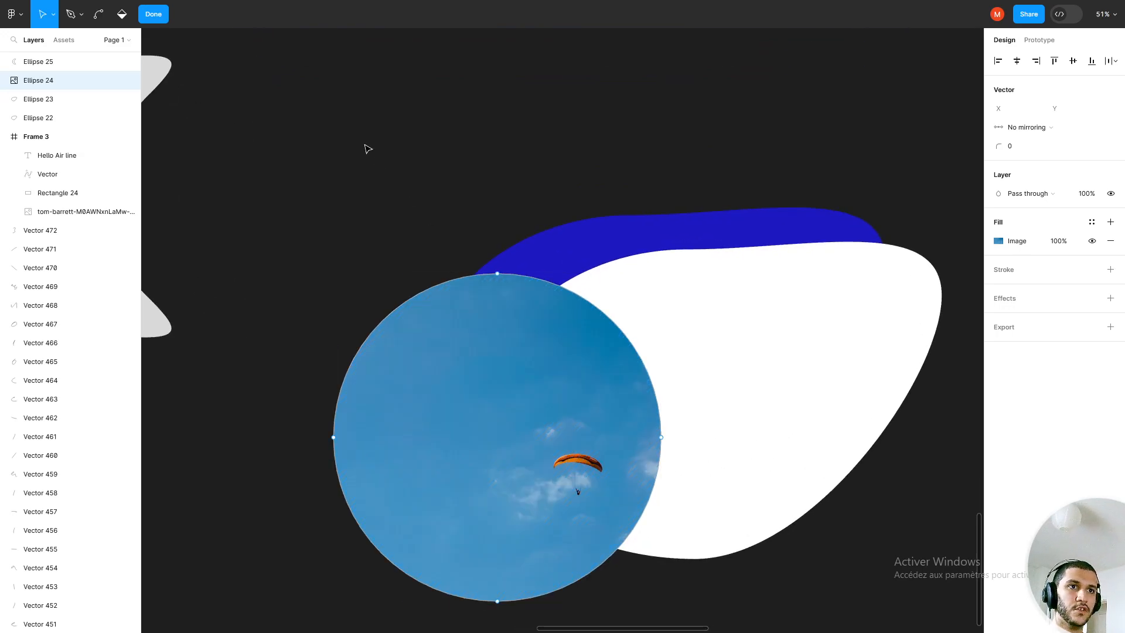
{"action": "left_click", "coordinate": [161, 65]}
{"action": "left_click", "coordinate": [548, 246]}
{"action": "left_click", "coordinate": [335, 140]}
Select the parachute circle with the white and blue blobs and export them as separate shapes.
{"action": "left_click_drag", "start_coordinate": [317, 129], "coordinate": [886, 598]}
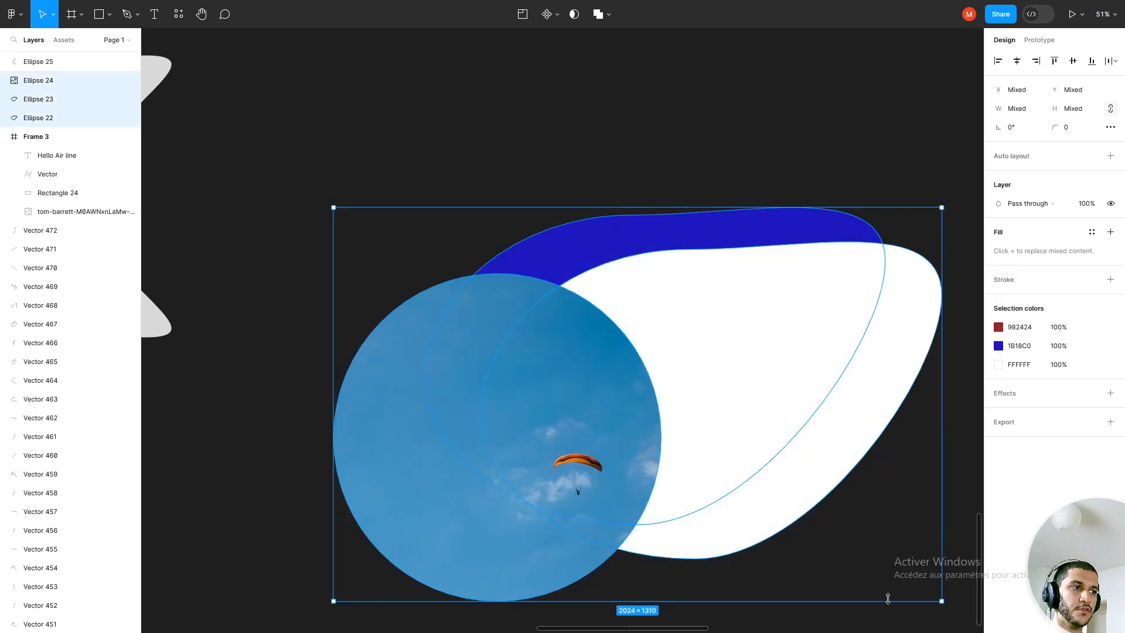
{"action": "left_click", "coordinate": [1110, 421]}
{"action": "left_click", "coordinate": [1057, 465]}
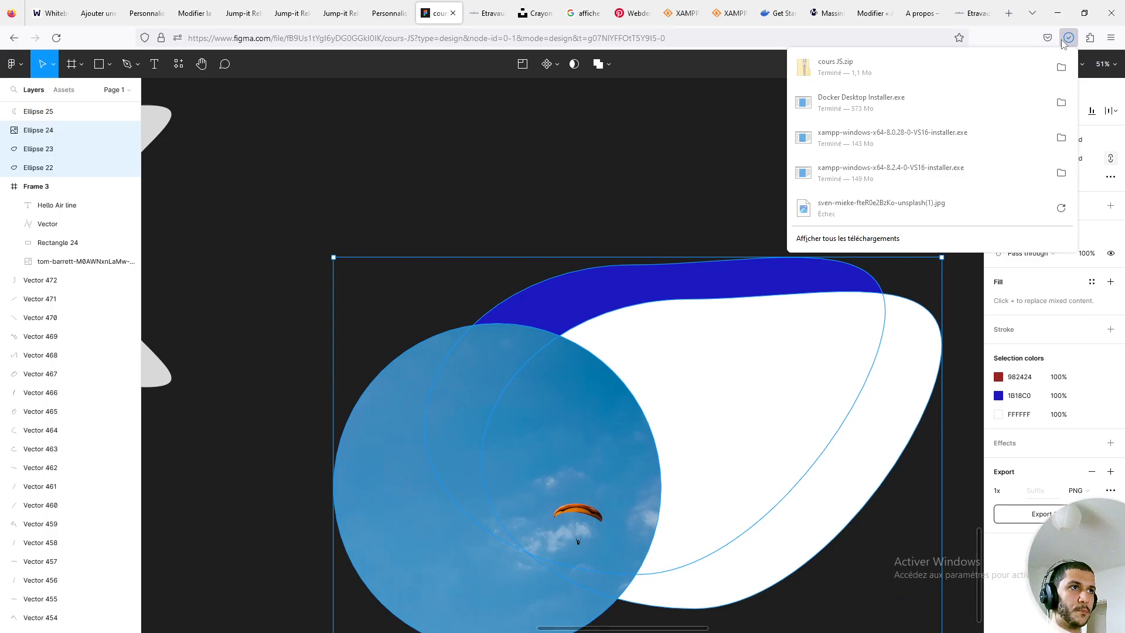
Group the parachute circle with the white and blue blobs and export the group as a 1x PNG.
{"action": "left_click", "coordinate": [528, 200]}
{"action": "left_click_drag", "start_coordinate": [395, 149], "coordinate": [860, 558]}
{"action": "key", "text": "ctrl+g"}
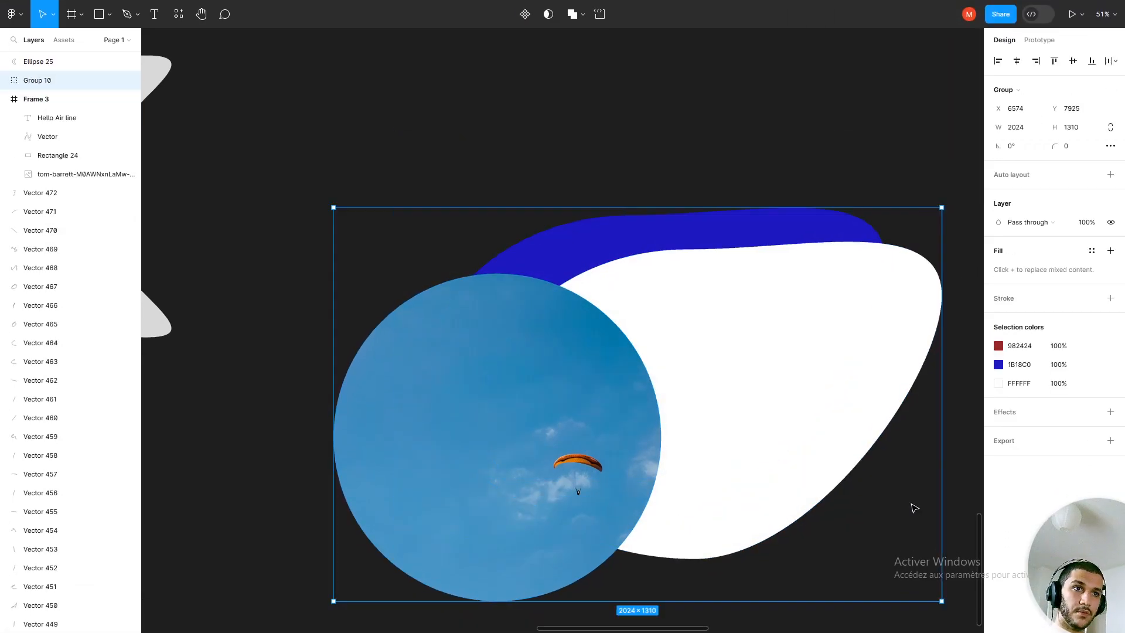
{"action": "left_click", "coordinate": [1116, 444]}
{"action": "left_click", "coordinate": [1078, 500]}
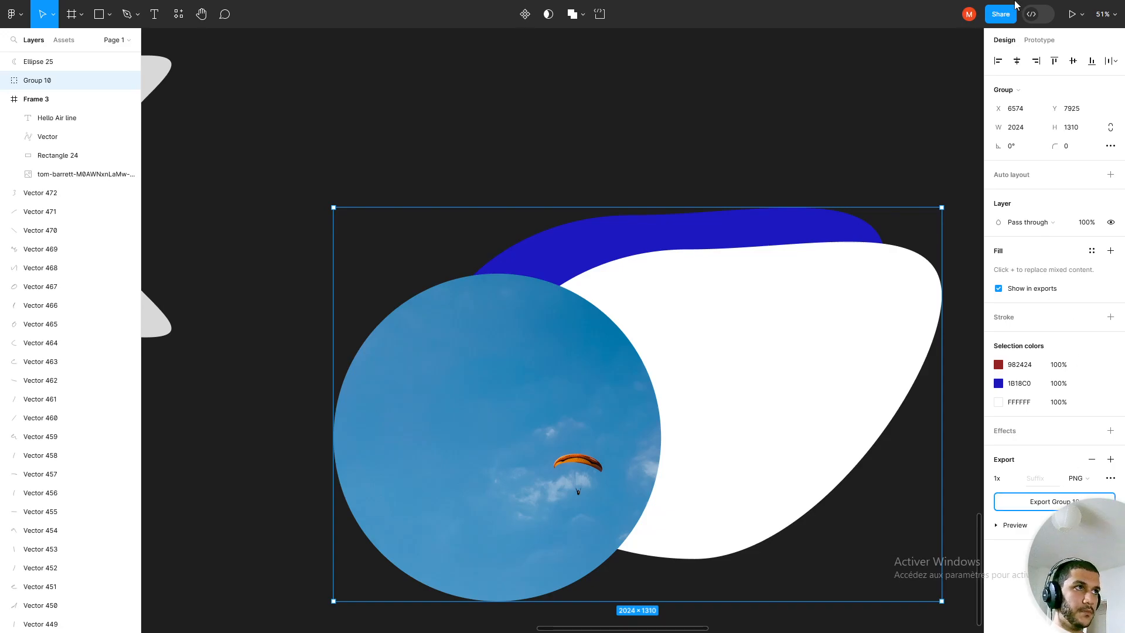
{"action": "mouse_move", "coordinate": [1015, 1]}
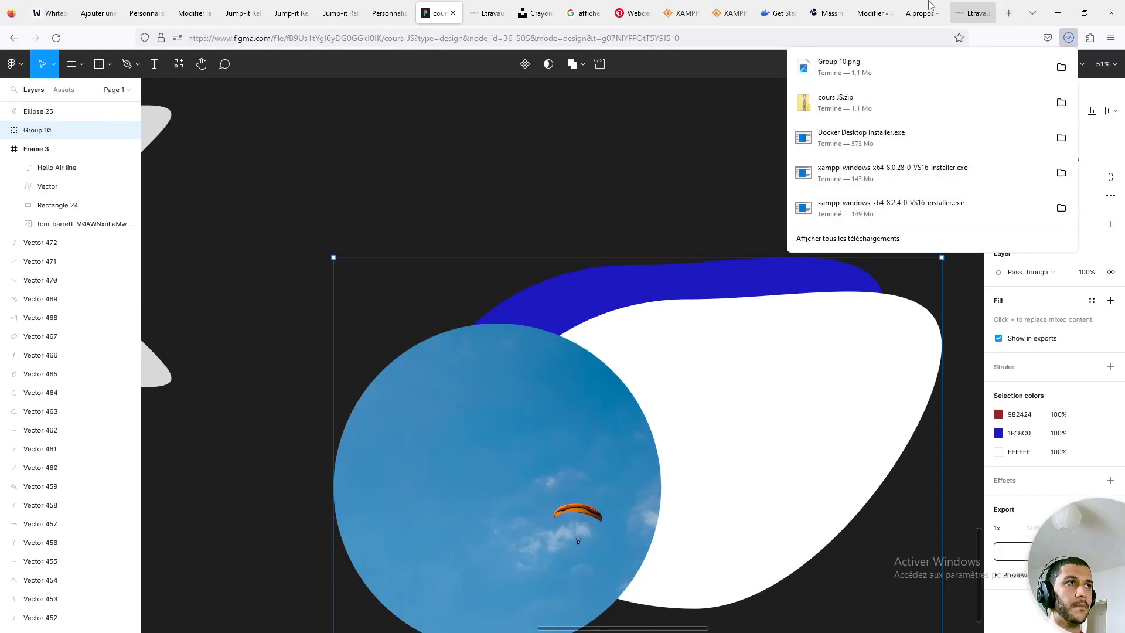
Switch to the Elementor editor, close the media library and review the Hero section's background and background overlay settings.
{"action": "left_click", "coordinate": [882, 12]}
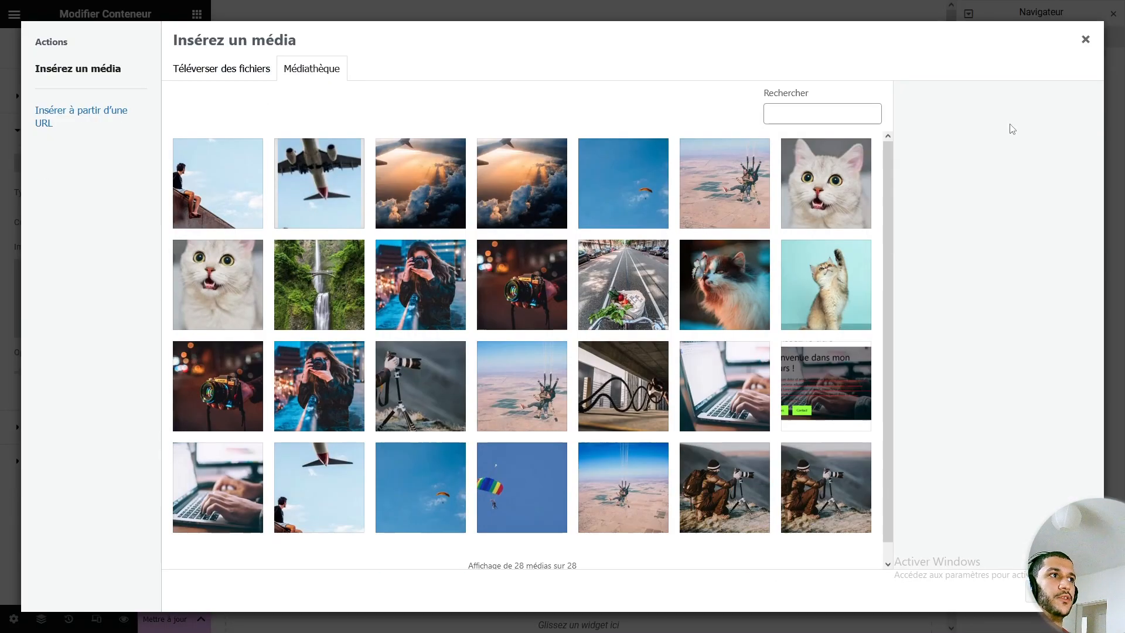
{"action": "left_click", "coordinate": [1085, 40]}
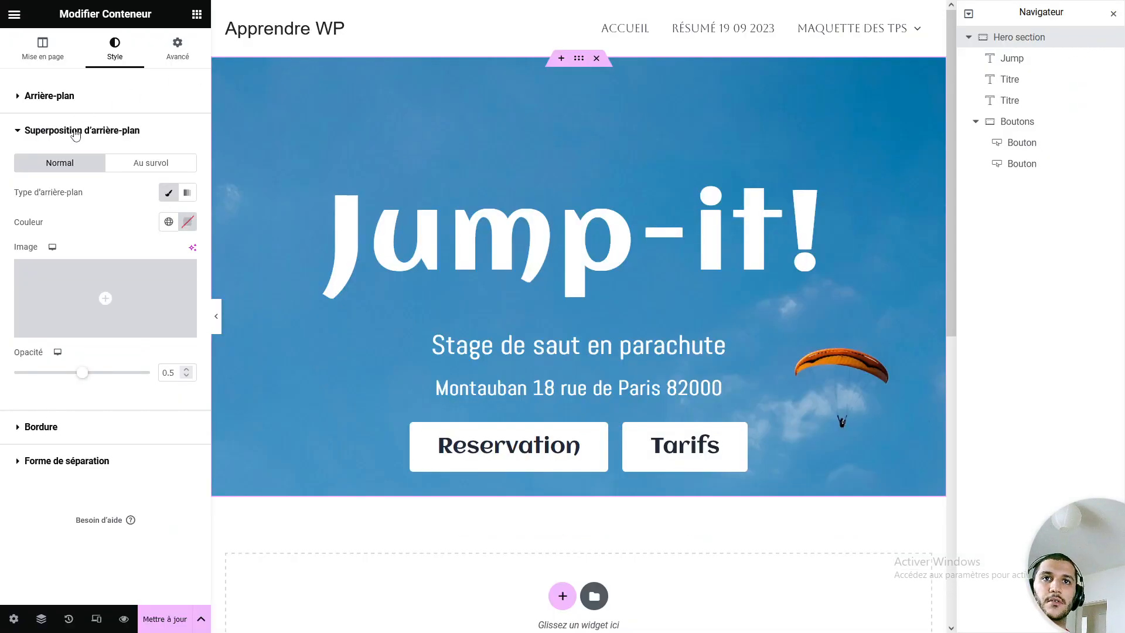
{"action": "left_click", "coordinate": [75, 131]}
{"action": "left_click", "coordinate": [76, 115]}
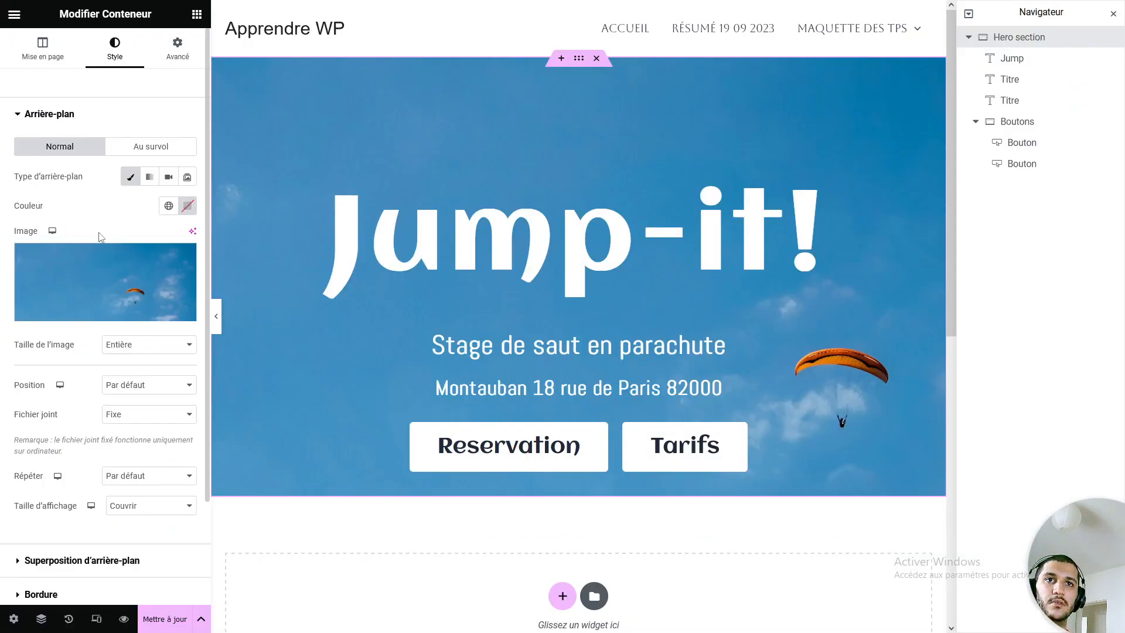
{"action": "left_click", "coordinate": [57, 120]}
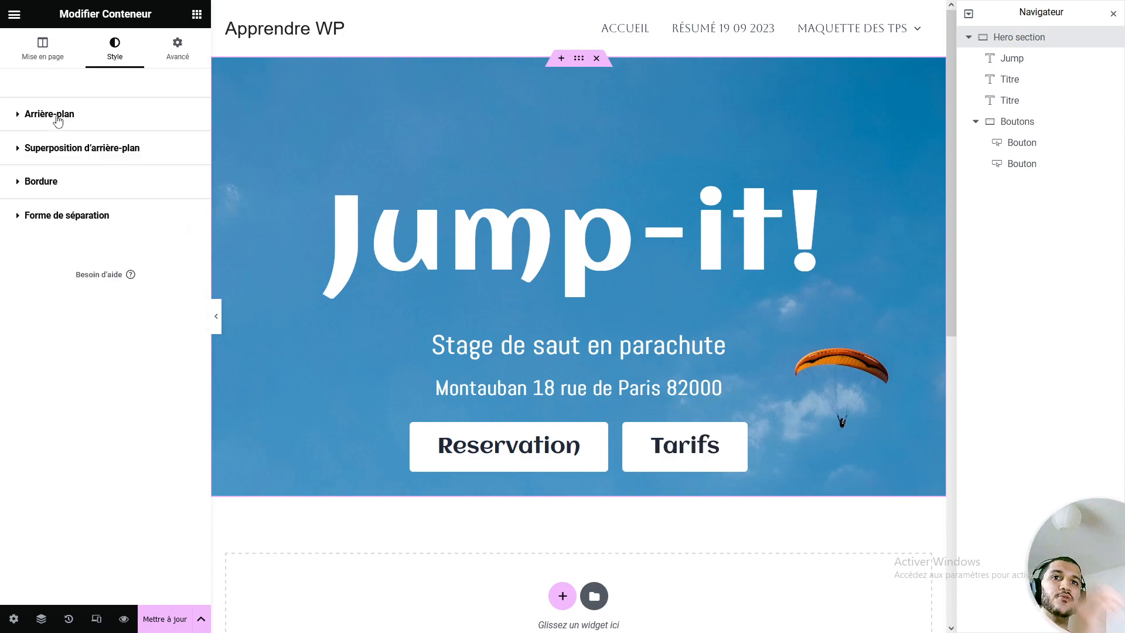
{"action": "left_click", "coordinate": [60, 150]}
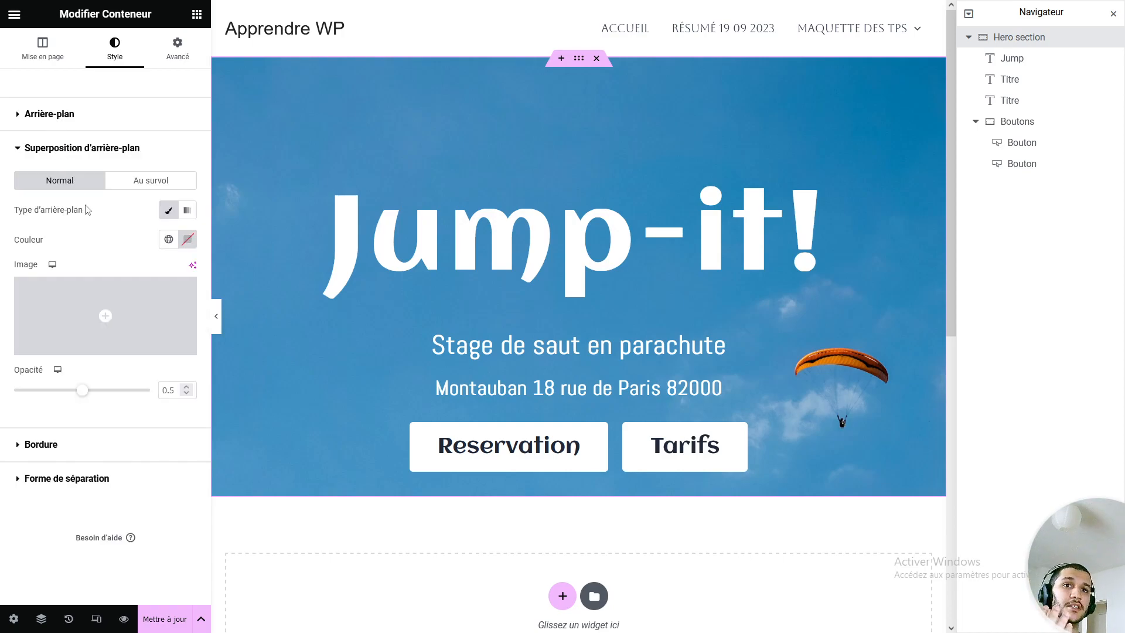
Upload the downloaded Group 10.png to the media library and insert it as the Hero section's background overlay image.
{"action": "left_click", "coordinate": [150, 316]}
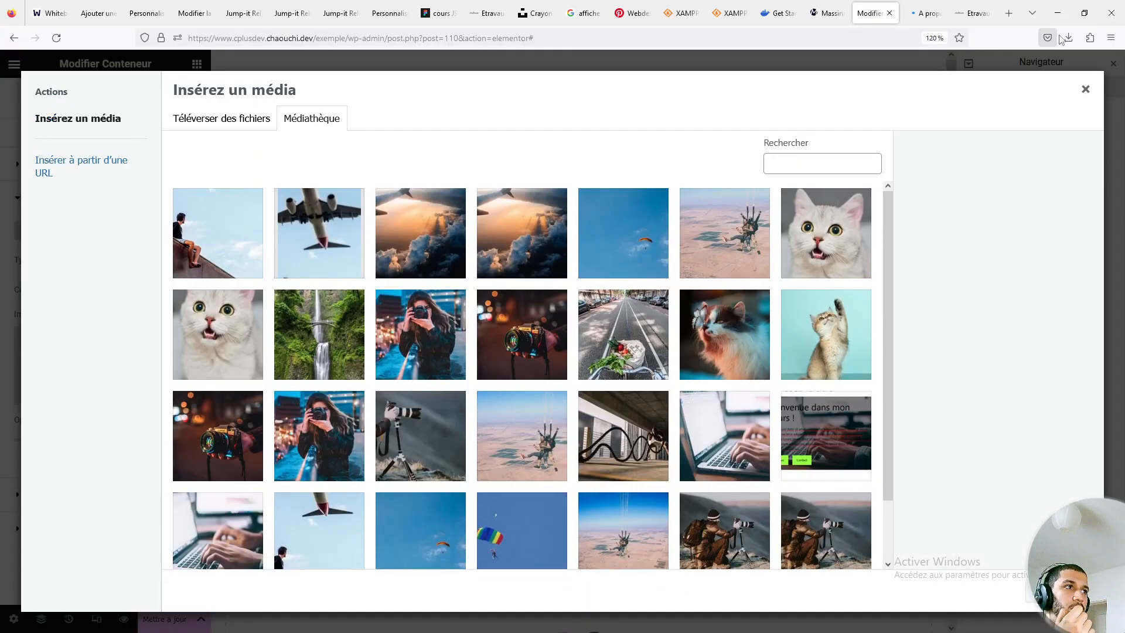
{"action": "left_click", "coordinate": [1070, 38]}
{"action": "left_click_drag", "start_coordinate": [999, 79], "coordinate": [518, 291]}
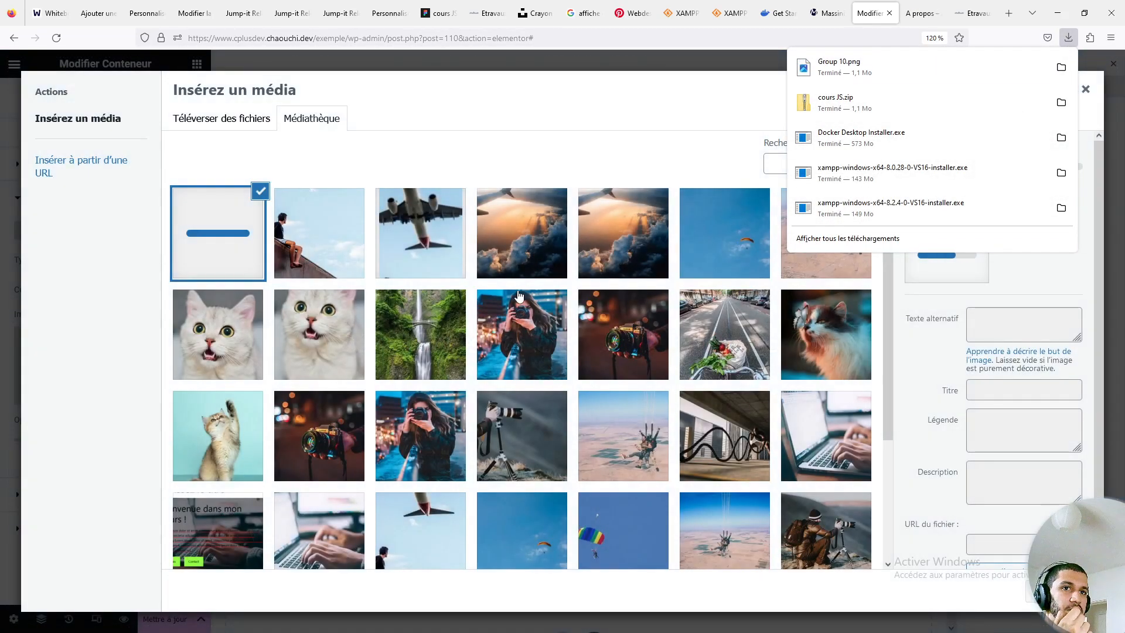
{"action": "left_click", "coordinate": [558, 157]}
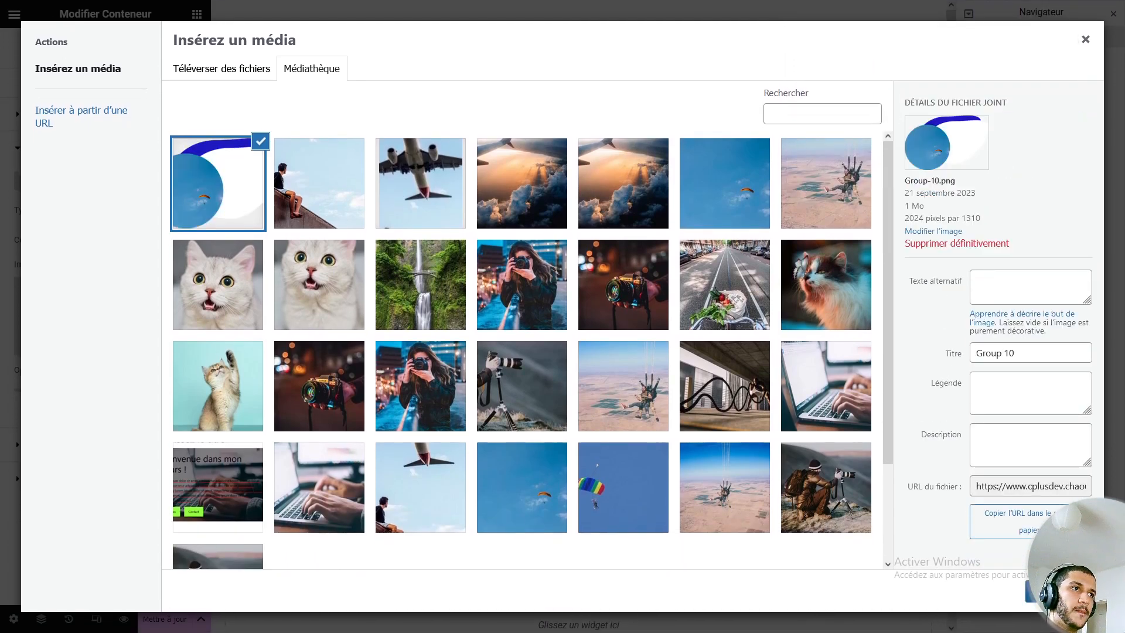
{"action": "left_click", "coordinate": [1059, 592]}
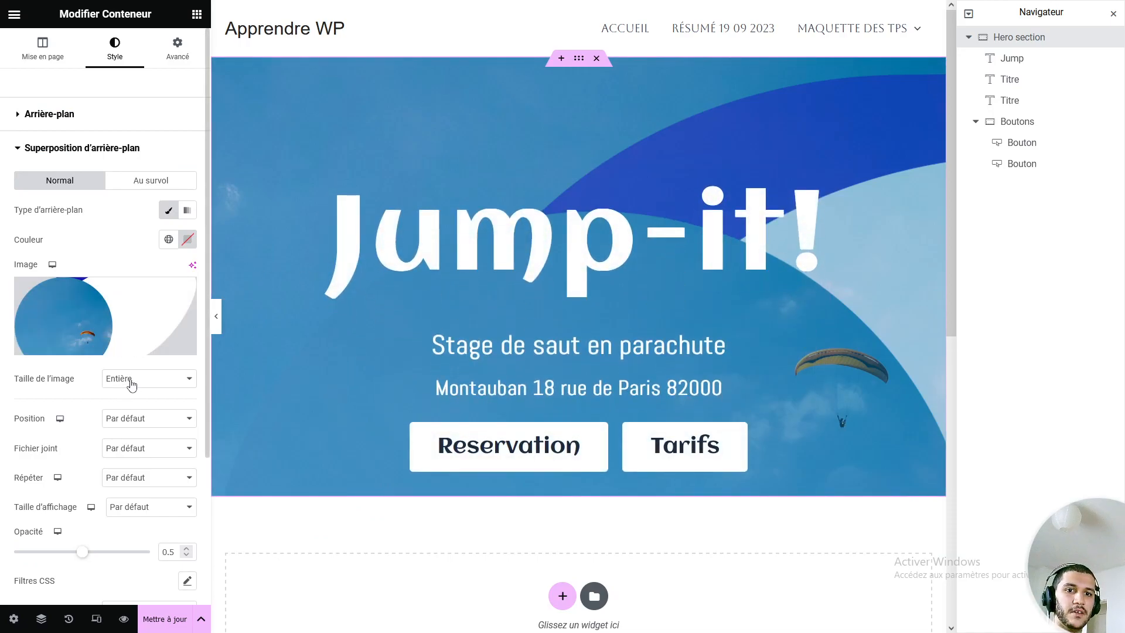
Set the overlay image's display size to Contenir and the overlay's opacity to 0.79.
{"action": "left_click", "coordinate": [134, 381]}
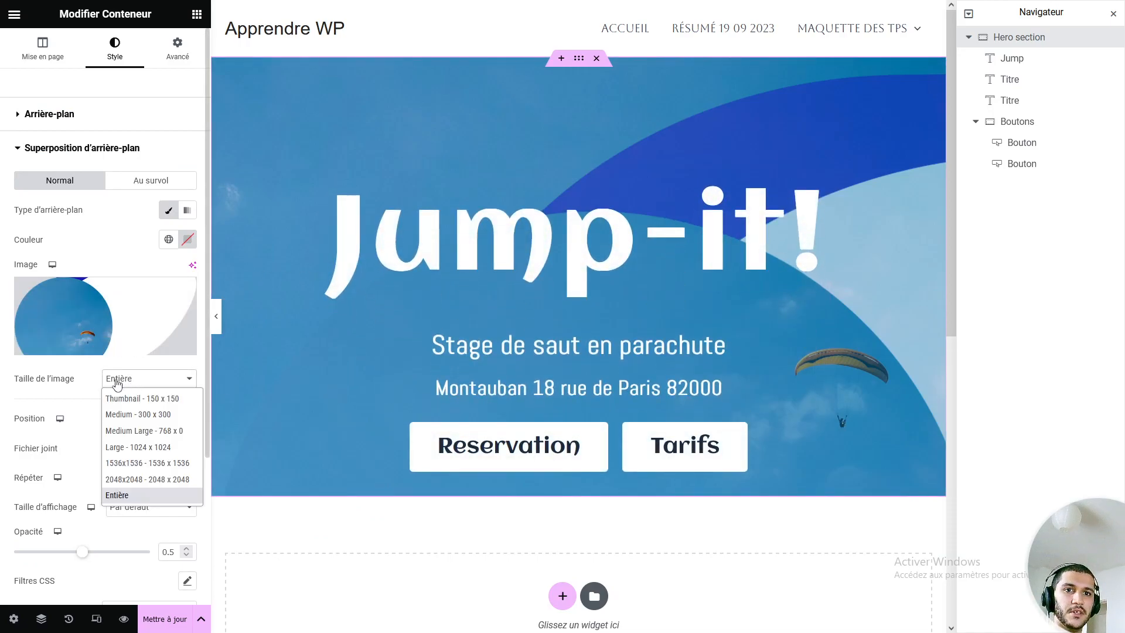
{"action": "left_click", "coordinate": [127, 383]}
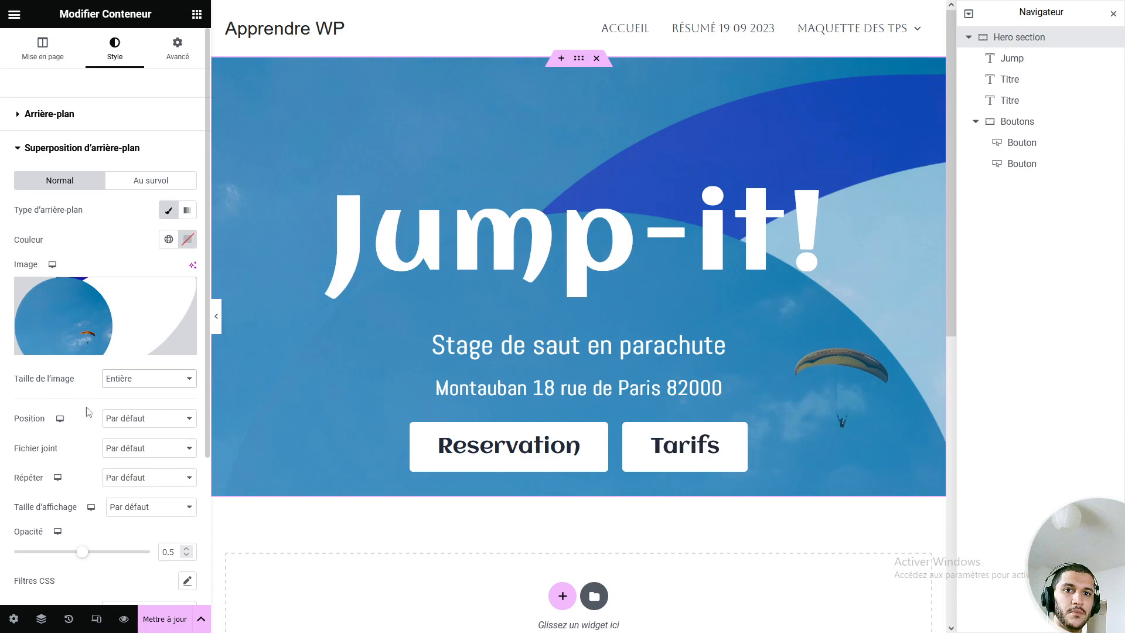
{"action": "left_click", "coordinate": [131, 520]}
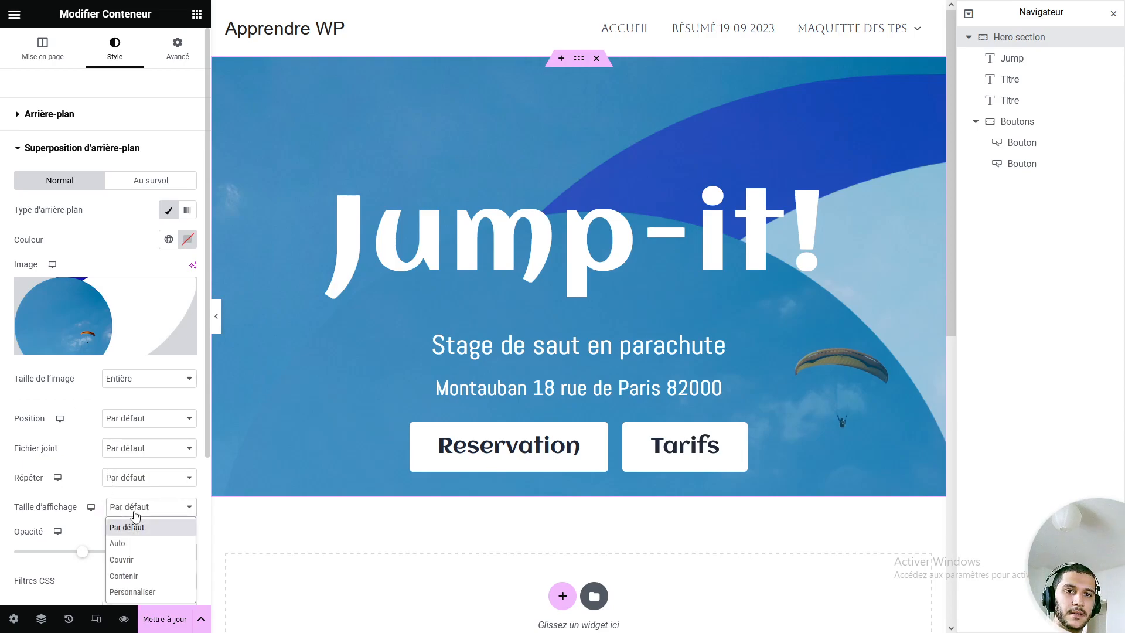
{"action": "left_click", "coordinate": [142, 571]}
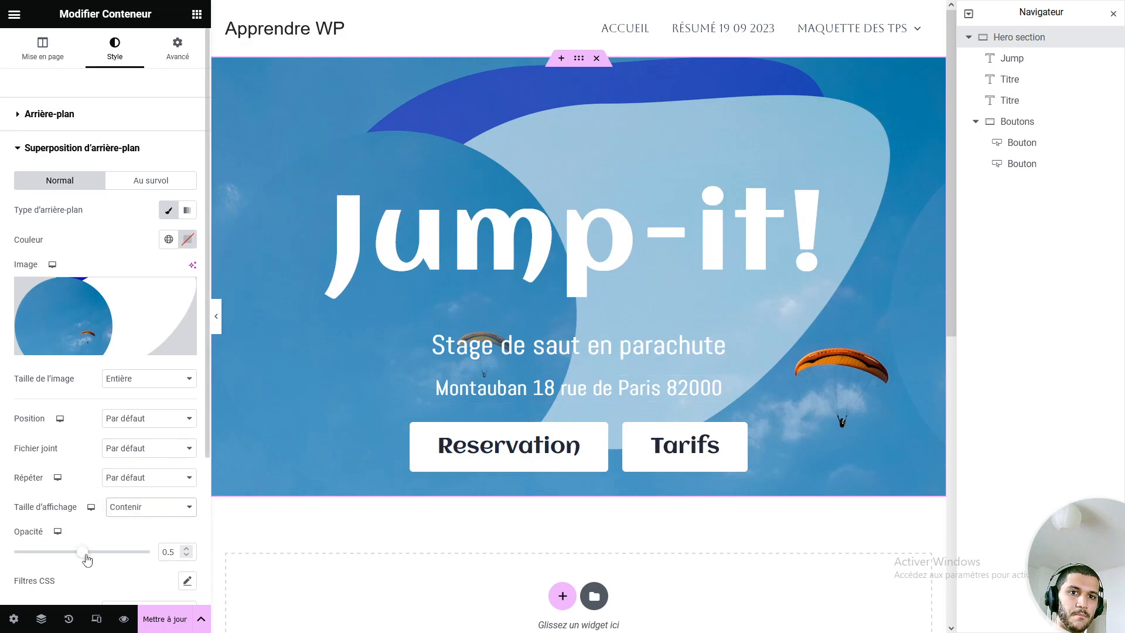
{"action": "left_click_drag", "start_coordinate": [83, 554], "coordinate": [124, 552]}
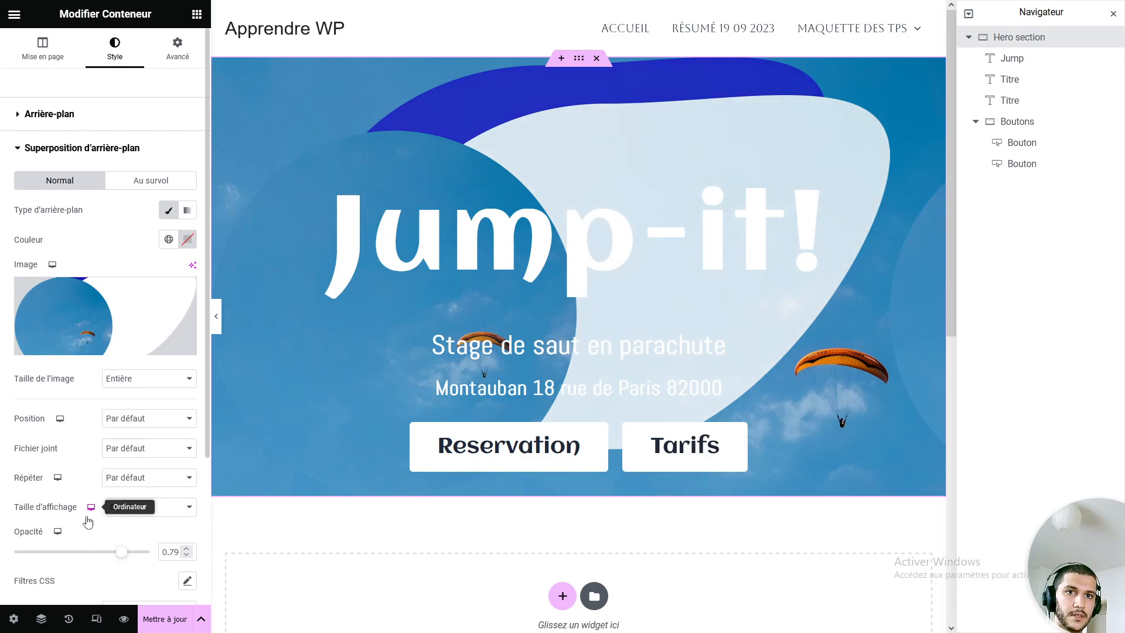
Try the Medium - 300 x 300 image size on the overlay image and return it to Entière.
{"action": "scroll", "coordinate": [91, 428], "scroll_direction": "down", "scroll_amount": 2}
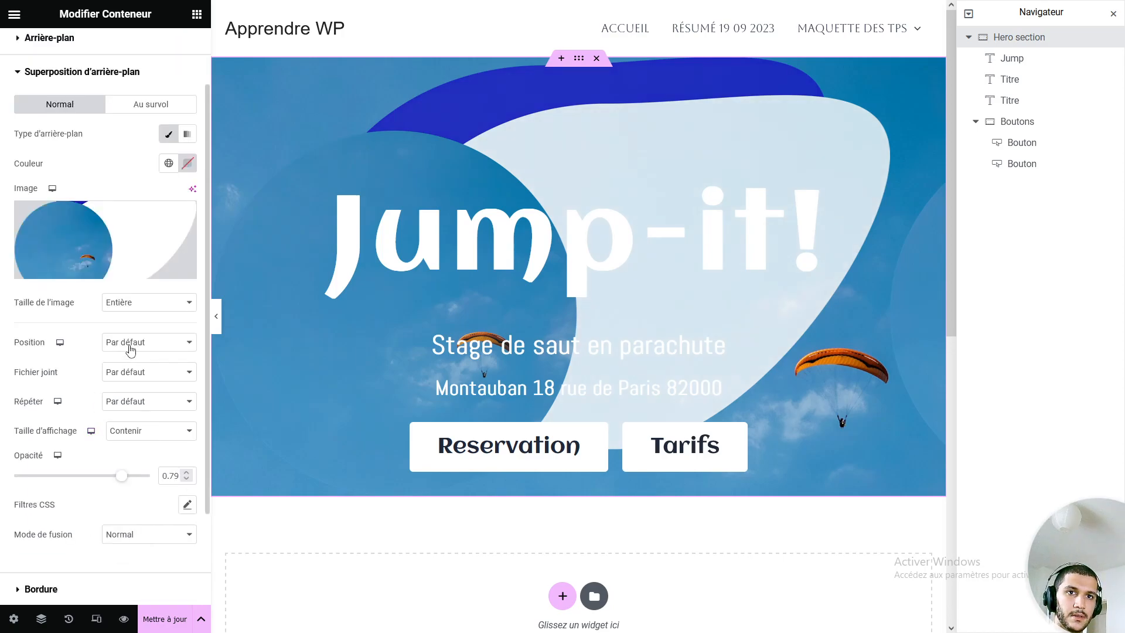
{"action": "scroll", "coordinate": [80, 383], "scroll_direction": "up", "scroll_amount": 2}
{"action": "scroll", "coordinate": [79, 384], "scroll_direction": "down", "scroll_amount": 5}
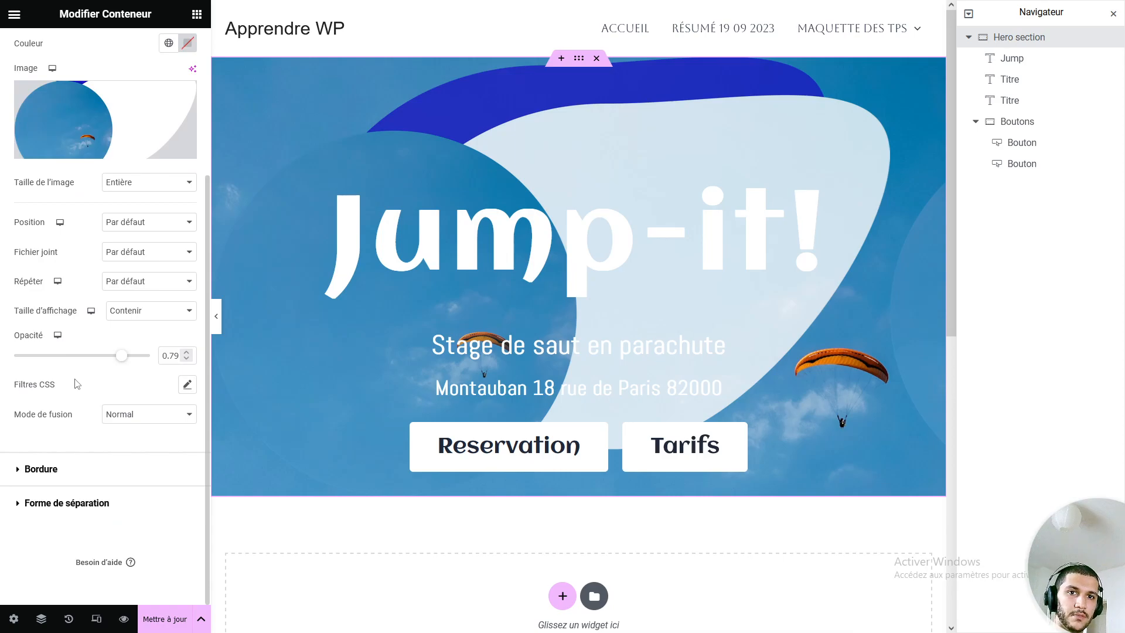
{"action": "scroll", "coordinate": [76, 384], "scroll_direction": "up", "scroll_amount": 1}
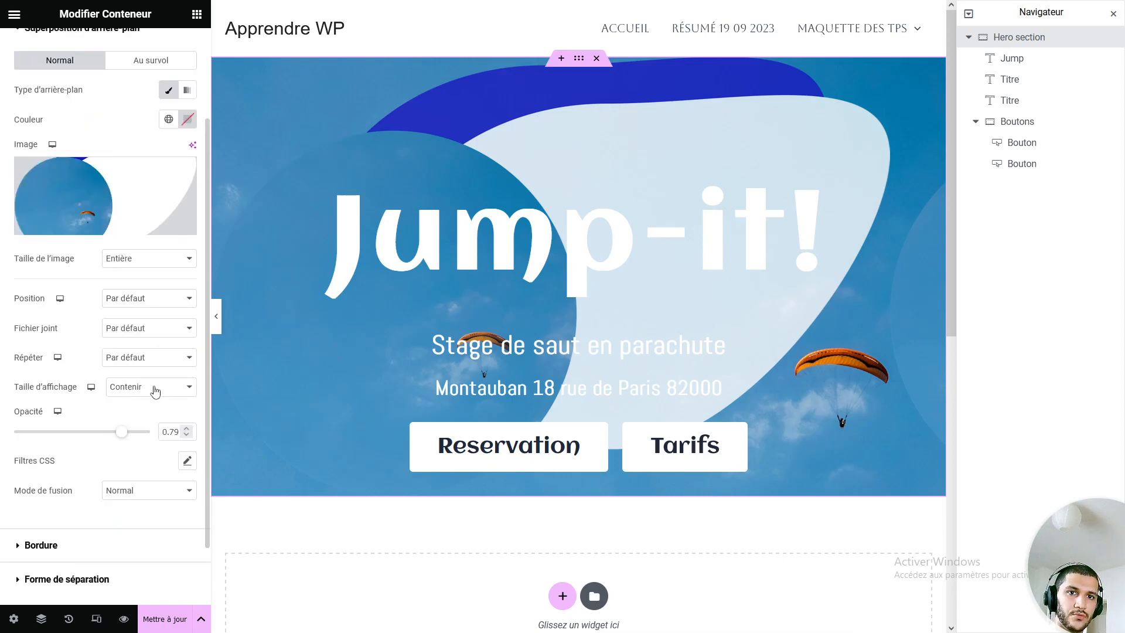
{"action": "left_click", "coordinate": [151, 260]}
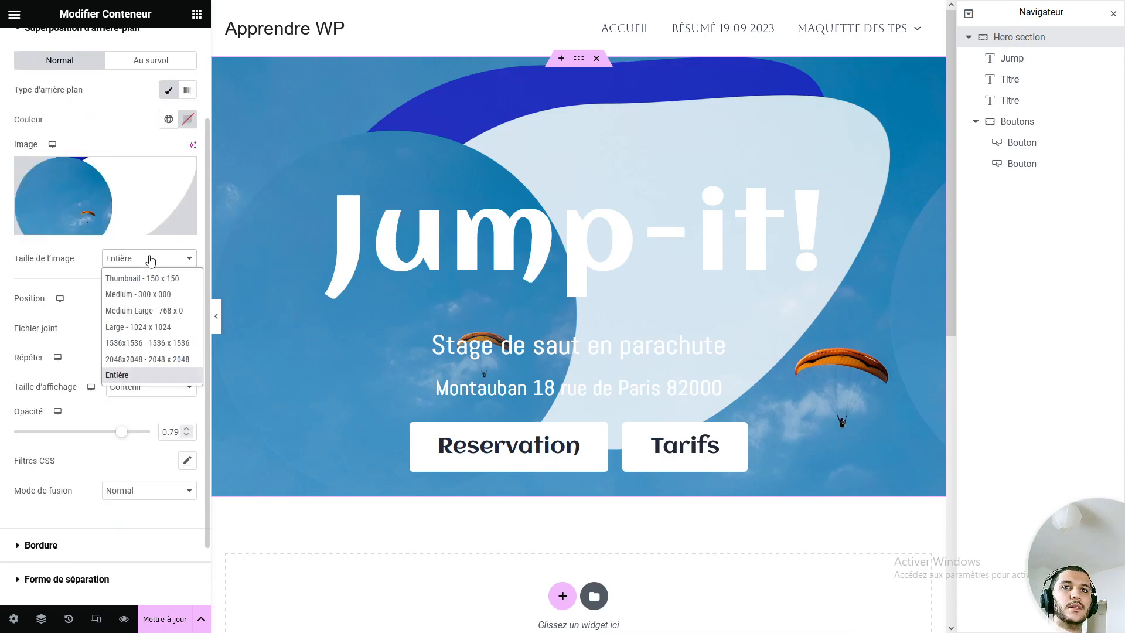
{"action": "left_click", "coordinate": [150, 259]}
{"action": "scroll", "coordinate": [125, 87], "scroll_direction": "up", "scroll_amount": 2}
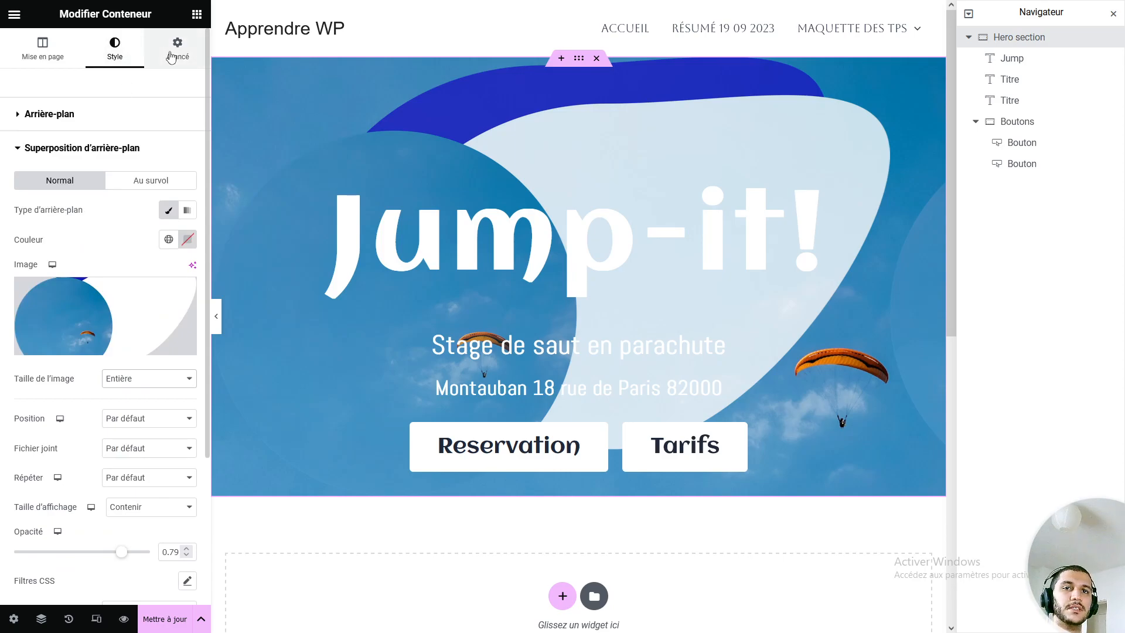
{"action": "scroll", "coordinate": [135, 239], "scroll_direction": "down", "scroll_amount": 2}
{"action": "left_click", "coordinate": [151, 234]}
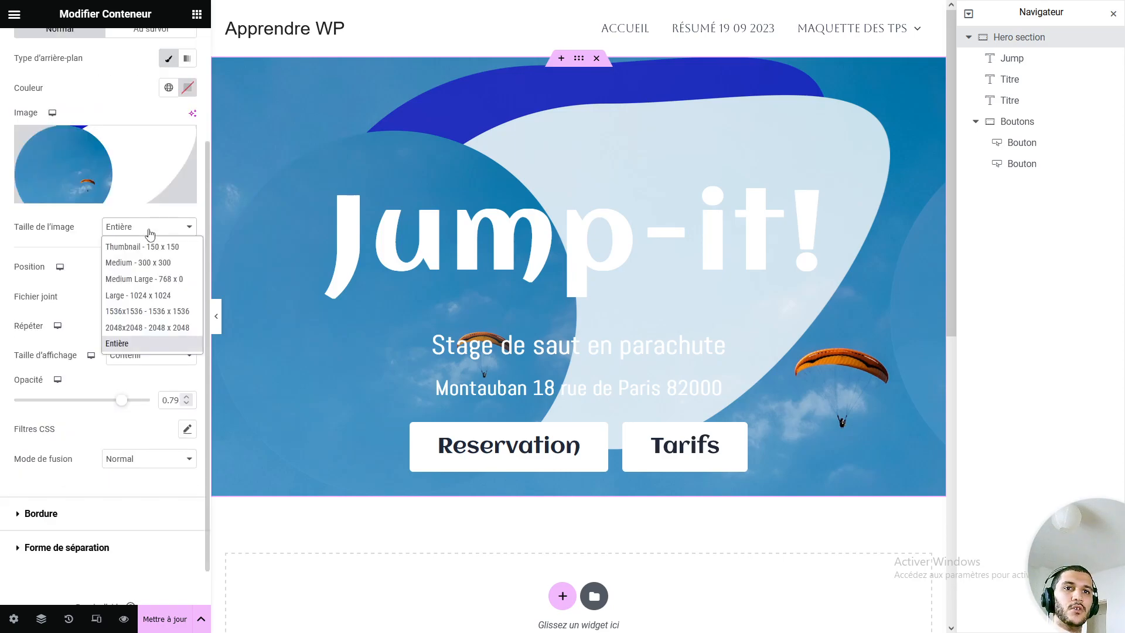
{"action": "left_click", "coordinate": [157, 268]}
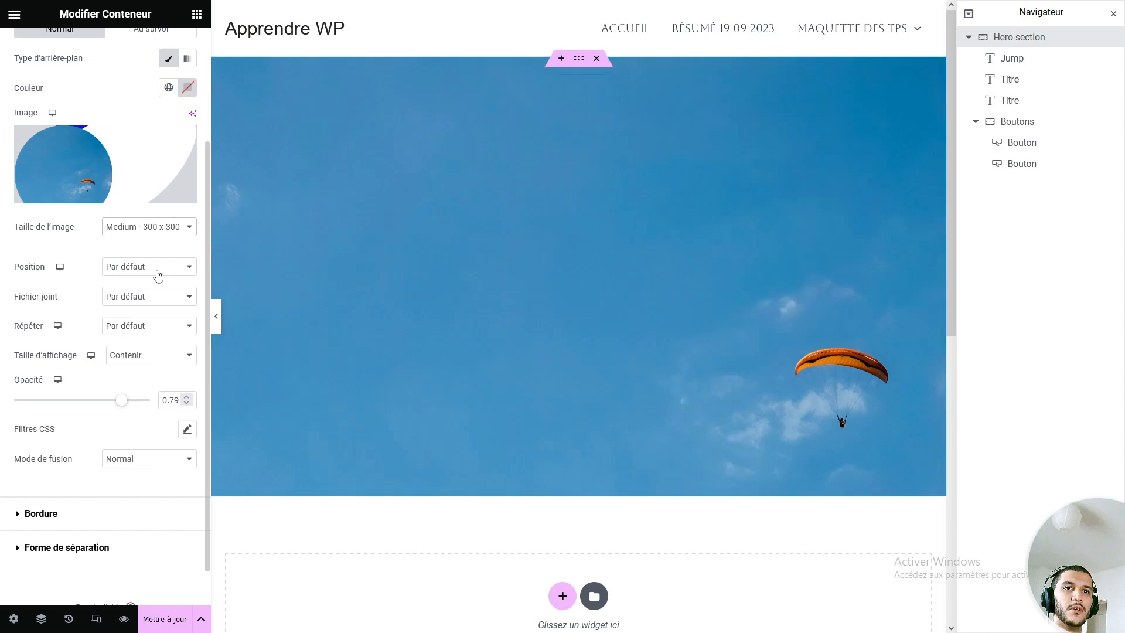
{"action": "left_click", "coordinate": [160, 228]}
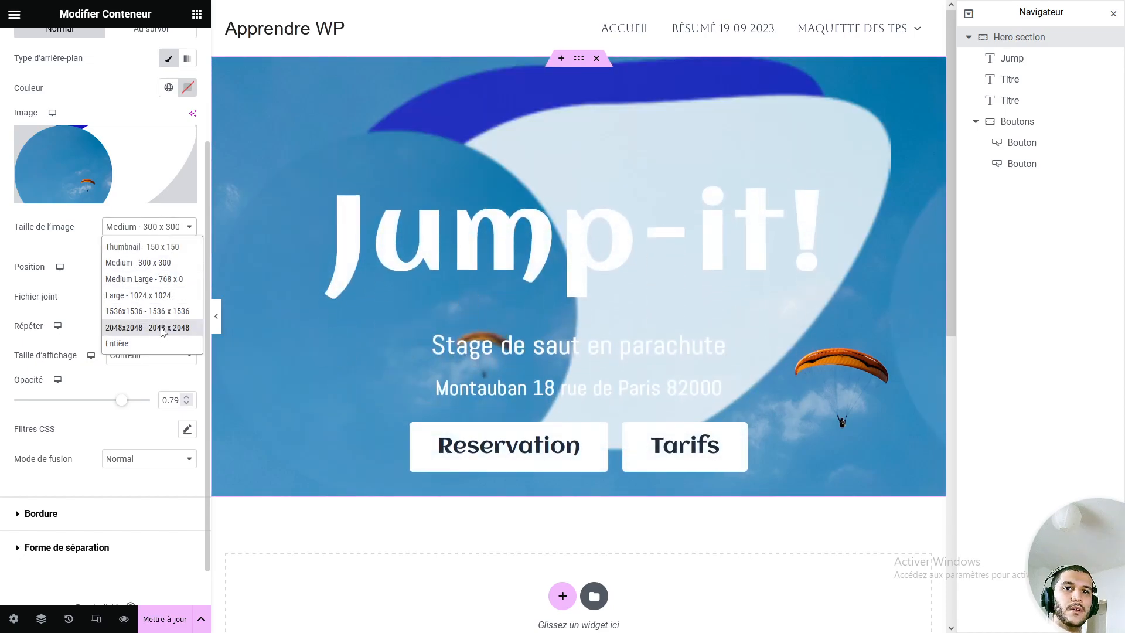
{"action": "left_click", "coordinate": [161, 343]}
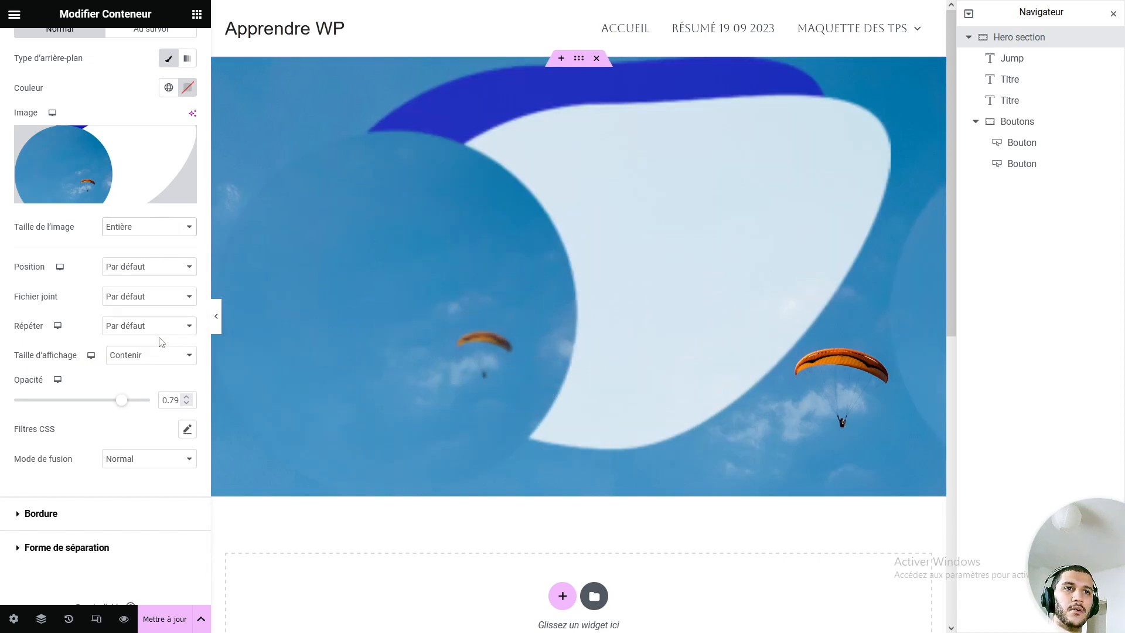
{"action": "left_click", "coordinate": [150, 227]}
{"action": "left_click", "coordinate": [76, 249]}
Look through the overlay image's position and attachment options and set its repeat option to Non-répété.
{"action": "left_click", "coordinate": [121, 268]}
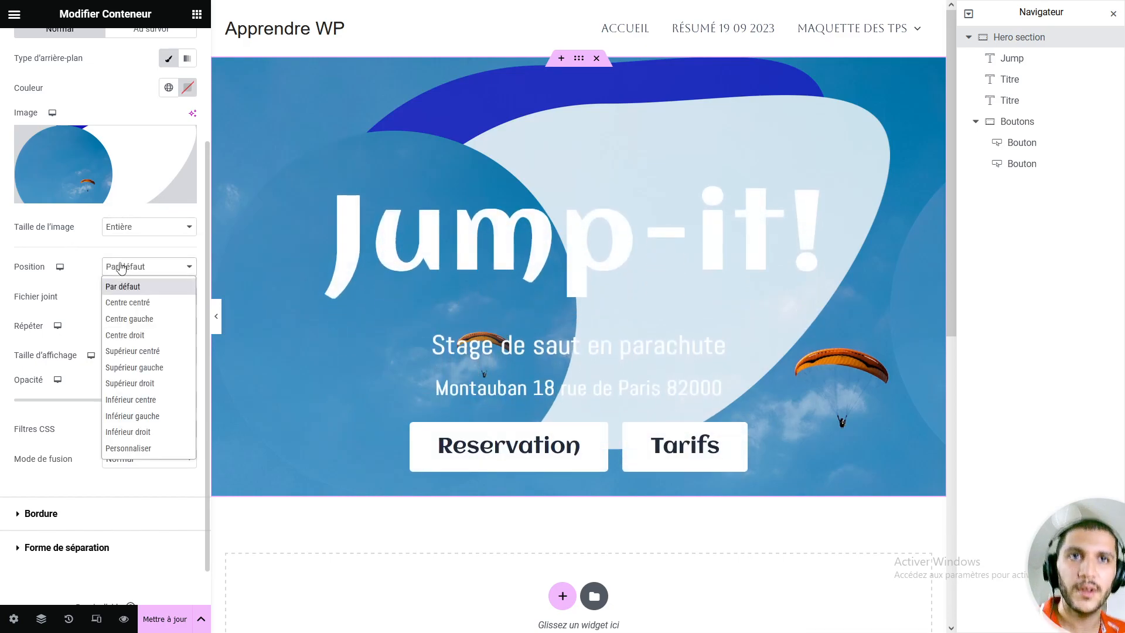
{"action": "left_click", "coordinate": [80, 289]}
{"action": "left_click", "coordinate": [143, 307]}
{"action": "left_click", "coordinate": [69, 306]}
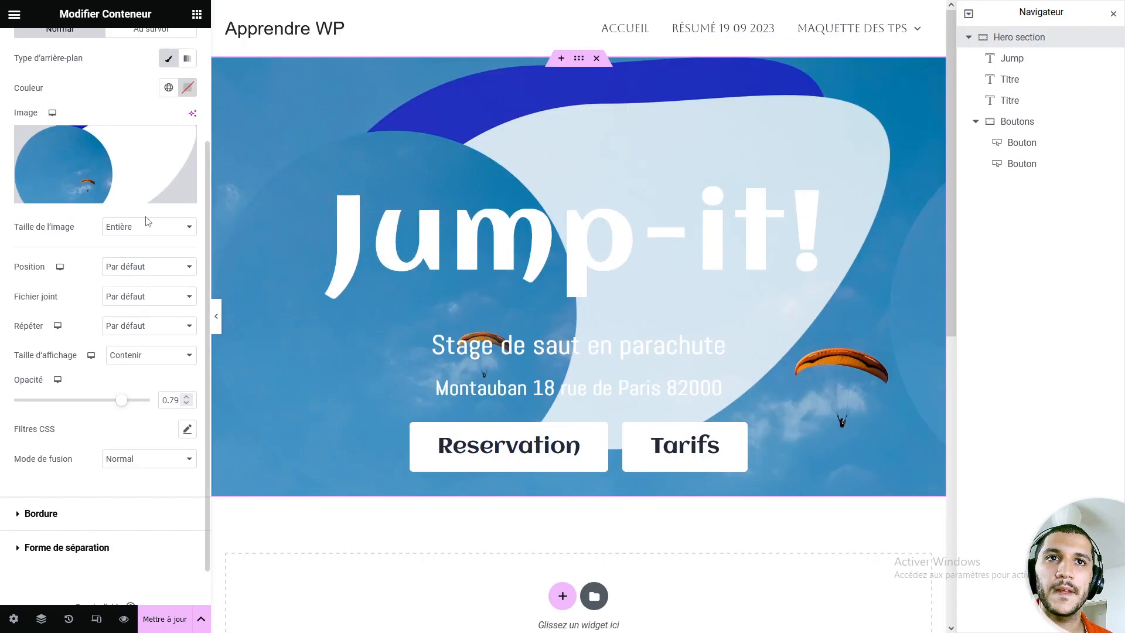
{"action": "left_click", "coordinate": [140, 329]}
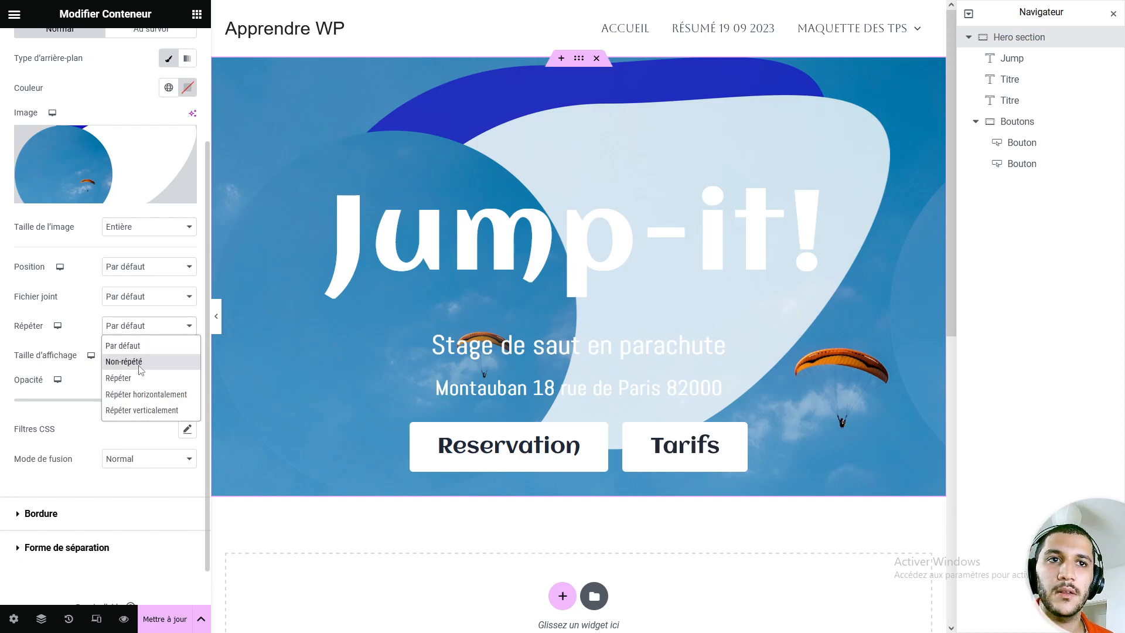
{"action": "left_click", "coordinate": [140, 364]}
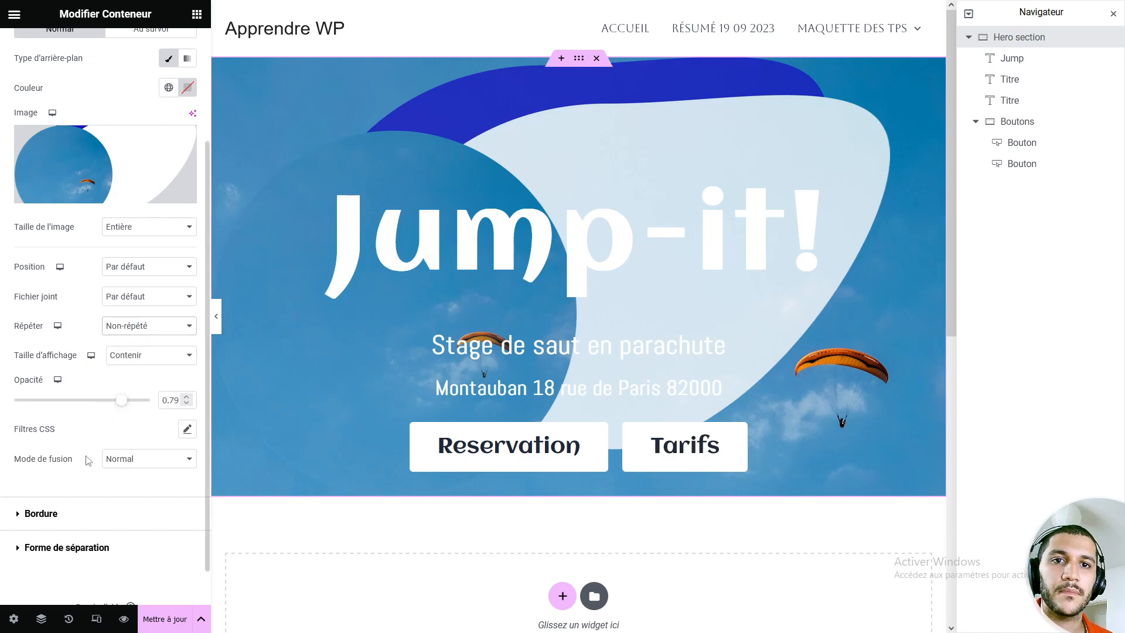
Set the Hero section overlay image's position to Inférieur gauche.
{"action": "left_click", "coordinate": [159, 272]}
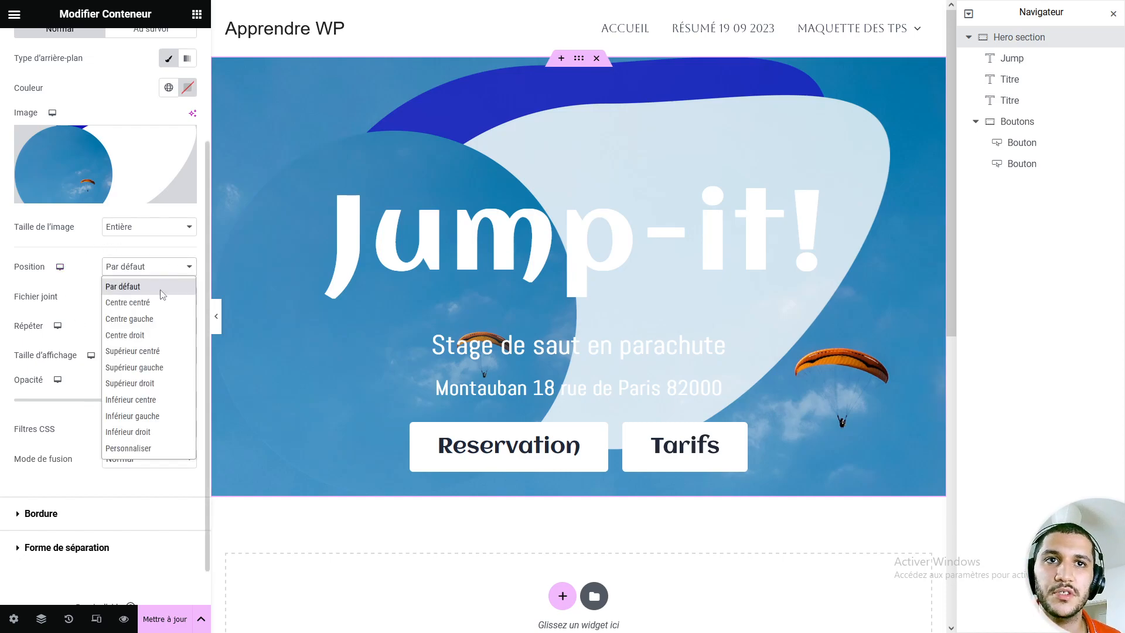
{"action": "left_click", "coordinate": [168, 415]}
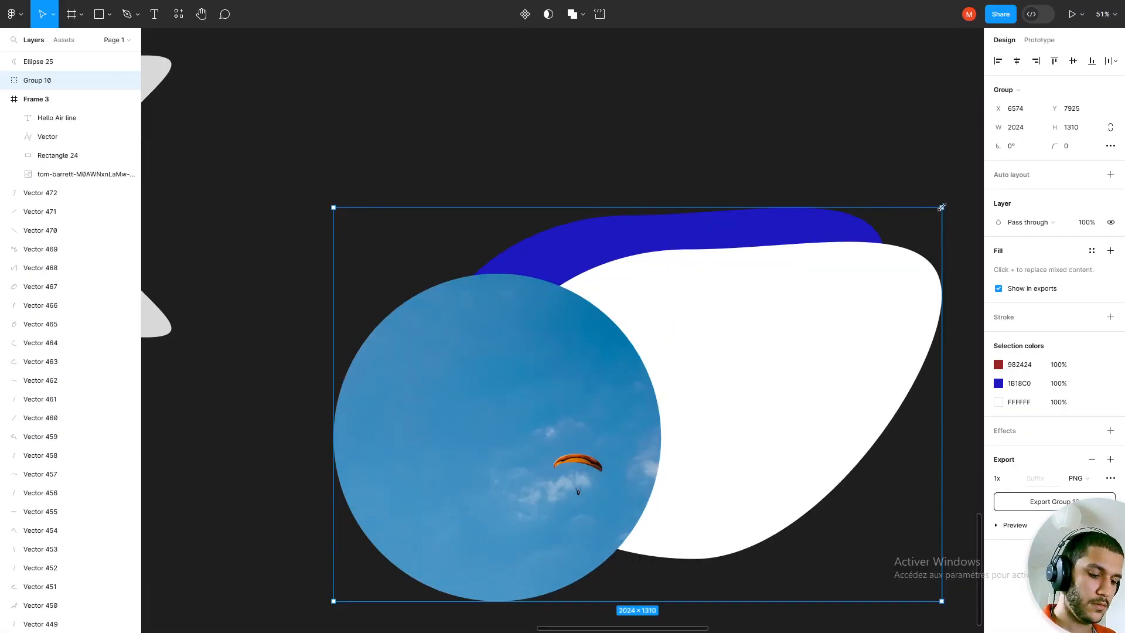
In Figma, shrink Group 10 proportionally to about 436 × 282, move it slightly, and export it as a PNG.
{"action": "left_click_drag", "start_coordinate": [942, 206], "coordinate": [464, 515]}
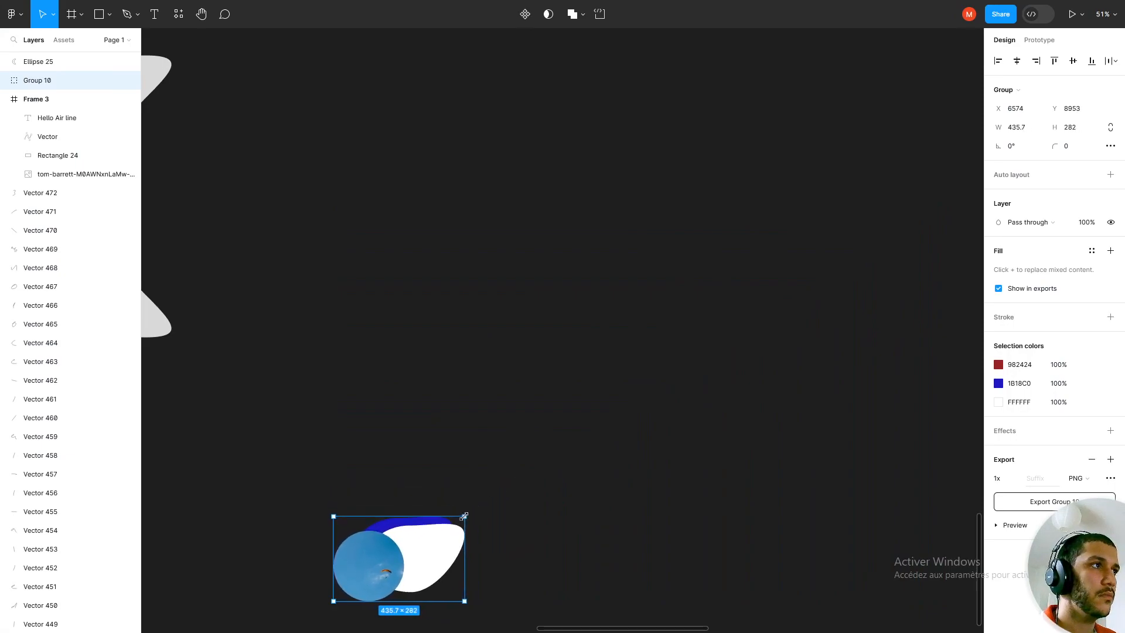
{"action": "left_click_drag", "start_coordinate": [606, 520], "coordinate": [501, 484]}
{"action": "left_click", "coordinate": [1076, 502]}
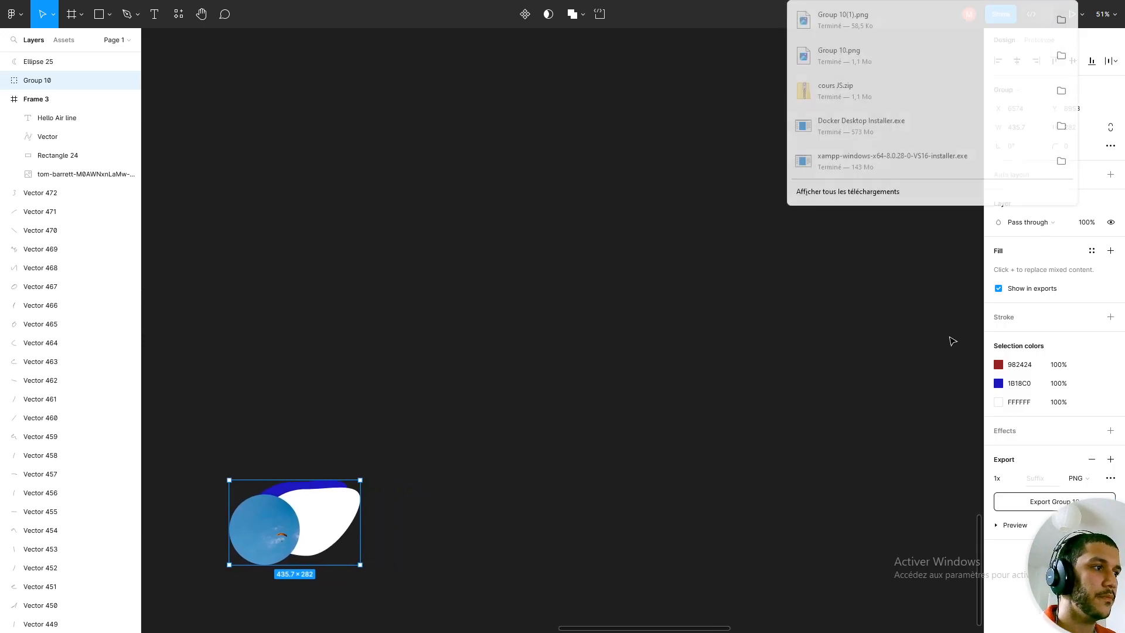
{"action": "left_click", "coordinate": [766, 50]}
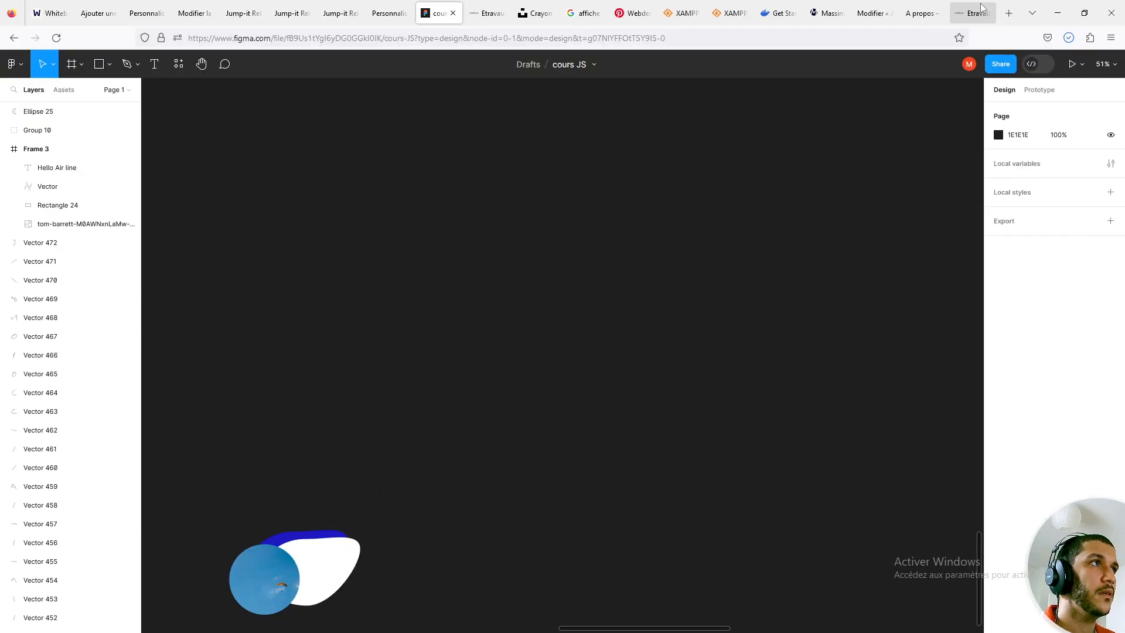
Switch back to the Elementor page, upload Group 10(1).png to the media library and insert it as the Hero section's overlay image.
{"action": "left_click", "coordinate": [875, 4]}
{"action": "left_click", "coordinate": [118, 166]}
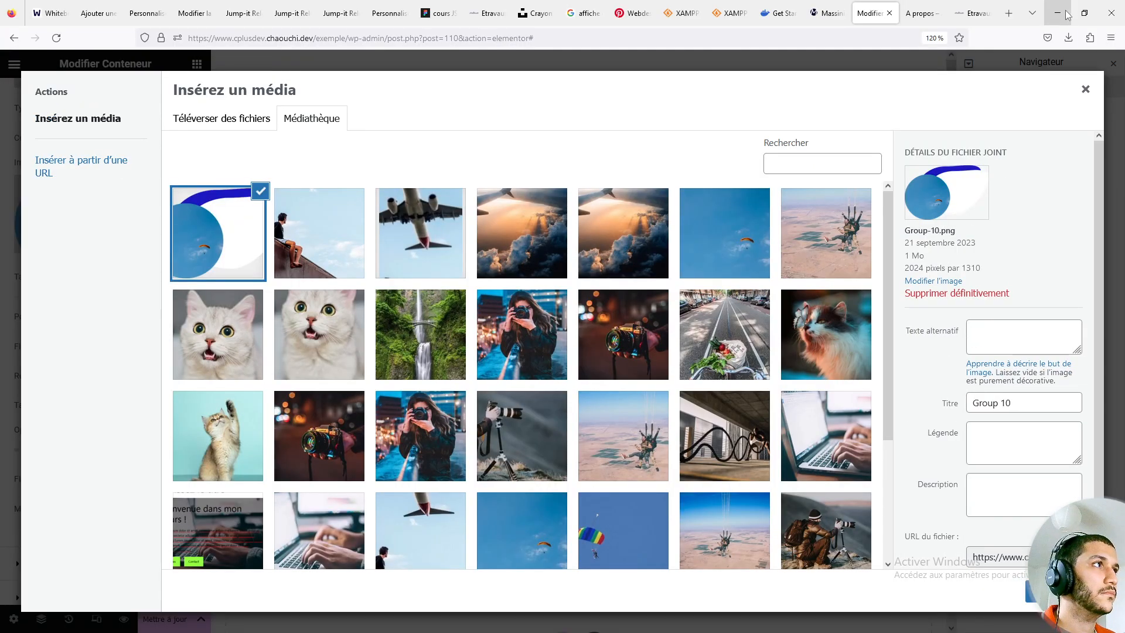
{"action": "left_click", "coordinate": [1067, 41]}
{"action": "left_click_drag", "start_coordinate": [844, 20], "coordinate": [530, 162]}
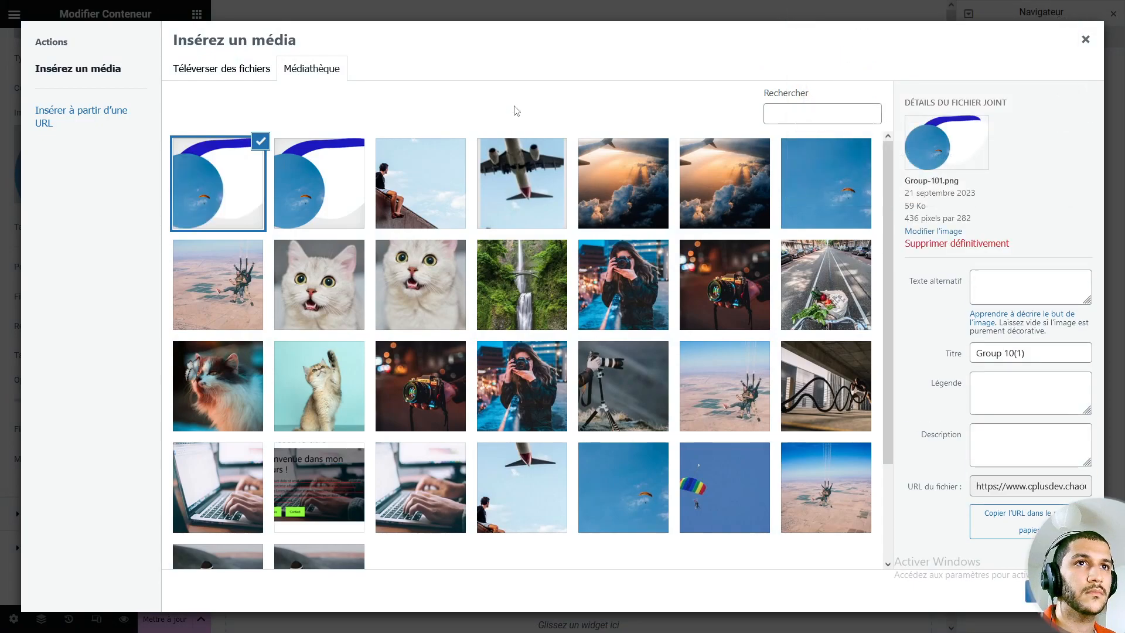
{"action": "left_click", "coordinate": [1034, 593]}
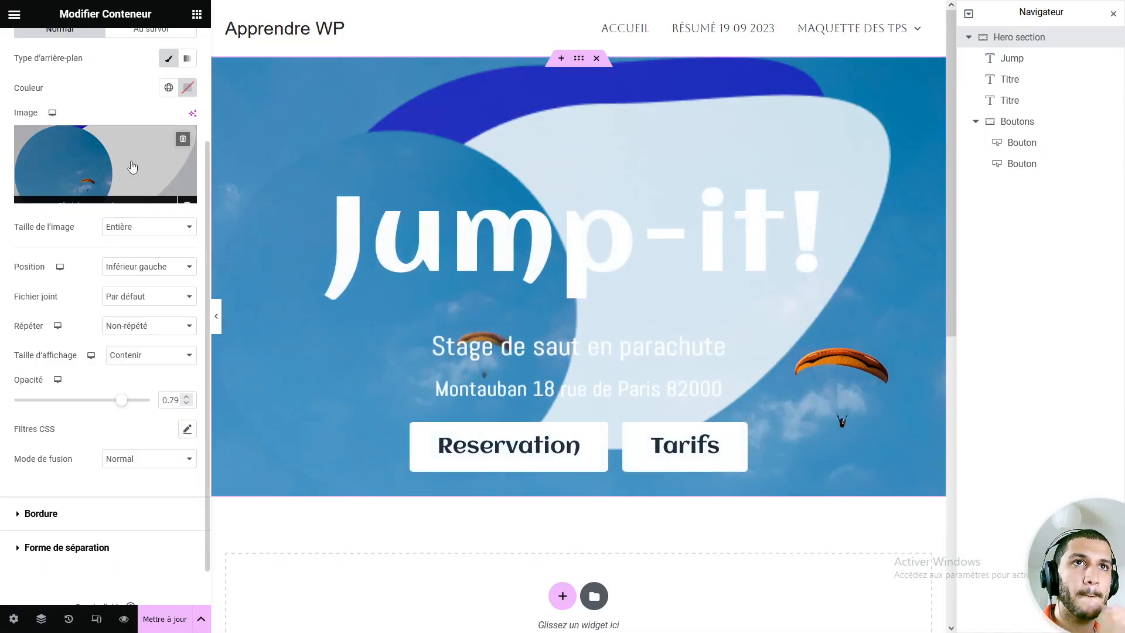
Set the newly inserted overlay image's size to 2048x2048.
{"action": "left_click", "coordinate": [132, 235]}
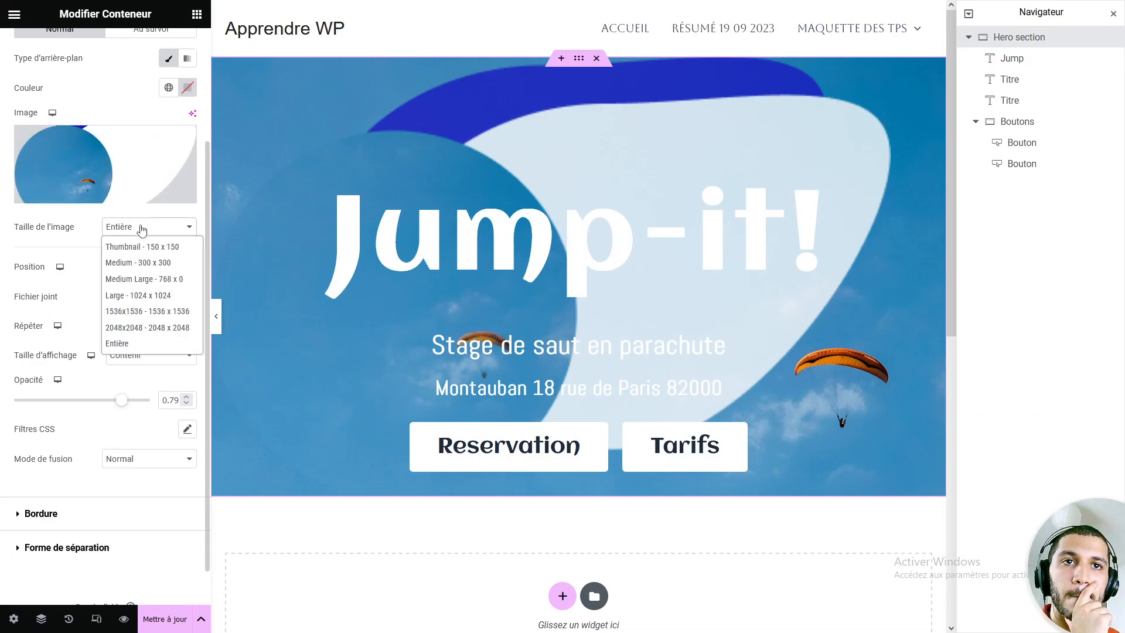
{"action": "left_click", "coordinate": [138, 328]}
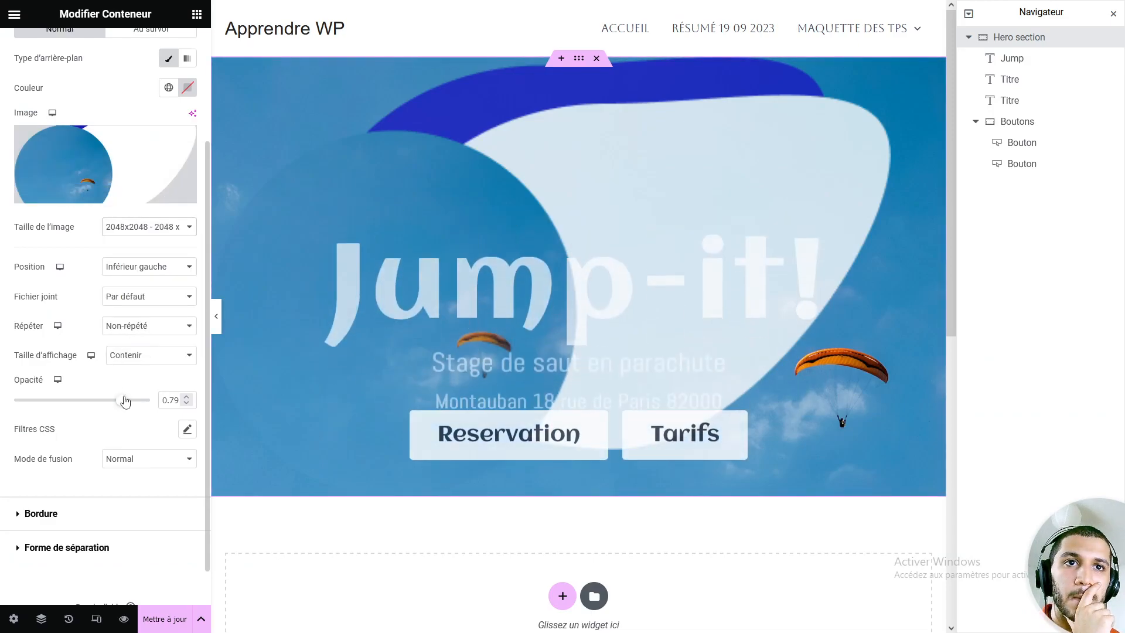
Remove the overlay image, insert Group-101.png again from the media library and choose the 2048x2048 image size.
{"action": "scroll", "coordinate": [93, 317], "scroll_direction": "up", "scroll_amount": 1}
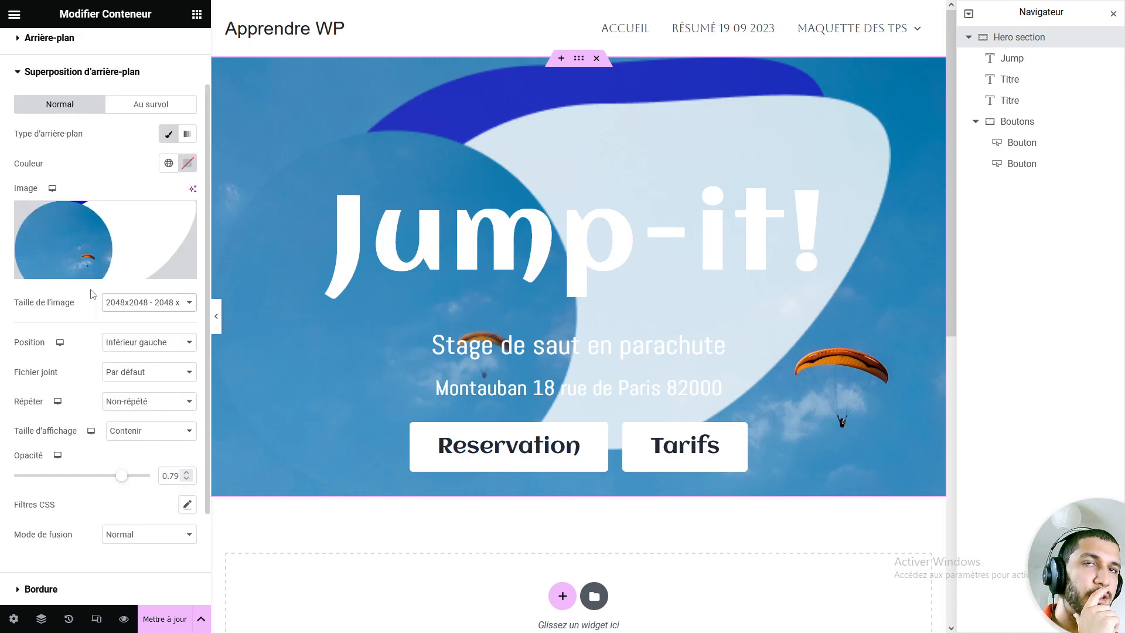
{"action": "left_click", "coordinate": [183, 215]}
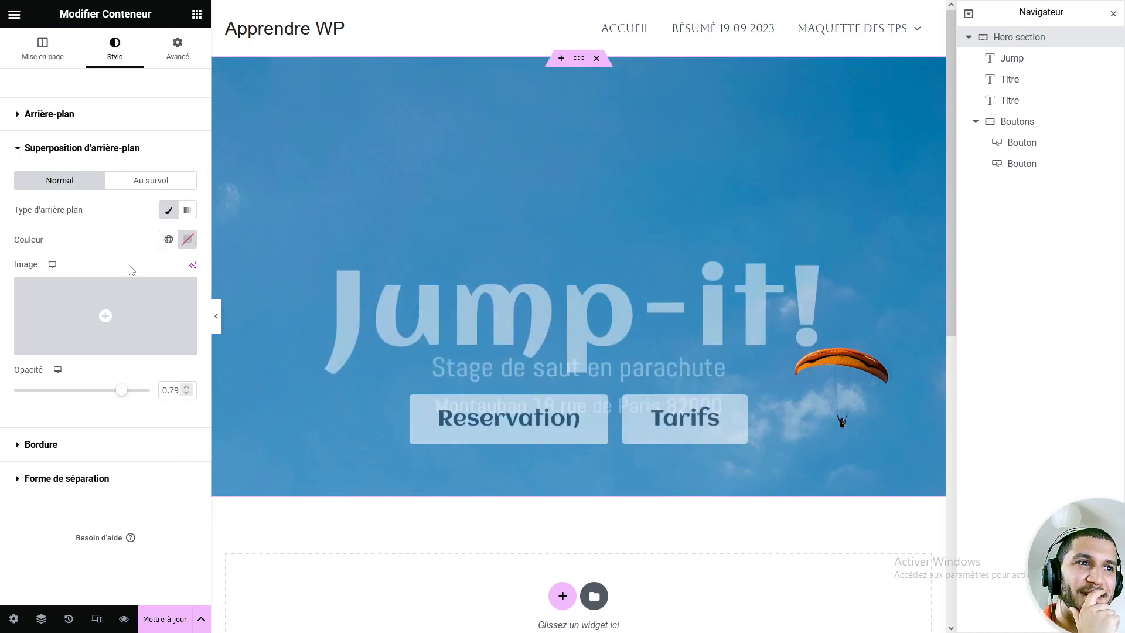
{"action": "left_click", "coordinate": [104, 314]}
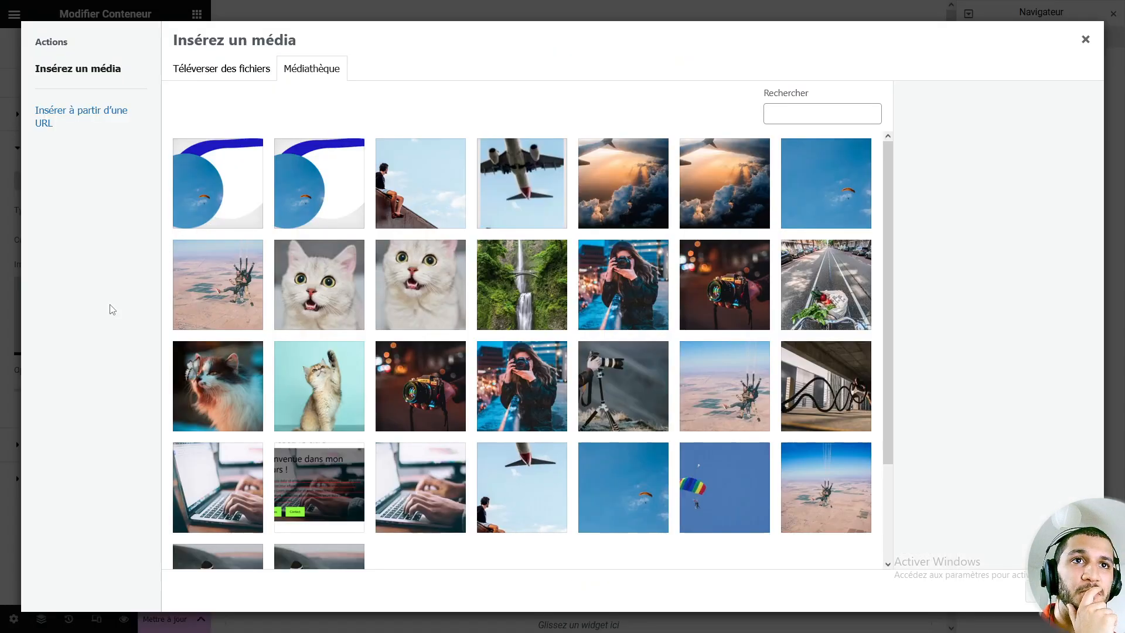
{"action": "left_click", "coordinate": [239, 206]}
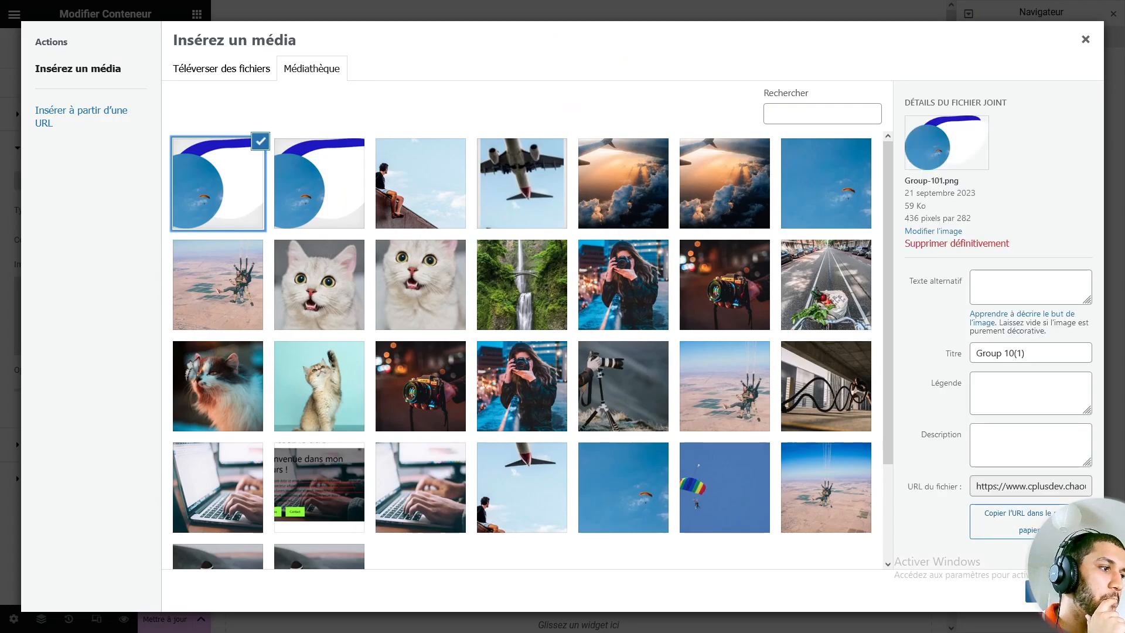
{"action": "left_click", "coordinate": [1055, 591]}
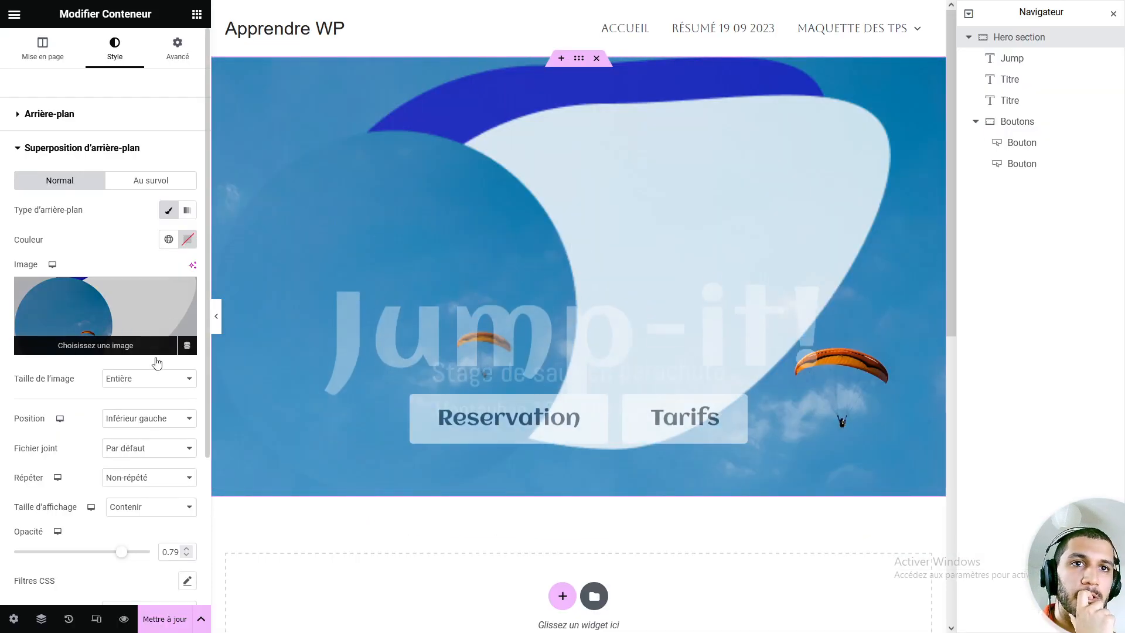
{"action": "left_click", "coordinate": [153, 379]}
{"action": "left_click", "coordinate": [147, 480]}
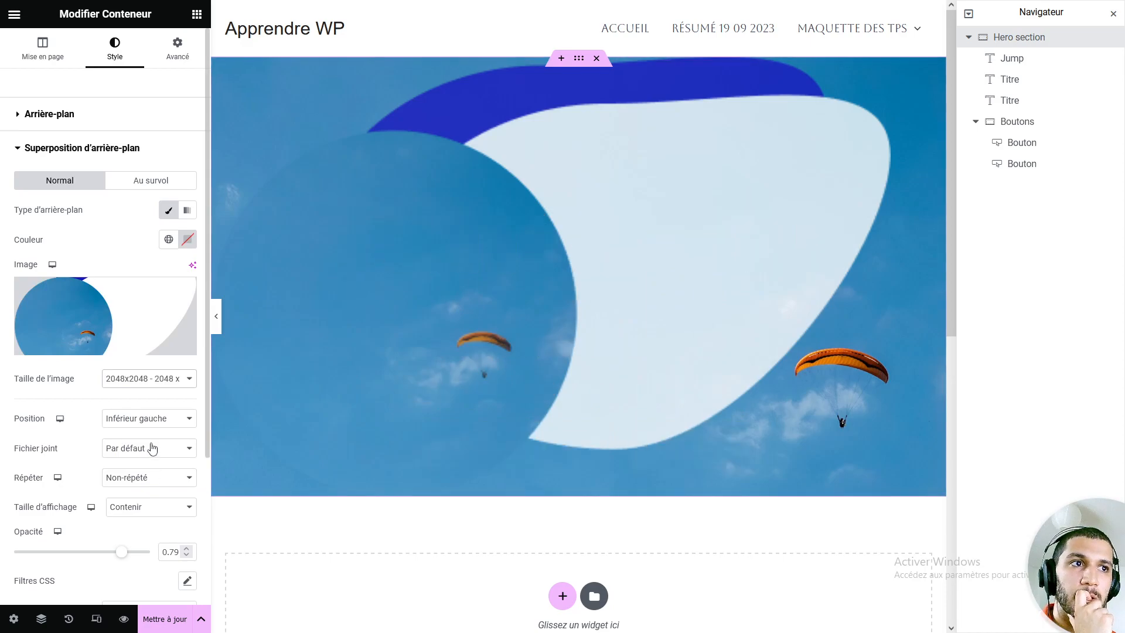
Examine the overlay image's position, attachment, repeat, display size and opacity settings against the canvas.
{"action": "left_click", "coordinate": [135, 418]}
{"action": "left_click", "coordinate": [132, 418]}
{"action": "left_click", "coordinate": [119, 449]}
{"action": "left_click", "coordinate": [122, 468]}
{"action": "scroll", "coordinate": [117, 410], "scroll_direction": "down", "scroll_amount": 3}
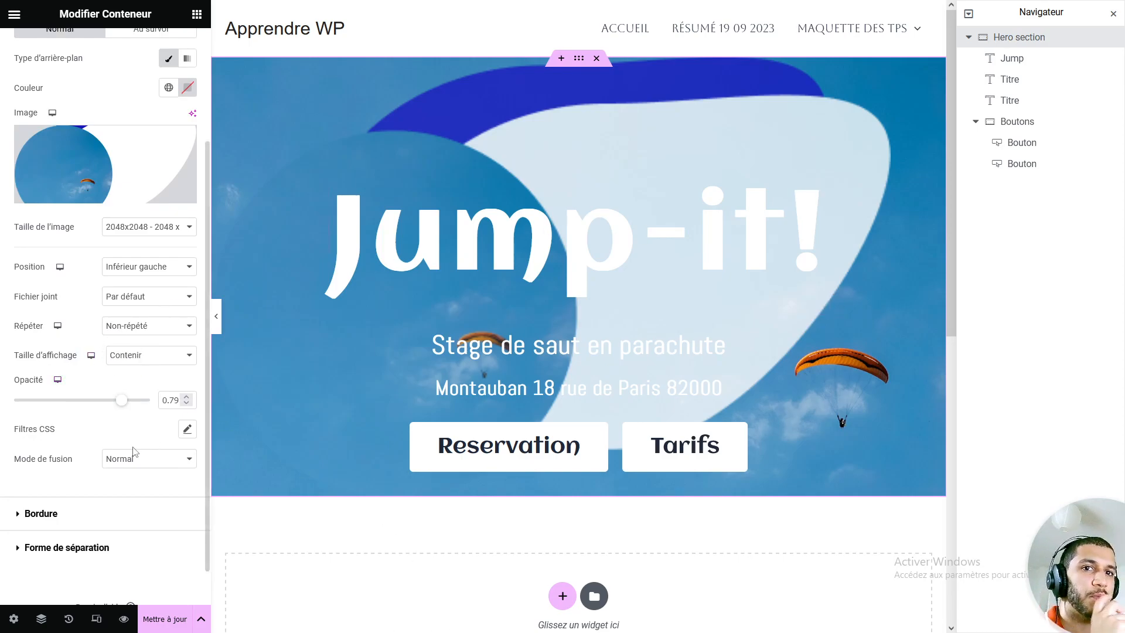
{"action": "scroll", "coordinate": [79, 436], "scroll_direction": "up", "scroll_amount": 2}
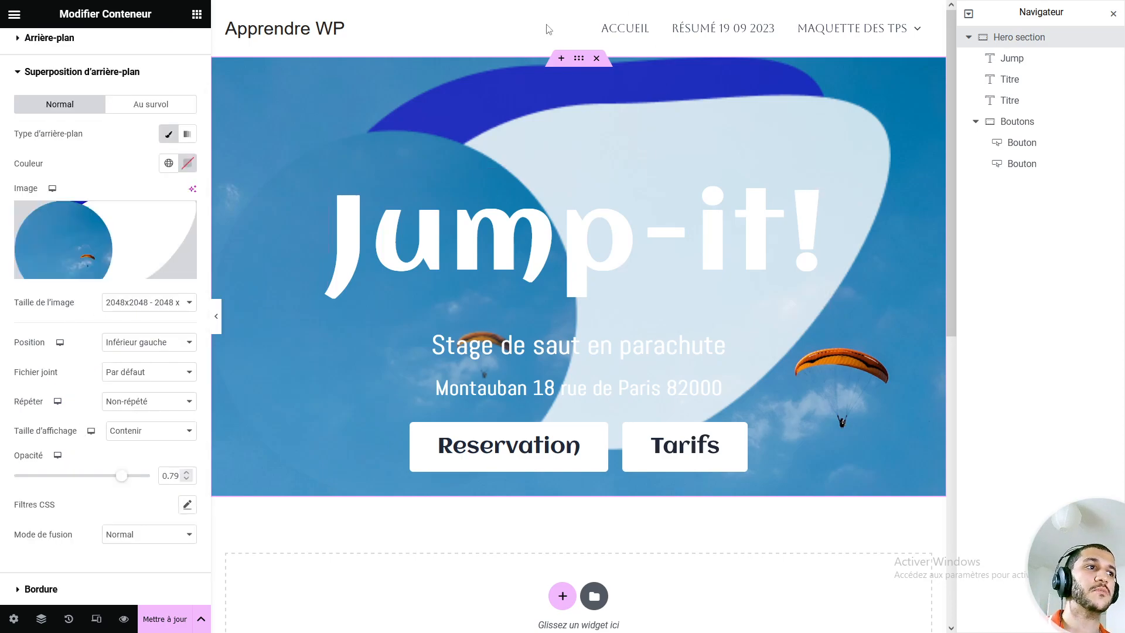
{"action": "left_click", "coordinate": [137, 346]}
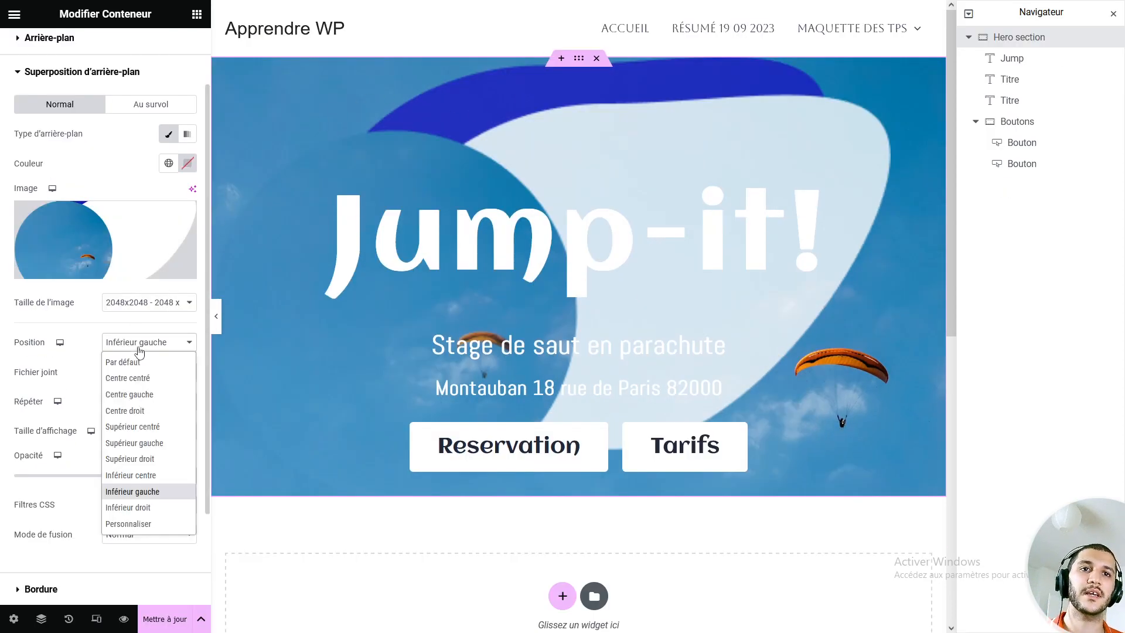
{"action": "left_click", "coordinate": [72, 375]}
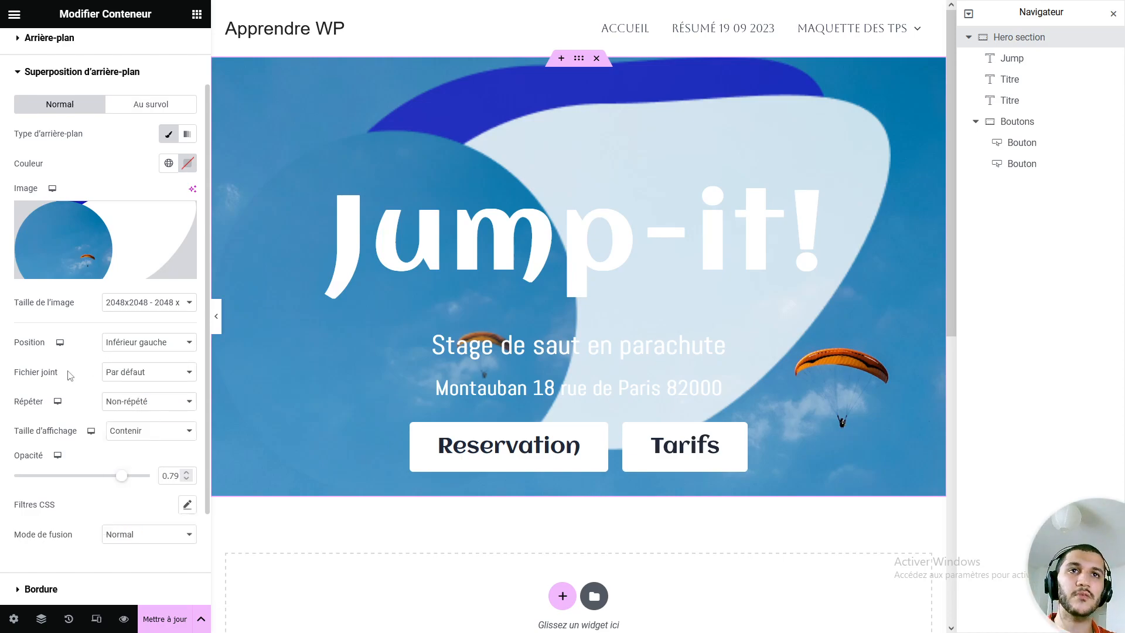
{"action": "scroll", "coordinate": [68, 375], "scroll_direction": "up", "scroll_amount": 2}
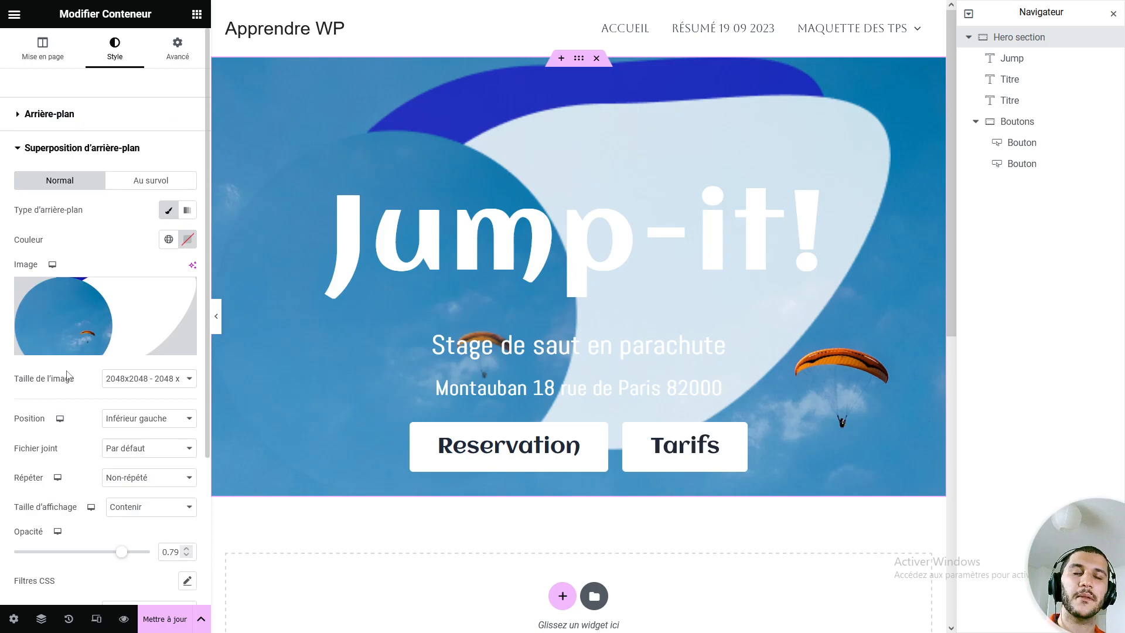
{"action": "scroll", "coordinate": [94, 391], "scroll_direction": "down", "scroll_amount": 3}
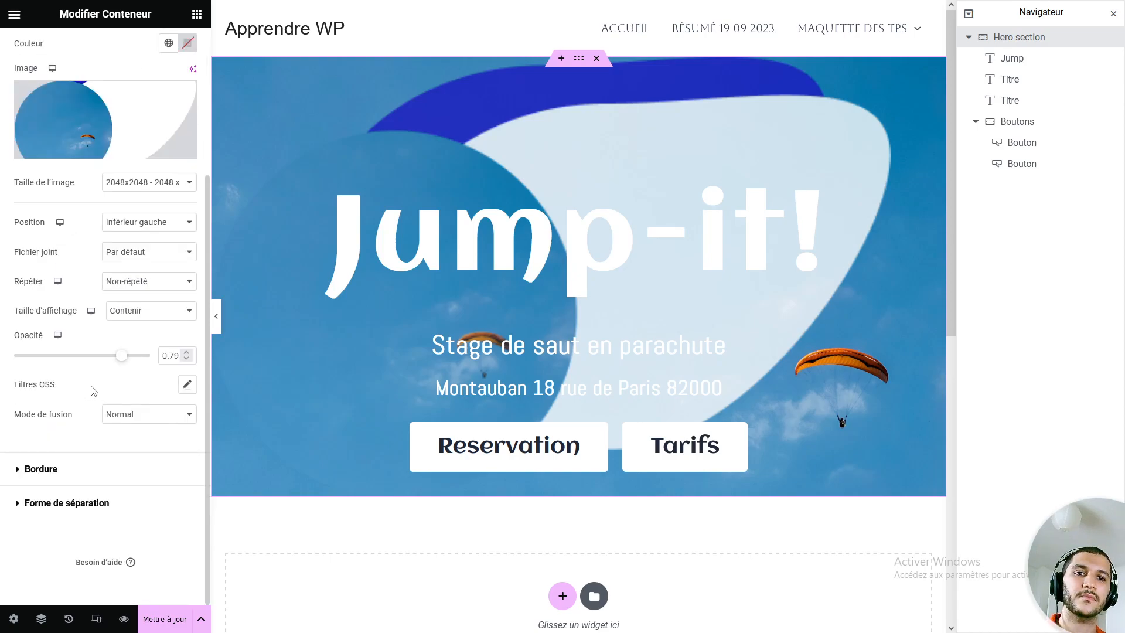
{"action": "scroll", "coordinate": [76, 450], "scroll_direction": "up", "scroll_amount": 2}
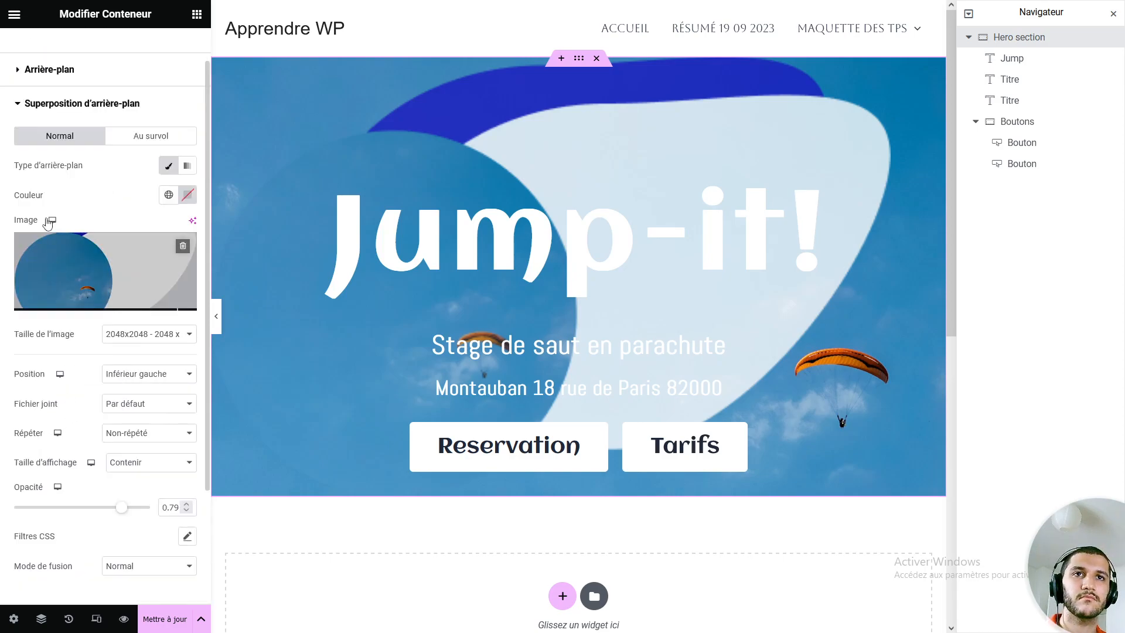
Remove the Hero section's background overlay image and check the main background's normal and hover settings.
{"action": "left_click", "coordinate": [182, 245]}
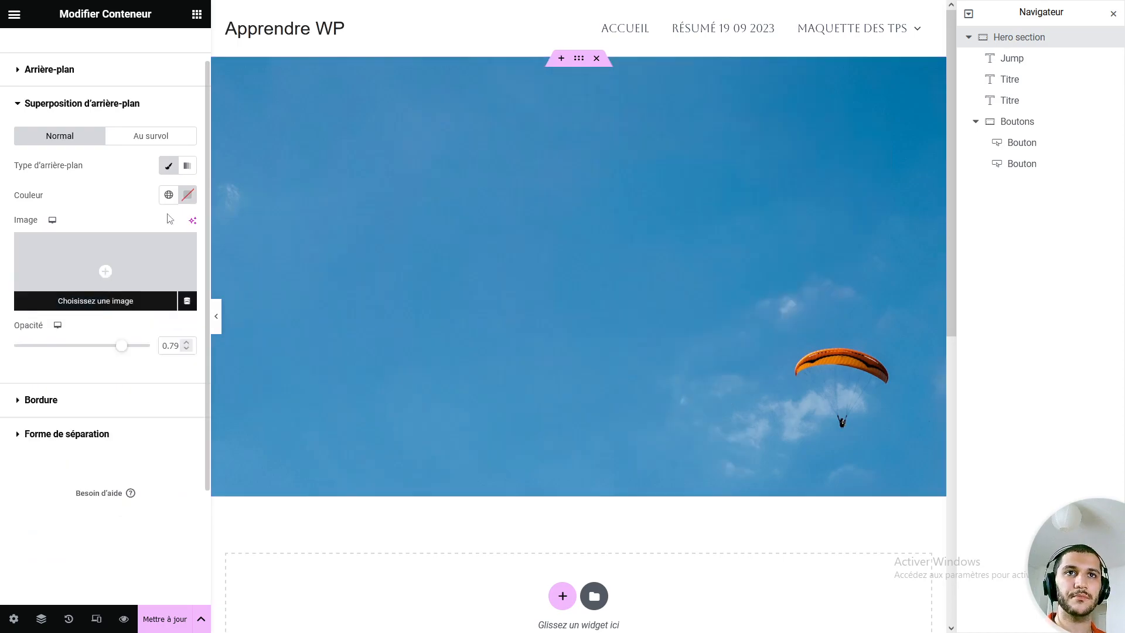
{"action": "left_click", "coordinate": [123, 121]}
{"action": "left_click", "coordinate": [129, 149]}
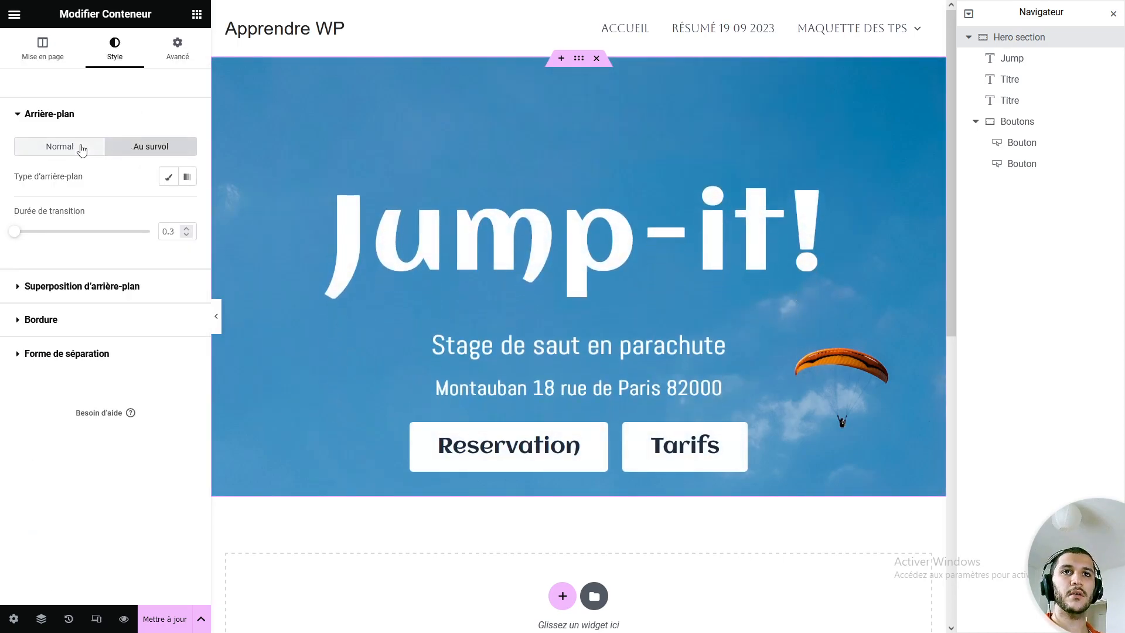
{"action": "left_click", "coordinate": [80, 149]}
{"action": "left_click", "coordinate": [147, 153]}
{"action": "left_click", "coordinate": [70, 150]}
{"action": "left_click", "coordinate": [78, 116]}
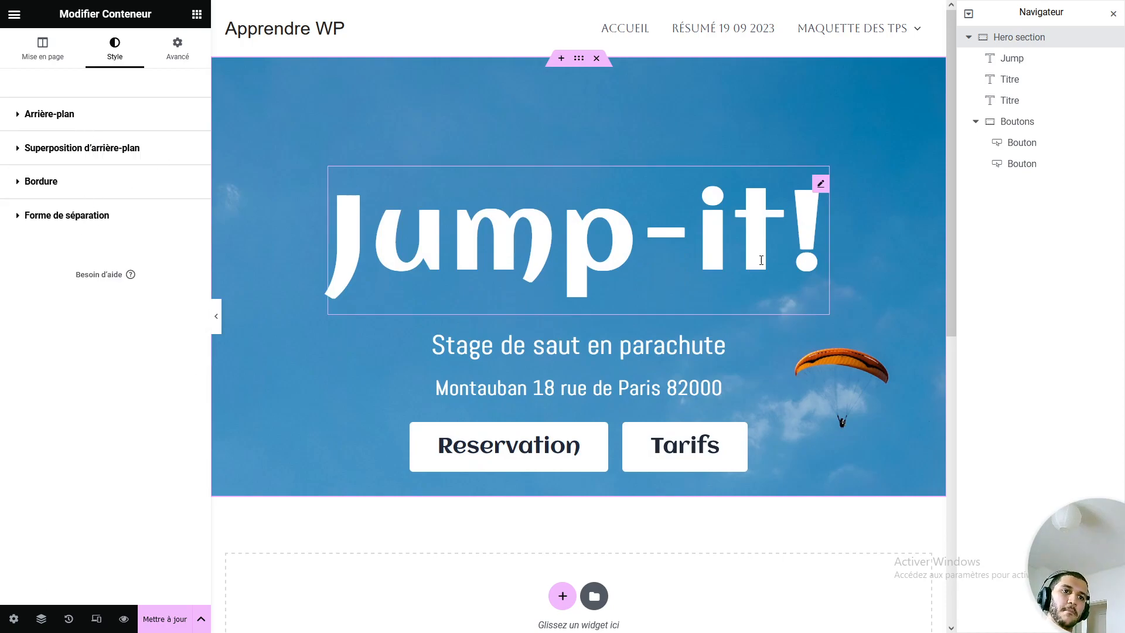
Save the page update and bring up the overview of open windows.
{"action": "left_click", "coordinate": [166, 619]}
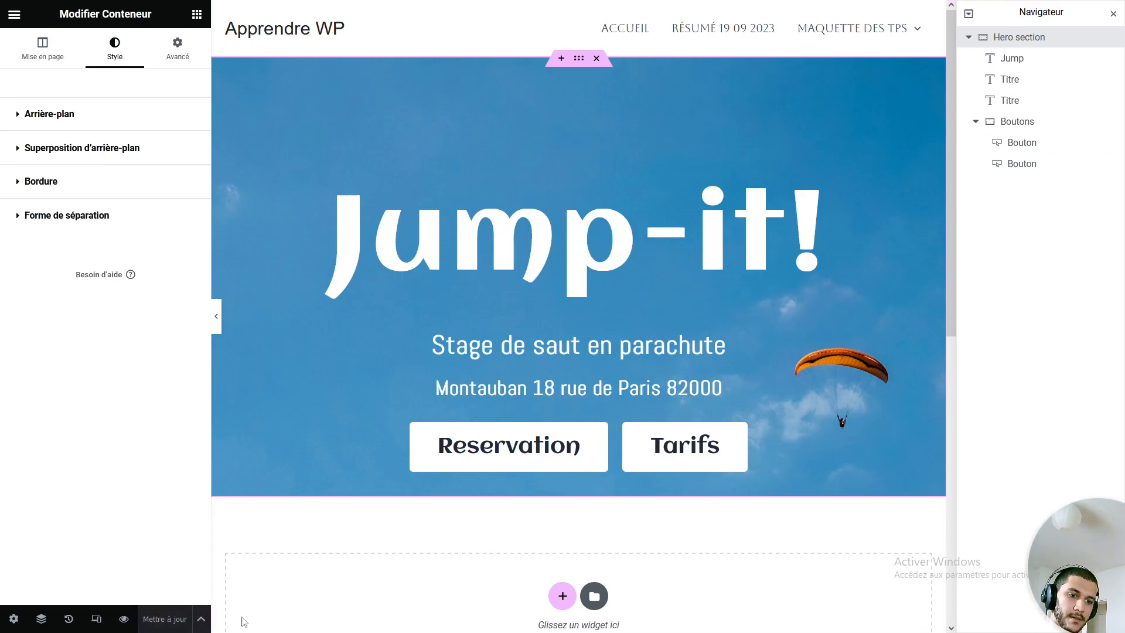
{"action": "key", "text": "alt+Tab"}
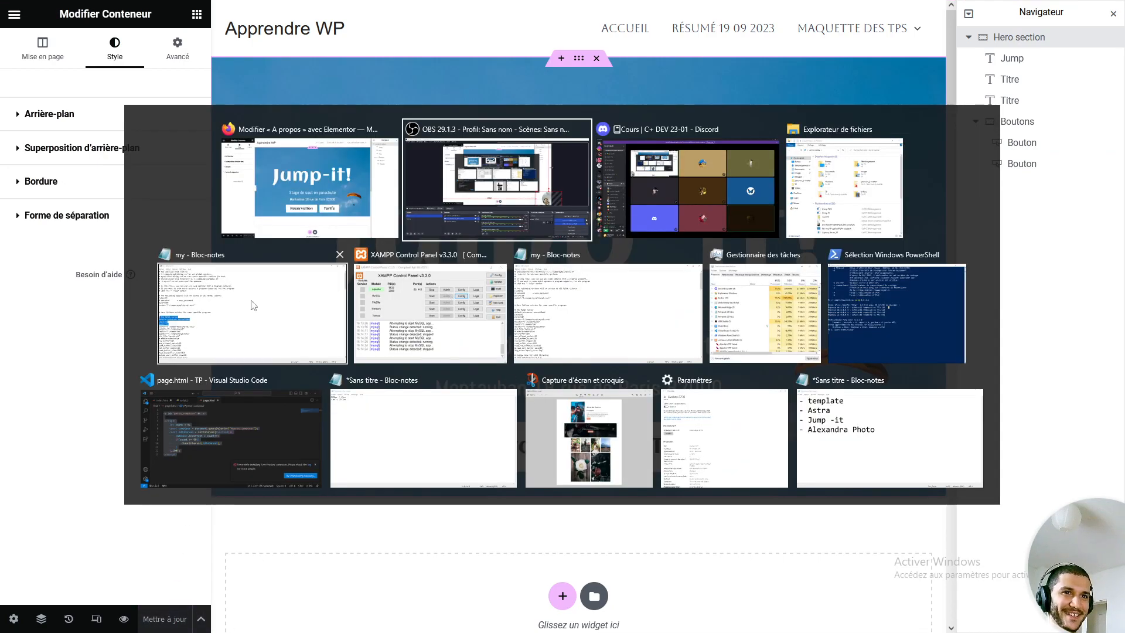